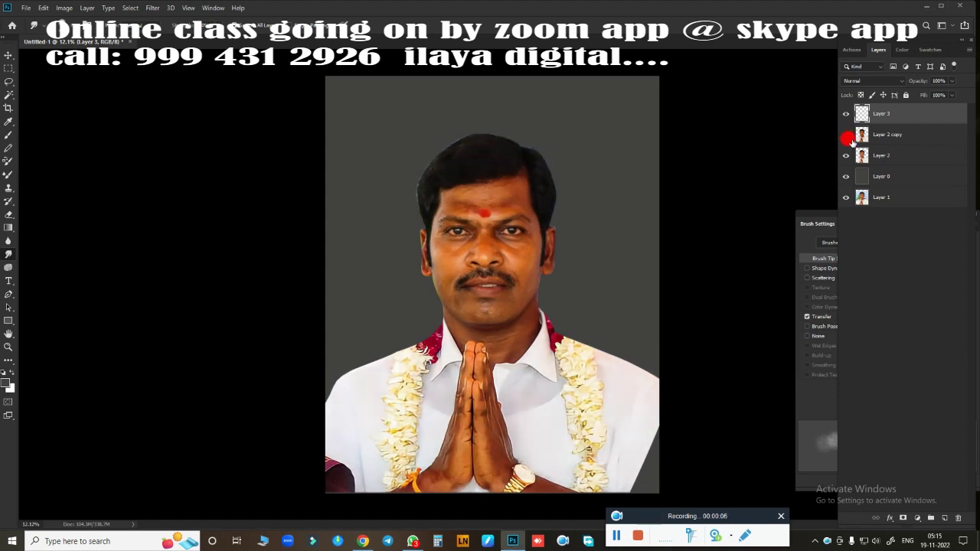
# Step: Check Hue/Saturation on Layer 2 copy without changes, then return to Layer 3 and frame the nose
pyautogui.scroll(5, 490, 272)
pyautogui.scroll(2, 559, 250)
pyautogui.scroll(-2, 532, 177)
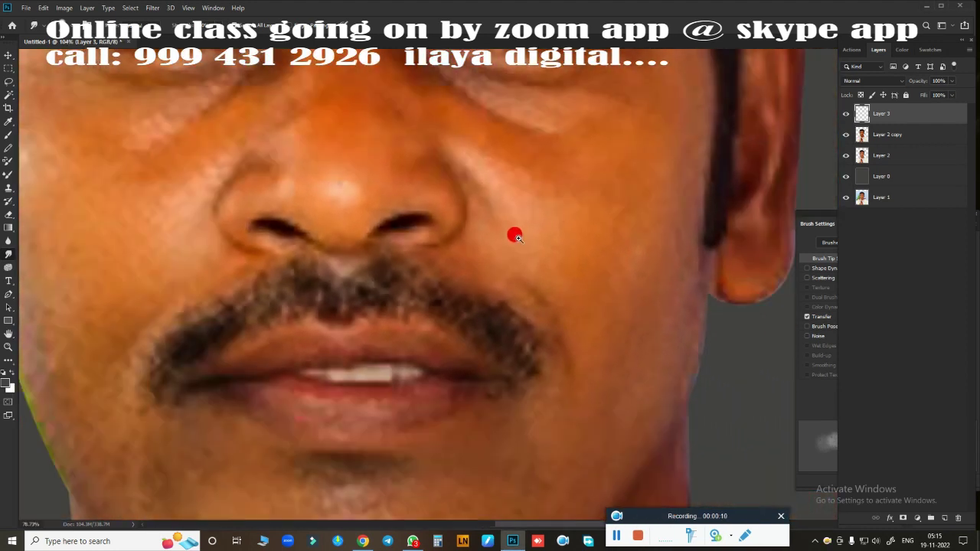
pyautogui.click(907, 136)
pyautogui.hotkey('ctrl', 'u')
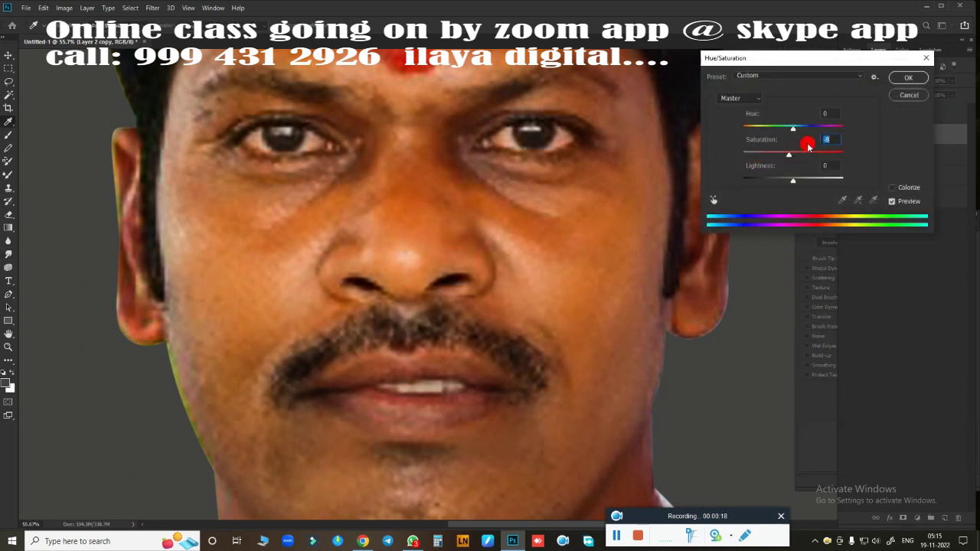
pyautogui.click(907, 78)
pyautogui.hotkey('alt', ']')
pyautogui.scroll(2, 488, 252)
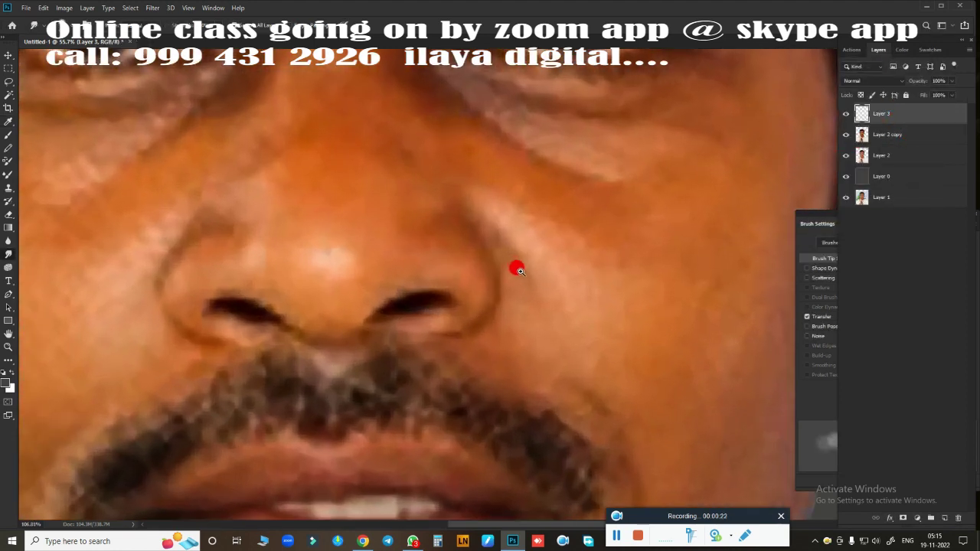
pyautogui.scroll(2, 536, 291)
pyautogui.moveTo(589, 338); pyautogui.dragTo(582, 252)
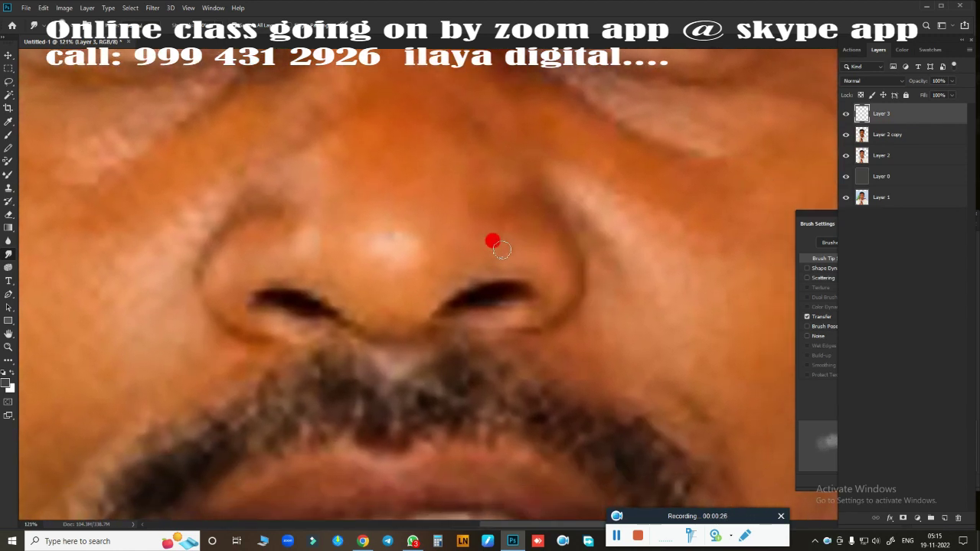
# Step: Enlarge the brush and paint over the nose and nose tip on Layer 3
pyautogui.press(']')
pyautogui.press(']')
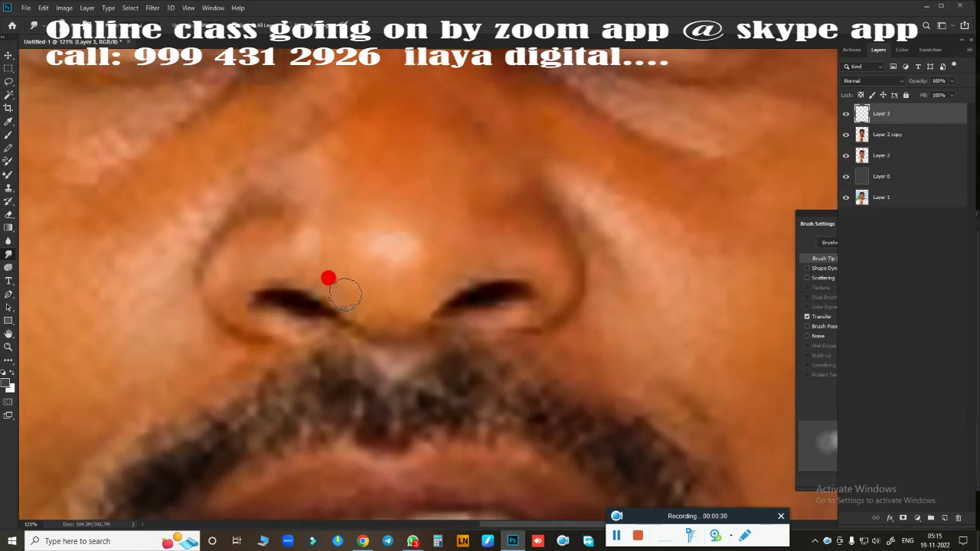
pyautogui.moveTo(329, 278)
pyautogui.mouseDown()
pyautogui.moveTo(338, 267)
pyautogui.moveTo(413, 288)
pyautogui.moveTo(444, 253)
pyautogui.moveTo(402, 281)
pyautogui.moveTo(360, 271)
pyautogui.moveTo(425, 288)
pyautogui.moveTo(400, 313)
pyautogui.moveTo(376, 314)
pyautogui.moveTo(416, 291)
pyautogui.moveTo(383, 292)
pyautogui.moveTo(433, 232)
pyautogui.moveTo(374, 276)
pyautogui.moveTo(350, 233)
pyautogui.moveTo(350, 262)
pyautogui.moveTo(466, 272)
pyautogui.mouseUp()
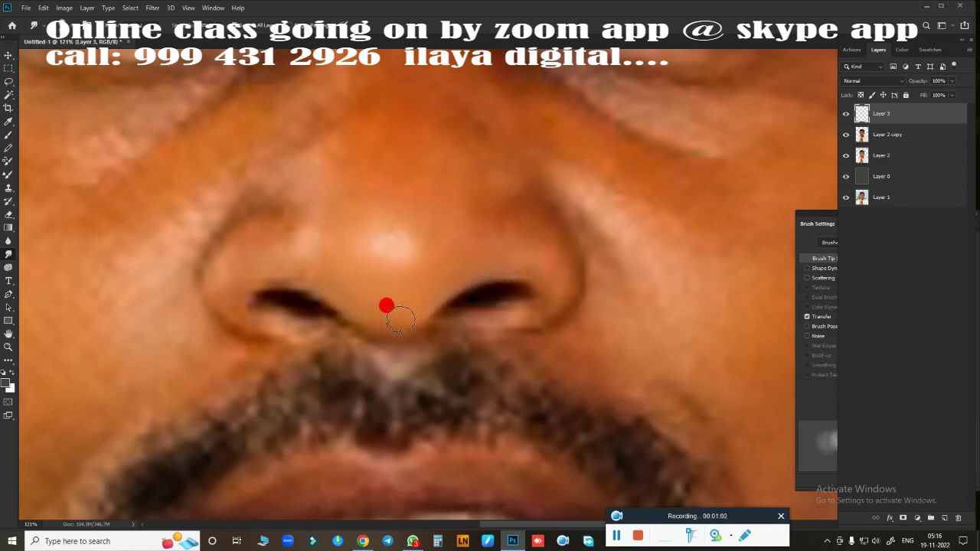
pyautogui.moveTo(523, 265)
pyautogui.mouseDown()
pyautogui.moveTo(442, 271)
pyautogui.moveTo(534, 265)
pyautogui.moveTo(490, 264)
pyautogui.moveTo(429, 306)
pyautogui.mouseUp()
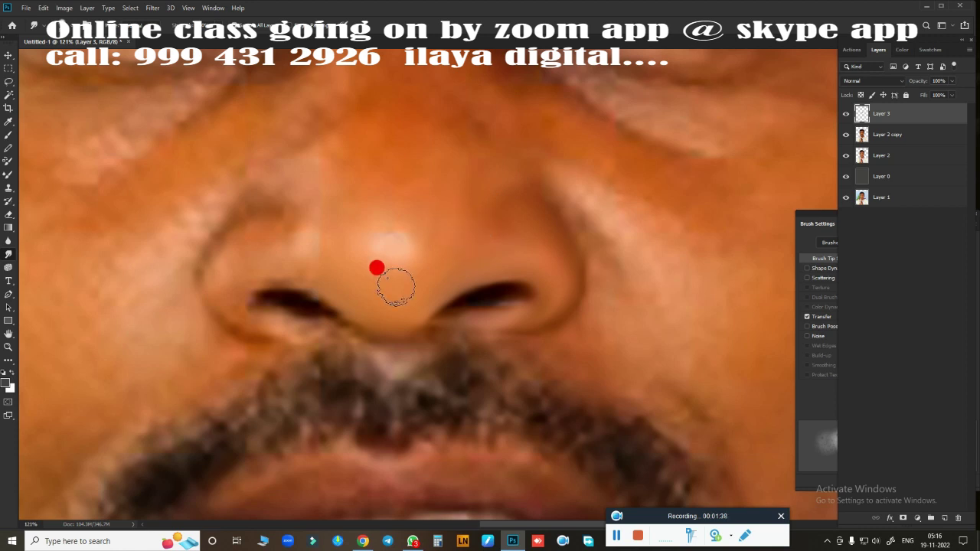
pyautogui.press(']')
pyautogui.press(']')
pyautogui.press(']')
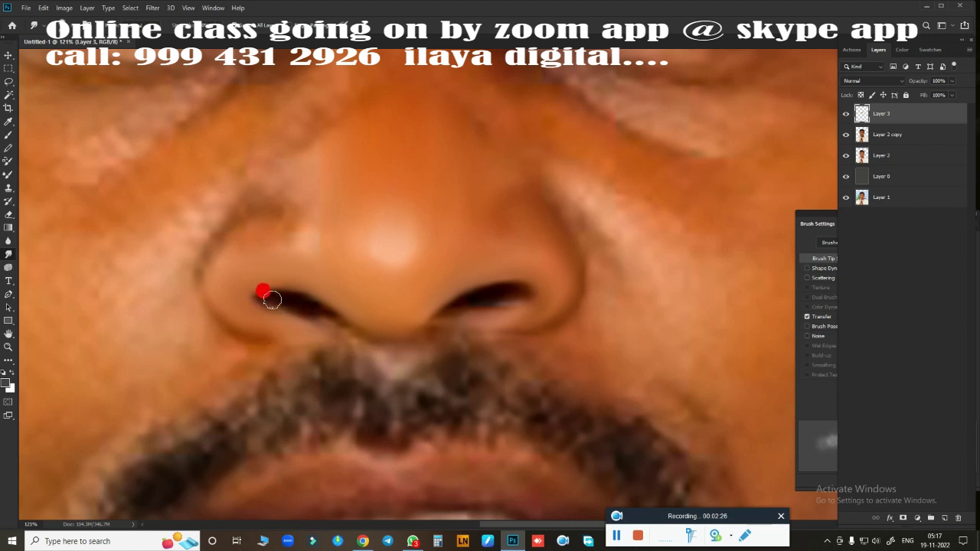
# Step: Darken both nostrils and smooth the skin around them and above the mustache
pyautogui.moveTo(266, 299); pyautogui.dragTo(287, 302)
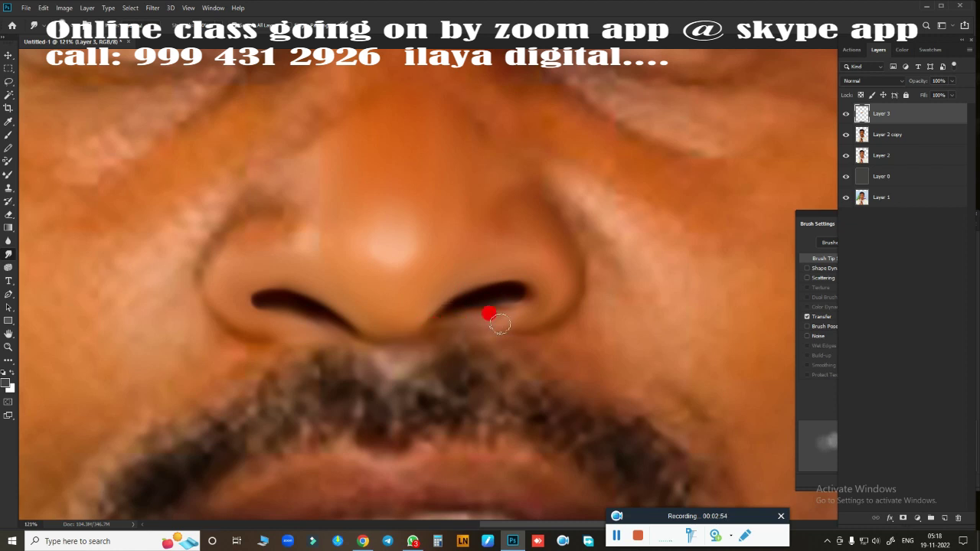
pyautogui.moveTo(497, 303); pyautogui.dragTo(490, 304)
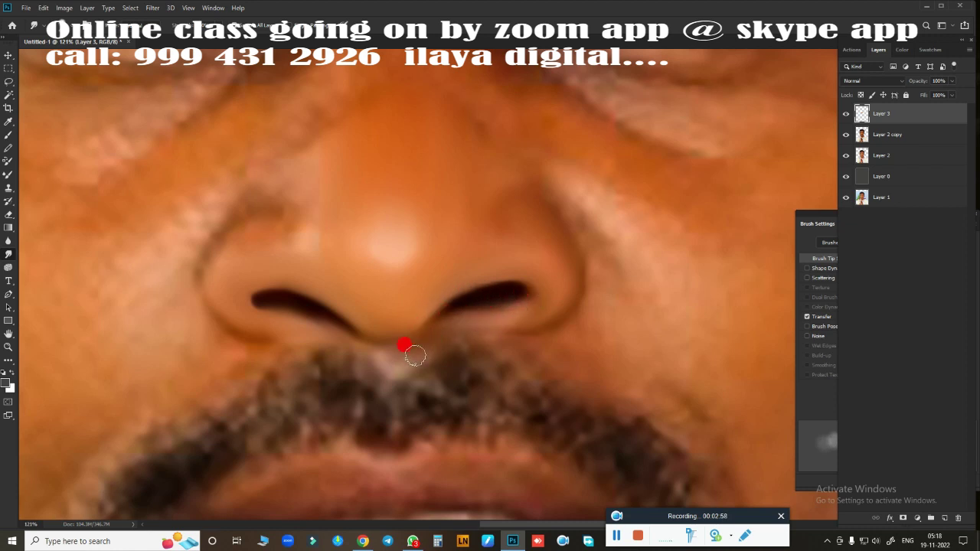
pyautogui.moveTo(387, 363); pyautogui.dragTo(370, 358)
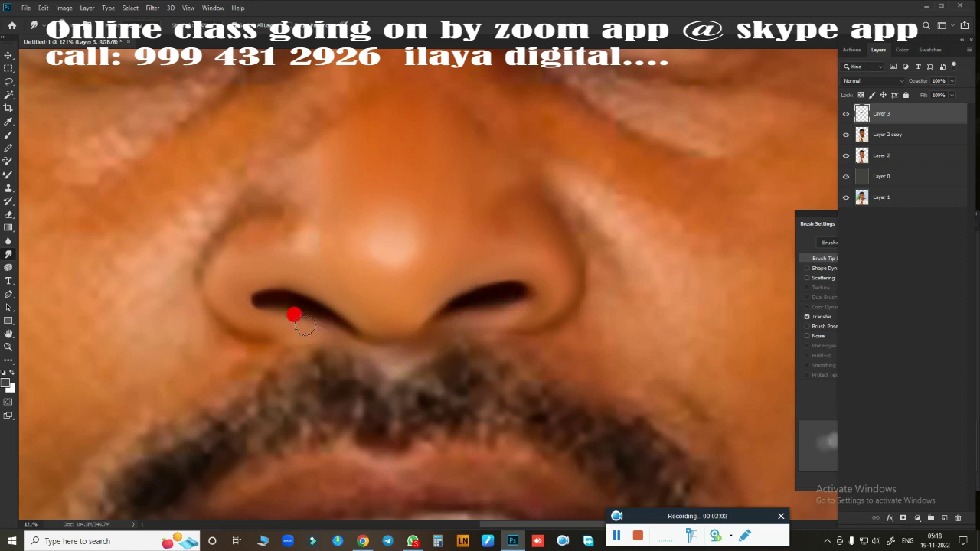
pyautogui.moveTo(237, 358)
pyautogui.mouseDown()
pyautogui.moveTo(267, 351)
pyautogui.moveTo(223, 376)
pyautogui.moveTo(265, 358)
pyautogui.mouseUp()
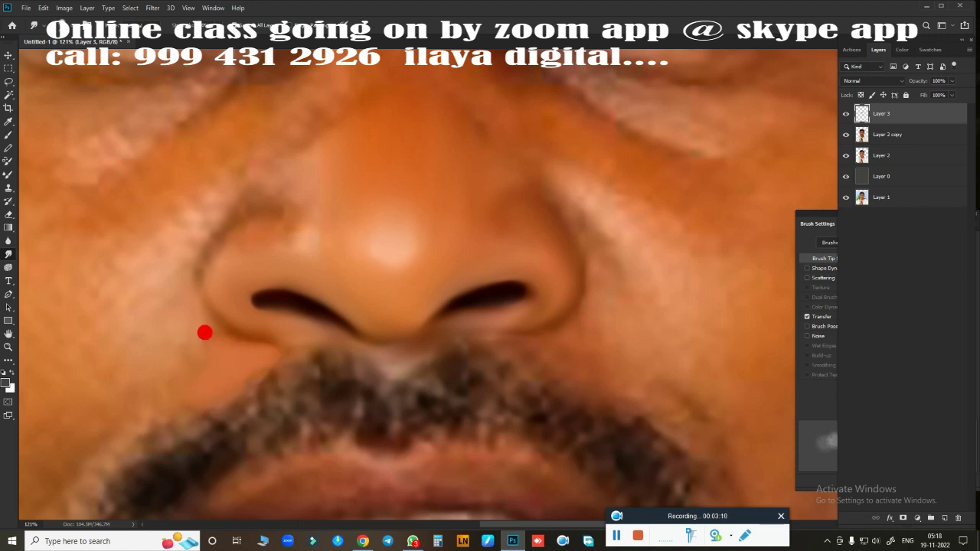
pyautogui.moveTo(188, 361)
pyautogui.mouseDown()
pyautogui.moveTo(217, 350)
pyautogui.moveTo(181, 394)
pyautogui.mouseUp()
# Step: Erase stray paint over the mustache and cheek, then centre the view on the nose
pyautogui.scroll(-5, 506, 355)
pyautogui.scroll(3, 506, 344)
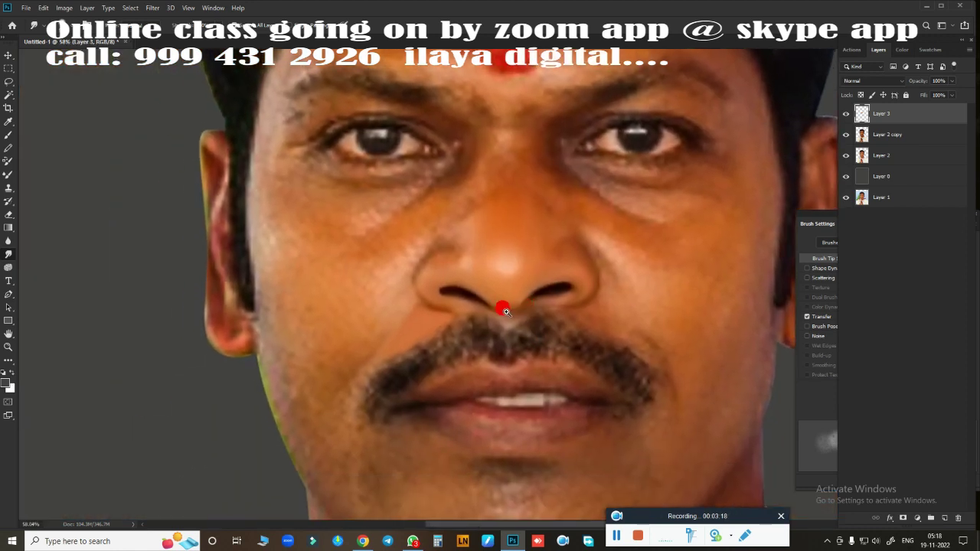
pyautogui.scroll(3, 501, 322)
pyautogui.scroll(1, 499, 335)
pyautogui.press('e')
pyautogui.moveTo(415, 320)
pyautogui.mouseDown()
pyautogui.moveTo(317, 366)
pyautogui.moveTo(269, 357)
pyautogui.moveTo(357, 295)
pyautogui.moveTo(443, 261)
pyautogui.mouseUp()
pyautogui.scroll(-4, 376, 345)
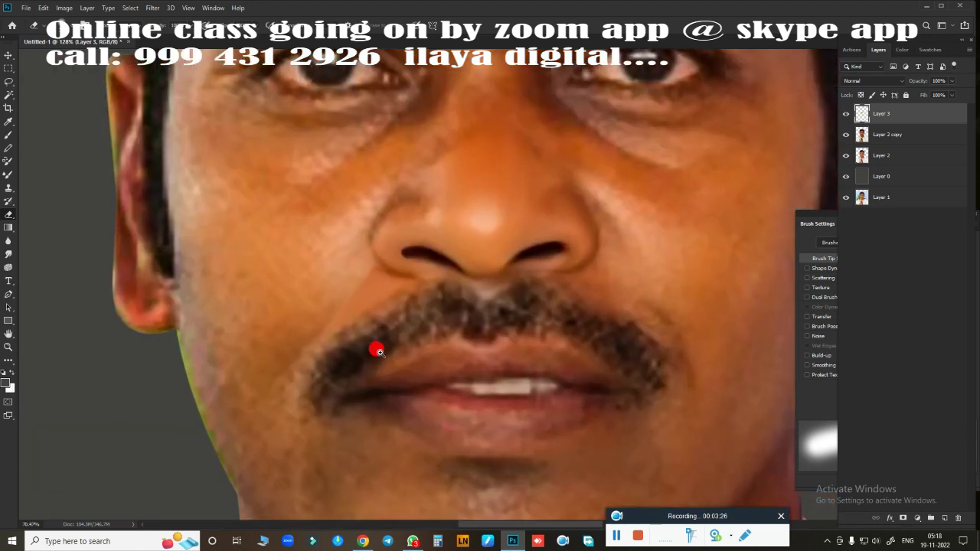
pyautogui.scroll(3, 405, 344)
pyautogui.scroll(2, 393, 345)
pyautogui.moveTo(391, 345); pyautogui.dragTo(375, 364)
# Step: Smooth the skin along the nose crease and the left nostril's outer edge
pyautogui.press('r')
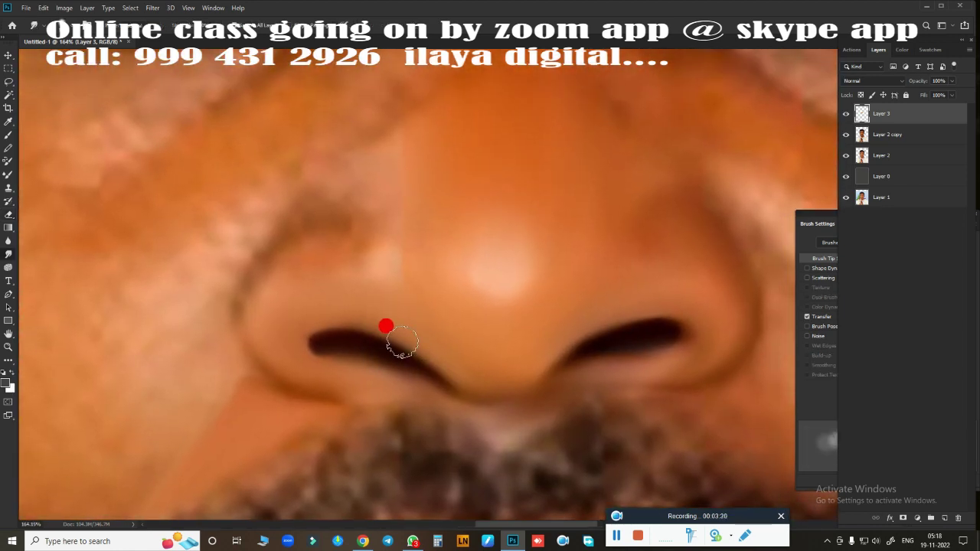
pyautogui.moveTo(302, 242)
pyautogui.mouseDown()
pyautogui.moveTo(345, 246)
pyautogui.moveTo(315, 243)
pyautogui.moveTo(254, 332)
pyautogui.moveTo(270, 351)
pyautogui.moveTo(384, 288)
pyautogui.moveTo(395, 247)
pyautogui.mouseUp()
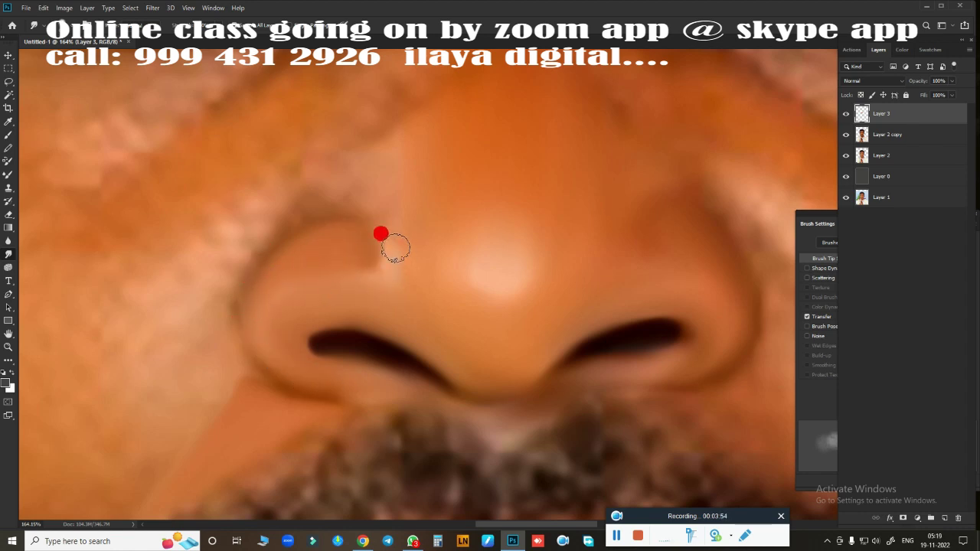
pyautogui.moveTo(381, 208)
pyautogui.mouseDown()
pyautogui.moveTo(363, 195)
pyautogui.moveTo(379, 204)
pyautogui.moveTo(361, 202)
pyautogui.moveTo(389, 237)
pyautogui.moveTo(394, 265)
pyautogui.moveTo(389, 254)
pyautogui.moveTo(253, 243)
pyautogui.moveTo(302, 212)
pyautogui.moveTo(280, 218)
pyautogui.moveTo(326, 202)
pyautogui.mouseUp()
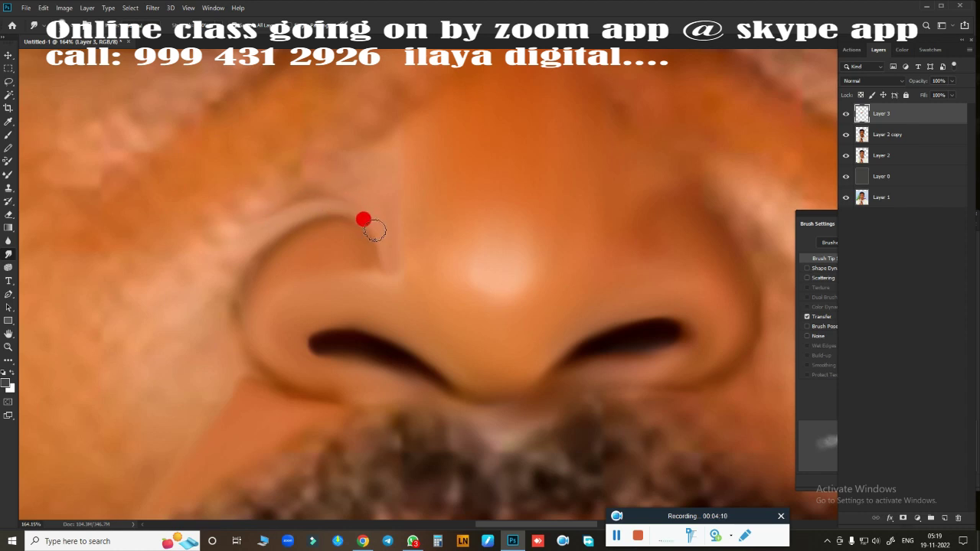
pyautogui.moveTo(270, 316); pyautogui.dragTo(232, 368)
pyautogui.moveTo(213, 298); pyautogui.dragTo(259, 218)
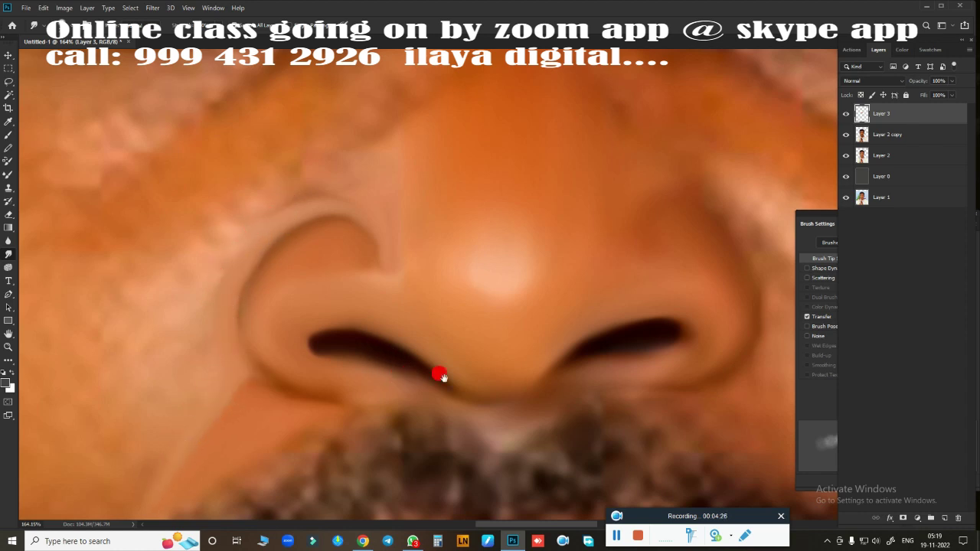
# Step: Bring up the Image Size settings (12 × 15 inches, 450 Pixels/Inch)
pyautogui.scroll(-5, 439, 373)
pyautogui.scroll(3, 505, 337)
pyautogui.scroll(2, 452, 359)
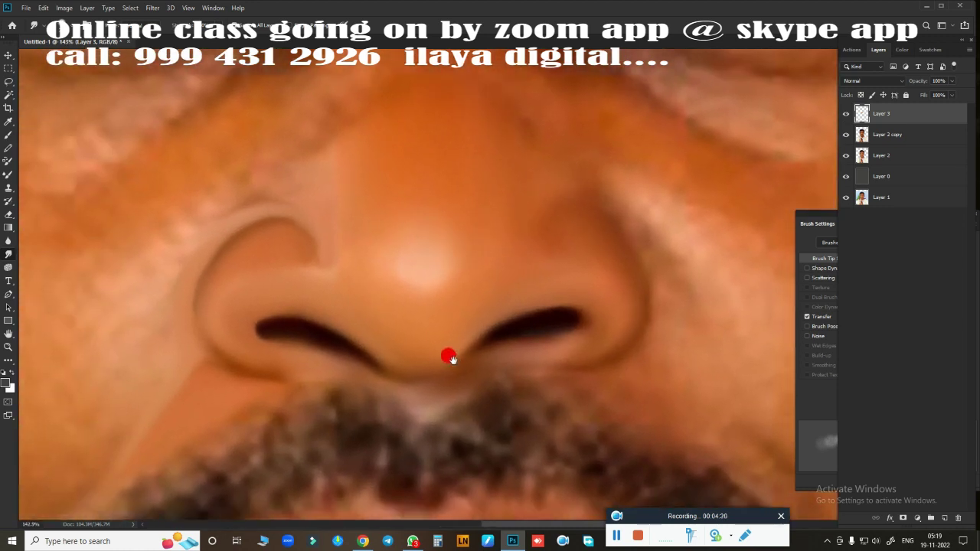
pyautogui.scroll(-4, 452, 359)
pyautogui.hotkey('ctrl', 'alt', 'i')
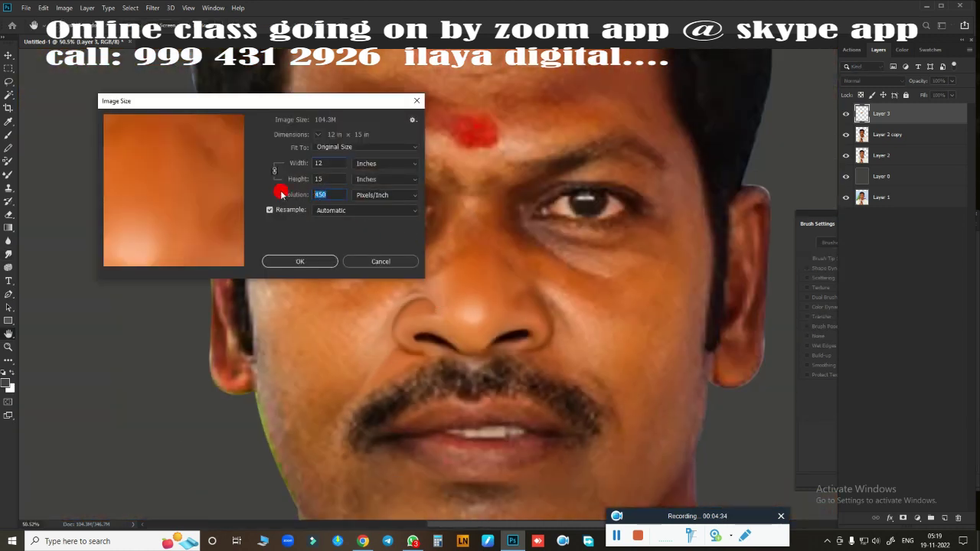
# Step: Dismiss the Image Size settings without changes and reframe the nose area
pyautogui.press('Escape')
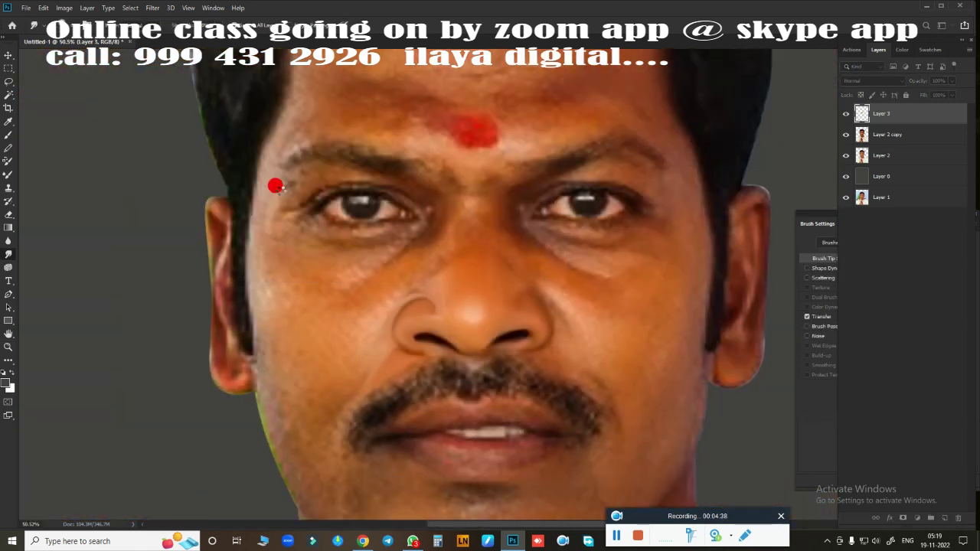
pyautogui.scroll(-3, 278, 186)
pyautogui.scroll(-2, 278, 186)
pyautogui.scroll(6, 450, 264)
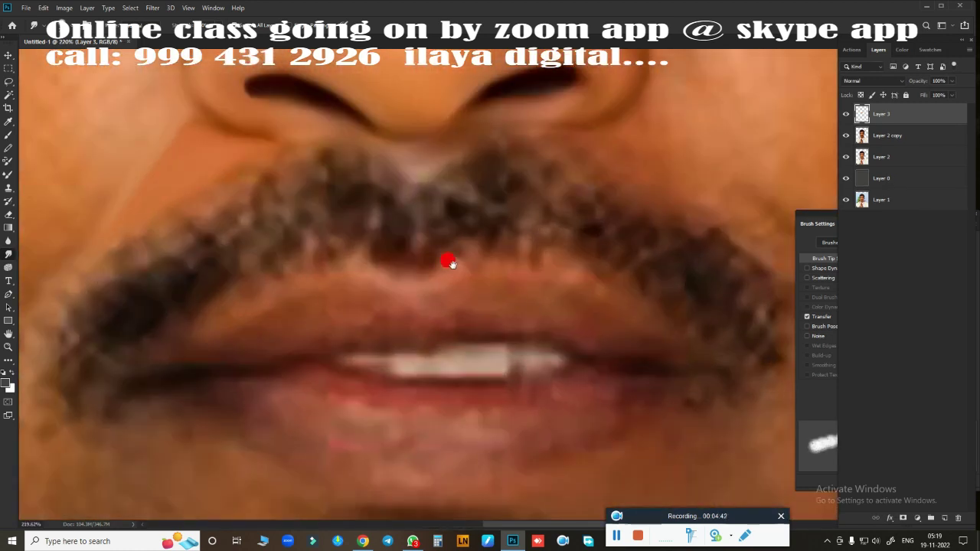
pyautogui.scroll(5, 450, 264)
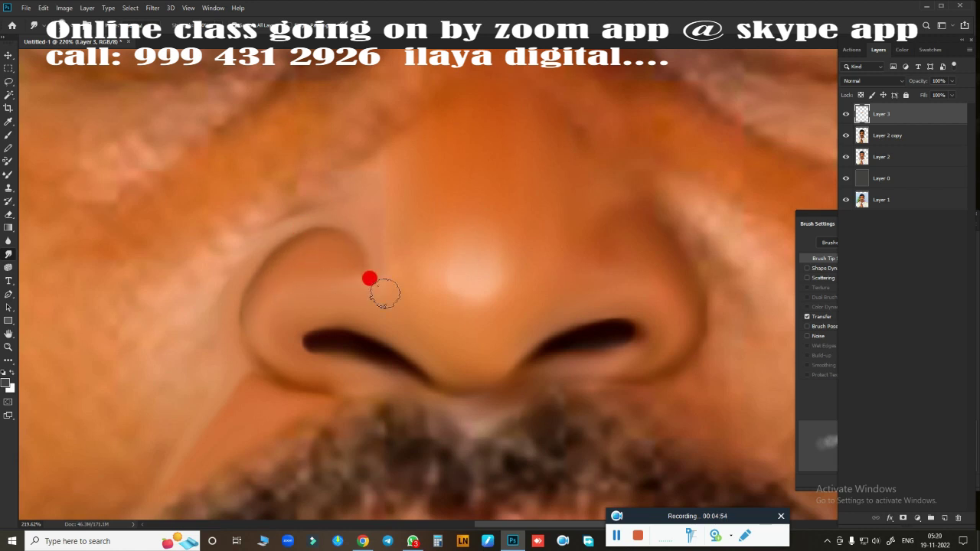
pyautogui.scroll(-1, 449, 317)
pyautogui.scroll(-2, 449, 314)
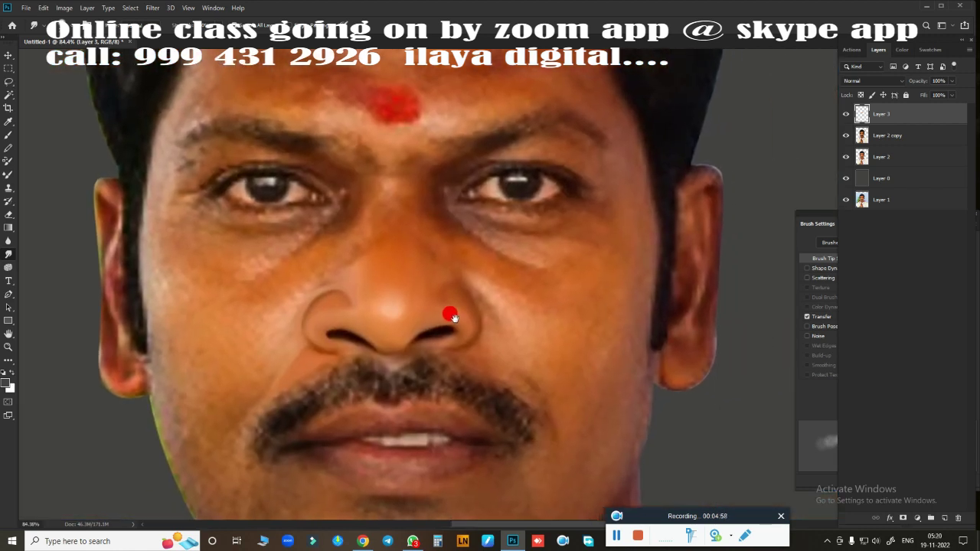
pyautogui.scroll(3, 444, 283)
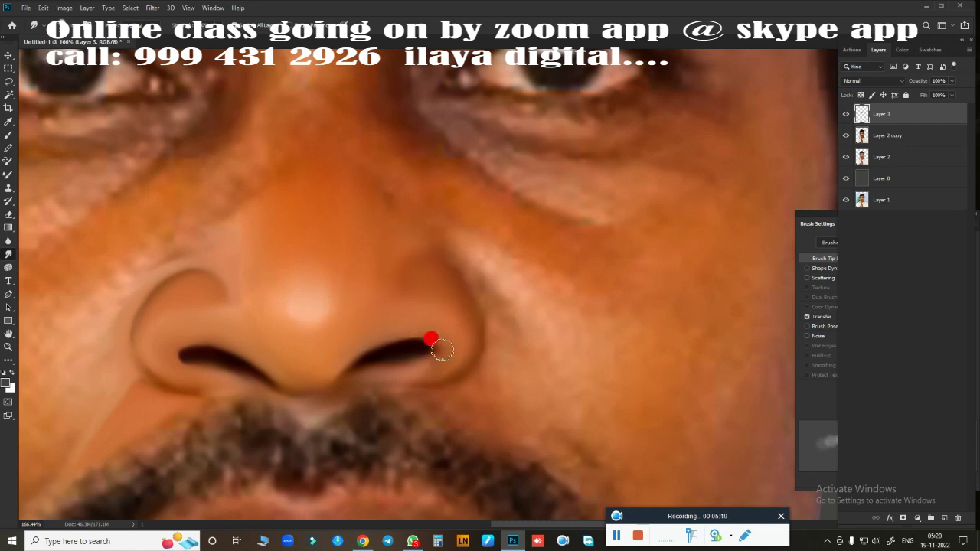
# Step: Retouch the right nostril's dark edge, the area under the nose and the mustache edge
pyautogui.moveTo(442, 350)
pyautogui.mouseDown()
pyautogui.moveTo(416, 346)
pyautogui.moveTo(395, 358)
pyautogui.mouseUp()
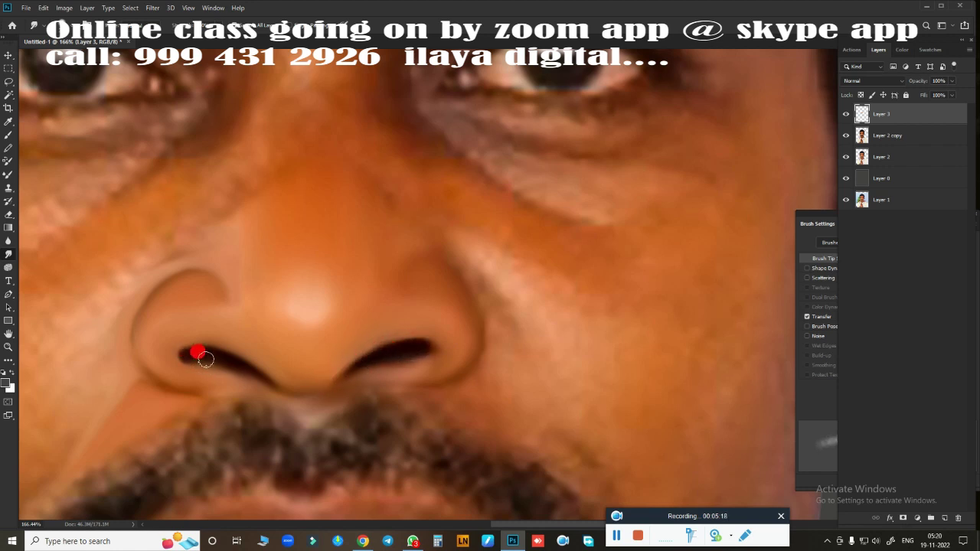
pyautogui.moveTo(315, 394); pyautogui.dragTo(304, 307)
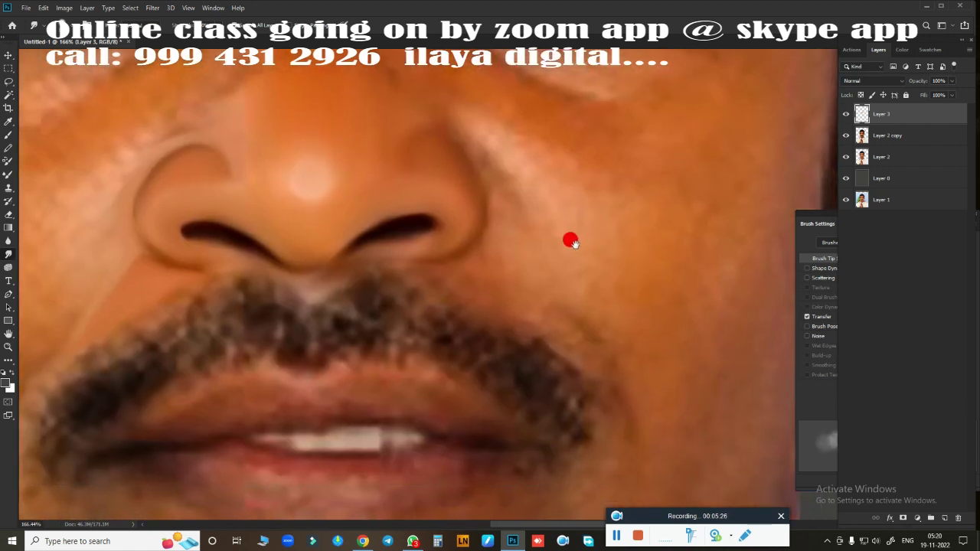
pyautogui.scroll(-3, 536, 322)
pyautogui.moveTo(498, 280); pyautogui.dragTo(503, 240)
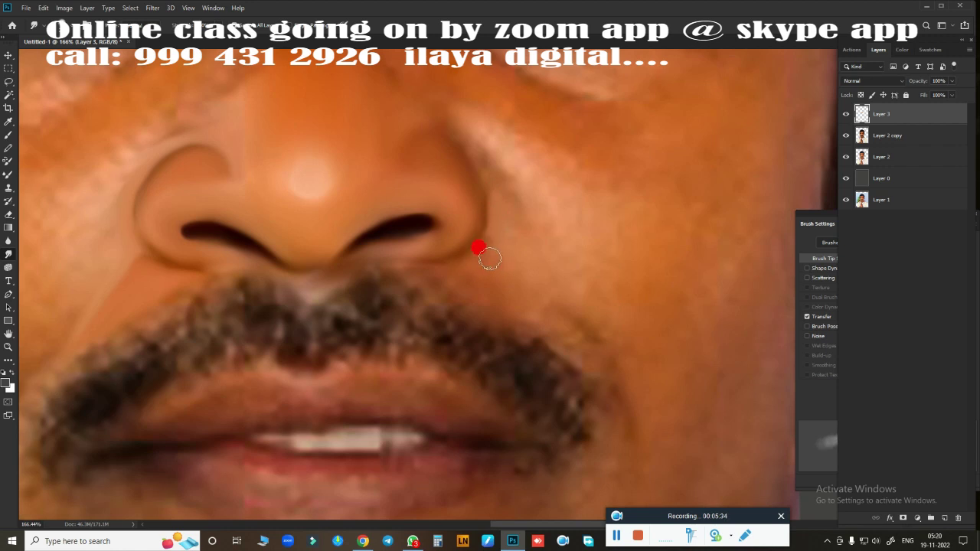
pyautogui.moveTo(491, 259)
pyautogui.mouseDown()
pyautogui.moveTo(501, 258)
pyautogui.moveTo(482, 281)
pyautogui.mouseUp()
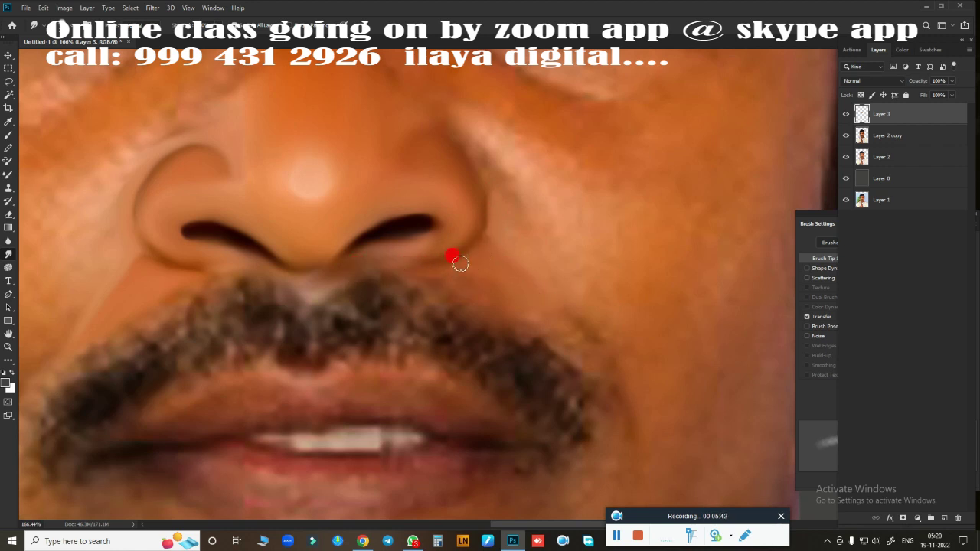
pyautogui.moveTo(446, 285)
pyautogui.mouseDown()
pyautogui.moveTo(471, 313)
pyautogui.moveTo(503, 287)
pyautogui.moveTo(540, 309)
pyautogui.moveTo(573, 365)
pyautogui.mouseUp()
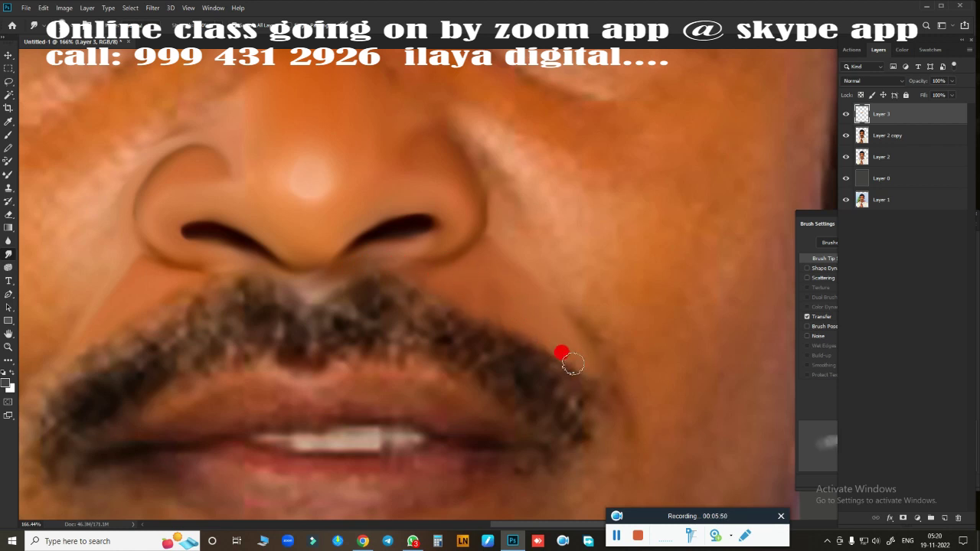
# Step: Switch to the Eraser tool for history erasing and adjust the view
pyautogui.press('e')
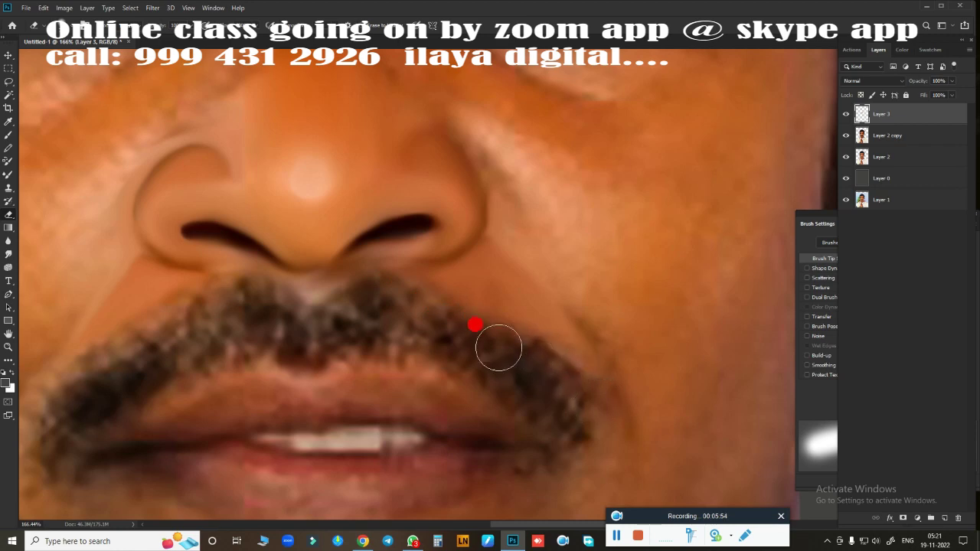
pyautogui.scroll(-5, 432, 372)
pyautogui.scroll(5, 532, 373)
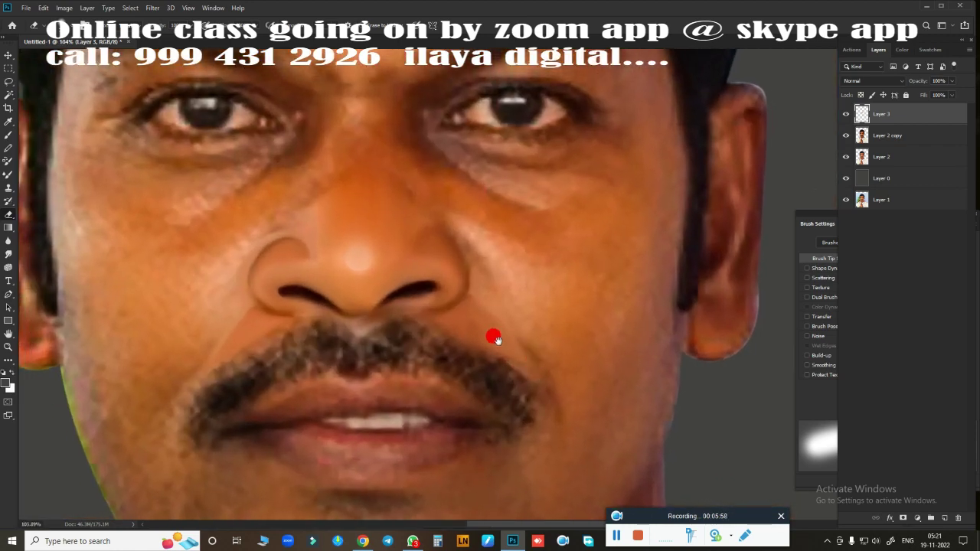
pyautogui.scroll(-1, 530, 358)
pyautogui.hscroll(-3, 530, 359)
# Step: Load a different soft brush preset for the Brush tool
pyautogui.press('b')
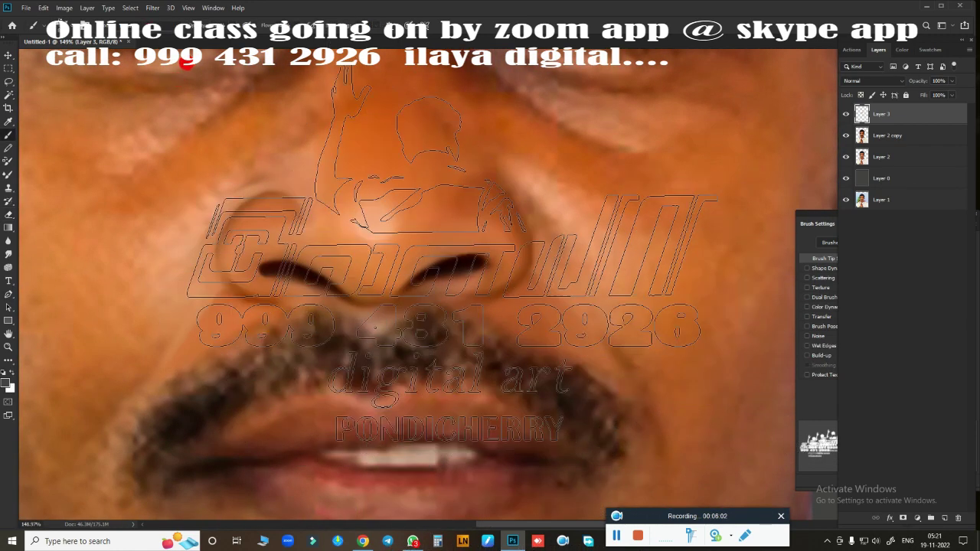
pyautogui.rightClick(453, 261)
pyautogui.doubleClick(635, 399)
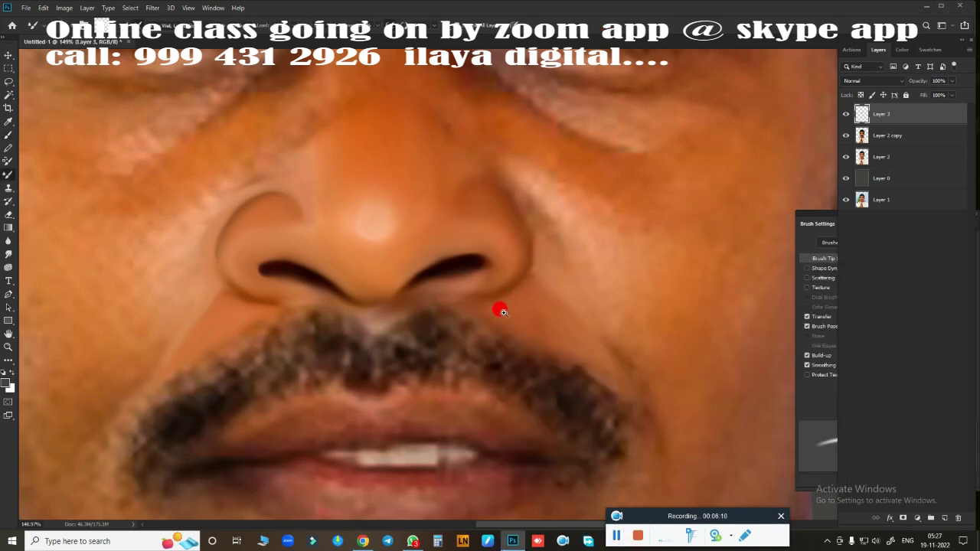
pyautogui.scroll(-3, 502, 311)
pyautogui.scroll(2, 630, 197)
pyautogui.scroll(3, 529, 294)
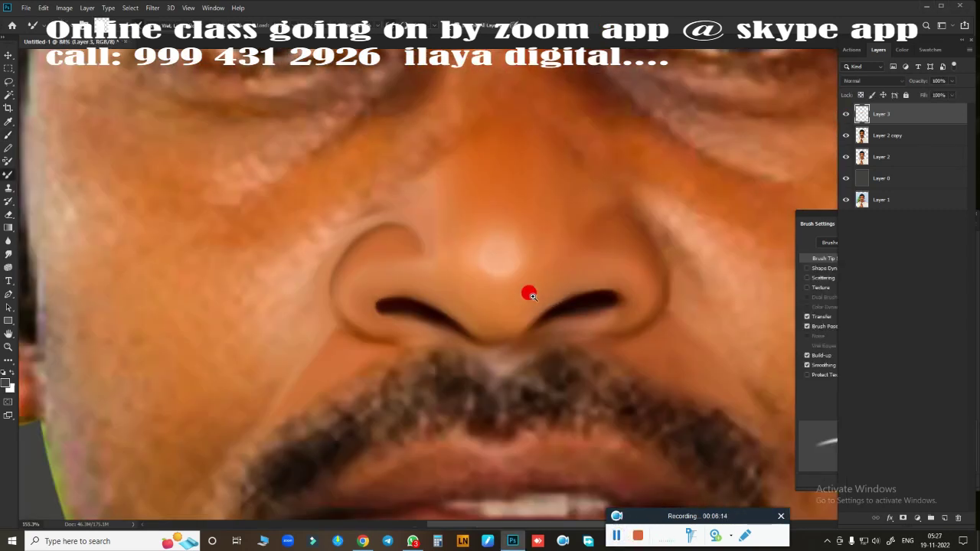
pyautogui.scroll(2, 529, 295)
# Step: Smooth the skin along the left nostril's outer edge, then zoom out on the nose and moustache
pyautogui.press('e')
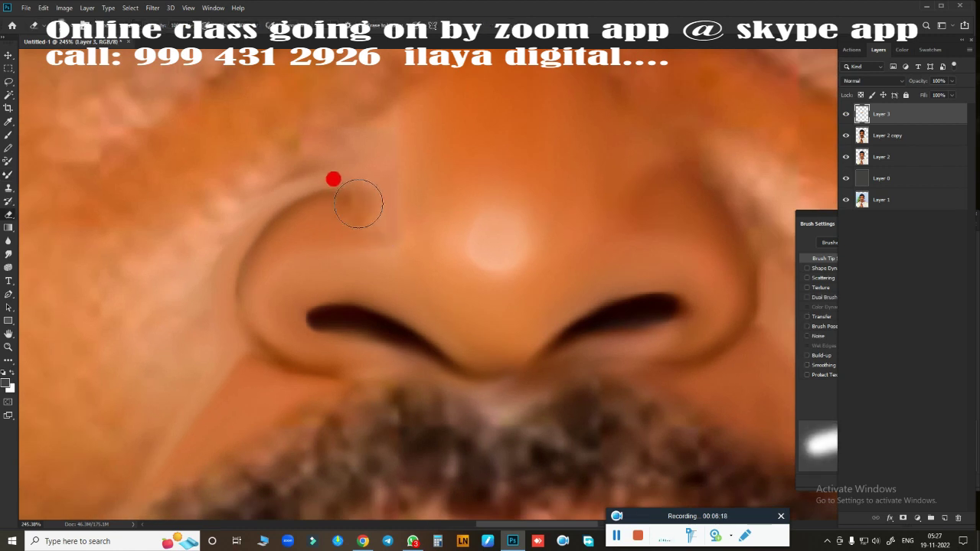
pyautogui.press('r')
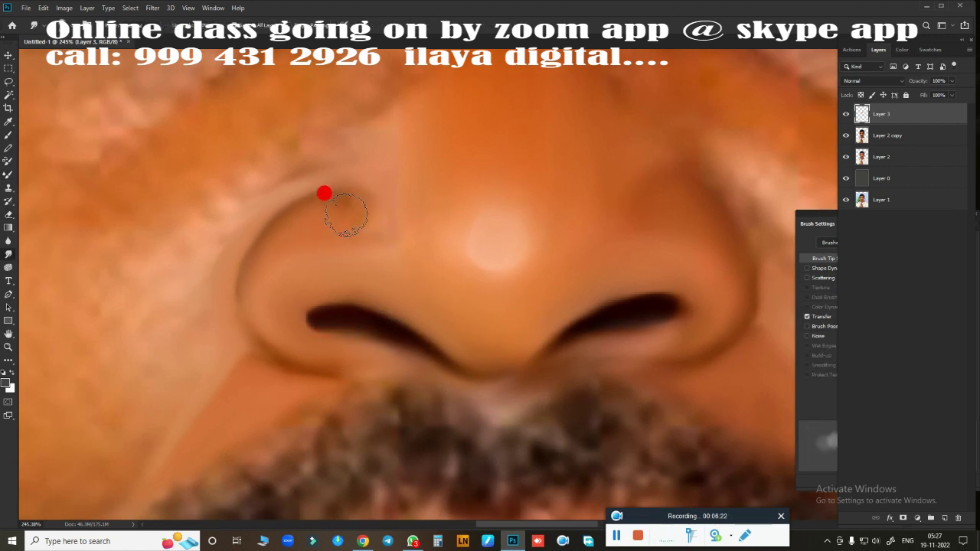
pyautogui.moveTo(347, 214)
pyautogui.mouseDown()
pyautogui.moveTo(354, 212)
pyautogui.moveTo(311, 212)
pyautogui.moveTo(368, 222)
pyautogui.moveTo(317, 210)
pyautogui.moveTo(252, 267)
pyautogui.moveTo(296, 212)
pyautogui.moveTo(349, 198)
pyautogui.mouseUp()
pyautogui.moveTo(264, 249)
pyautogui.mouseDown()
pyautogui.moveTo(243, 278)
pyautogui.moveTo(252, 262)
pyautogui.moveTo(287, 367)
pyautogui.moveTo(219, 399)
pyautogui.mouseUp()
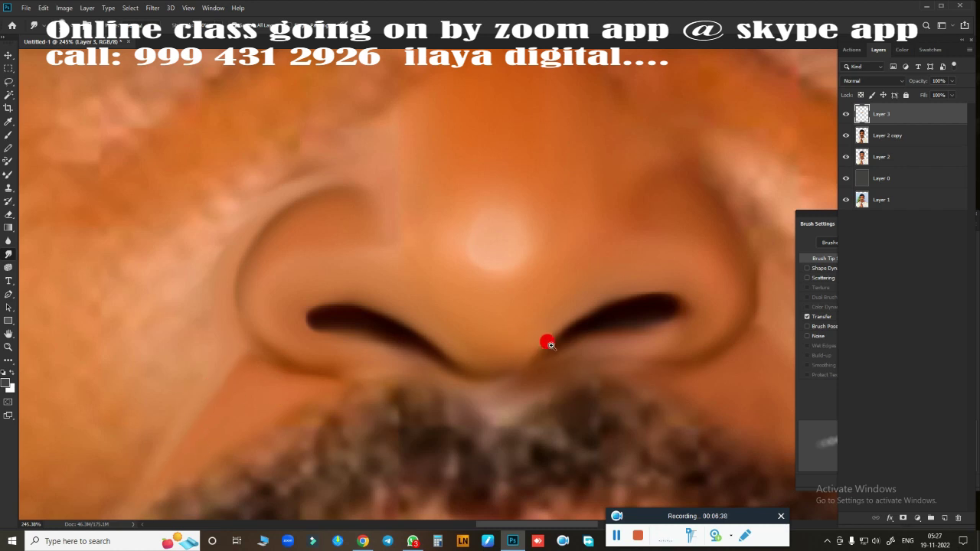
pyautogui.moveTo(547, 342)
pyautogui.mouseDown()
pyautogui.moveTo(376, 307)
pyautogui.moveTo(493, 337)
pyautogui.moveTo(464, 286)
pyautogui.mouseUp()
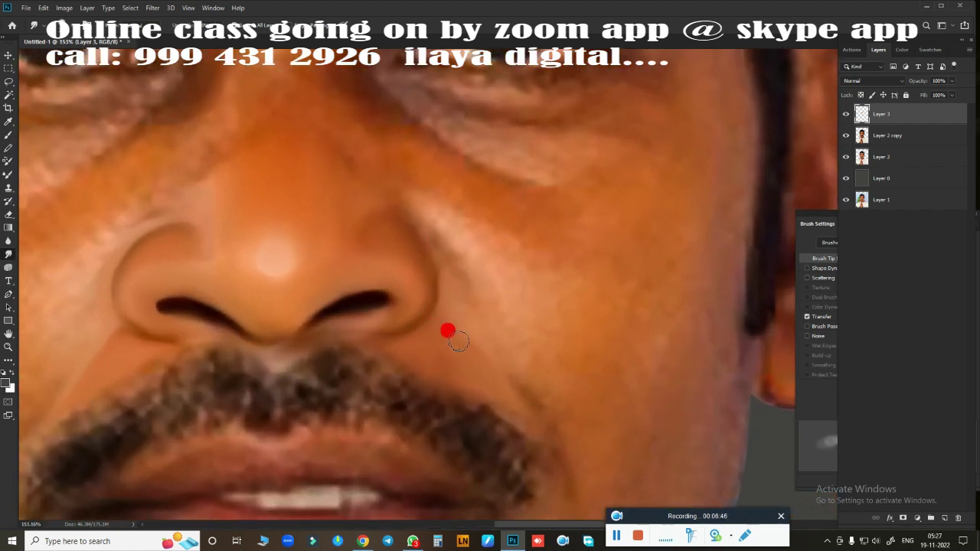
# Step: Smooth the cheek and skin beside the nose and soften the crease along it
pyautogui.moveTo(541, 408); pyautogui.dragTo(527, 396)
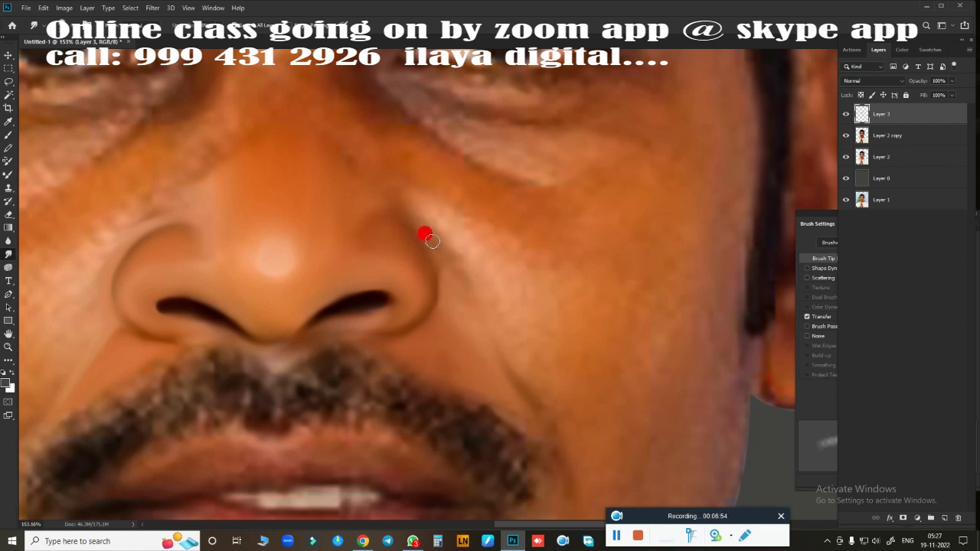
pyautogui.moveTo(435, 240); pyautogui.dragTo(427, 232)
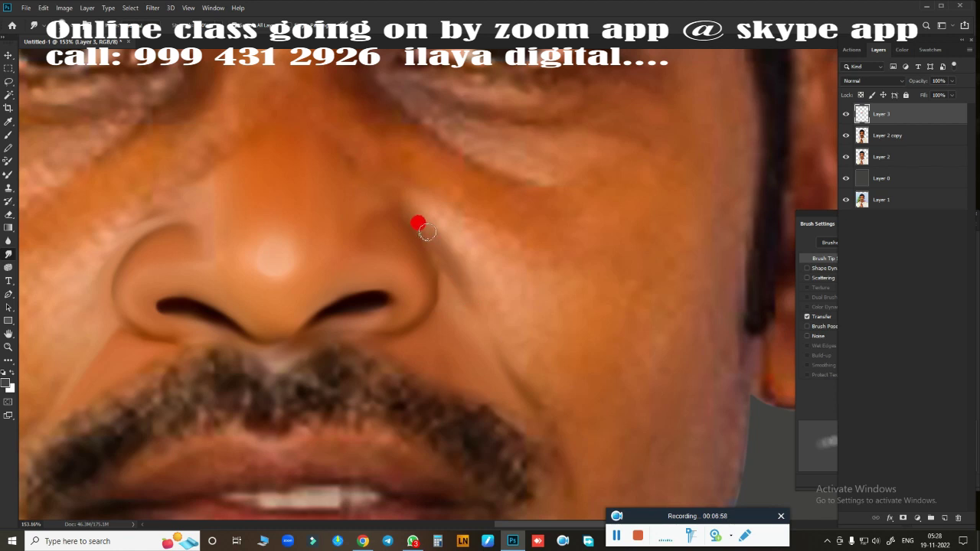
pyautogui.moveTo(457, 272); pyautogui.dragTo(477, 310)
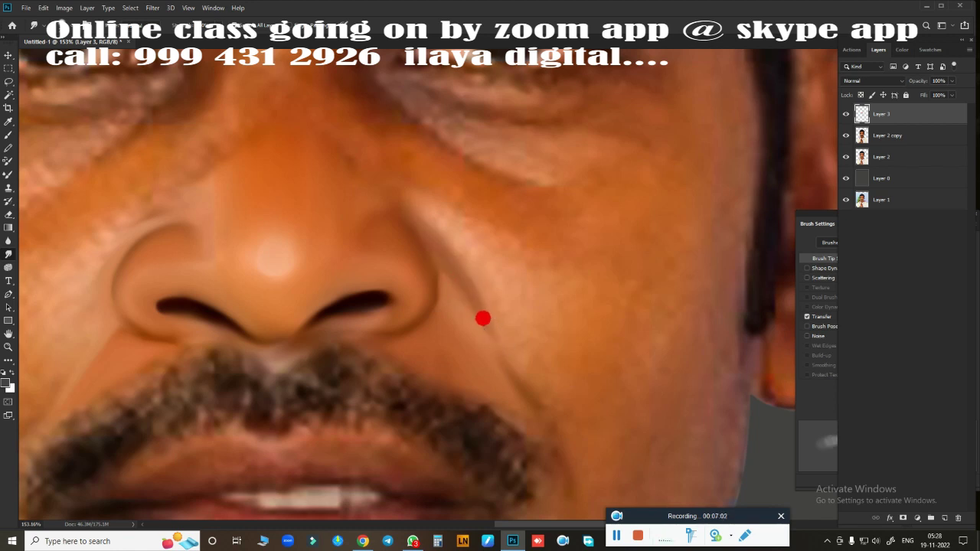
pyautogui.moveTo(463, 354)
pyautogui.mouseDown()
pyautogui.moveTo(465, 327)
pyautogui.moveTo(482, 368)
pyautogui.mouseUp()
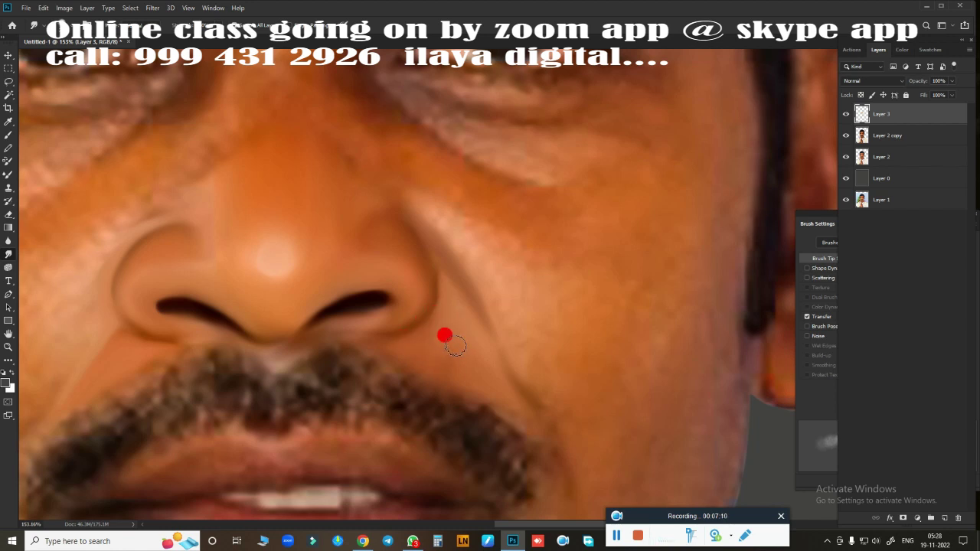
pyautogui.scroll(-5, 440, 345)
pyautogui.scroll(4, 536, 389)
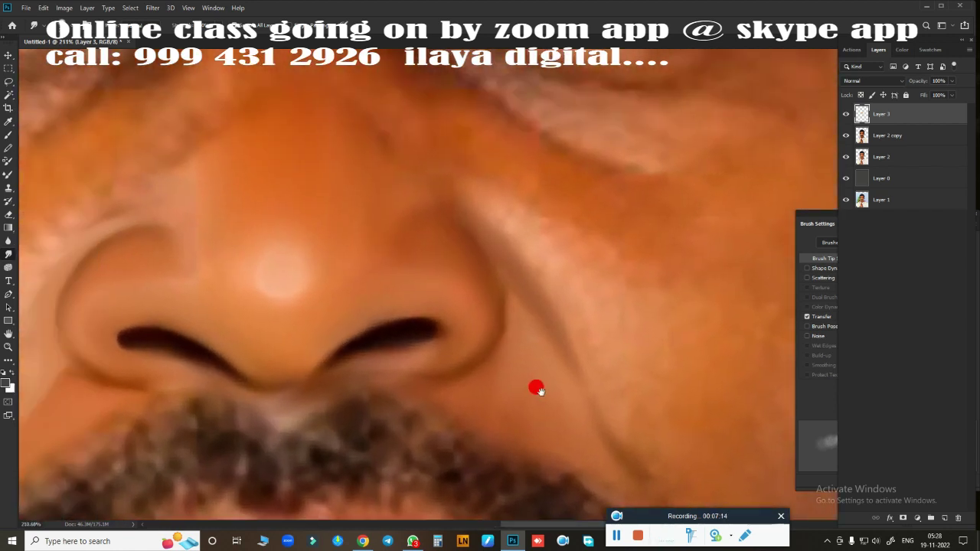
pyautogui.scroll(1, 610, 307)
# Step: Paint the left nostril opening darker with the brush
pyautogui.press('b')
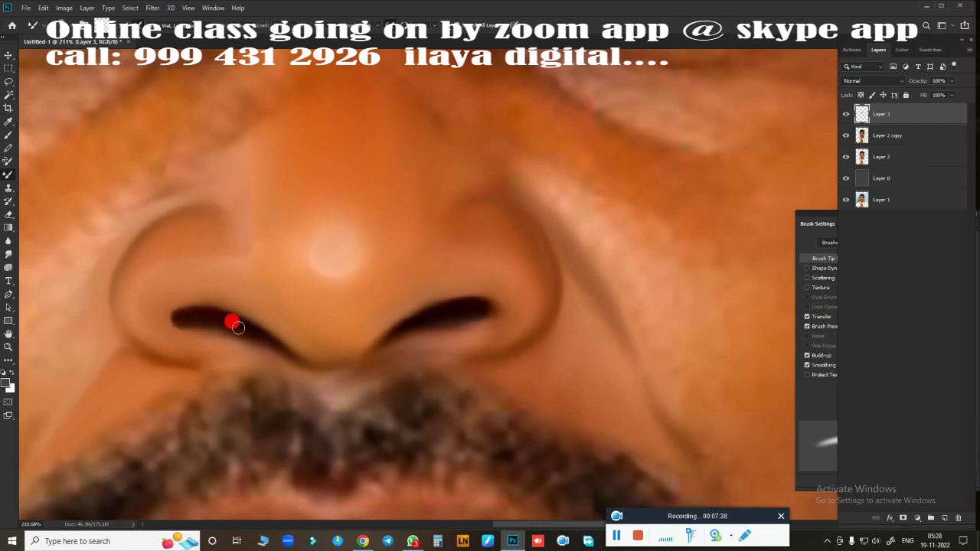
pyautogui.moveTo(296, 360)
pyautogui.mouseDown()
pyautogui.moveTo(428, 316)
pyautogui.moveTo(405, 327)
pyautogui.moveTo(418, 328)
pyautogui.moveTo(261, 350)
pyautogui.mouseUp()
pyautogui.hscroll(-3, 257, 360)
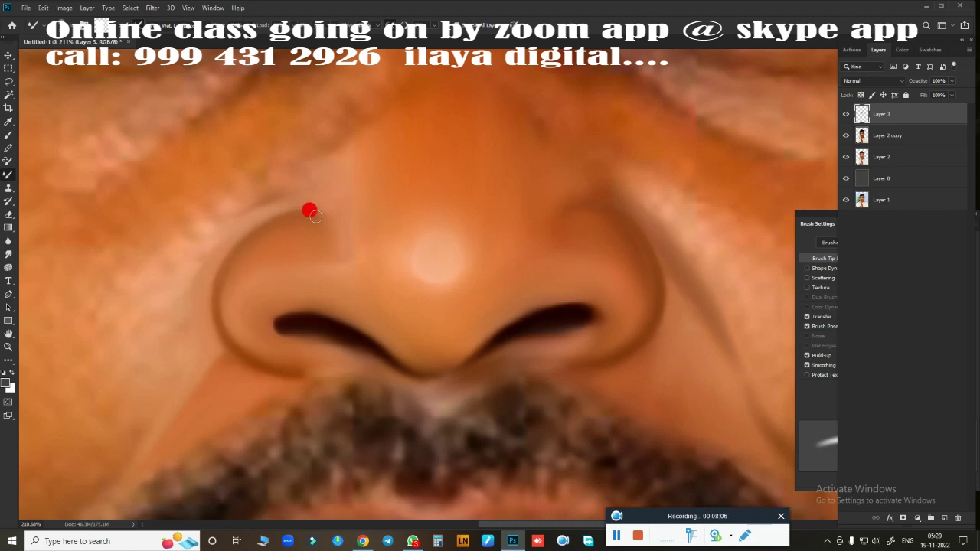
pyautogui.scroll(-5, 457, 387)
pyautogui.scroll(2, 405, 313)
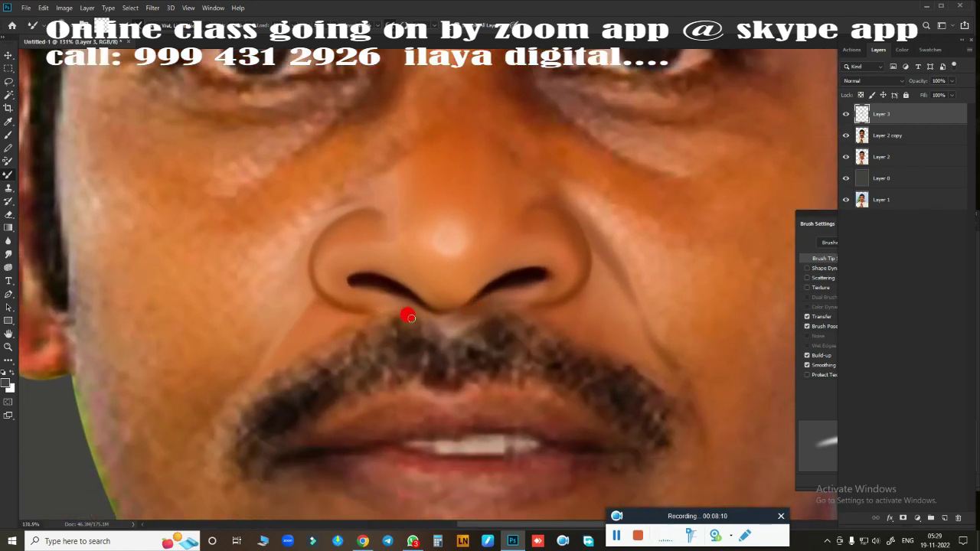
pyautogui.scroll(4, 437, 346)
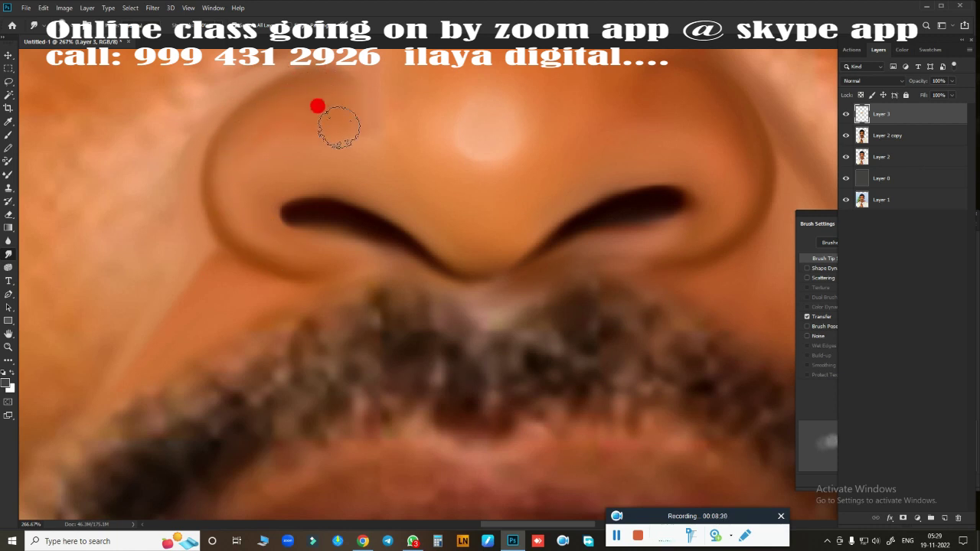
pyautogui.moveTo(677, 73); pyautogui.dragTo(447, 107)
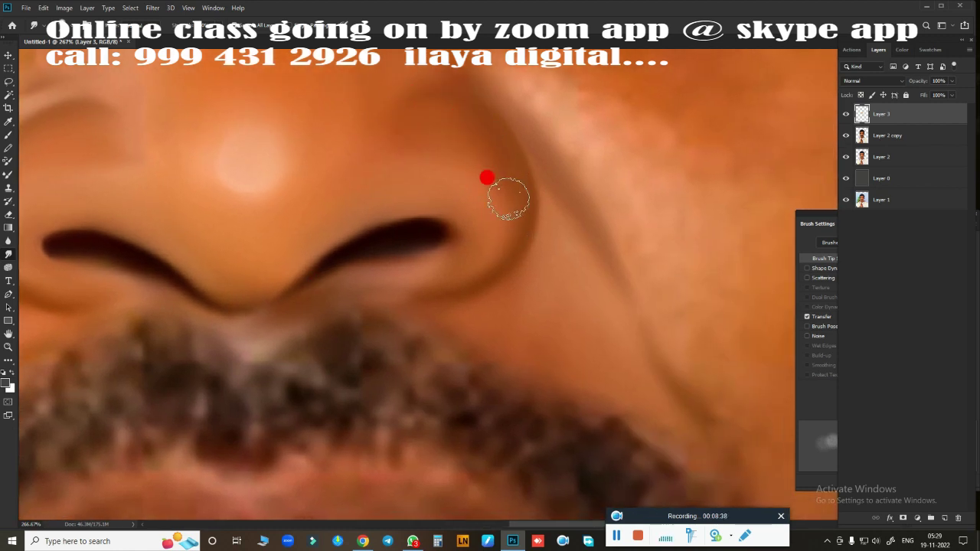
pyautogui.moveTo(604, 304)
pyautogui.mouseDown()
pyautogui.moveTo(534, 304)
pyautogui.moveTo(441, 343)
pyautogui.moveTo(385, 254)
pyautogui.mouseUp()
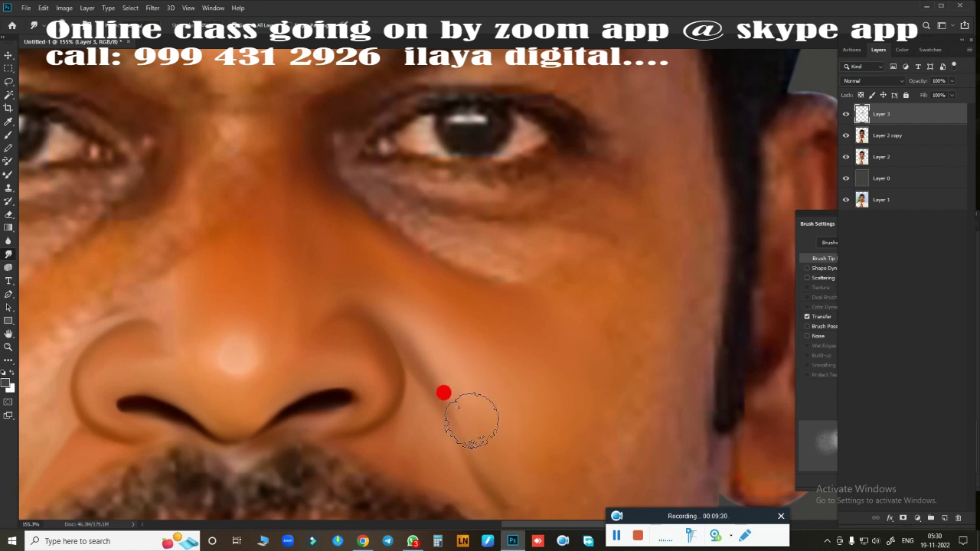
pyautogui.press(']')
pyautogui.press(']')
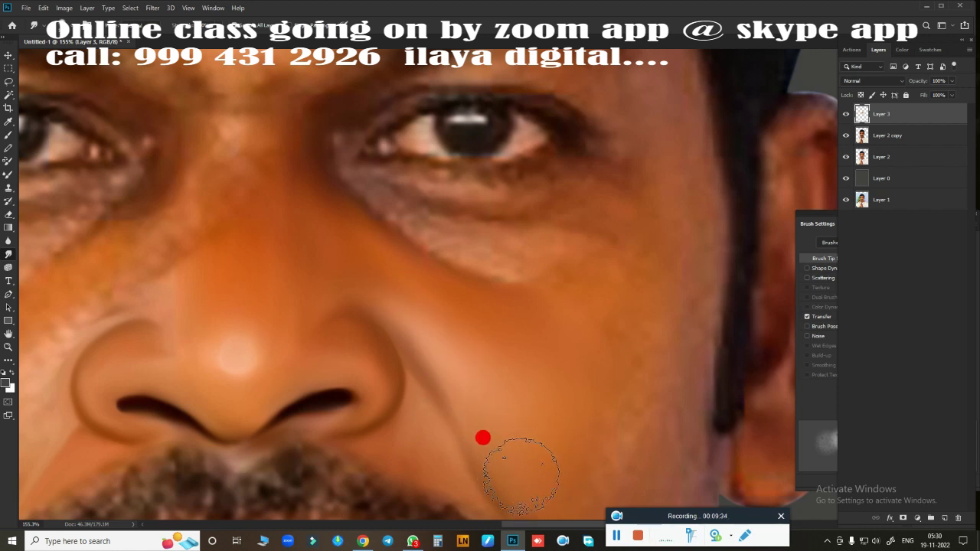
pyautogui.press(']')
pyautogui.press('[')
pyautogui.press('[')
pyautogui.press('[')
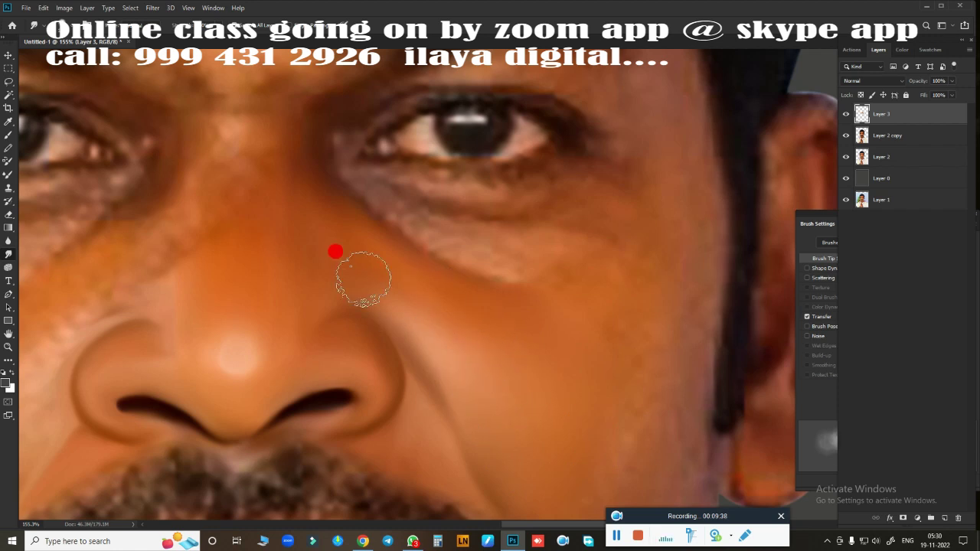
pyautogui.press('[')
pyautogui.press('[')
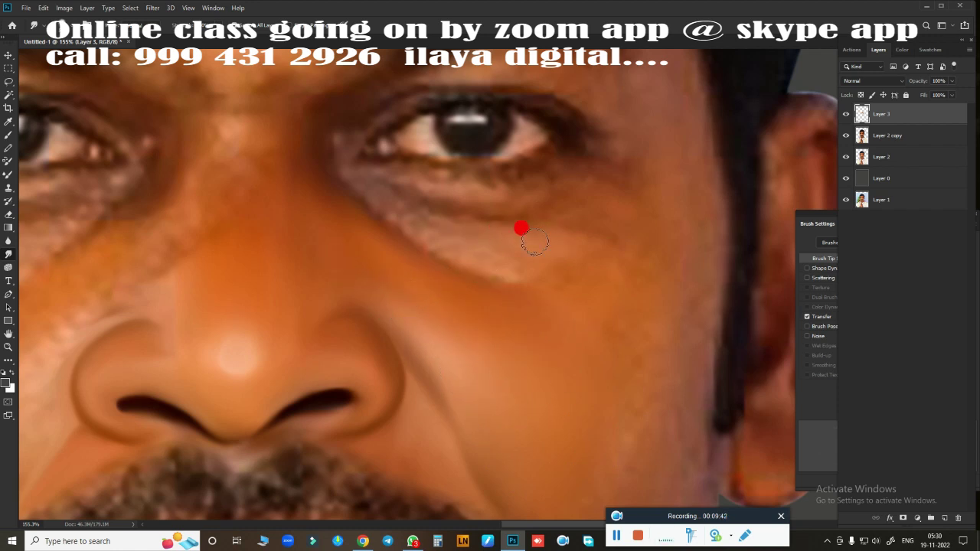
pyautogui.press(']')
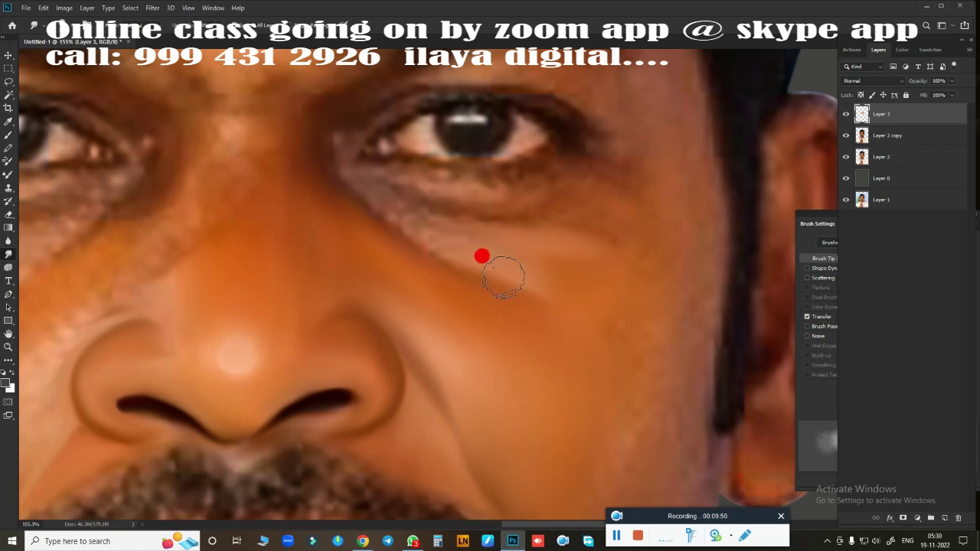
pyautogui.press(']')
pyautogui.press(']')
pyautogui.press(']')
pyautogui.press(']')
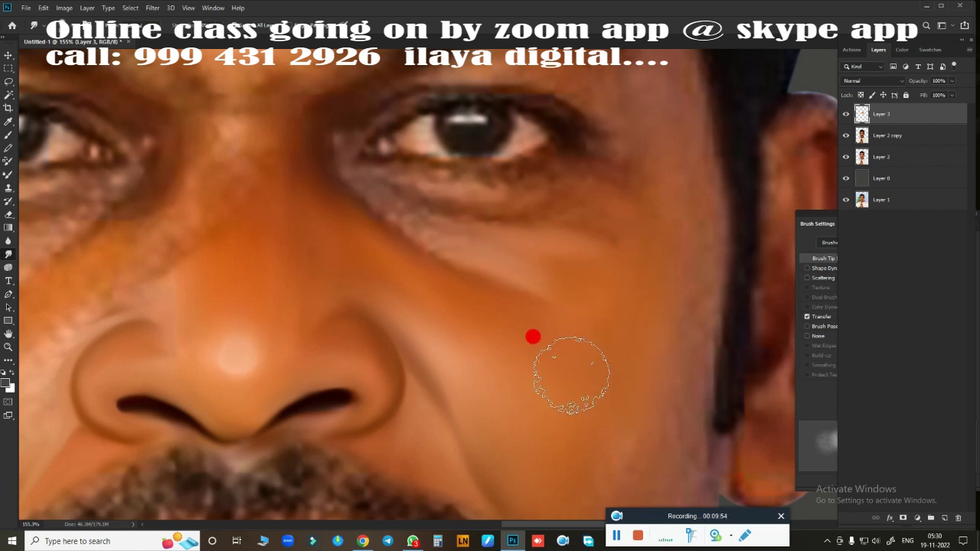
pyautogui.scroll(2, 582, 312)
pyautogui.scroll(3, 560, 273)
# Step: Shrink the brush and smooth the skin under the right eye and its inner corner
pyautogui.press('[')
pyautogui.press('[')
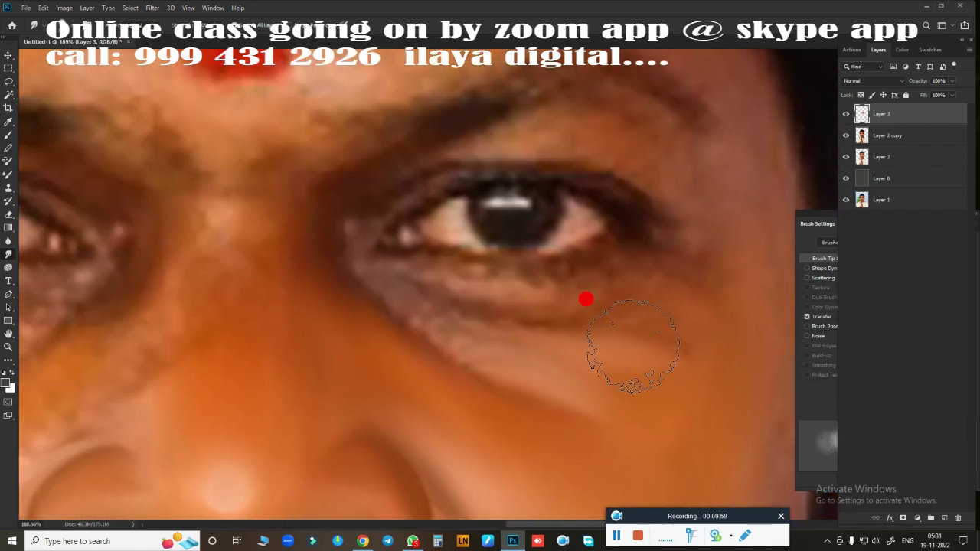
pyautogui.press('[')
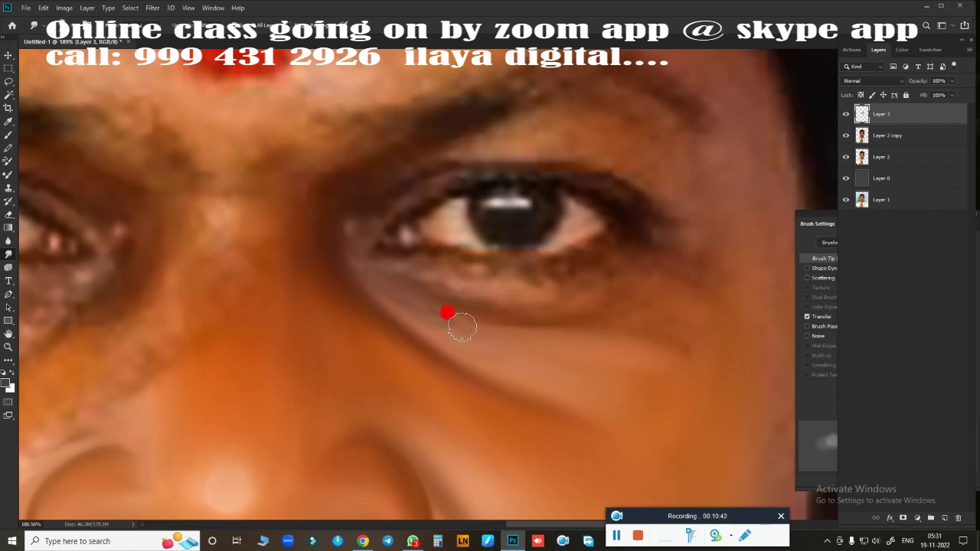
pyautogui.moveTo(462, 327); pyautogui.dragTo(452, 322)
pyautogui.moveTo(550, 330)
pyautogui.mouseDown()
pyautogui.moveTo(422, 308)
pyautogui.moveTo(376, 291)
pyautogui.moveTo(377, 277)
pyautogui.moveTo(353, 276)
pyautogui.mouseUp()
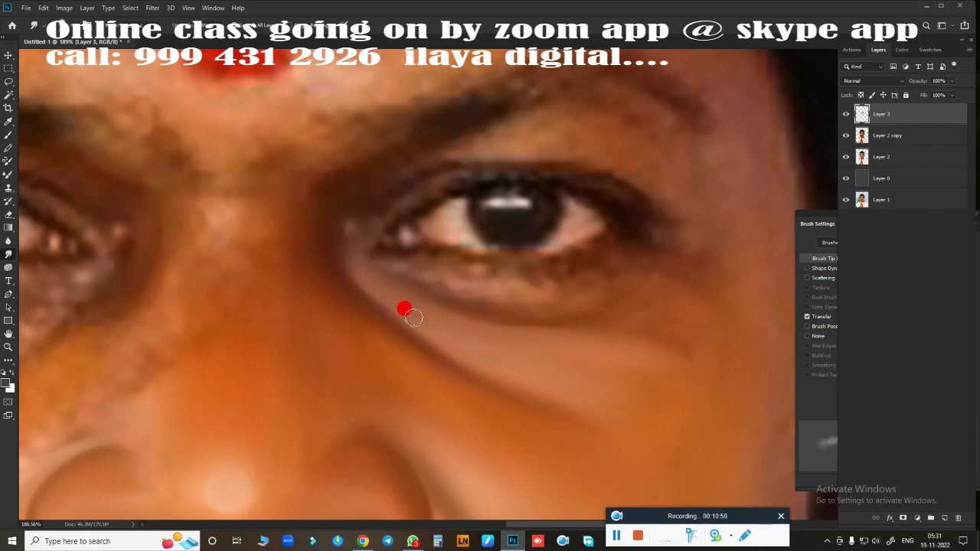
pyautogui.moveTo(413, 318)
pyautogui.mouseDown()
pyautogui.moveTo(348, 274)
pyautogui.moveTo(545, 409)
pyautogui.moveTo(640, 284)
pyautogui.mouseUp()
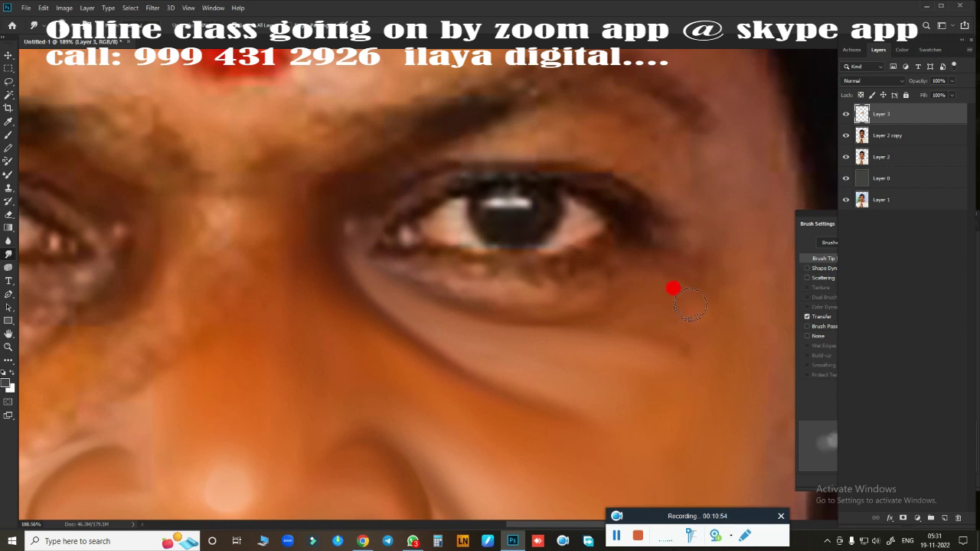
# Step: Smooth the skin under the outer eye corner and along the brow above it
pyautogui.moveTo(634, 328)
pyautogui.mouseDown()
pyautogui.moveTo(683, 350)
pyautogui.moveTo(667, 365)
pyautogui.moveTo(706, 325)
pyautogui.mouseUp()
pyautogui.moveTo(701, 273)
pyautogui.mouseDown()
pyautogui.moveTo(663, 232)
pyautogui.moveTo(677, 243)
pyautogui.mouseUp()
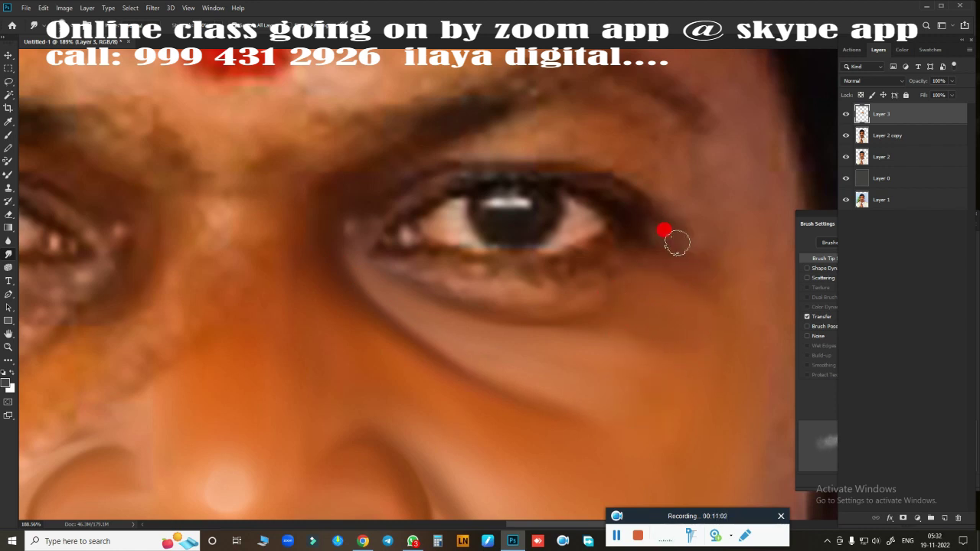
pyautogui.moveTo(642, 108)
pyautogui.mouseDown()
pyautogui.moveTo(680, 127)
pyautogui.moveTo(631, 151)
pyautogui.moveTo(678, 162)
pyautogui.moveTo(716, 189)
pyautogui.moveTo(712, 263)
pyautogui.moveTo(636, 114)
pyautogui.moveTo(679, 133)
pyautogui.moveTo(584, 94)
pyautogui.moveTo(628, 89)
pyautogui.moveTo(553, 127)
pyautogui.moveTo(423, 159)
pyautogui.moveTo(495, 125)
pyautogui.moveTo(399, 166)
pyautogui.moveTo(486, 131)
pyautogui.moveTo(481, 140)
pyautogui.mouseUp()
pyautogui.moveTo(627, 83)
pyautogui.mouseDown()
pyautogui.moveTo(498, 138)
pyautogui.moveTo(599, 143)
pyautogui.moveTo(533, 118)
pyautogui.moveTo(673, 130)
pyautogui.moveTo(655, 117)
pyautogui.moveTo(592, 132)
pyautogui.moveTo(637, 131)
pyautogui.moveTo(715, 166)
pyautogui.moveTo(678, 123)
pyautogui.moveTo(621, 157)
pyautogui.moveTo(472, 130)
pyautogui.moveTo(376, 190)
pyautogui.moveTo(314, 276)
pyautogui.mouseUp()
# Step: Smooth the skin by the inner eye corner, across the nose bridge and between the eyebrows
pyautogui.moveTo(307, 192)
pyautogui.mouseDown()
pyautogui.moveTo(304, 252)
pyautogui.moveTo(333, 171)
pyautogui.moveTo(375, 157)
pyautogui.moveTo(366, 182)
pyautogui.mouseUp()
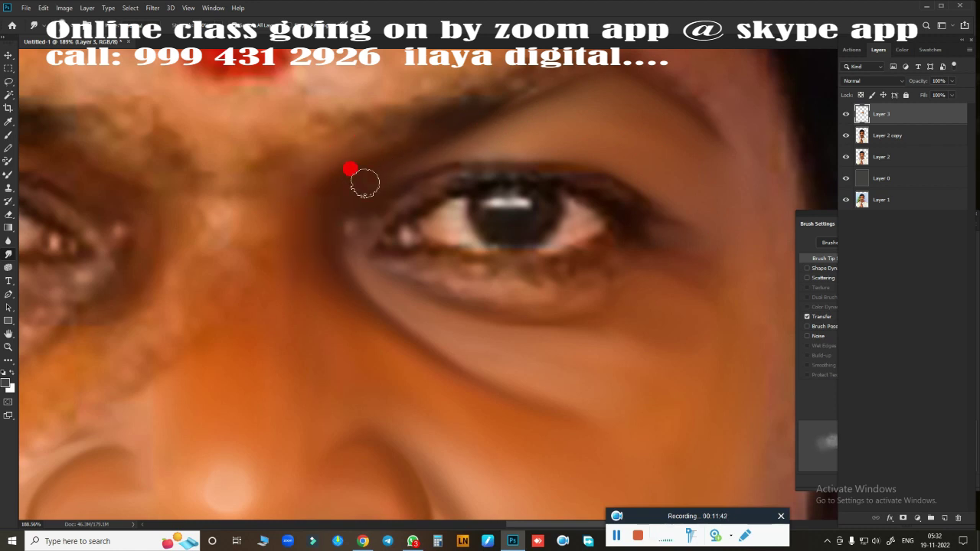
pyautogui.moveTo(324, 250); pyautogui.dragTo(224, 231)
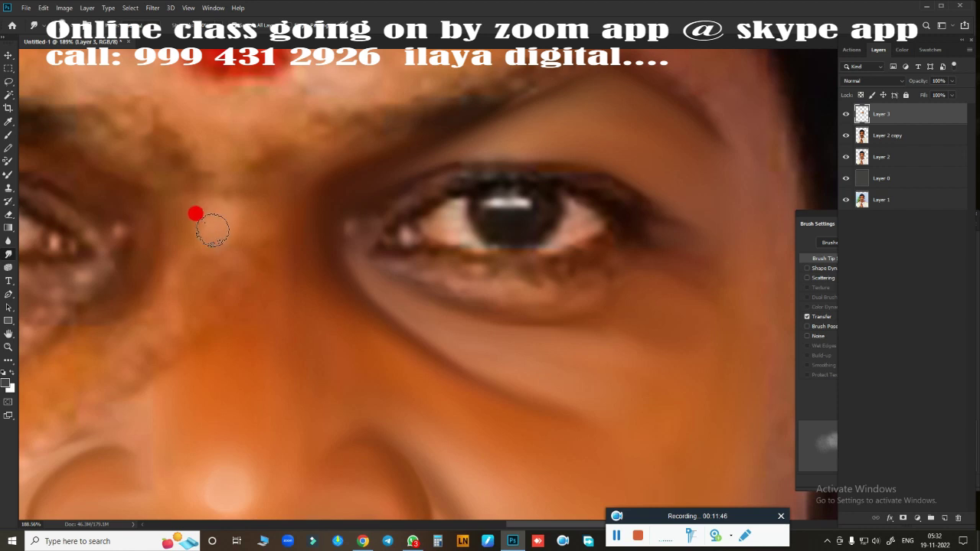
pyautogui.moveTo(216, 227)
pyautogui.mouseDown()
pyautogui.moveTo(255, 213)
pyautogui.moveTo(258, 243)
pyautogui.moveTo(266, 234)
pyautogui.moveTo(236, 212)
pyautogui.moveTo(242, 269)
pyautogui.moveTo(202, 298)
pyautogui.moveTo(186, 357)
pyautogui.moveTo(190, 208)
pyautogui.moveTo(185, 235)
pyautogui.mouseUp()
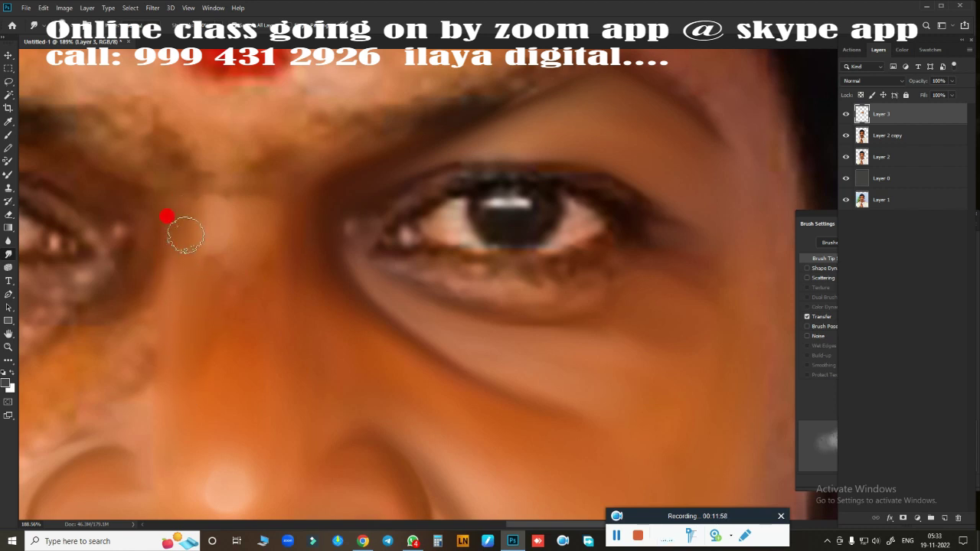
pyautogui.moveTo(230, 265)
pyautogui.mouseDown()
pyautogui.moveTo(219, 273)
pyautogui.moveTo(219, 333)
pyautogui.moveTo(260, 314)
pyautogui.moveTo(238, 217)
pyautogui.moveTo(207, 230)
pyautogui.moveTo(258, 215)
pyautogui.moveTo(248, 237)
pyautogui.moveTo(206, 220)
pyautogui.moveTo(234, 267)
pyautogui.moveTo(258, 283)
pyautogui.moveTo(571, 339)
pyautogui.moveTo(300, 240)
pyautogui.mouseUp()
# Step: Reframe on the nose and mouth and smooth the cheek skin beside the mouth
pyautogui.scroll(-2, 276, 219)
pyautogui.moveTo(608, 291)
pyautogui.mouseDown()
pyautogui.moveTo(533, 297)
pyautogui.moveTo(569, 243)
pyautogui.moveTo(534, 271)
pyautogui.moveTo(490, 188)
pyautogui.moveTo(541, 217)
pyautogui.moveTo(574, 345)
pyautogui.moveTo(526, 243)
pyautogui.moveTo(594, 395)
pyautogui.moveTo(573, 168)
pyautogui.moveTo(566, 190)
pyautogui.moveTo(587, 291)
pyautogui.moveTo(578, 353)
pyautogui.moveTo(544, 160)
pyautogui.moveTo(490, 296)
pyautogui.moveTo(562, 232)
pyautogui.moveTo(565, 280)
pyautogui.moveTo(565, 192)
pyautogui.moveTo(576, 236)
pyautogui.moveTo(552, 284)
pyautogui.moveTo(572, 250)
pyautogui.moveTo(541, 390)
pyautogui.moveTo(416, 262)
pyautogui.moveTo(482, 345)
pyautogui.moveTo(426, 299)
pyautogui.moveTo(376, 284)
pyautogui.moveTo(362, 298)
pyautogui.mouseUp()
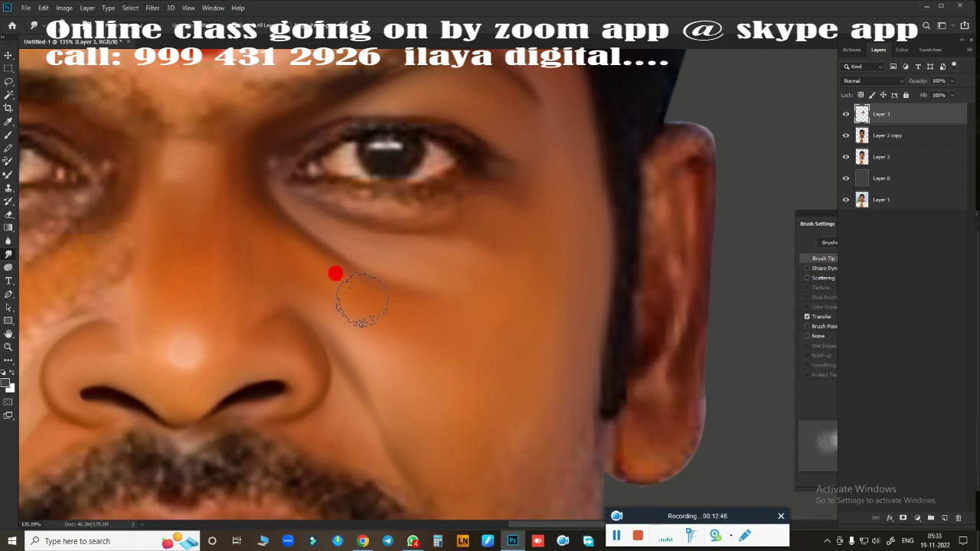
pyautogui.moveTo(566, 389); pyautogui.dragTo(551, 201)
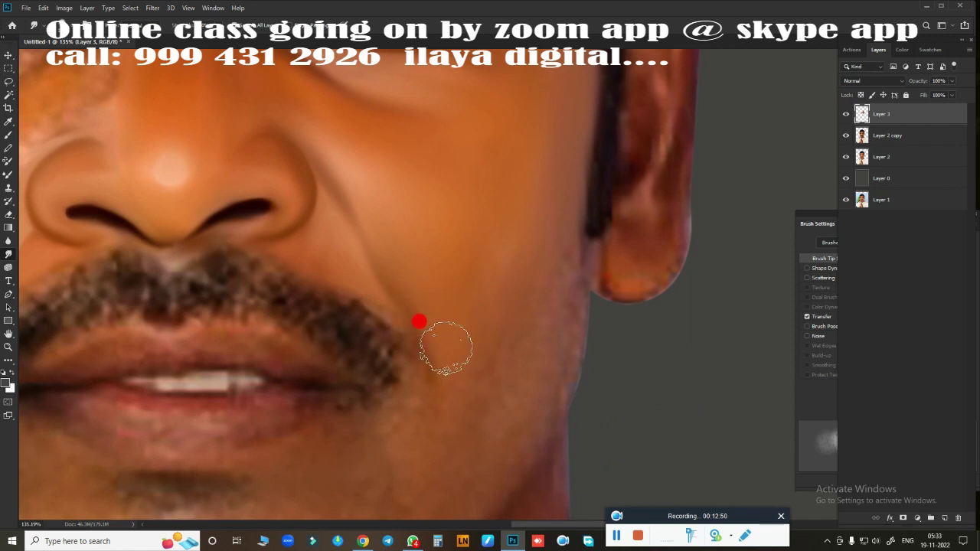
pyautogui.moveTo(445, 349)
pyautogui.mouseDown()
pyautogui.moveTo(452, 393)
pyautogui.moveTo(486, 313)
pyautogui.moveTo(524, 373)
pyautogui.moveTo(533, 363)
pyautogui.moveTo(528, 390)
pyautogui.moveTo(560, 254)
pyautogui.moveTo(558, 311)
pyautogui.moveTo(556, 285)
pyautogui.moveTo(506, 437)
pyautogui.moveTo(512, 341)
pyautogui.moveTo(434, 311)
pyautogui.moveTo(455, 302)
pyautogui.moveTo(445, 403)
pyautogui.moveTo(517, 383)
pyautogui.mouseUp()
pyautogui.scroll(-4, 506, 434)
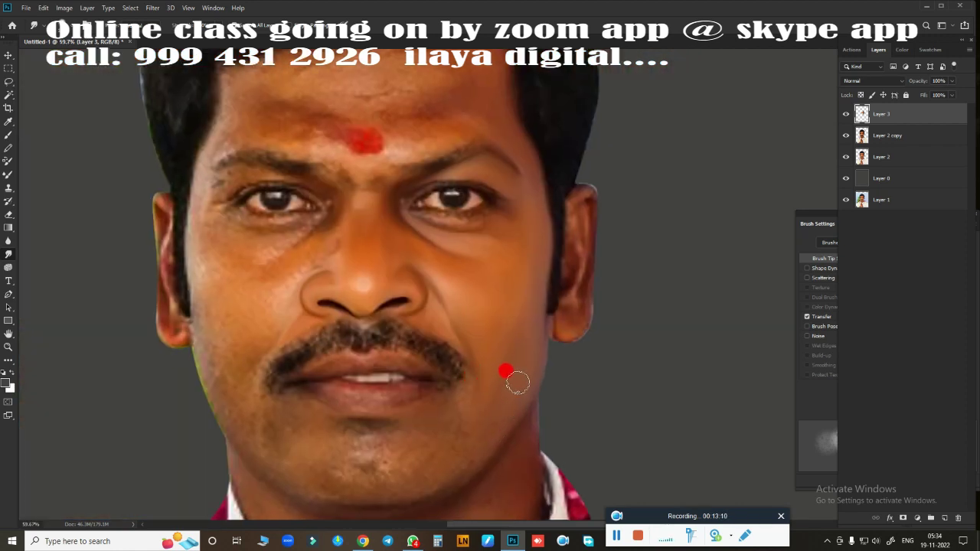
pyautogui.scroll(5, 463, 253)
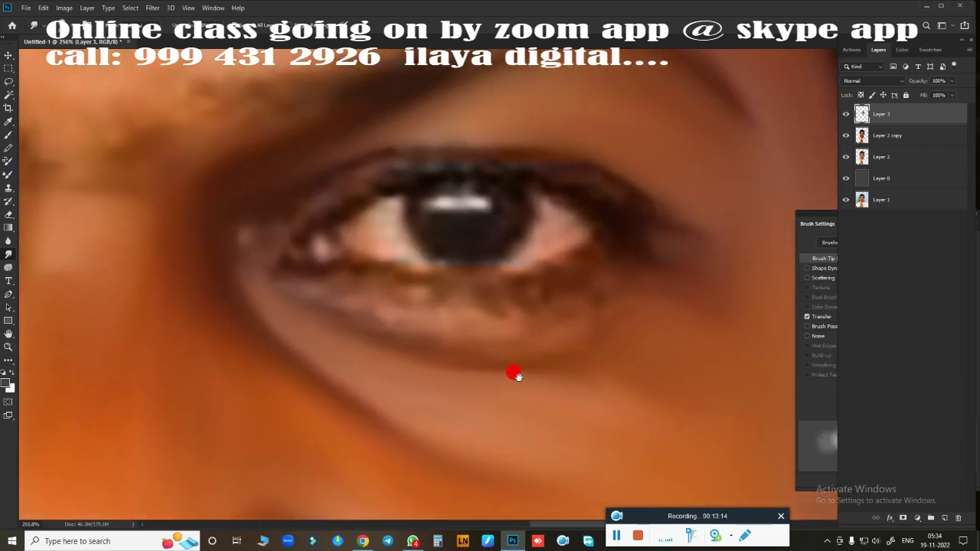
# Step: Paint dark strokes along the right eye's upper eyelid line, crease and lower lash line
pyautogui.press('b')
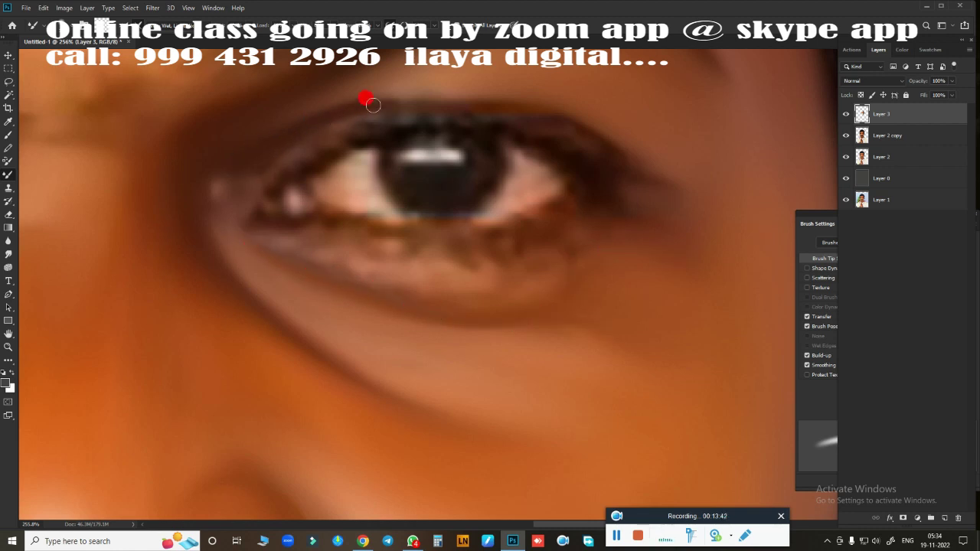
pyautogui.moveTo(395, 103); pyautogui.dragTo(524, 100)
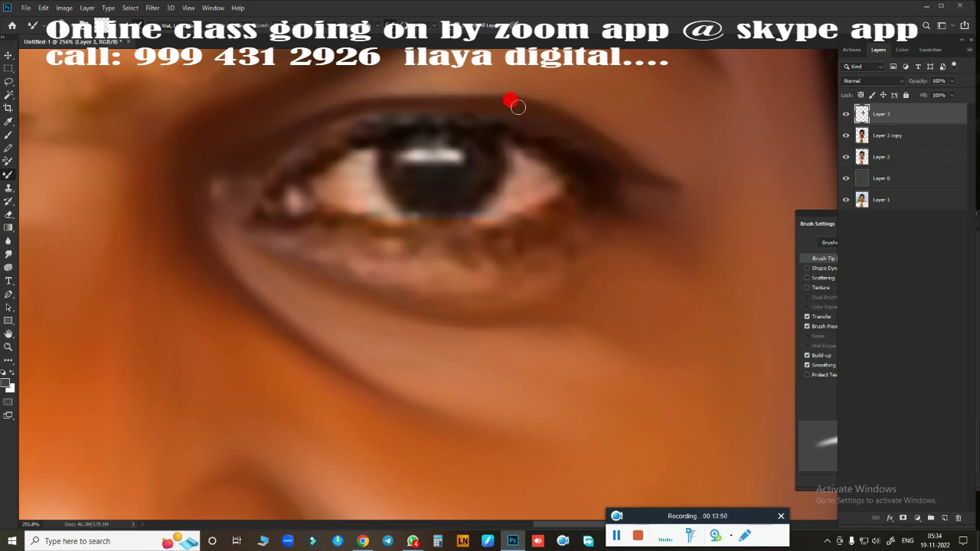
pyautogui.moveTo(300, 116); pyautogui.dragTo(435, 91)
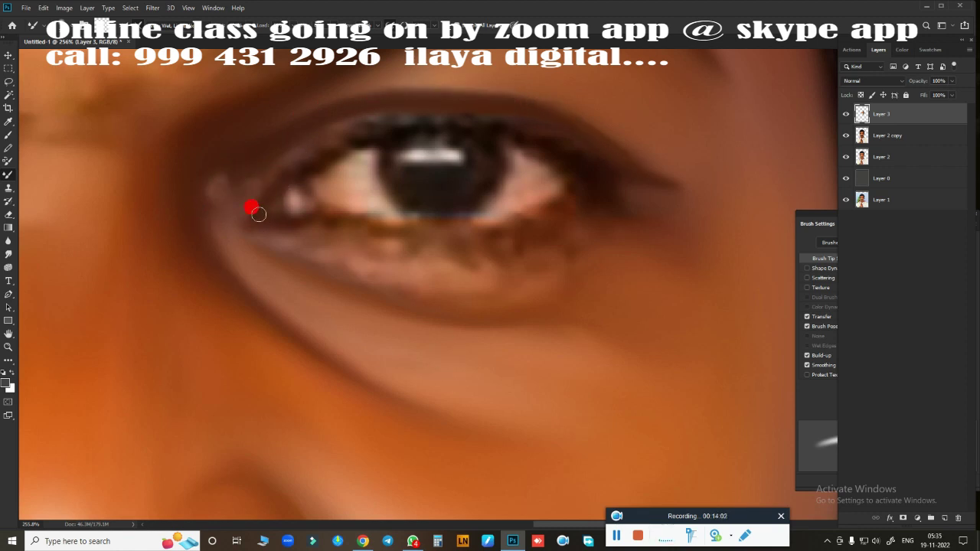
pyautogui.moveTo(345, 224)
pyautogui.mouseDown()
pyautogui.moveTo(581, 178)
pyautogui.moveTo(482, 219)
pyautogui.moveTo(404, 226)
pyautogui.moveTo(476, 224)
pyautogui.mouseUp()
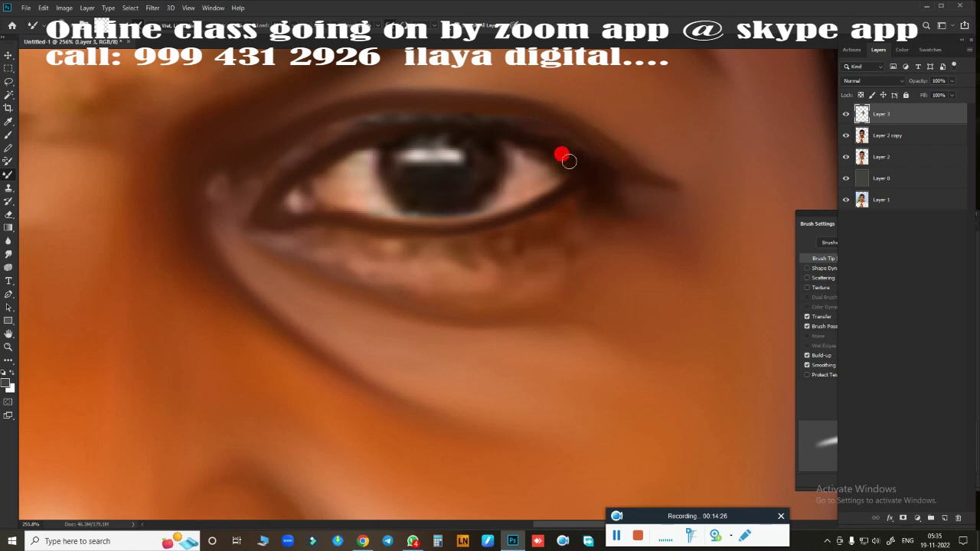
# Step: Smudge-blend the under-eye skin and inner-corner light spot, then fit the whole face on screen
pyautogui.press('r')
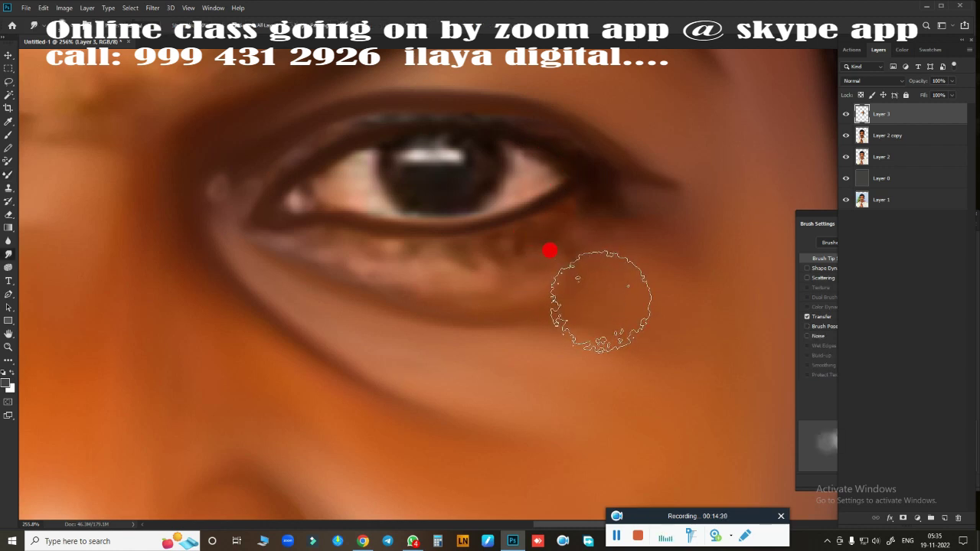
pyautogui.moveTo(534, 298)
pyautogui.mouseDown()
pyautogui.moveTo(431, 291)
pyautogui.moveTo(301, 261)
pyautogui.moveTo(331, 276)
pyautogui.moveTo(335, 308)
pyautogui.moveTo(261, 265)
pyautogui.mouseUp()
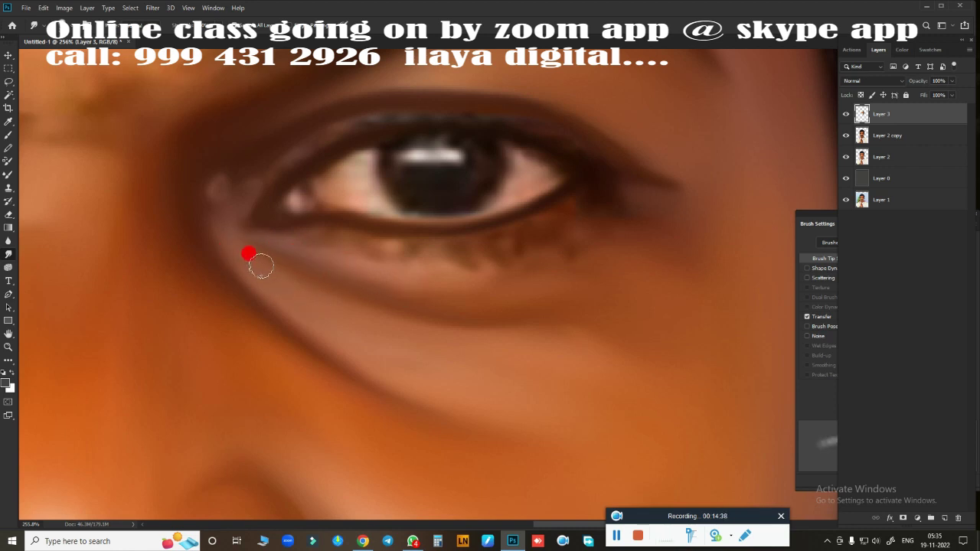
pyautogui.moveTo(470, 334); pyautogui.dragTo(452, 346)
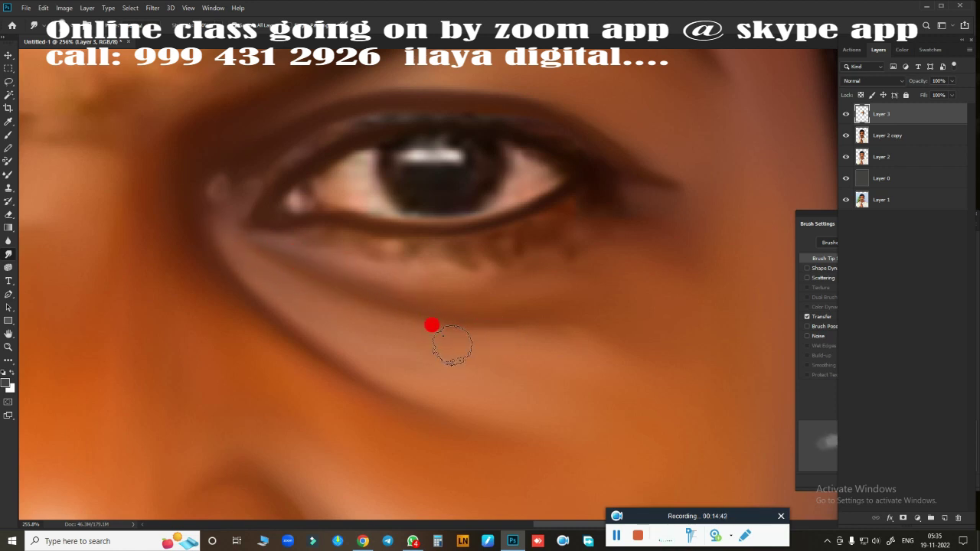
pyautogui.moveTo(619, 368)
pyautogui.mouseDown()
pyautogui.moveTo(579, 344)
pyautogui.moveTo(556, 363)
pyautogui.moveTo(376, 287)
pyautogui.moveTo(509, 302)
pyautogui.moveTo(571, 265)
pyautogui.moveTo(455, 268)
pyautogui.mouseUp()
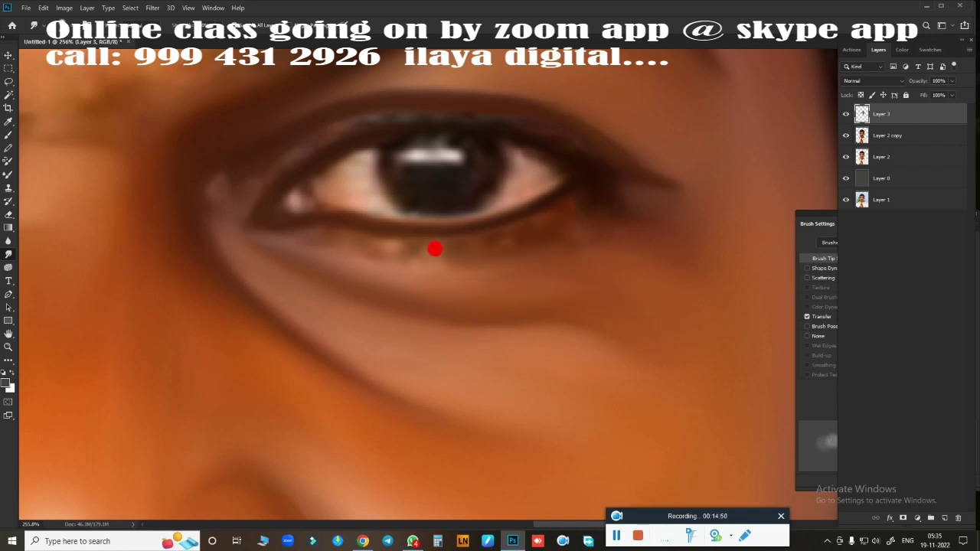
pyautogui.moveTo(323, 255)
pyautogui.mouseDown()
pyautogui.moveTo(330, 232)
pyautogui.moveTo(379, 252)
pyautogui.moveTo(497, 237)
pyautogui.moveTo(595, 193)
pyautogui.moveTo(582, 202)
pyautogui.moveTo(621, 217)
pyautogui.moveTo(604, 208)
pyautogui.moveTo(518, 258)
pyautogui.moveTo(611, 209)
pyautogui.moveTo(495, 248)
pyautogui.moveTo(372, 268)
pyautogui.mouseUp()
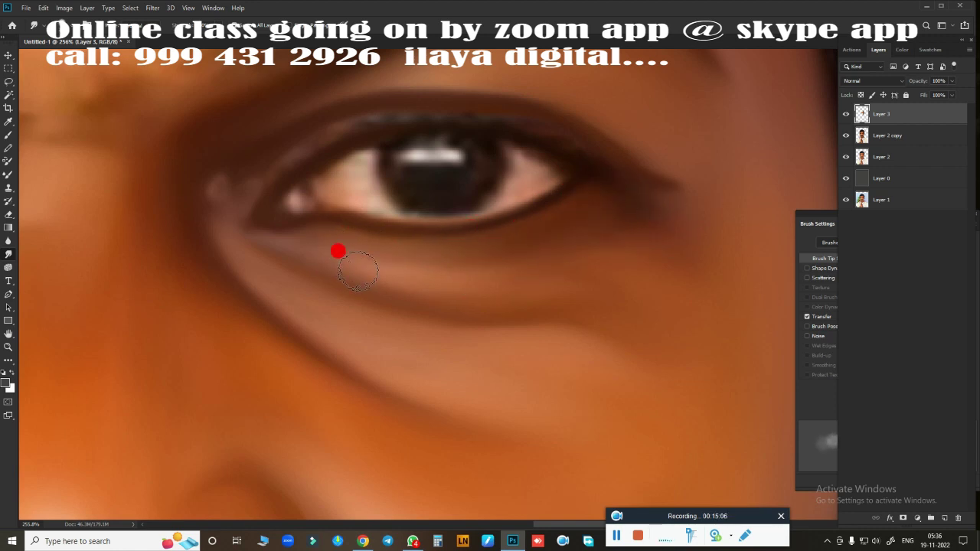
pyautogui.moveTo(596, 266)
pyautogui.mouseDown()
pyautogui.moveTo(635, 235)
pyautogui.moveTo(681, 221)
pyautogui.moveTo(625, 173)
pyautogui.moveTo(631, 167)
pyautogui.moveTo(247, 199)
pyautogui.moveTo(323, 138)
pyautogui.moveTo(402, 118)
pyautogui.mouseUp()
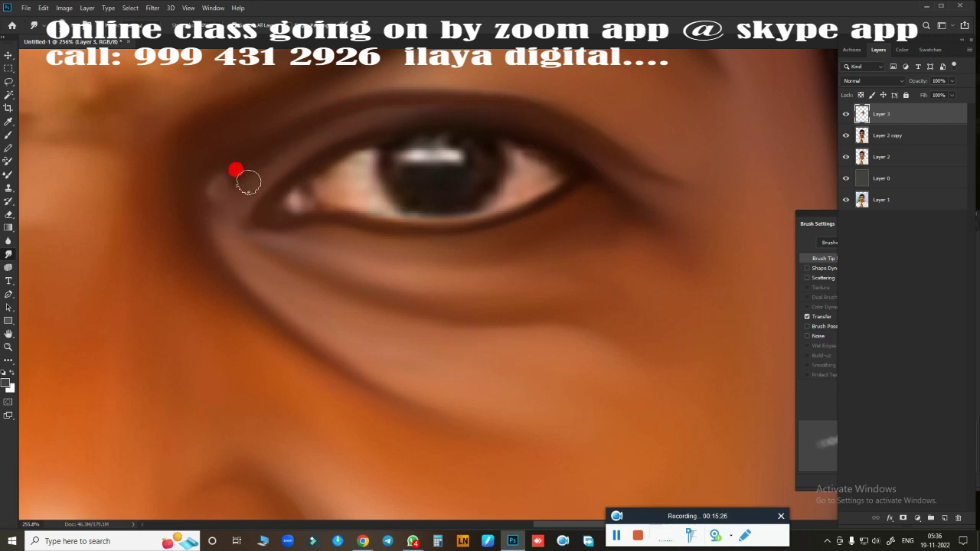
pyautogui.moveTo(241, 148)
pyautogui.mouseDown()
pyautogui.moveTo(214, 189)
pyautogui.moveTo(249, 162)
pyautogui.moveTo(203, 196)
pyautogui.mouseUp()
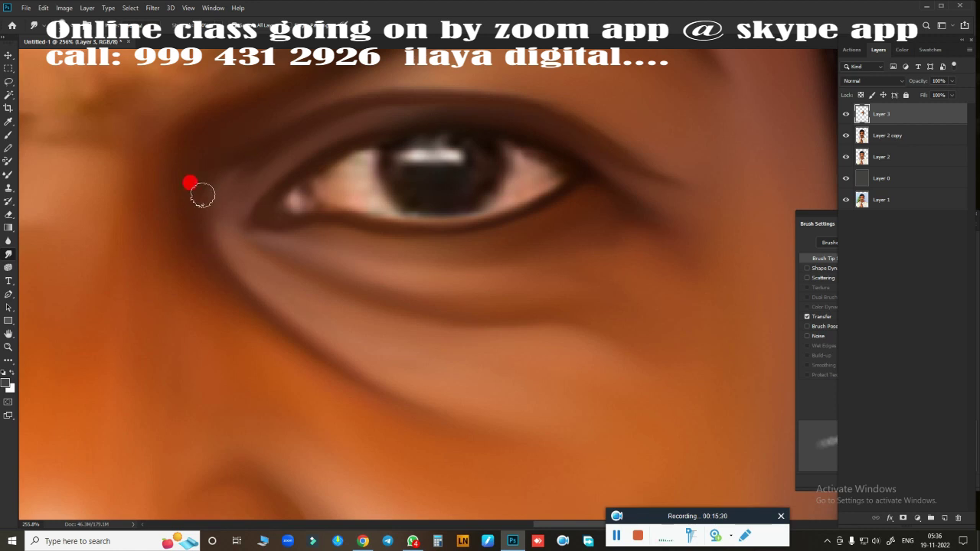
pyautogui.hotkey('ctrl', '0')
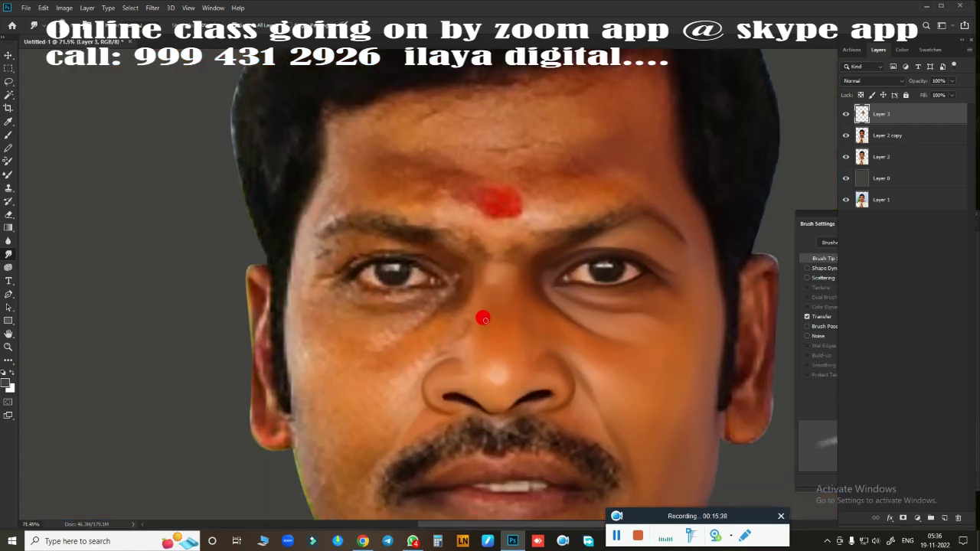
# Step: Zoom in and paint a dark shadow line under the left eye and along its lower eyelid
pyautogui.scroll(3, 485, 320)
pyautogui.scroll(2, 518, 306)
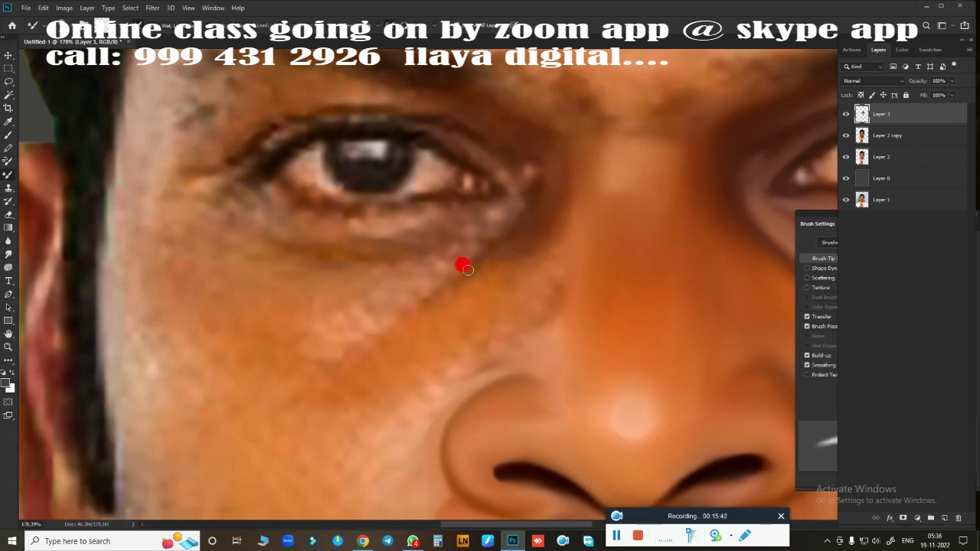
pyautogui.moveTo(467, 270); pyautogui.dragTo(394, 331)
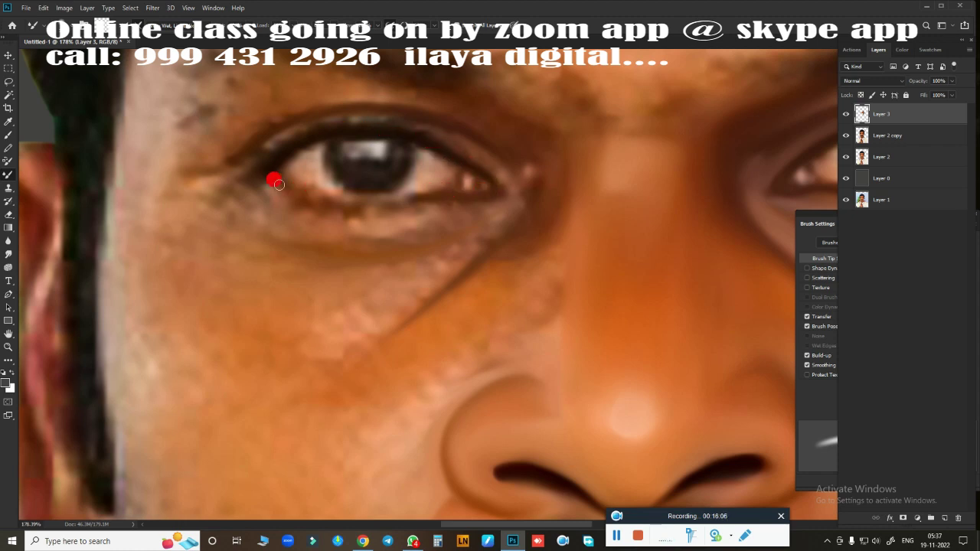
pyautogui.moveTo(301, 190); pyautogui.dragTo(348, 198)
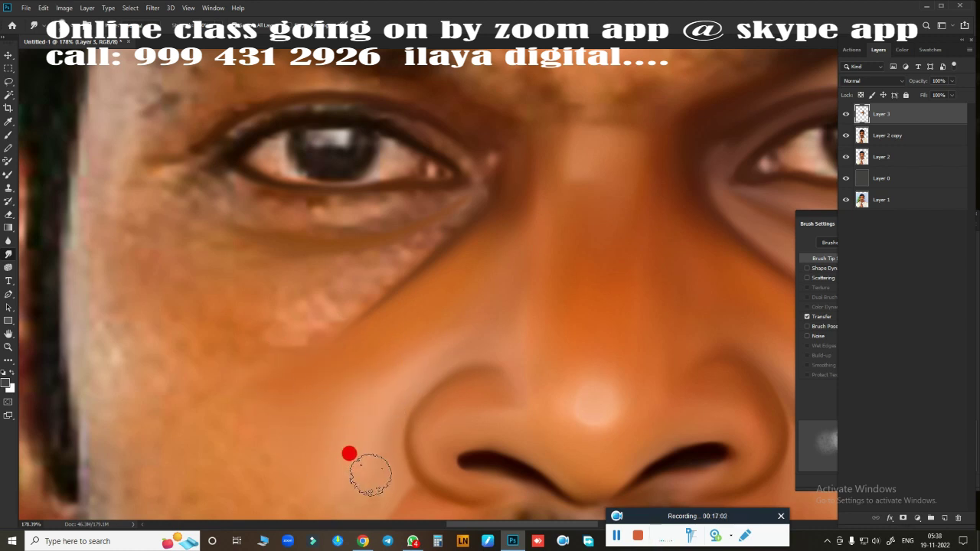
# Step: Blend the light, uneven under-eye cheek shading into the surrounding skin
pyautogui.moveTo(317, 312); pyautogui.dragTo(440, 240)
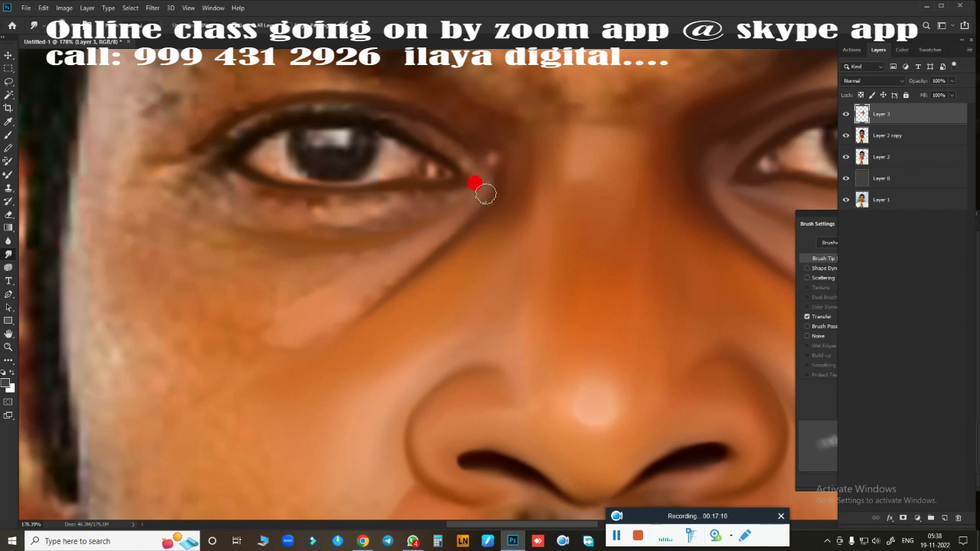
pyautogui.moveTo(290, 315)
pyautogui.mouseDown()
pyautogui.moveTo(398, 243)
pyautogui.moveTo(405, 261)
pyautogui.mouseUp()
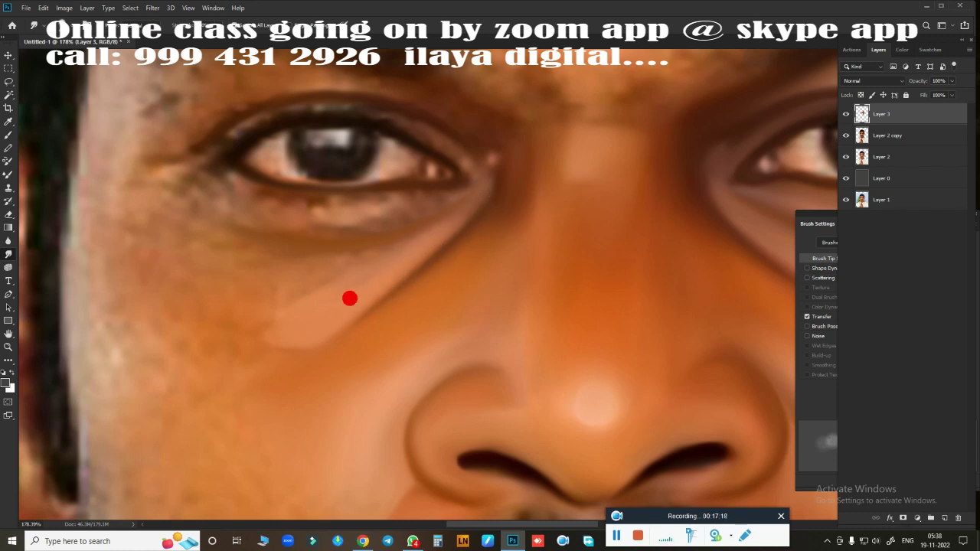
pyautogui.moveTo(350, 299)
pyautogui.mouseDown()
pyautogui.moveTo(162, 258)
pyautogui.moveTo(227, 291)
pyautogui.moveTo(171, 297)
pyautogui.moveTo(208, 320)
pyautogui.moveTo(234, 317)
pyautogui.moveTo(204, 245)
pyautogui.moveTo(176, 232)
pyautogui.moveTo(295, 254)
pyautogui.moveTo(316, 245)
pyautogui.moveTo(329, 269)
pyautogui.moveTo(300, 271)
pyautogui.moveTo(134, 194)
pyautogui.moveTo(70, 136)
pyautogui.moveTo(54, 253)
pyautogui.moveTo(66, 437)
pyautogui.moveTo(104, 65)
pyautogui.moveTo(79, 77)
pyautogui.moveTo(68, 150)
pyautogui.moveTo(80, 120)
pyautogui.moveTo(76, 407)
pyautogui.moveTo(122, 335)
pyautogui.moveTo(117, 310)
pyautogui.moveTo(140, 296)
pyautogui.moveTo(85, 419)
pyautogui.moveTo(137, 396)
pyautogui.mouseUp()
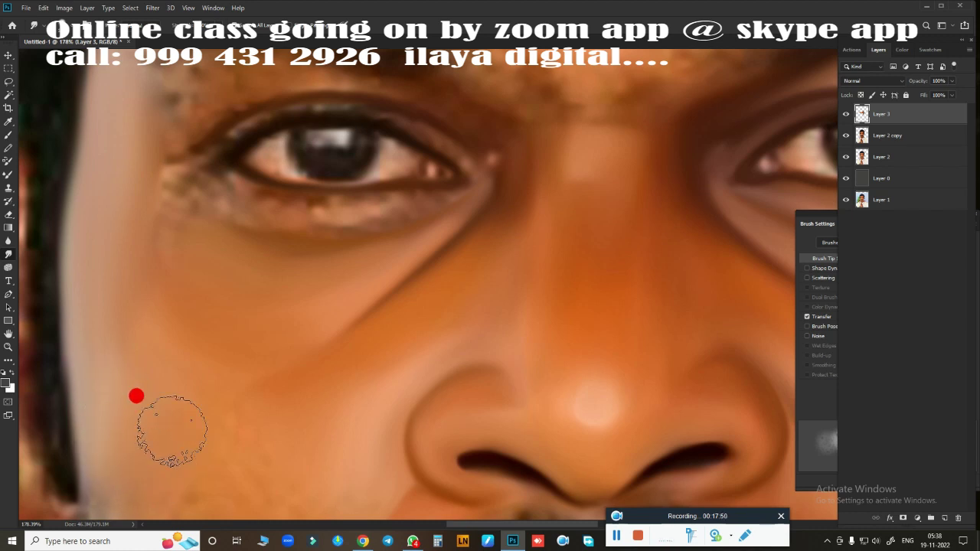
pyautogui.scroll(-3, 322, 369)
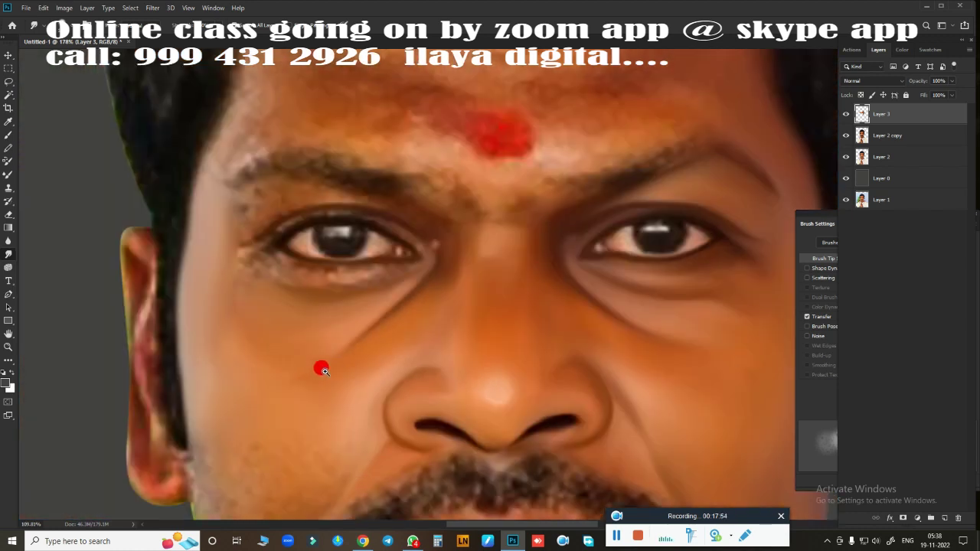
pyautogui.moveTo(322, 370); pyautogui.dragTo(346, 278)
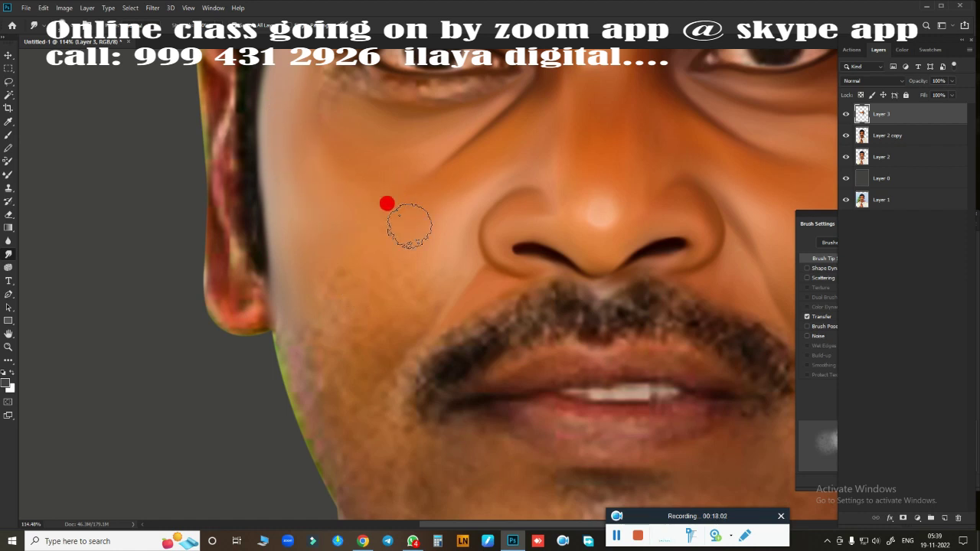
pyautogui.moveTo(409, 226); pyautogui.dragTo(371, 383)
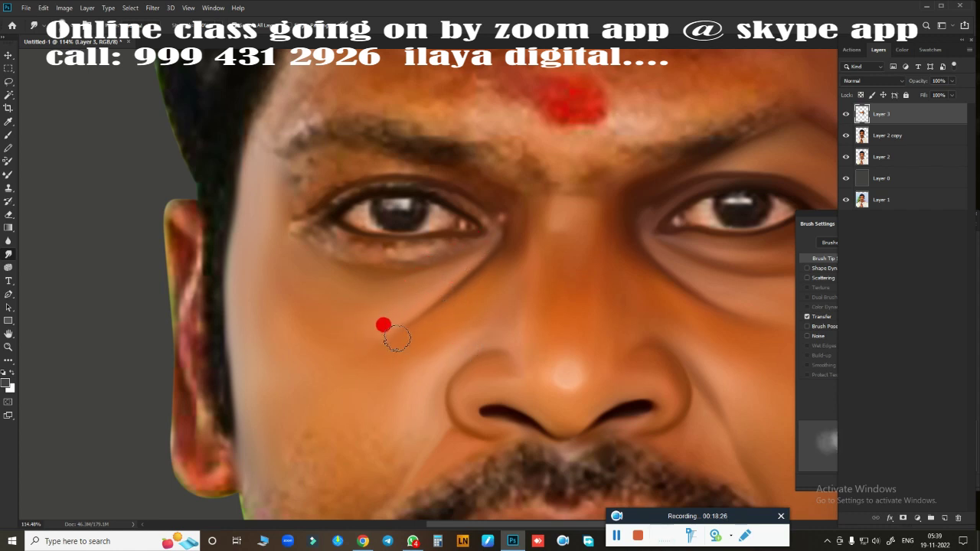
# Step: Zoom in on the left eye and smooth the brow, upper-eyelid crease and inner corner
pyautogui.moveTo(449, 344)
pyautogui.mouseDown()
pyautogui.moveTo(407, 350)
pyautogui.moveTo(466, 343)
pyautogui.moveTo(498, 324)
pyautogui.moveTo(592, 351)
pyautogui.mouseUp()
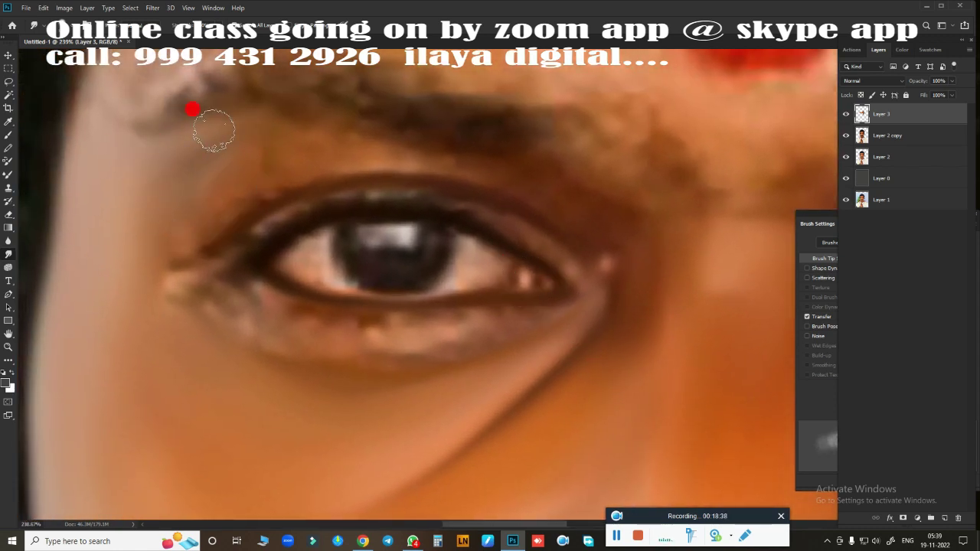
pyautogui.moveTo(320, 103); pyautogui.dragTo(550, 157)
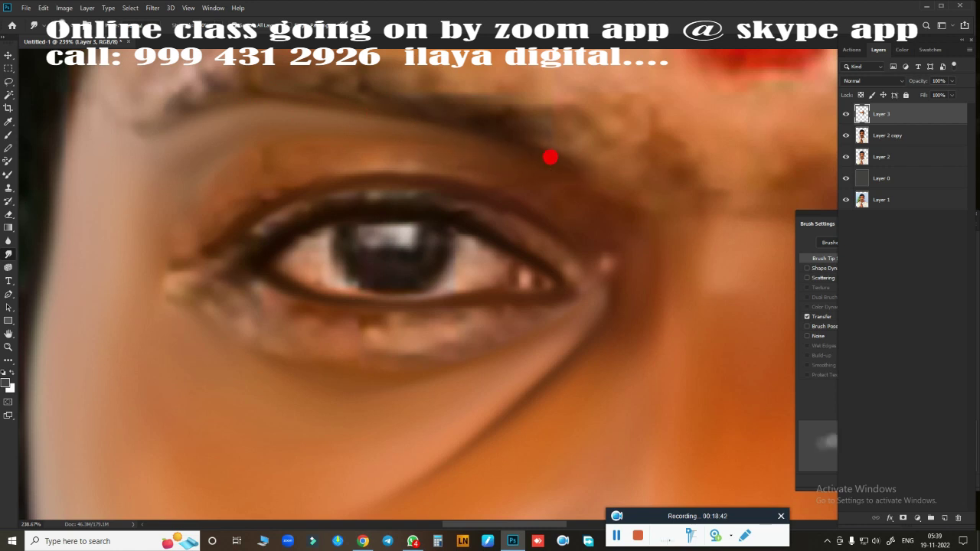
pyautogui.moveTo(305, 153); pyautogui.dragTo(540, 203)
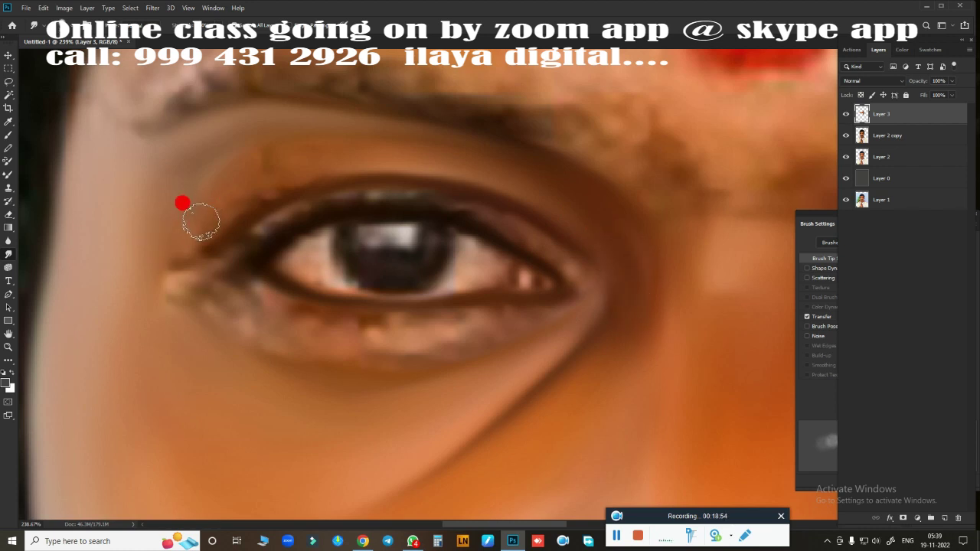
pyautogui.moveTo(201, 221)
pyautogui.mouseDown()
pyautogui.moveTo(288, 158)
pyautogui.moveTo(249, 202)
pyautogui.mouseUp()
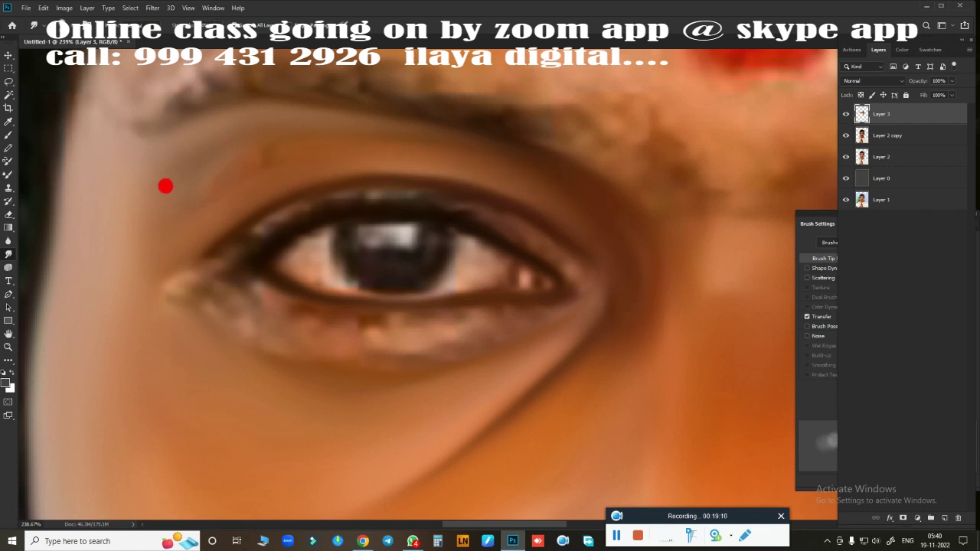
pyautogui.moveTo(158, 263)
pyautogui.mouseDown()
pyautogui.moveTo(153, 219)
pyautogui.moveTo(188, 206)
pyautogui.moveTo(249, 142)
pyautogui.moveTo(285, 138)
pyautogui.moveTo(445, 146)
pyautogui.moveTo(550, 180)
pyautogui.moveTo(263, 148)
pyautogui.moveTo(462, 144)
pyautogui.moveTo(632, 265)
pyautogui.mouseUp()
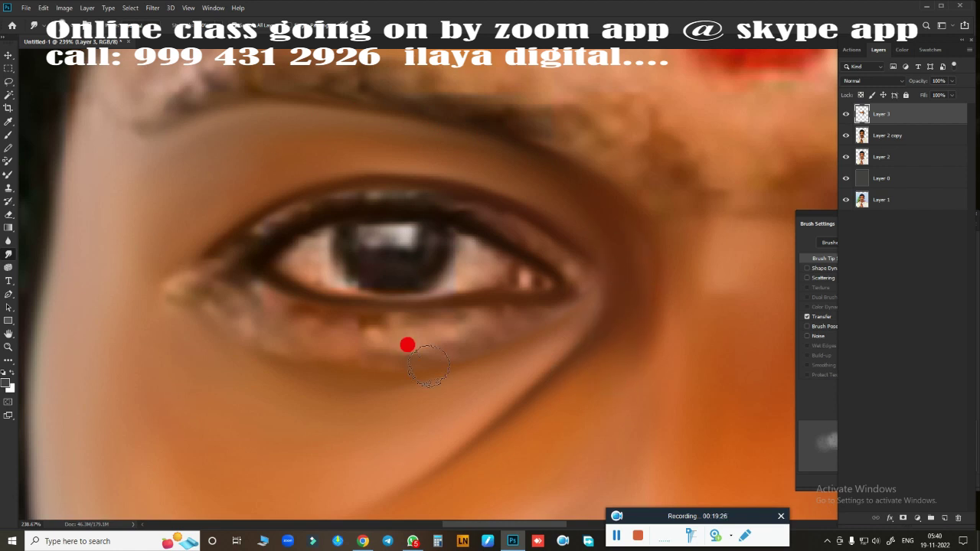
pyautogui.moveTo(429, 366)
pyautogui.mouseDown()
pyautogui.moveTo(225, 143)
pyautogui.moveTo(87, 186)
pyautogui.moveTo(123, 114)
pyautogui.moveTo(148, 279)
pyautogui.moveTo(183, 258)
pyautogui.mouseUp()
pyautogui.moveTo(252, 235)
pyautogui.mouseDown()
pyautogui.moveTo(242, 241)
pyautogui.moveTo(285, 203)
pyautogui.mouseUp()
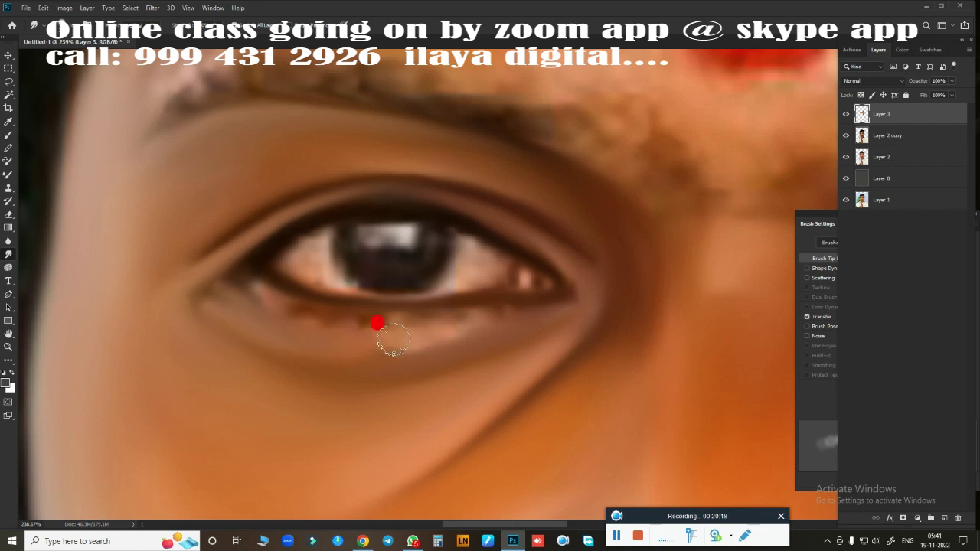
# Step: Smooth the dark spots and rough skin along the lower eyelid
pyautogui.moveTo(409, 352); pyautogui.dragTo(484, 331)
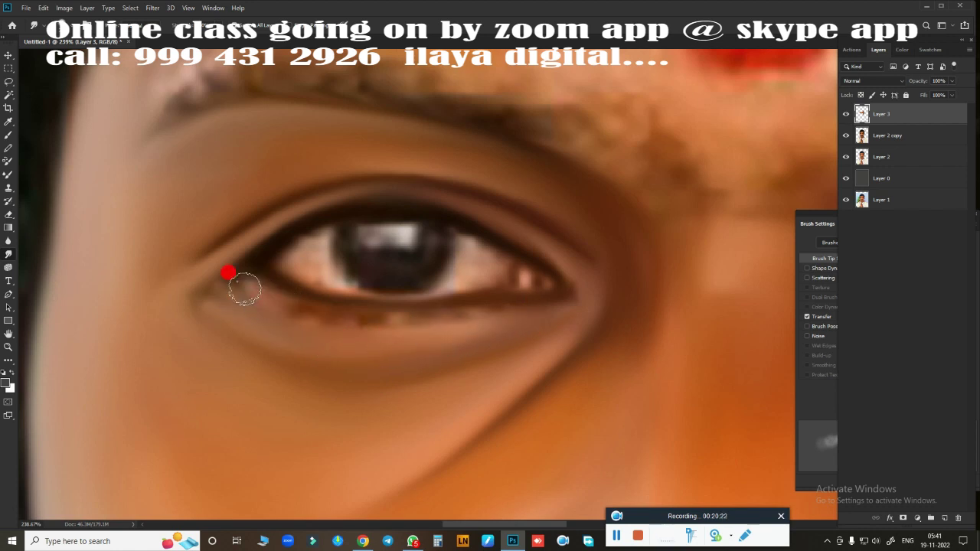
pyautogui.moveTo(275, 304); pyautogui.dragTo(258, 298)
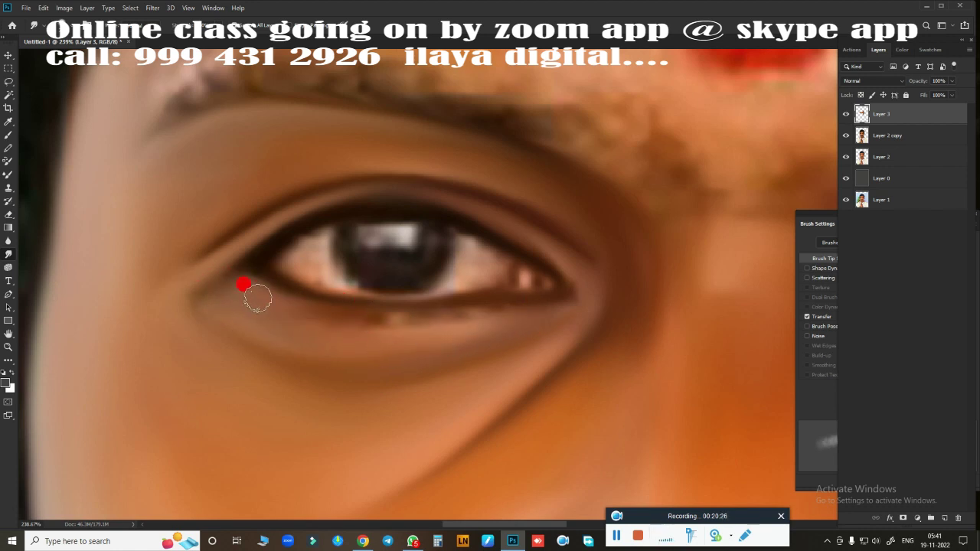
pyautogui.moveTo(359, 321); pyautogui.dragTo(347, 316)
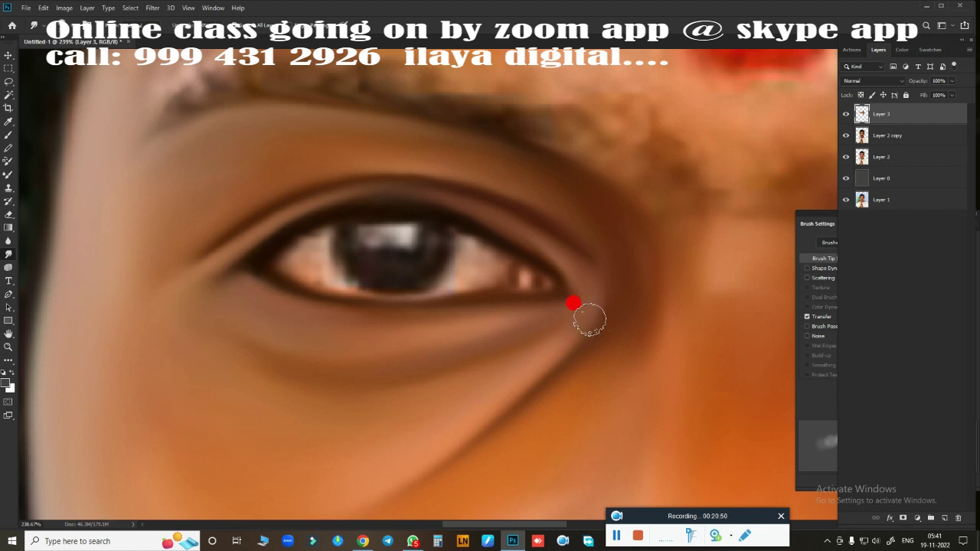
pyautogui.scroll(-5, 573, 305)
pyautogui.scroll(2, 518, 265)
pyautogui.scroll(2, 470, 291)
# Step: Bring the cheek left of the moustache into view and size the brush for smoothing it
pyautogui.scroll(2, 477, 264)
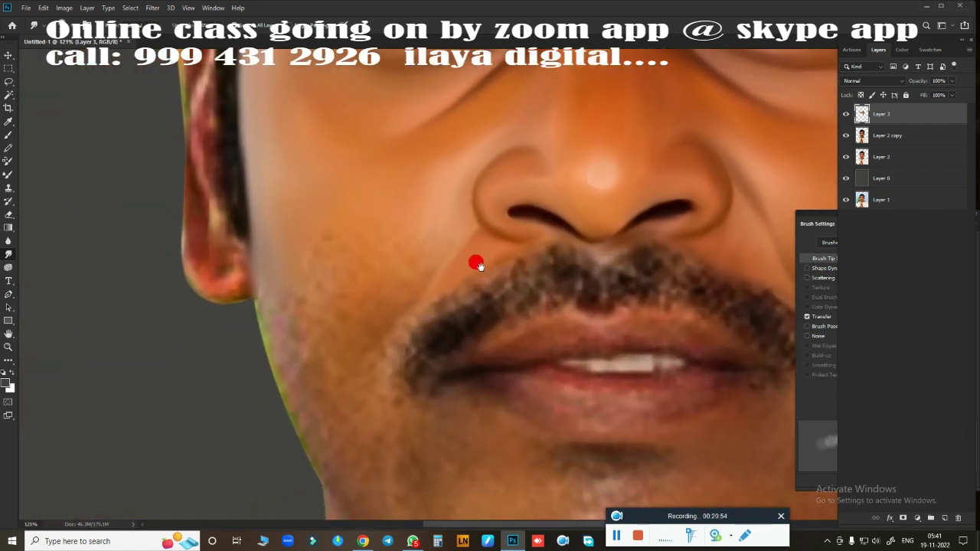
pyautogui.moveTo(477, 264); pyautogui.dragTo(457, 202)
pyautogui.press(']')
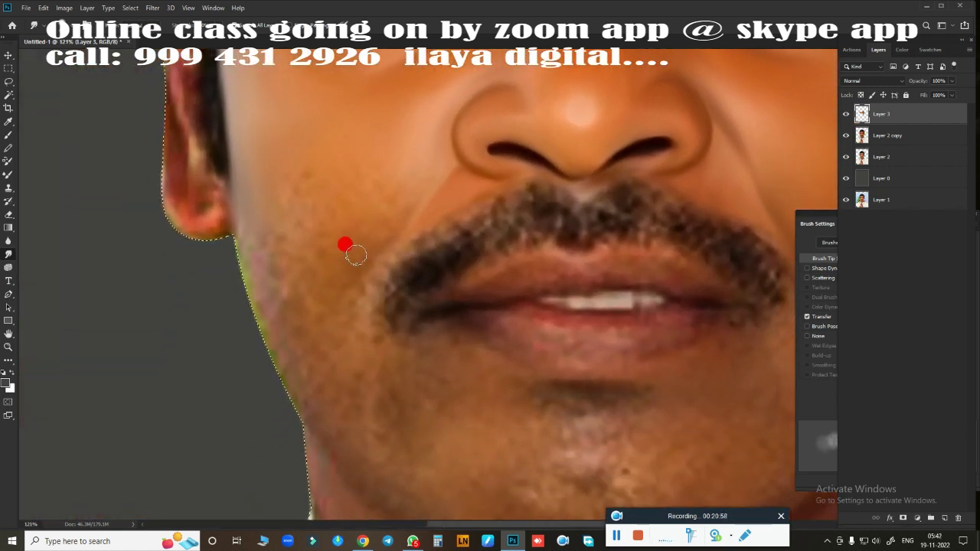
pyautogui.press(']')
pyautogui.press(']')
pyautogui.press(']')
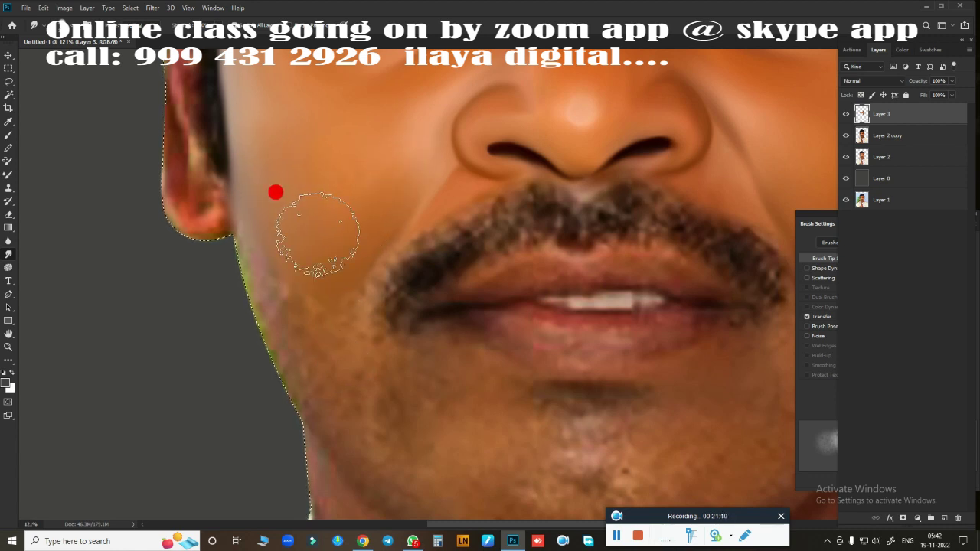
pyautogui.press('[')
pyautogui.press('[')
pyautogui.press('[')
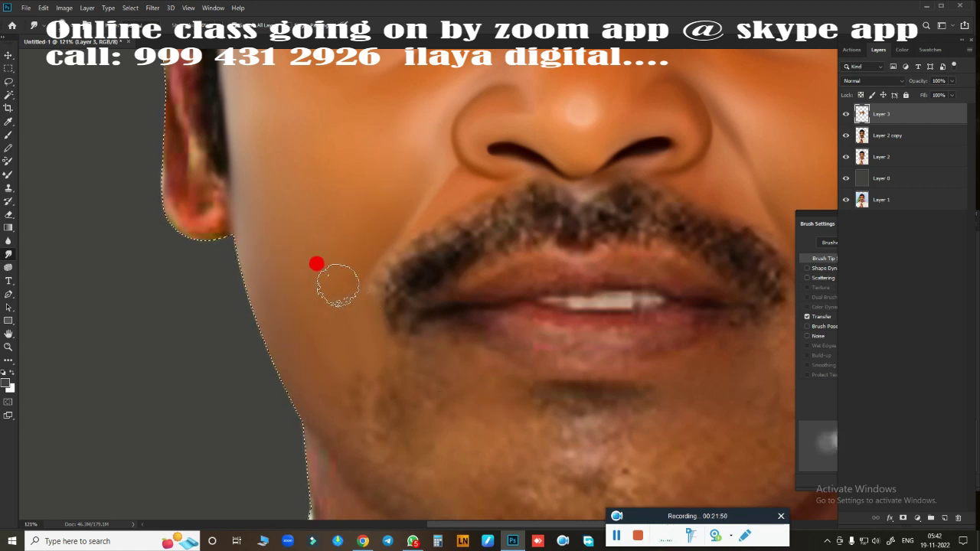
# Step: Zoom in on the eyes and paint skin tone along the hairline and temple
pyautogui.scroll(3, 283, 329)
pyautogui.scroll(5, 411, 486)
pyautogui.scroll(2, 467, 365)
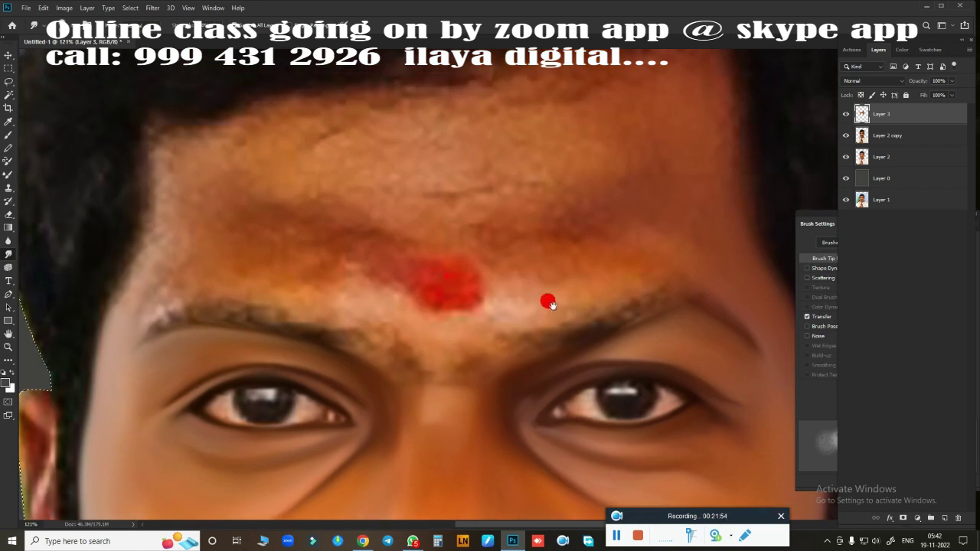
pyautogui.moveTo(542, 284); pyautogui.dragTo(587, 197)
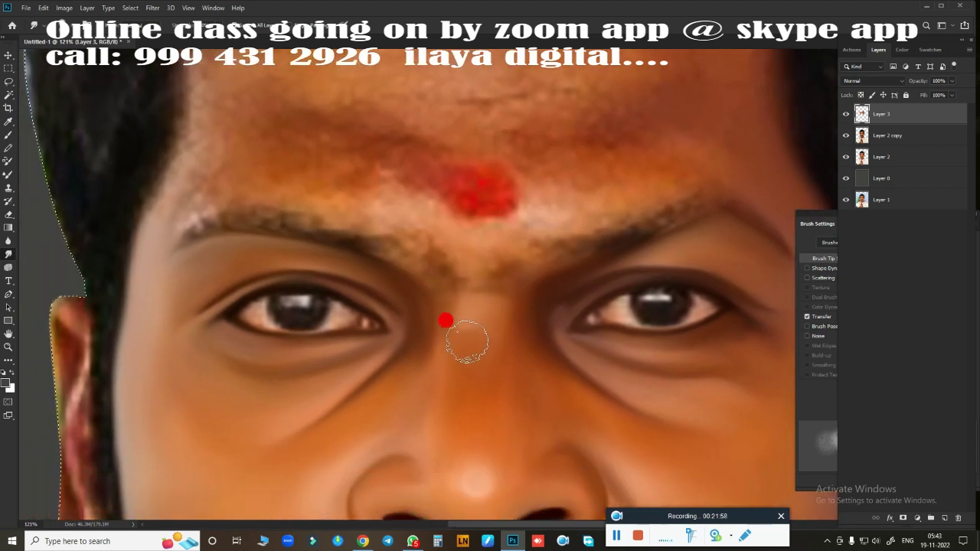
pyautogui.scroll(2, 442, 330)
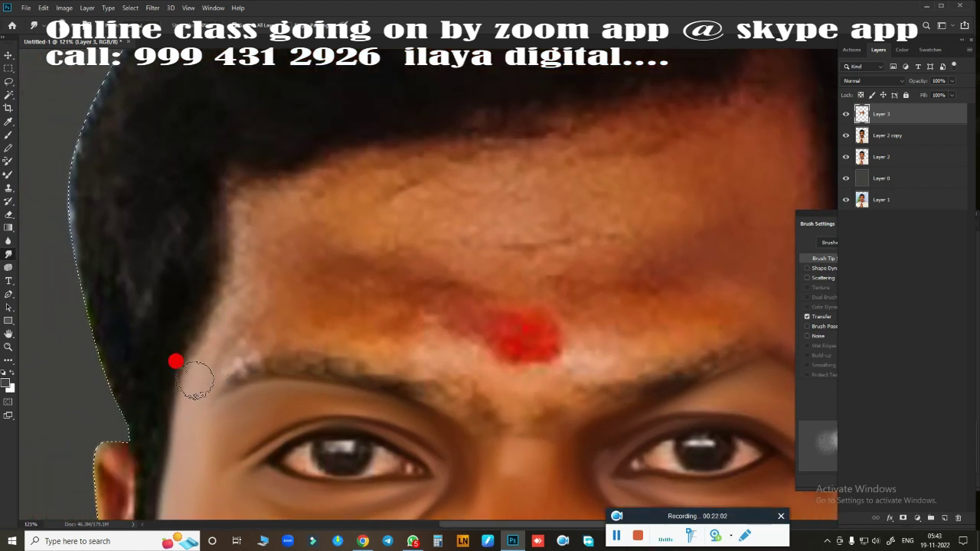
pyautogui.moveTo(180, 355)
pyautogui.mouseDown()
pyautogui.moveTo(215, 191)
pyautogui.moveTo(207, 294)
pyautogui.mouseUp()
pyautogui.moveTo(205, 347)
pyautogui.mouseDown()
pyautogui.moveTo(216, 360)
pyautogui.moveTo(230, 344)
pyautogui.moveTo(250, 282)
pyautogui.mouseUp()
# Step: Smooth the blotchy forehead skin along the hairline and across the mid-forehead
pyautogui.moveTo(226, 205)
pyautogui.mouseDown()
pyautogui.moveTo(237, 285)
pyautogui.moveTo(256, 157)
pyautogui.moveTo(356, 127)
pyautogui.mouseUp()
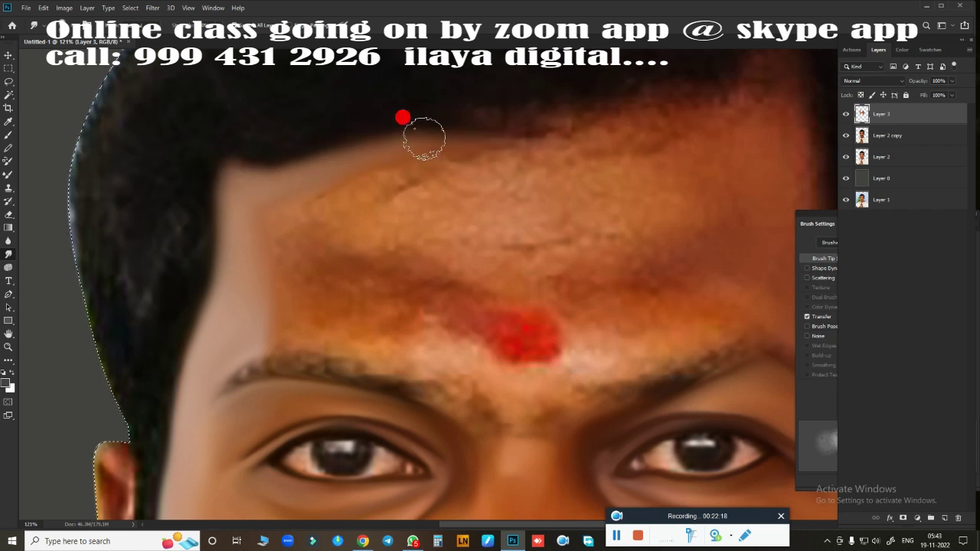
pyautogui.moveTo(256, 169)
pyautogui.mouseDown()
pyautogui.moveTo(477, 120)
pyautogui.moveTo(372, 114)
pyautogui.moveTo(293, 136)
pyautogui.moveTo(376, 109)
pyautogui.moveTo(514, 103)
pyautogui.moveTo(211, 149)
pyautogui.mouseUp()
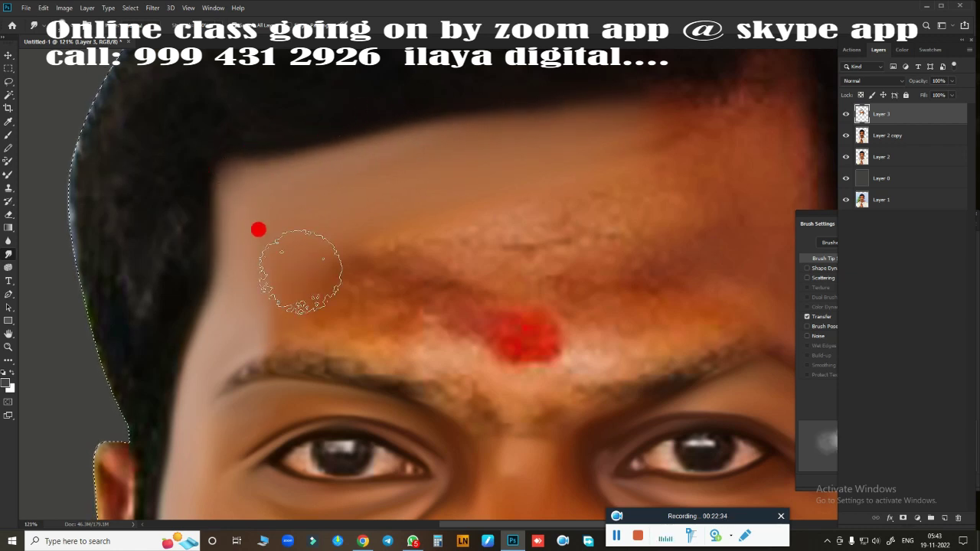
pyautogui.moveTo(299, 263)
pyautogui.mouseDown()
pyautogui.moveTo(383, 278)
pyautogui.moveTo(397, 252)
pyautogui.moveTo(624, 252)
pyautogui.moveTo(350, 230)
pyautogui.moveTo(459, 219)
pyautogui.mouseUp()
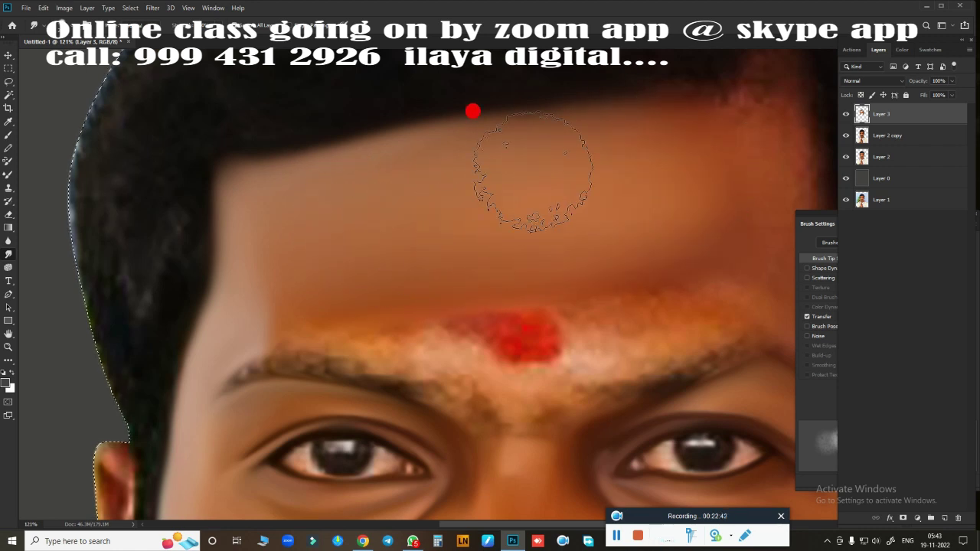
pyautogui.moveTo(544, 197)
pyautogui.mouseDown()
pyautogui.moveTo(661, 121)
pyautogui.moveTo(339, 197)
pyautogui.moveTo(252, 280)
pyautogui.moveTo(349, 322)
pyautogui.moveTo(409, 321)
pyautogui.moveTo(469, 369)
pyautogui.moveTo(422, 313)
pyautogui.moveTo(474, 337)
pyautogui.moveTo(296, 322)
pyautogui.moveTo(454, 360)
pyautogui.moveTo(446, 340)
pyautogui.moveTo(400, 306)
pyautogui.moveTo(321, 291)
pyautogui.moveTo(425, 303)
pyautogui.moveTo(409, 325)
pyautogui.moveTo(270, 320)
pyautogui.moveTo(460, 329)
pyautogui.mouseUp()
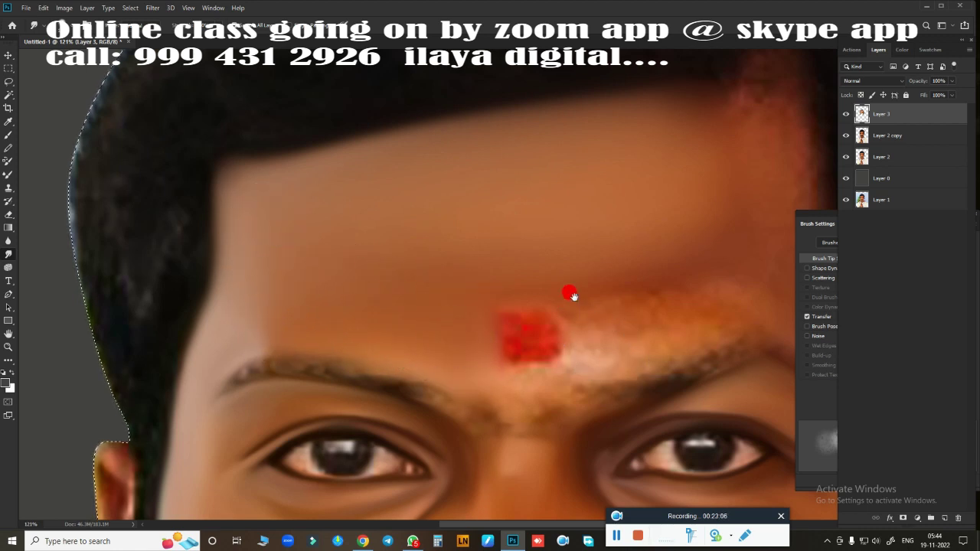
pyautogui.moveTo(601, 324)
pyautogui.mouseDown()
pyautogui.moveTo(452, 273)
pyautogui.moveTo(433, 318)
pyautogui.moveTo(551, 262)
pyautogui.moveTo(623, 256)
pyautogui.moveTo(545, 273)
pyautogui.moveTo(636, 113)
pyautogui.moveTo(650, 164)
pyautogui.moveTo(637, 91)
pyautogui.mouseUp()
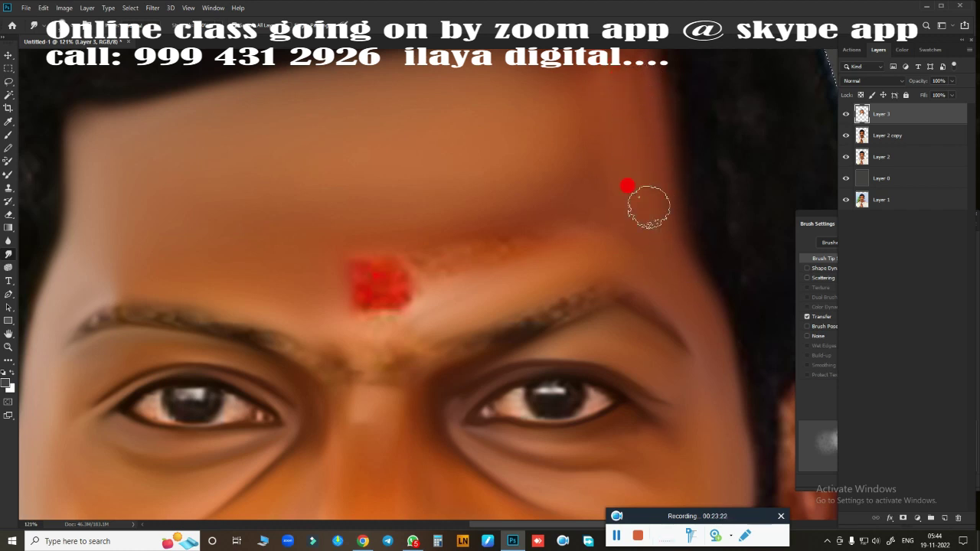
pyautogui.moveTo(649, 207)
pyautogui.mouseDown()
pyautogui.moveTo(562, 241)
pyautogui.moveTo(498, 302)
pyautogui.moveTo(499, 262)
pyautogui.moveTo(543, 204)
pyautogui.moveTo(486, 203)
pyautogui.moveTo(459, 138)
pyautogui.moveTo(360, 149)
pyautogui.moveTo(536, 99)
pyautogui.moveTo(570, 198)
pyautogui.moveTo(534, 105)
pyautogui.moveTo(526, 186)
pyautogui.moveTo(498, 114)
pyautogui.moveTo(361, 131)
pyautogui.moveTo(513, 210)
pyautogui.mouseUp()
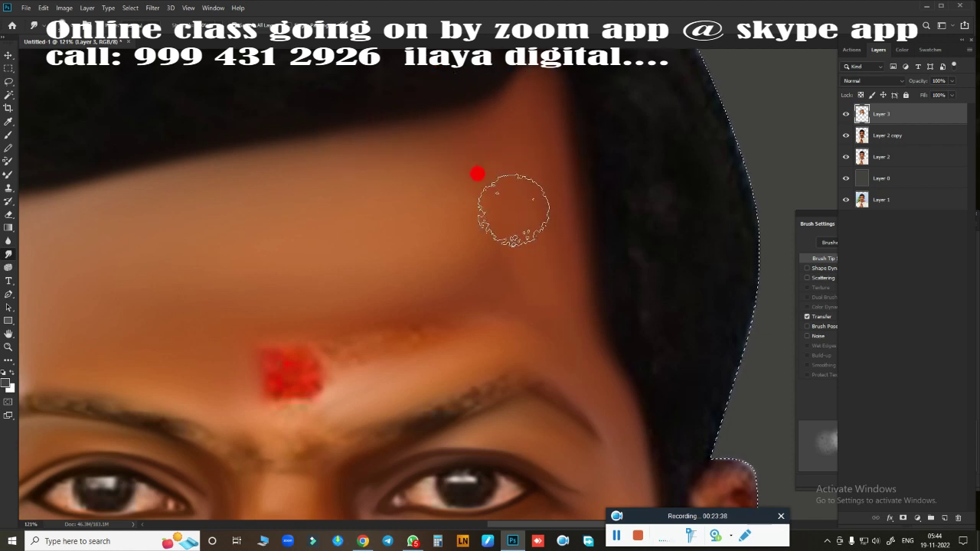
pyautogui.moveTo(478, 175)
pyautogui.mouseDown()
pyautogui.moveTo(521, 116)
pyautogui.moveTo(405, 186)
pyautogui.moveTo(569, 169)
pyautogui.moveTo(556, 192)
pyautogui.moveTo(544, 129)
pyautogui.moveTo(477, 66)
pyautogui.moveTo(547, 87)
pyautogui.moveTo(483, 221)
pyautogui.moveTo(297, 268)
pyautogui.moveTo(329, 271)
pyautogui.moveTo(359, 214)
pyautogui.moveTo(505, 131)
pyautogui.moveTo(536, 169)
pyautogui.moveTo(584, 164)
pyautogui.moveTo(371, 260)
pyautogui.moveTo(468, 265)
pyautogui.moveTo(409, 283)
pyautogui.moveTo(398, 183)
pyautogui.moveTo(409, 234)
pyautogui.moveTo(453, 248)
pyautogui.moveTo(462, 154)
pyautogui.moveTo(418, 180)
pyautogui.moveTo(560, 138)
pyautogui.moveTo(456, 270)
pyautogui.mouseUp()
# Step: Smudge the red bindi and the light patch off the forehead, then fit the whole face
pyautogui.moveTo(540, 271)
pyautogui.mouseDown()
pyautogui.moveTo(418, 332)
pyautogui.moveTo(329, 350)
pyautogui.moveTo(424, 344)
pyautogui.moveTo(409, 350)
pyautogui.mouseUp()
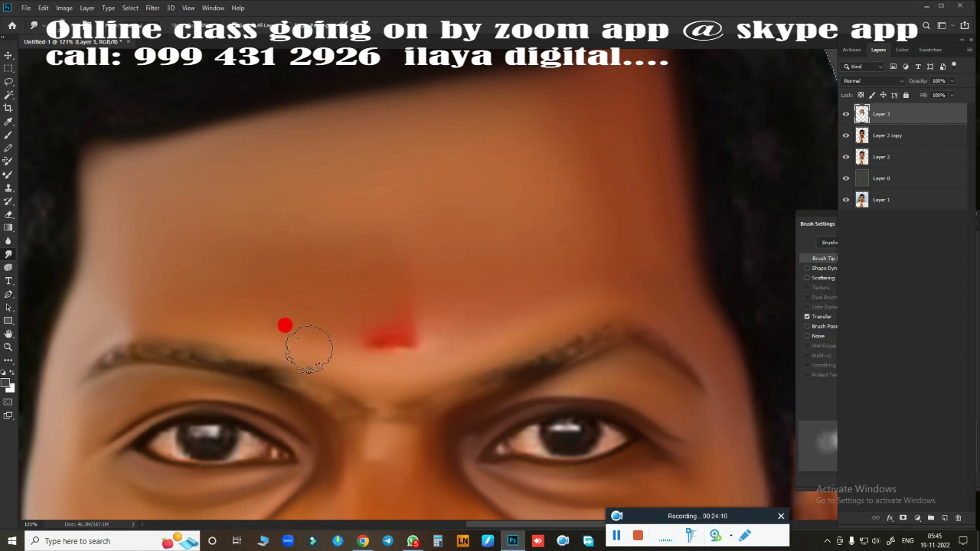
pyautogui.moveTo(240, 305)
pyautogui.mouseDown()
pyautogui.moveTo(424, 308)
pyautogui.moveTo(337, 314)
pyautogui.moveTo(465, 230)
pyautogui.moveTo(395, 240)
pyautogui.moveTo(393, 177)
pyautogui.moveTo(320, 191)
pyautogui.moveTo(466, 78)
pyautogui.moveTo(537, 125)
pyautogui.moveTo(536, 45)
pyautogui.moveTo(560, 95)
pyautogui.mouseUp()
pyautogui.moveTo(608, 143)
pyautogui.mouseDown()
pyautogui.moveTo(431, 278)
pyautogui.moveTo(320, 284)
pyautogui.moveTo(278, 267)
pyautogui.moveTo(249, 325)
pyautogui.moveTo(605, 278)
pyautogui.moveTo(576, 286)
pyautogui.moveTo(565, 255)
pyautogui.moveTo(441, 203)
pyautogui.mouseUp()
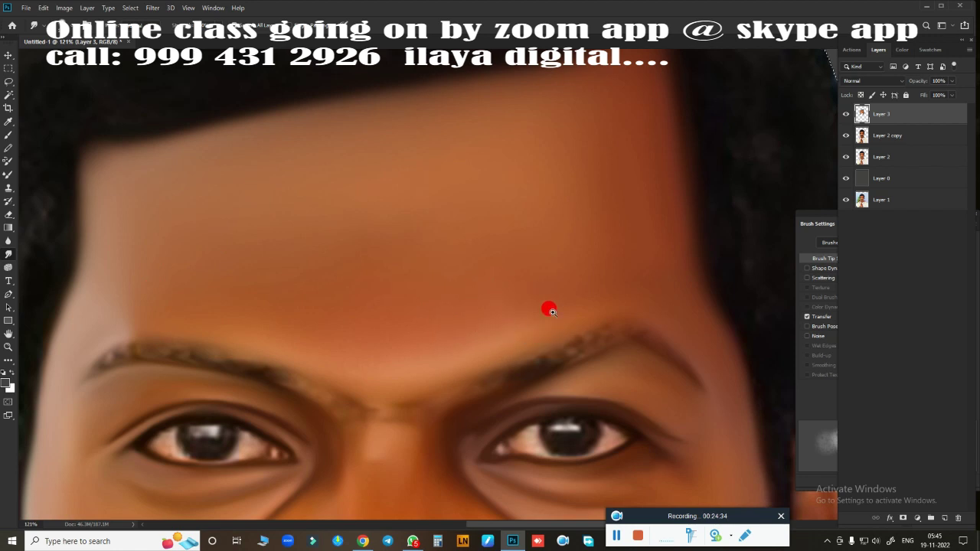
pyautogui.hotkey('ctrl', '0')
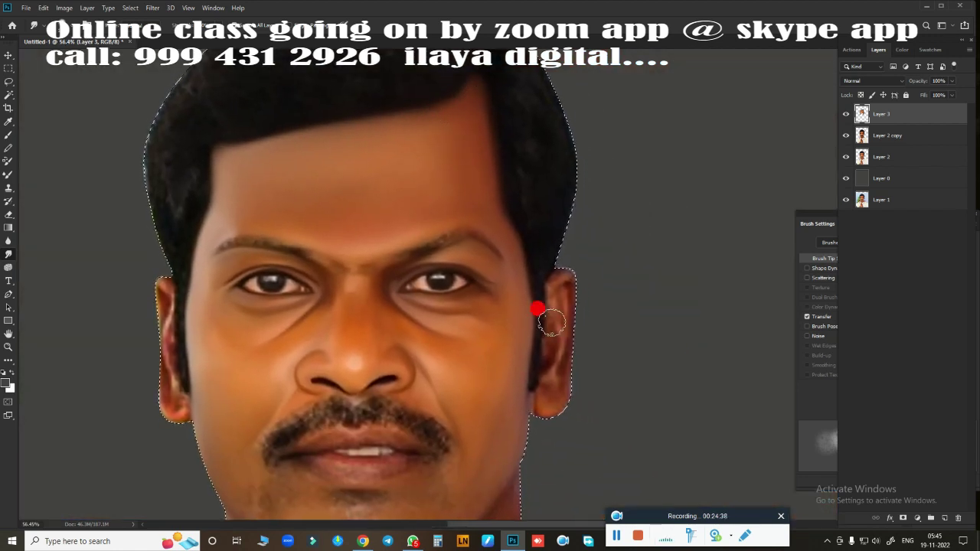
# Step: Softly paint the skin between the brows and across the lower forehead
pyautogui.moveTo(543, 306); pyautogui.dragTo(553, 251)
pyautogui.scroll(5, 553, 251)
pyautogui.scroll(3, 451, 253)
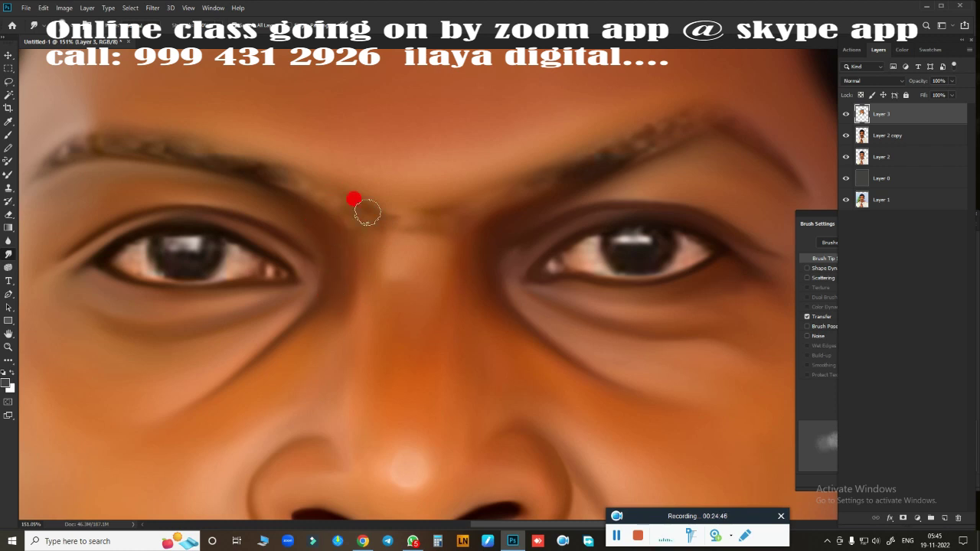
pyautogui.moveTo(365, 202)
pyautogui.mouseDown()
pyautogui.moveTo(428, 213)
pyautogui.moveTo(479, 176)
pyautogui.mouseUp()
pyautogui.moveTo(398, 207); pyautogui.dragTo(498, 170)
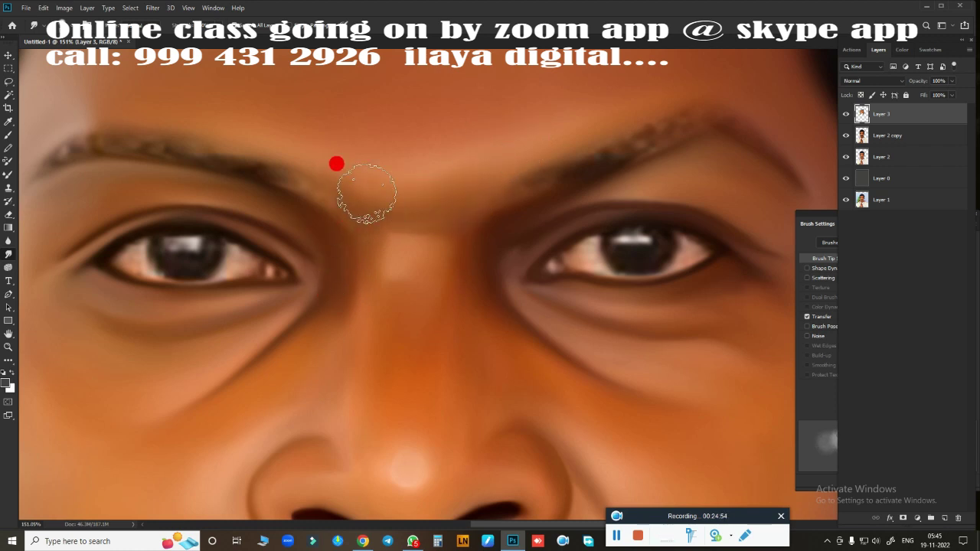
pyautogui.moveTo(366, 193)
pyautogui.mouseDown()
pyautogui.moveTo(345, 127)
pyautogui.moveTo(452, 146)
pyautogui.moveTo(495, 176)
pyautogui.moveTo(397, 196)
pyautogui.moveTo(313, 143)
pyautogui.moveTo(429, 198)
pyautogui.mouseUp()
pyautogui.moveTo(515, 135)
pyautogui.mouseDown()
pyautogui.moveTo(460, 158)
pyautogui.moveTo(482, 125)
pyautogui.moveTo(614, 91)
pyautogui.mouseUp()
# Step: Lighten the nose bridge with a smaller brush, then smooth the inner brow and right eyebrow
pyautogui.press('[')
pyautogui.press('[')
pyautogui.press('[')
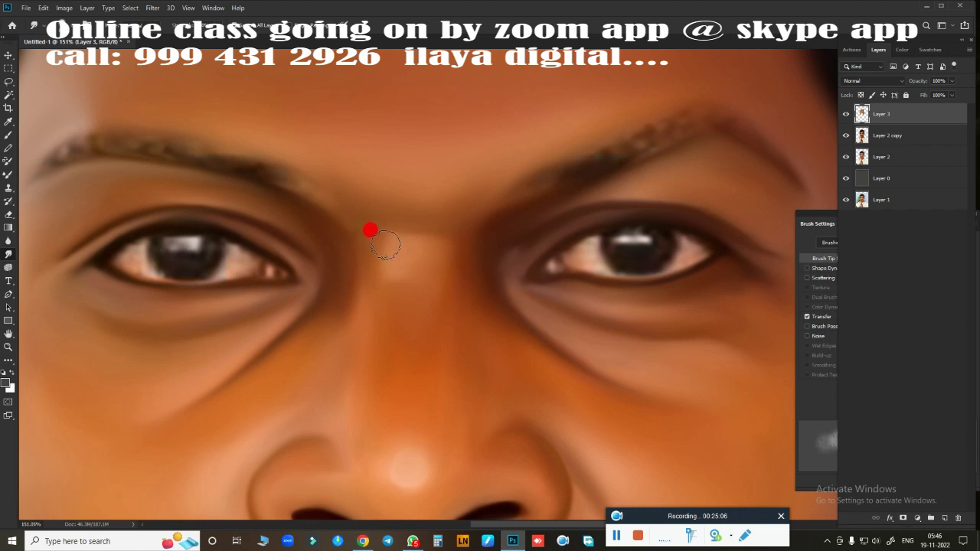
pyautogui.moveTo(385, 274)
pyautogui.mouseDown()
pyautogui.moveTo(437, 256)
pyautogui.moveTo(392, 289)
pyautogui.moveTo(376, 265)
pyautogui.moveTo(433, 228)
pyautogui.moveTo(406, 321)
pyautogui.mouseUp()
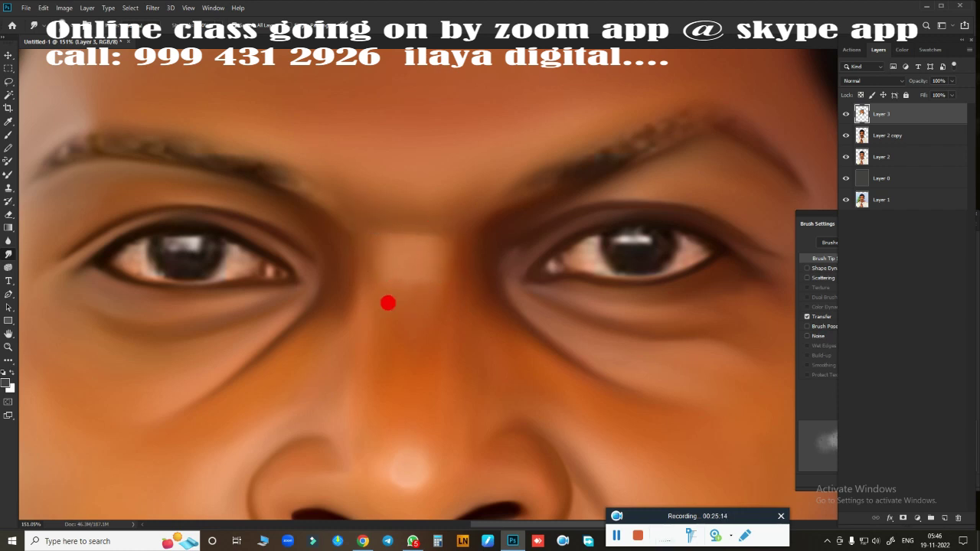
pyautogui.press(']')
pyautogui.press(']')
pyautogui.press(']')
pyautogui.moveTo(597, 226); pyautogui.dragTo(490, 242)
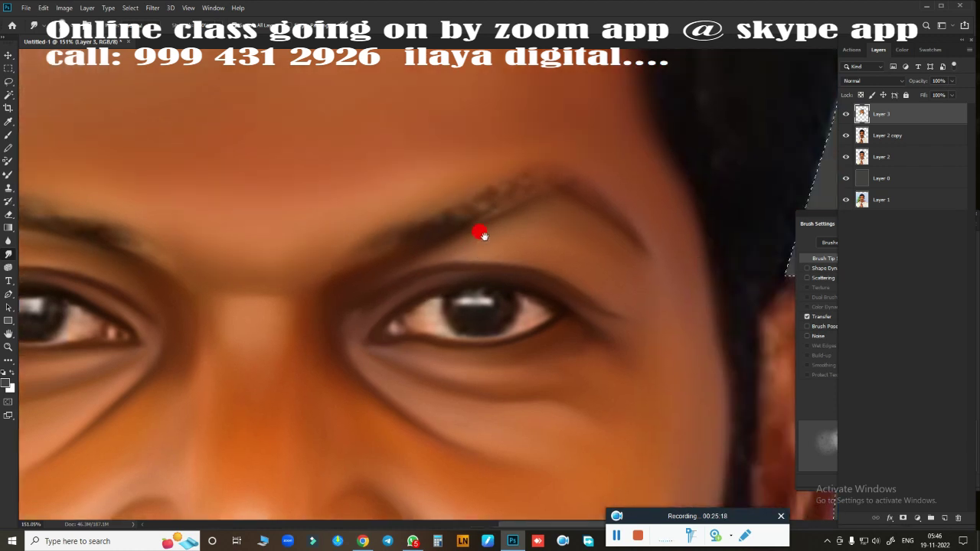
pyautogui.moveTo(410, 255)
pyautogui.mouseDown()
pyautogui.moveTo(386, 248)
pyautogui.moveTo(339, 276)
pyautogui.moveTo(443, 212)
pyautogui.moveTo(424, 221)
pyautogui.moveTo(477, 208)
pyautogui.moveTo(453, 226)
pyautogui.mouseUp()
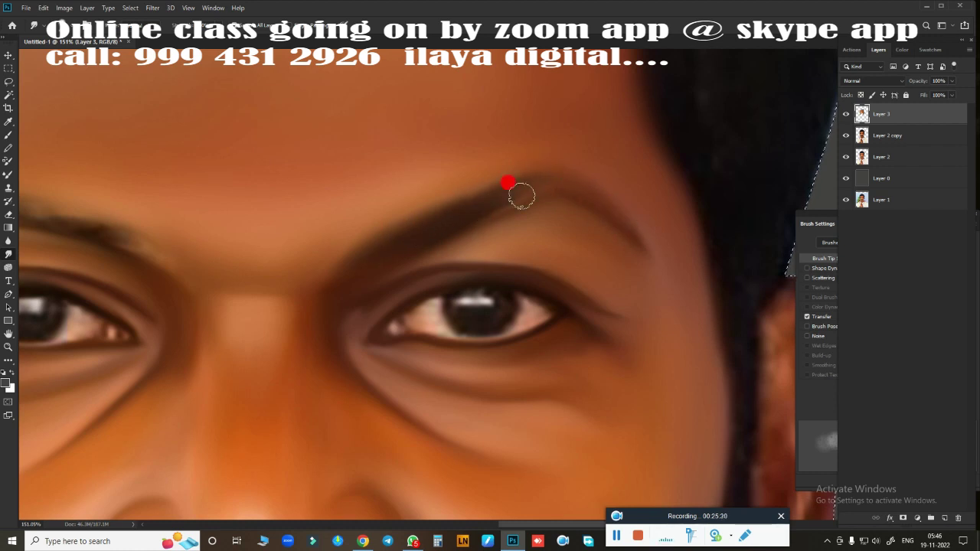
pyautogui.moveTo(521, 196)
pyautogui.mouseDown()
pyautogui.moveTo(559, 192)
pyautogui.moveTo(596, 210)
pyautogui.mouseUp()
pyautogui.moveTo(486, 199)
pyautogui.mouseDown()
pyautogui.moveTo(510, 175)
pyautogui.moveTo(584, 188)
pyautogui.moveTo(580, 181)
pyautogui.moveTo(608, 204)
pyautogui.moveTo(634, 254)
pyautogui.moveTo(582, 154)
pyautogui.moveTo(635, 266)
pyautogui.moveTo(498, 182)
pyautogui.moveTo(540, 160)
pyautogui.moveTo(459, 179)
pyautogui.moveTo(471, 242)
pyautogui.moveTo(593, 220)
pyautogui.mouseUp()
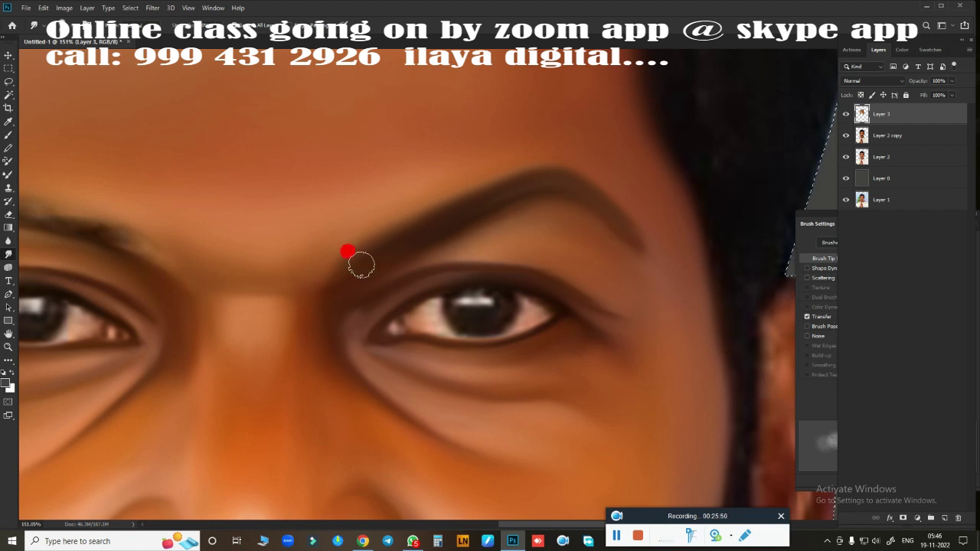
# Step: Smooth the other eyebrow out to its outer end, then zoom out to the whole face
pyautogui.moveTo(318, 346); pyautogui.dragTo(551, 386)
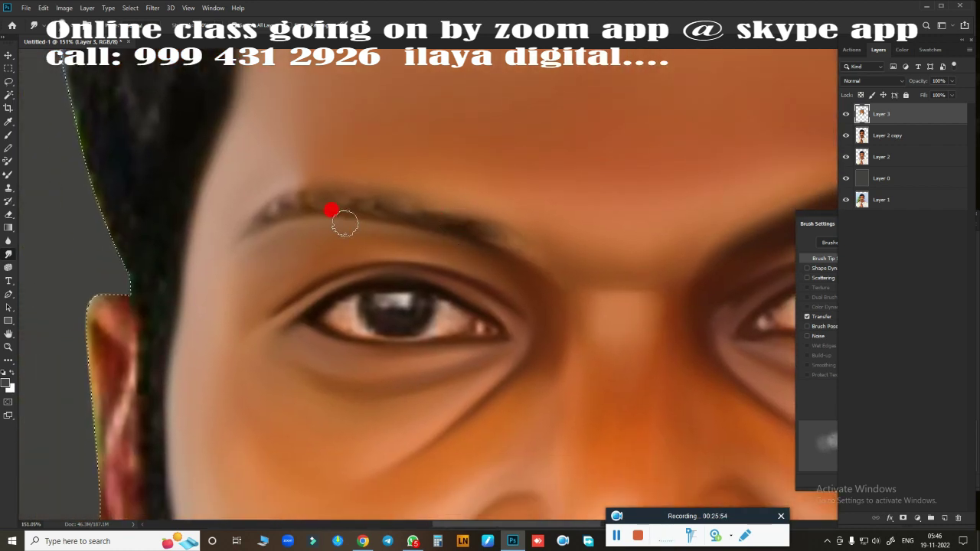
pyautogui.moveTo(344, 223)
pyautogui.mouseDown()
pyautogui.moveTo(452, 209)
pyautogui.moveTo(532, 271)
pyautogui.moveTo(516, 235)
pyautogui.moveTo(493, 237)
pyautogui.moveTo(549, 280)
pyautogui.moveTo(513, 245)
pyautogui.moveTo(324, 193)
pyautogui.moveTo(265, 212)
pyautogui.moveTo(230, 242)
pyautogui.moveTo(273, 207)
pyautogui.moveTo(342, 195)
pyautogui.moveTo(301, 211)
pyautogui.mouseUp()
pyautogui.moveTo(373, 210); pyautogui.dragTo(336, 215)
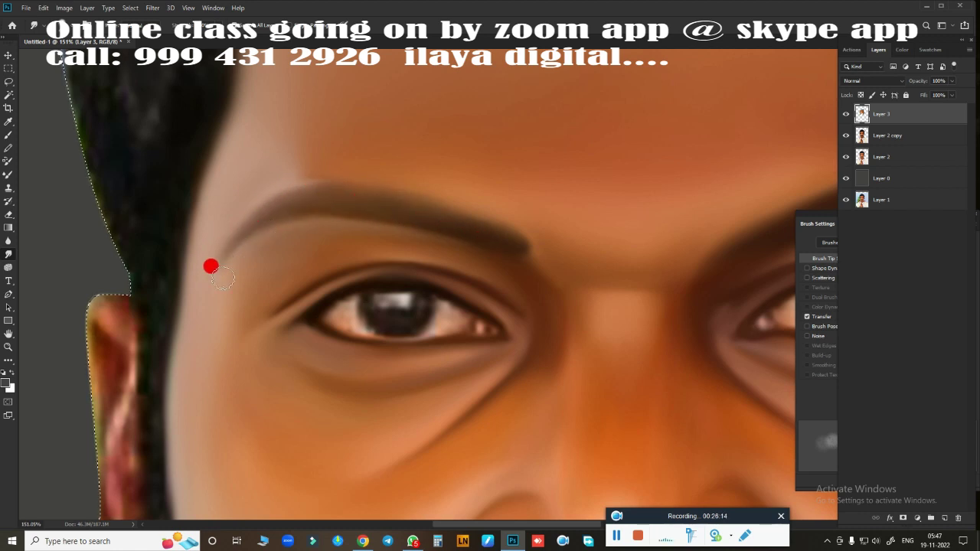
pyautogui.moveTo(222, 279)
pyautogui.mouseDown()
pyautogui.moveTo(520, 234)
pyautogui.moveTo(513, 245)
pyautogui.mouseUp()
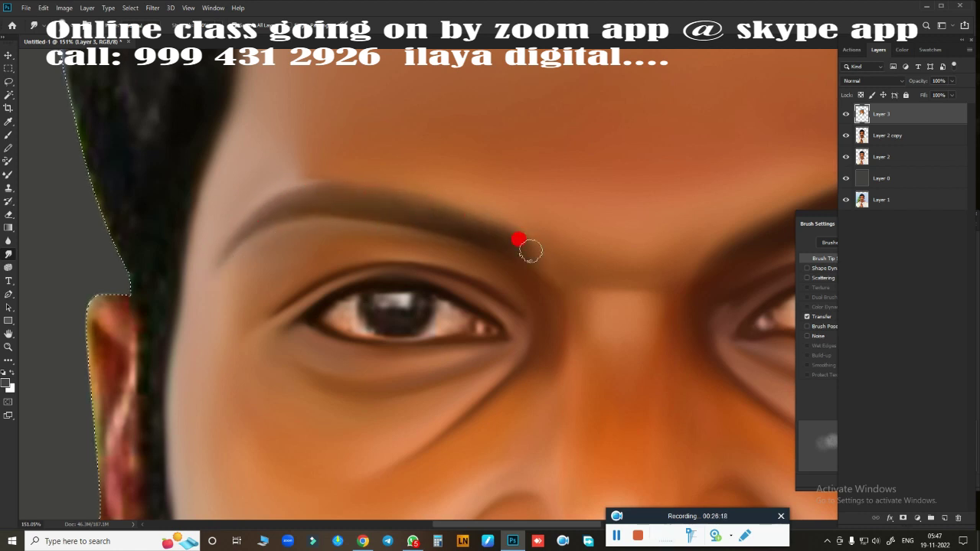
pyautogui.hotkey('ctrl', '0')
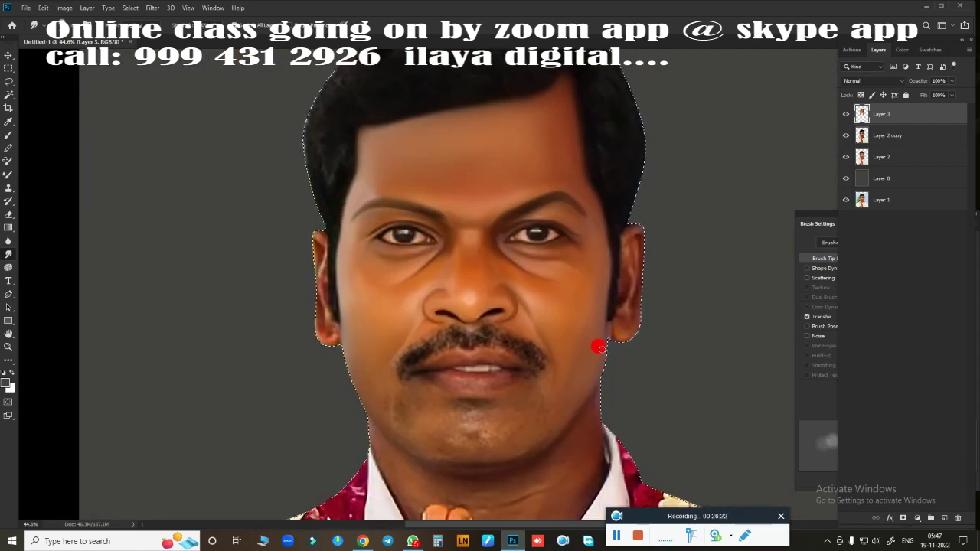
pyautogui.scroll(5, 556, 280)
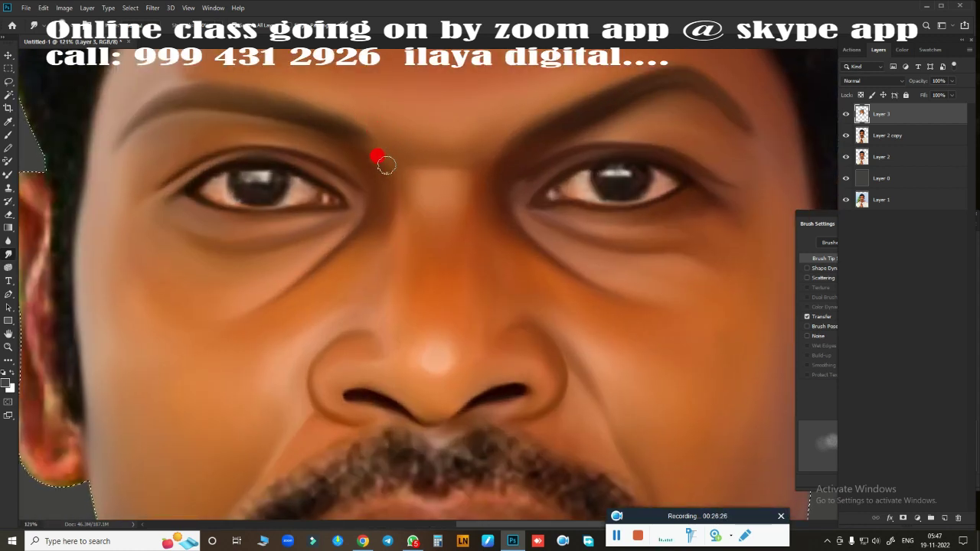
pyautogui.scroll(3, 464, 254)
# Step: Hide Layer 3, add a new layer, and outline a selection around the forehead mark
pyautogui.click(846, 114)
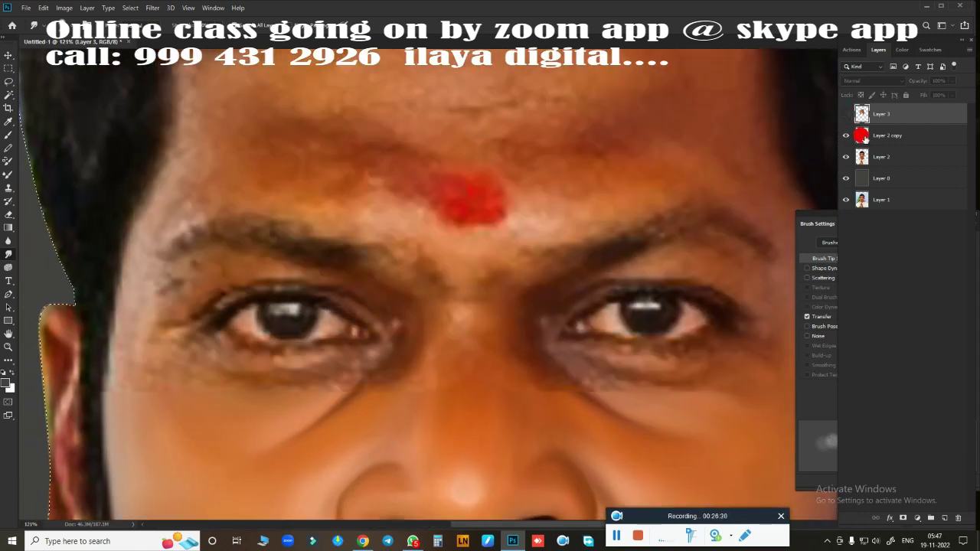
pyautogui.click(945, 518)
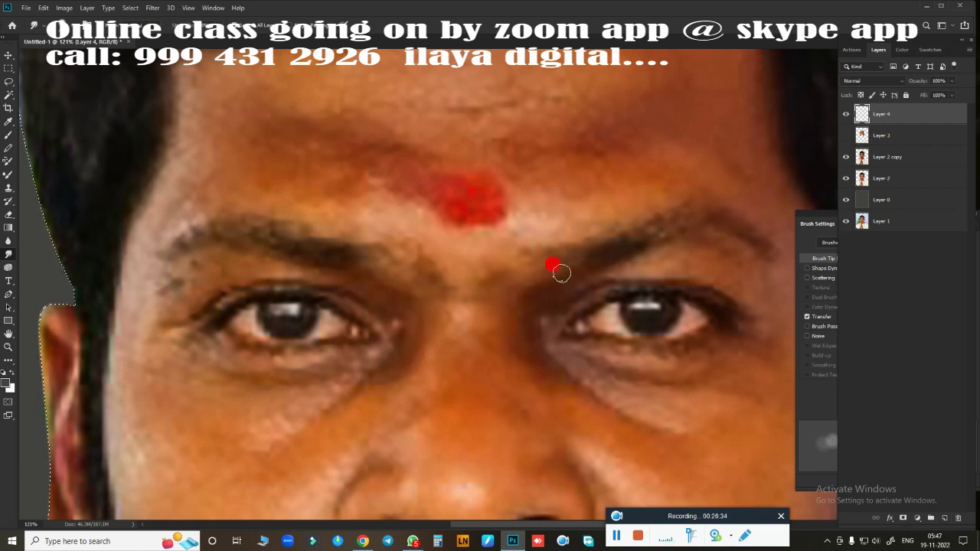
pyautogui.click(439, 181)
pyautogui.click(442, 218)
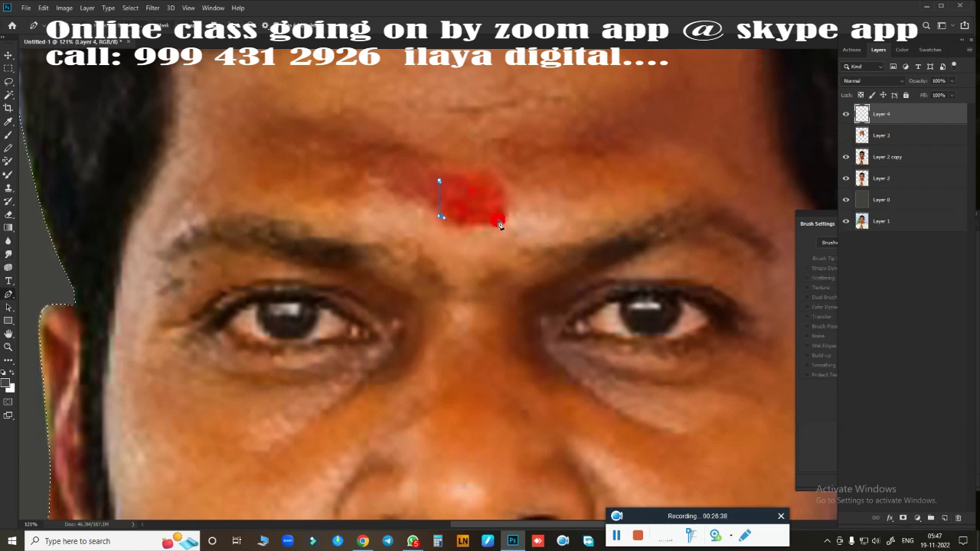
pyautogui.click(499, 219)
pyautogui.doubleClick(501, 182)
# Step: Paint red inside the selection, deselect, show Layer 3 again, and soften the tilak's edge
pyautogui.click(847, 135)
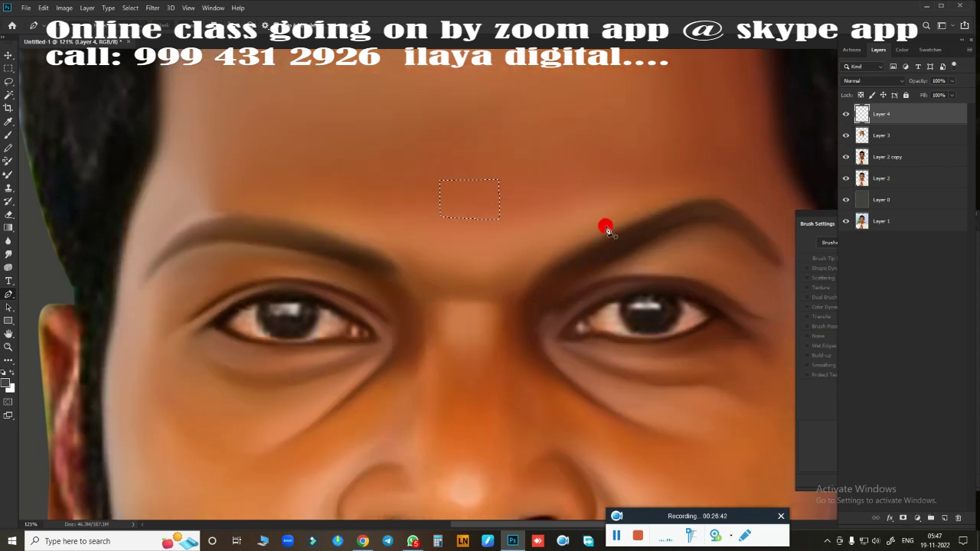
pyautogui.click(847, 135)
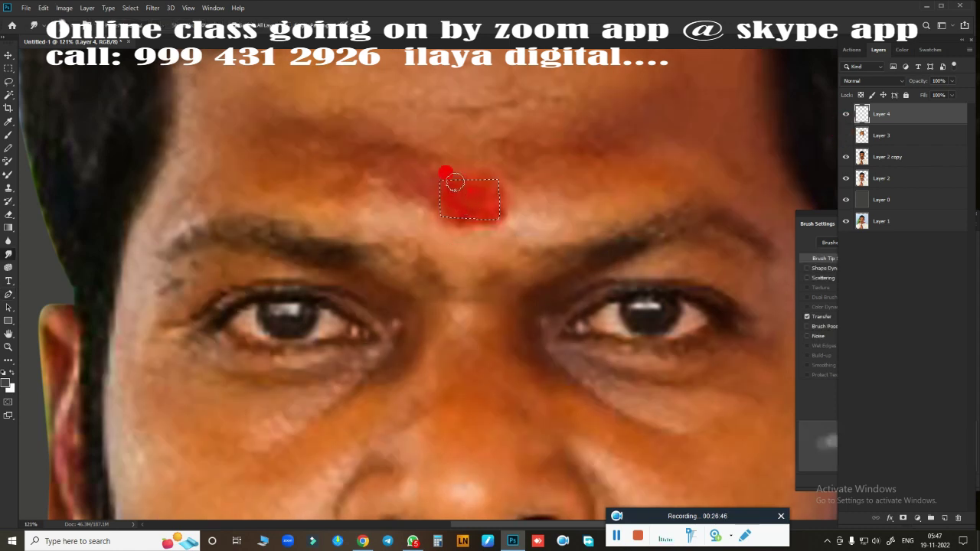
pyautogui.moveTo(455, 183); pyautogui.dragTo(457, 199)
pyautogui.hotkey('ctrl', 'd')
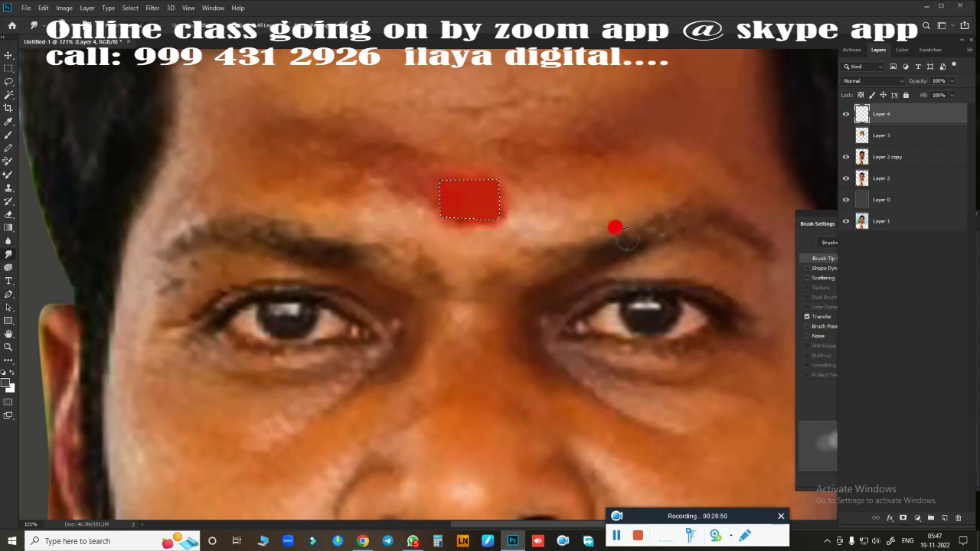
pyautogui.click(847, 135)
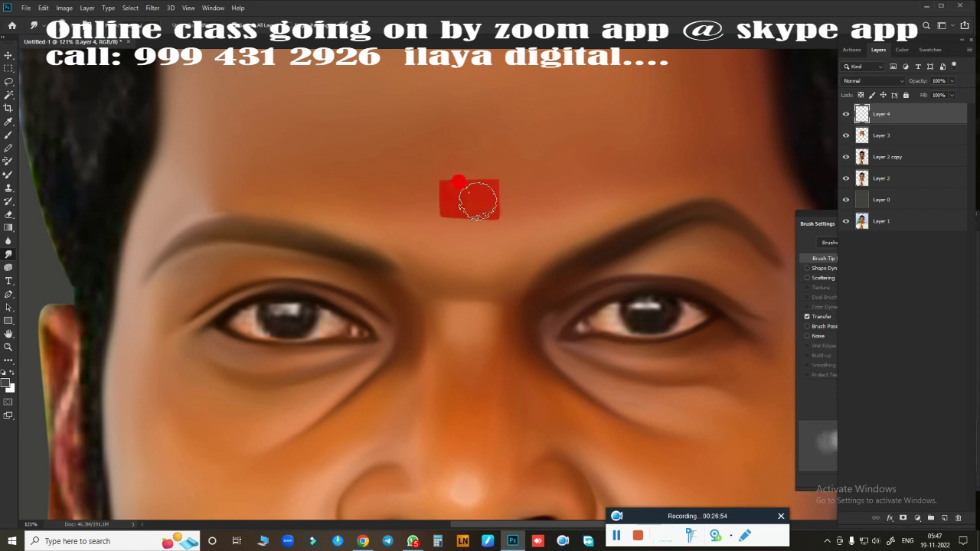
pyautogui.moveTo(478, 200)
pyautogui.mouseDown()
pyautogui.moveTo(466, 196)
pyautogui.moveTo(501, 202)
pyautogui.moveTo(459, 192)
pyautogui.moveTo(483, 208)
pyautogui.mouseUp()
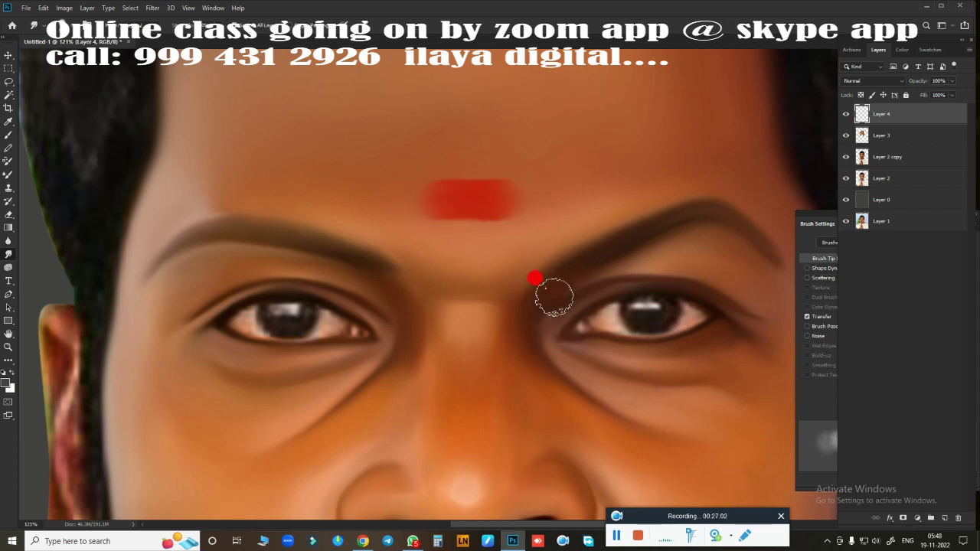
pyautogui.scroll(-5, 554, 297)
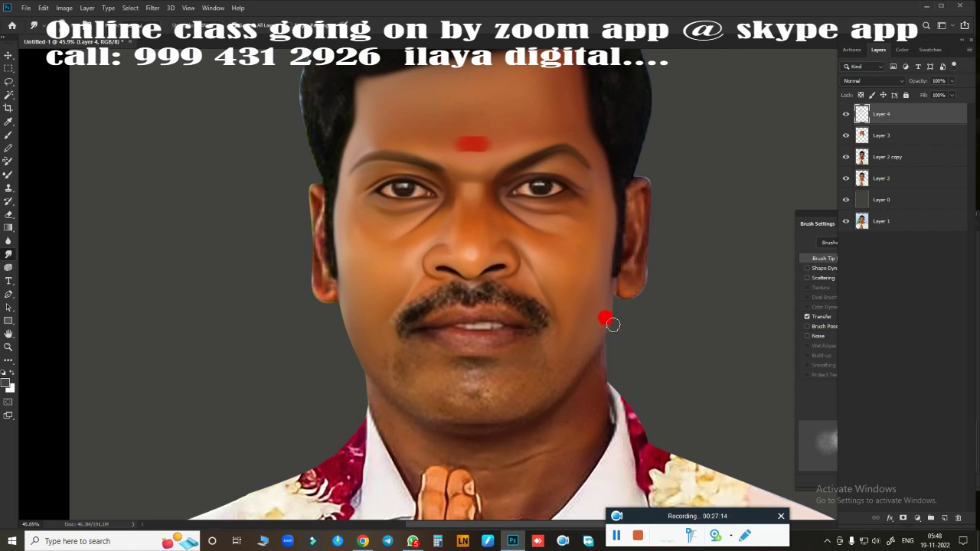
pyautogui.scroll(2, 613, 325)
pyautogui.scroll(1, 606, 325)
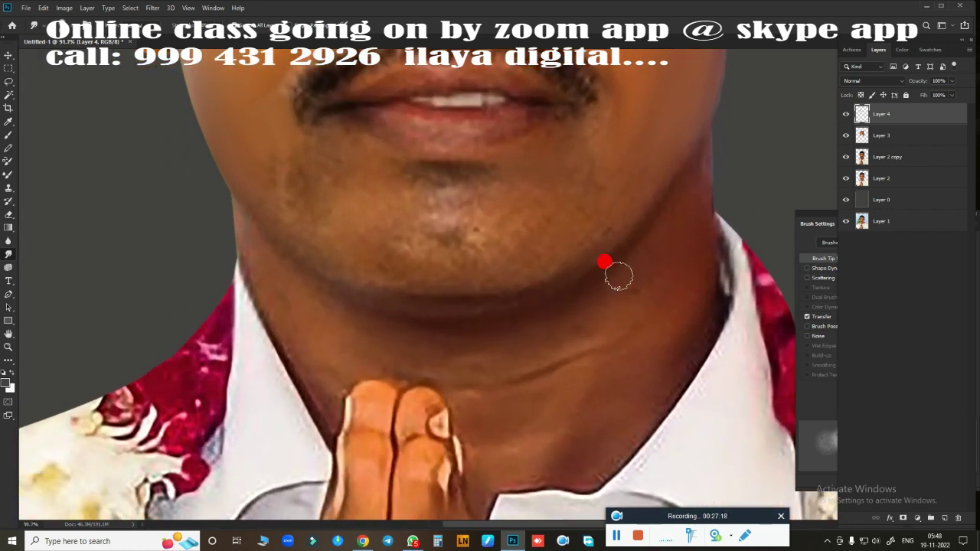
# Step: Smudge away the chin-centre stubble and blend the skin along the left jaw
pyautogui.scroll(1, 605, 263)
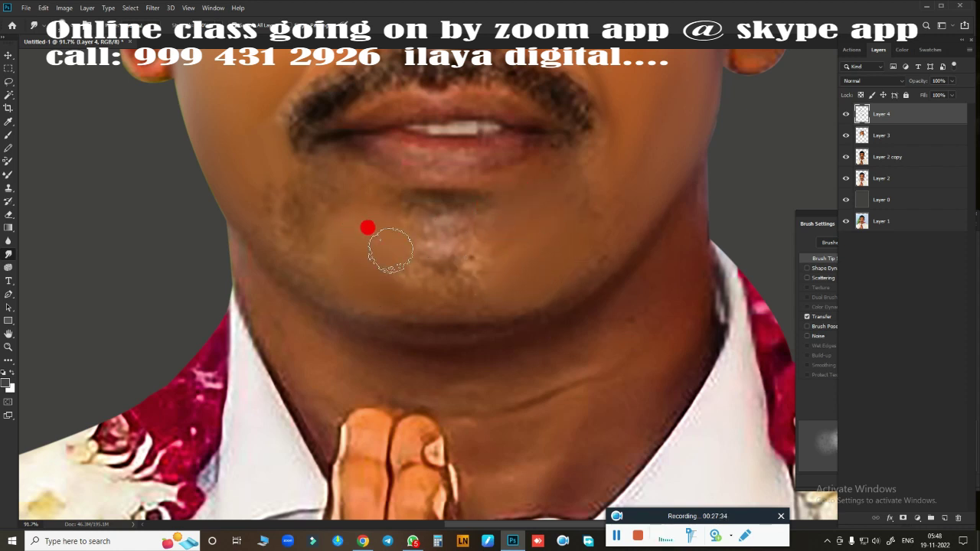
pyautogui.moveTo(396, 235)
pyautogui.mouseDown()
pyautogui.moveTo(390, 242)
pyautogui.moveTo(429, 262)
pyautogui.moveTo(519, 280)
pyautogui.moveTo(459, 298)
pyautogui.moveTo(507, 281)
pyautogui.moveTo(393, 280)
pyautogui.moveTo(551, 271)
pyautogui.moveTo(442, 324)
pyautogui.moveTo(495, 322)
pyautogui.moveTo(665, 180)
pyautogui.moveTo(445, 339)
pyautogui.moveTo(592, 274)
pyautogui.moveTo(647, 178)
pyautogui.moveTo(591, 215)
pyautogui.moveTo(592, 176)
pyautogui.moveTo(277, 239)
pyautogui.moveTo(256, 232)
pyautogui.moveTo(360, 311)
pyautogui.moveTo(253, 245)
pyautogui.moveTo(393, 328)
pyautogui.mouseUp()
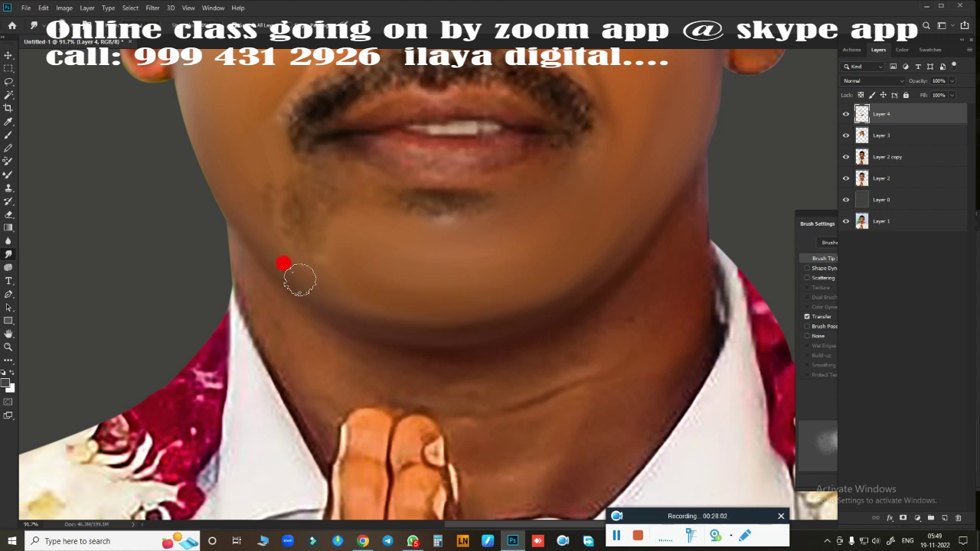
pyautogui.moveTo(300, 280)
pyautogui.mouseDown()
pyautogui.moveTo(265, 182)
pyautogui.moveTo(284, 173)
pyautogui.moveTo(328, 232)
pyautogui.moveTo(308, 242)
pyautogui.moveTo(479, 289)
pyautogui.moveTo(350, 278)
pyautogui.moveTo(434, 310)
pyautogui.moveTo(422, 311)
pyautogui.moveTo(531, 278)
pyautogui.moveTo(595, 225)
pyautogui.moveTo(591, 271)
pyautogui.moveTo(545, 296)
pyautogui.moveTo(414, 322)
pyautogui.moveTo(337, 306)
pyautogui.moveTo(318, 285)
pyautogui.moveTo(631, 263)
pyautogui.mouseUp()
# Step: Keep blending the chin skin near the lip corner, then switch to the brush
pyautogui.scroll(3, 631, 262)
pyautogui.moveTo(525, 223)
pyautogui.mouseDown()
pyautogui.moveTo(604, 306)
pyautogui.moveTo(586, 290)
pyautogui.moveTo(556, 298)
pyautogui.moveTo(650, 239)
pyautogui.moveTo(653, 264)
pyautogui.moveTo(641, 252)
pyautogui.moveTo(362, 285)
pyautogui.moveTo(313, 252)
pyautogui.moveTo(332, 280)
pyautogui.moveTo(360, 283)
pyautogui.moveTo(311, 271)
pyautogui.moveTo(280, 284)
pyautogui.moveTo(388, 324)
pyautogui.moveTo(299, 295)
pyautogui.moveTo(317, 324)
pyautogui.moveTo(334, 328)
pyautogui.moveTo(489, 318)
pyautogui.moveTo(473, 317)
pyautogui.moveTo(579, 295)
pyautogui.moveTo(425, 335)
pyautogui.moveTo(379, 291)
pyautogui.moveTo(330, 278)
pyautogui.moveTo(422, 344)
pyautogui.moveTo(539, 349)
pyautogui.moveTo(547, 329)
pyautogui.moveTo(389, 314)
pyautogui.moveTo(518, 350)
pyautogui.moveTo(508, 368)
pyautogui.moveTo(354, 306)
pyautogui.moveTo(435, 381)
pyautogui.moveTo(672, 285)
pyautogui.moveTo(698, 240)
pyautogui.moveTo(576, 343)
pyautogui.moveTo(555, 252)
pyautogui.mouseUp()
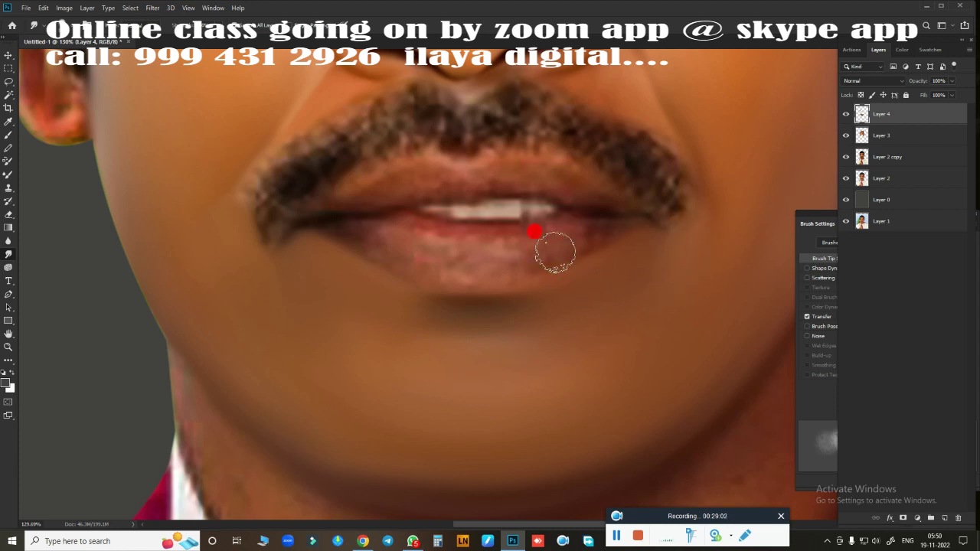
pyautogui.press('b')
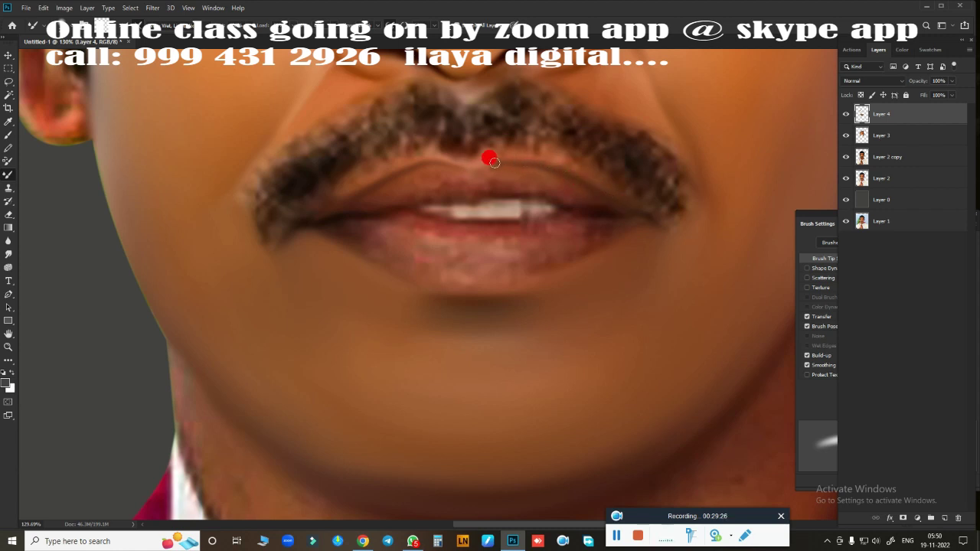
# Step: Paint darker outlines along the upper and lower lip edges, then smudge the lower lip smooth
pyautogui.scroll(3, 565, 193)
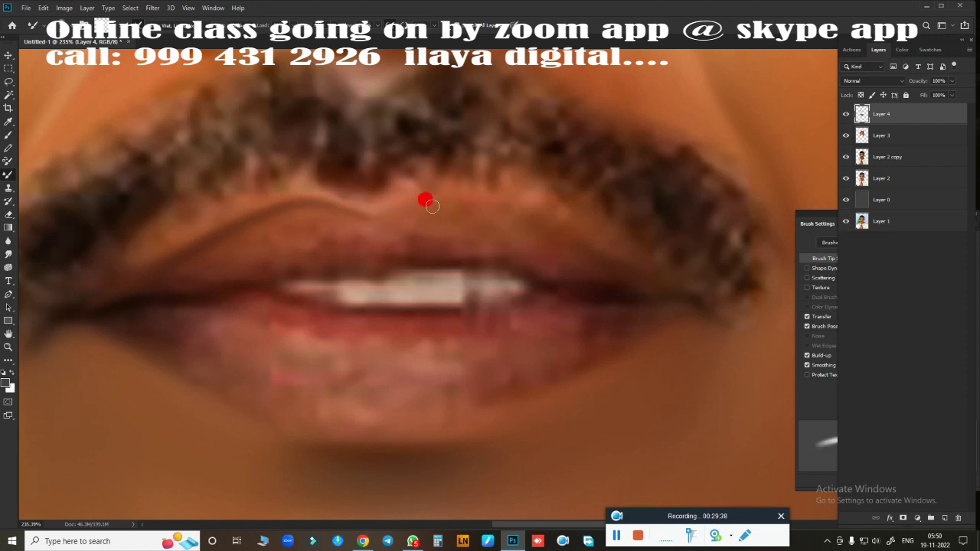
pyautogui.moveTo(579, 242)
pyautogui.mouseDown()
pyautogui.moveTo(525, 210)
pyautogui.moveTo(468, 194)
pyautogui.moveTo(389, 215)
pyautogui.mouseUp()
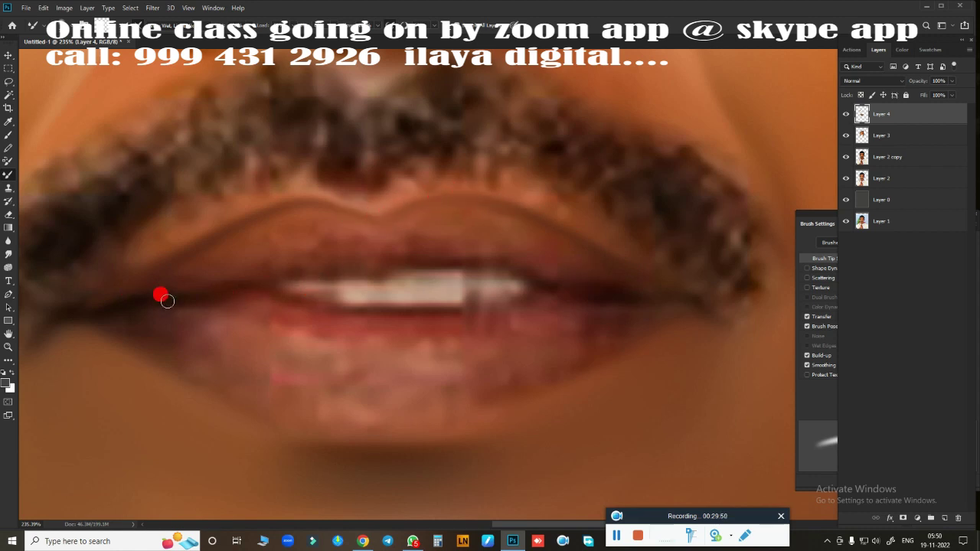
pyautogui.moveTo(444, 266); pyautogui.dragTo(301, 273)
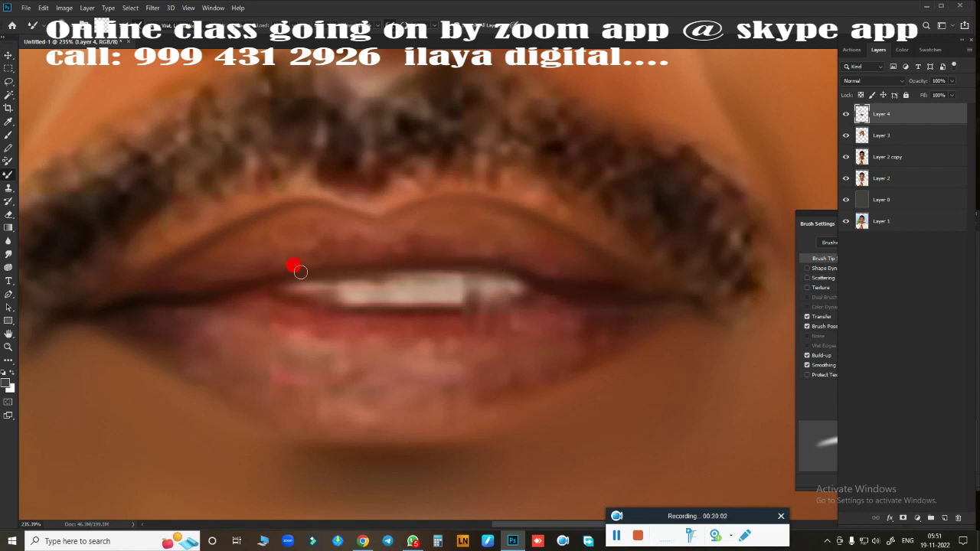
pyautogui.scroll(-3, 623, 341)
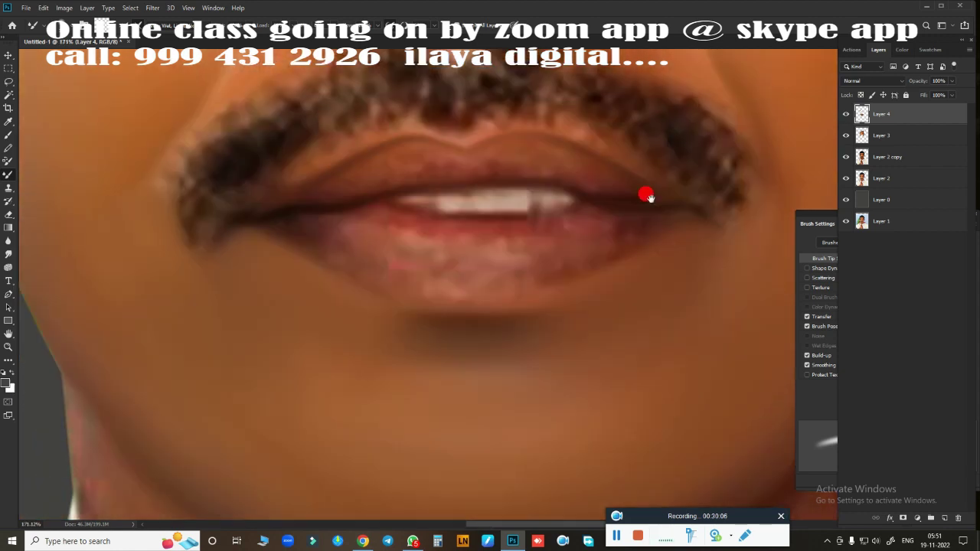
pyautogui.moveTo(307, 203); pyautogui.dragTo(333, 206)
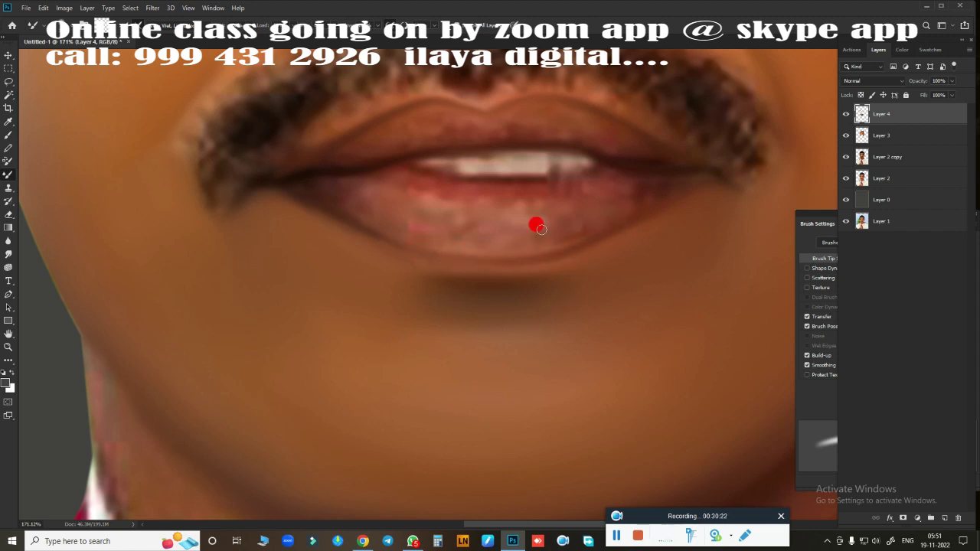
pyautogui.moveTo(632, 223); pyautogui.dragTo(430, 252)
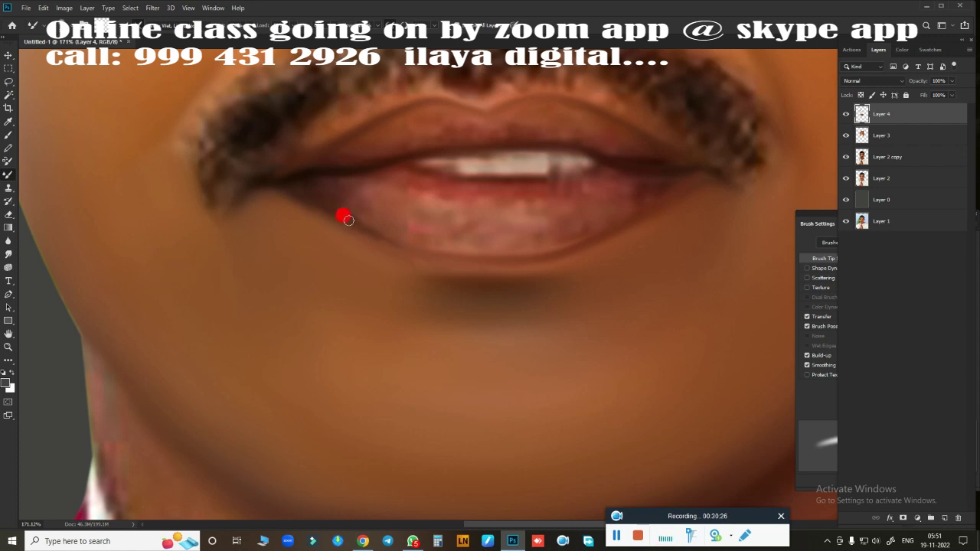
pyautogui.press('r')
pyautogui.moveTo(553, 285); pyautogui.dragTo(547, 234)
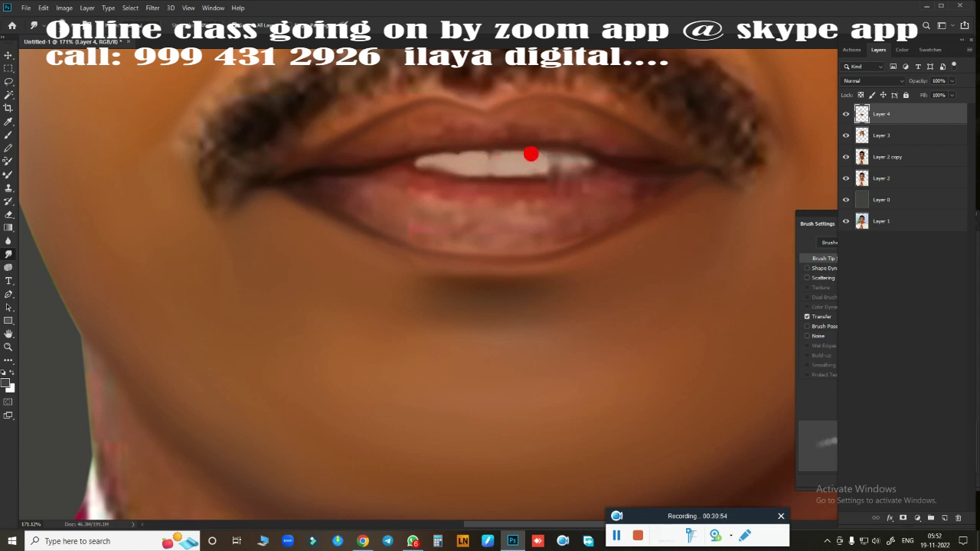
# Step: Brighten the teeth with the brush and erase the excess whitening along their edges
pyautogui.moveTo(555, 168); pyautogui.dragTo(555, 160)
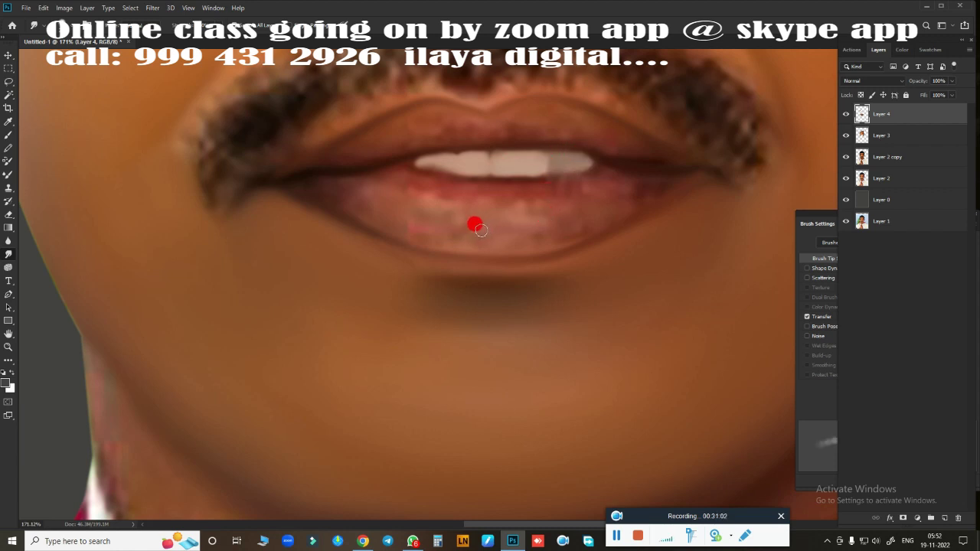
pyautogui.press('e')
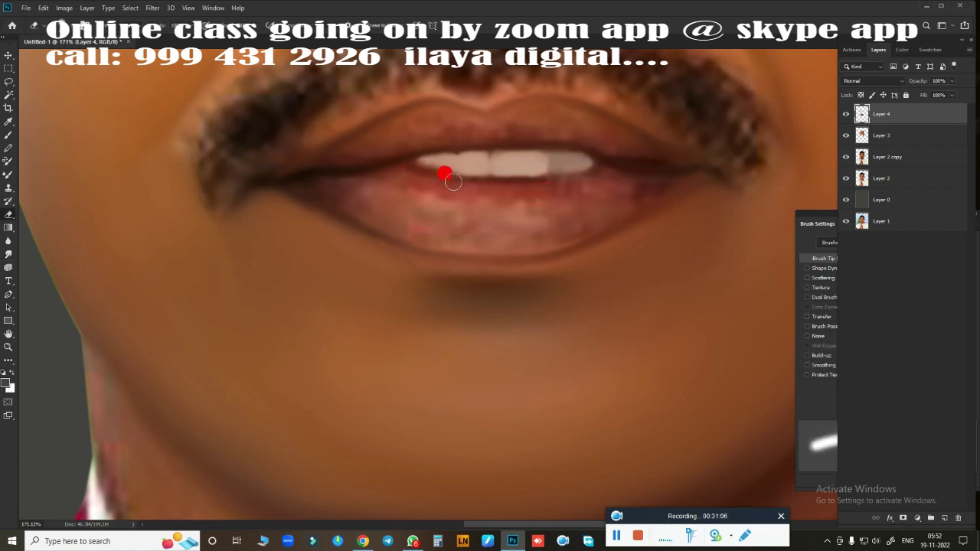
pyautogui.moveTo(452, 182); pyautogui.dragTo(583, 173)
pyautogui.moveTo(510, 146); pyautogui.dragTo(403, 162)
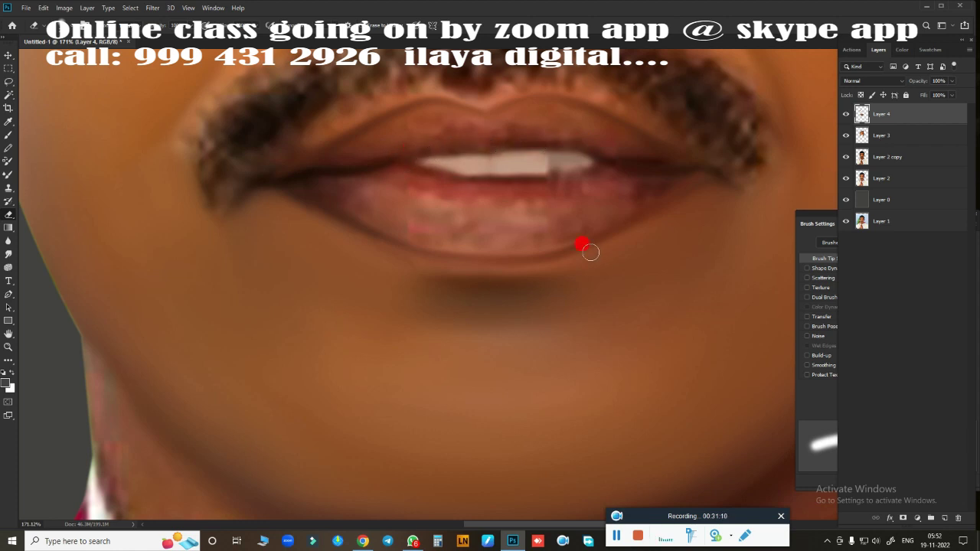
# Step: Smudge-blend the lower lip, the teeth's top edge, and the upper lip edge
pyautogui.press('o')
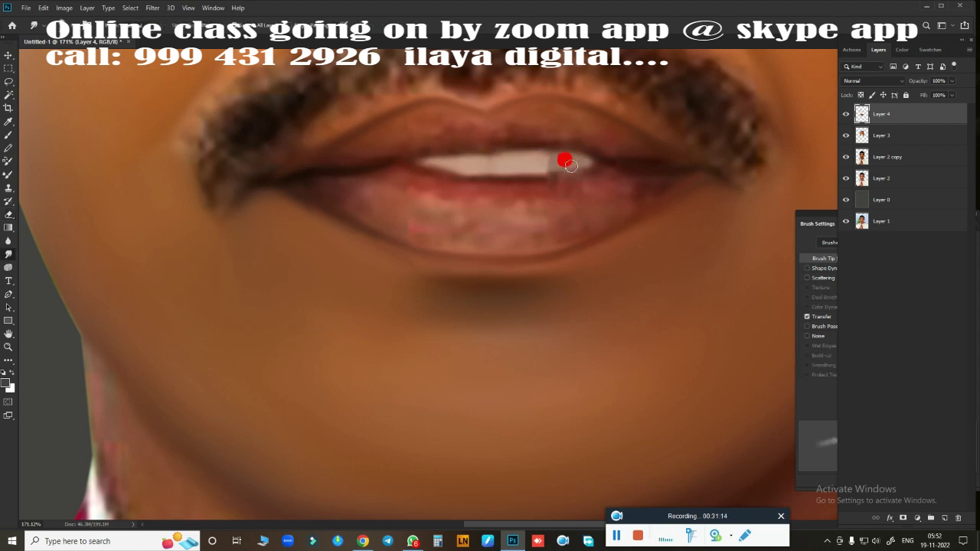
pyautogui.moveTo(290, 183)
pyautogui.mouseDown()
pyautogui.moveTo(394, 169)
pyautogui.moveTo(545, 184)
pyautogui.moveTo(626, 166)
pyautogui.moveTo(498, 187)
pyautogui.moveTo(464, 179)
pyautogui.moveTo(262, 188)
pyautogui.moveTo(288, 208)
pyautogui.mouseUp()
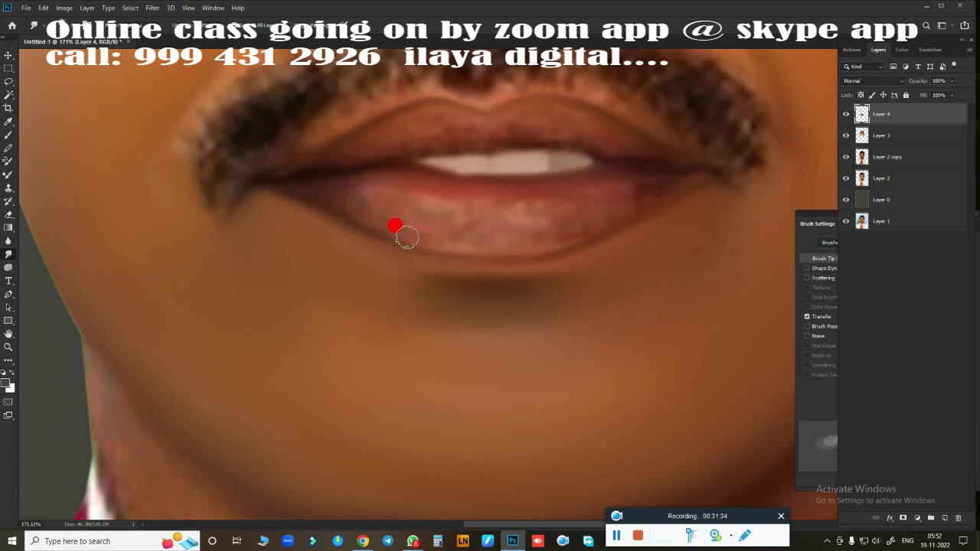
pyautogui.moveTo(406, 238)
pyautogui.mouseDown()
pyautogui.moveTo(370, 218)
pyautogui.moveTo(477, 249)
pyautogui.moveTo(561, 227)
pyautogui.moveTo(418, 176)
pyautogui.moveTo(367, 194)
pyautogui.moveTo(483, 244)
pyautogui.mouseUp()
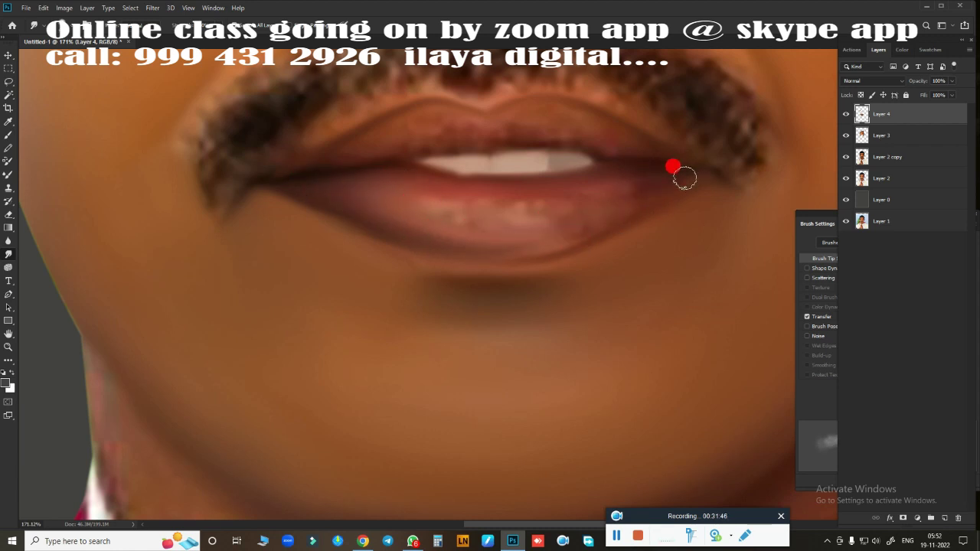
pyautogui.moveTo(674, 185)
pyautogui.mouseDown()
pyautogui.moveTo(560, 241)
pyautogui.moveTo(489, 250)
pyautogui.mouseUp()
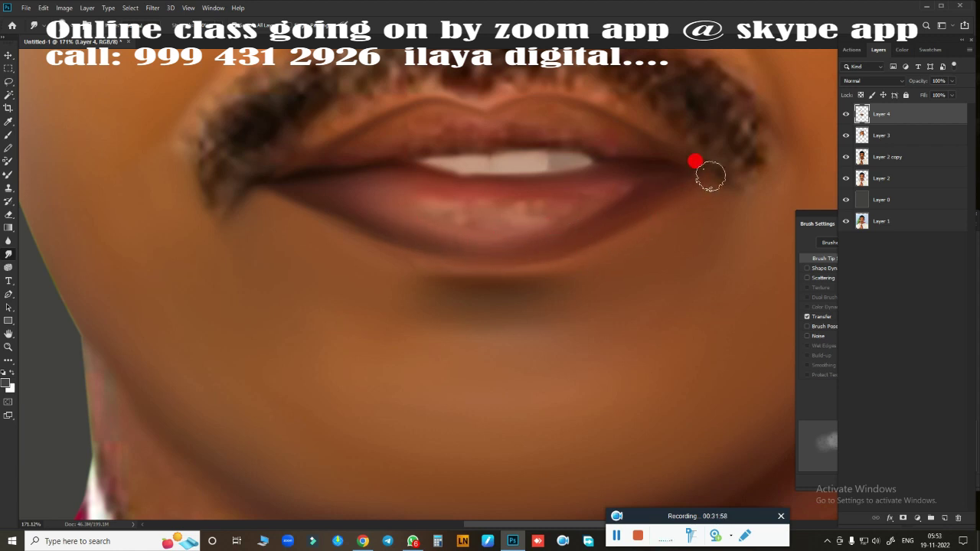
pyautogui.moveTo(488, 250)
pyautogui.mouseDown()
pyautogui.moveTo(460, 273)
pyautogui.moveTo(317, 227)
pyautogui.moveTo(654, 243)
pyautogui.moveTo(452, 212)
pyautogui.moveTo(547, 208)
pyautogui.moveTo(407, 210)
pyautogui.moveTo(419, 220)
pyautogui.moveTo(586, 207)
pyautogui.moveTo(665, 176)
pyautogui.moveTo(524, 236)
pyautogui.moveTo(547, 241)
pyautogui.moveTo(514, 204)
pyautogui.moveTo(420, 169)
pyautogui.moveTo(525, 174)
pyautogui.mouseUp()
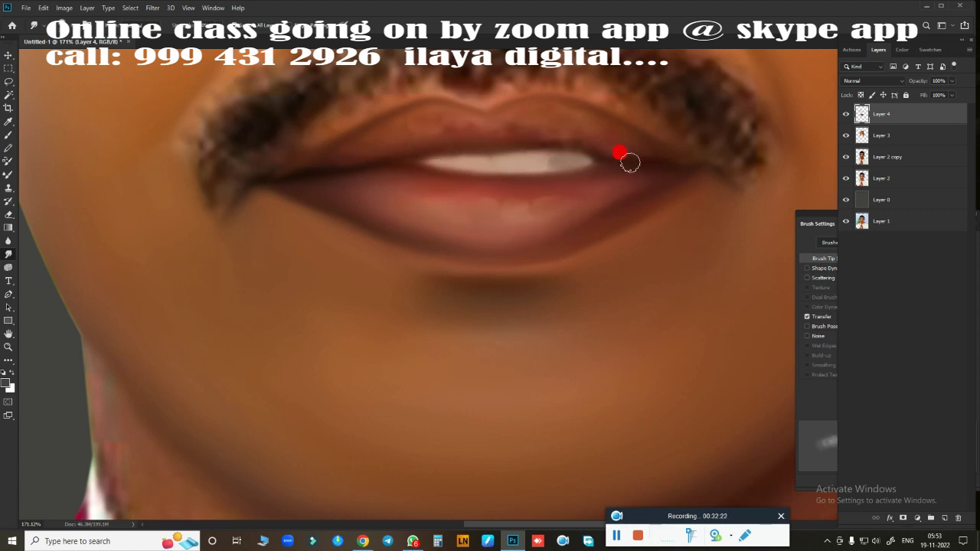
pyautogui.moveTo(629, 162); pyautogui.dragTo(549, 150)
pyautogui.moveTo(518, 181); pyautogui.dragTo(506, 159)
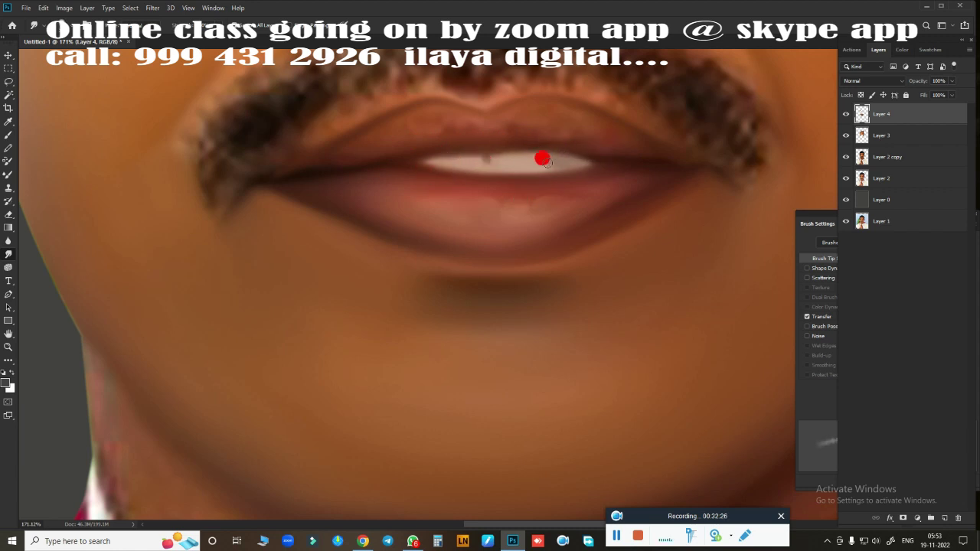
pyautogui.moveTo(353, 150); pyautogui.dragTo(278, 178)
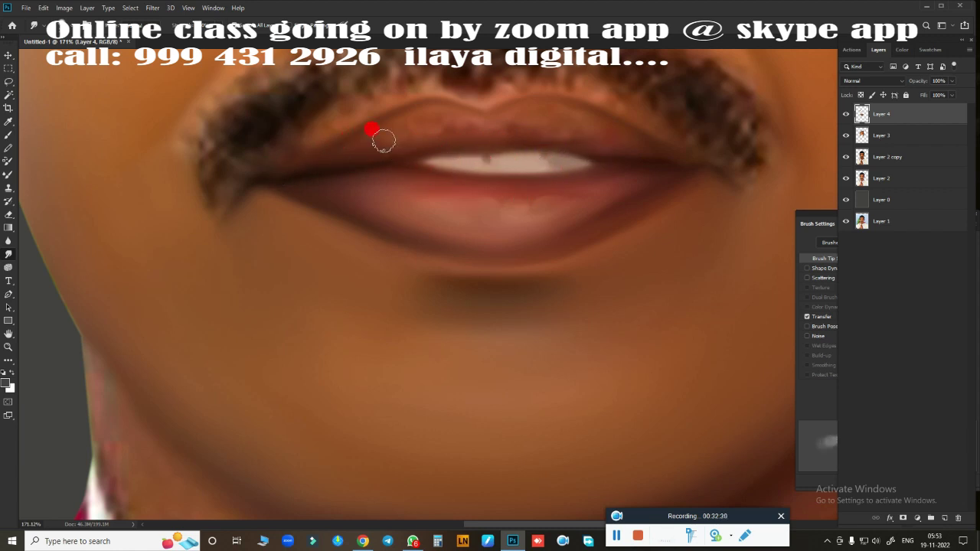
pyautogui.moveTo(365, 139)
pyautogui.mouseDown()
pyautogui.moveTo(405, 118)
pyautogui.moveTo(451, 130)
pyautogui.moveTo(422, 114)
pyautogui.moveTo(390, 141)
pyautogui.moveTo(506, 123)
pyautogui.moveTo(523, 110)
pyautogui.moveTo(615, 136)
pyautogui.moveTo(508, 127)
pyautogui.moveTo(543, 118)
pyautogui.moveTo(641, 153)
pyautogui.moveTo(588, 129)
pyautogui.moveTo(599, 135)
pyautogui.mouseUp()
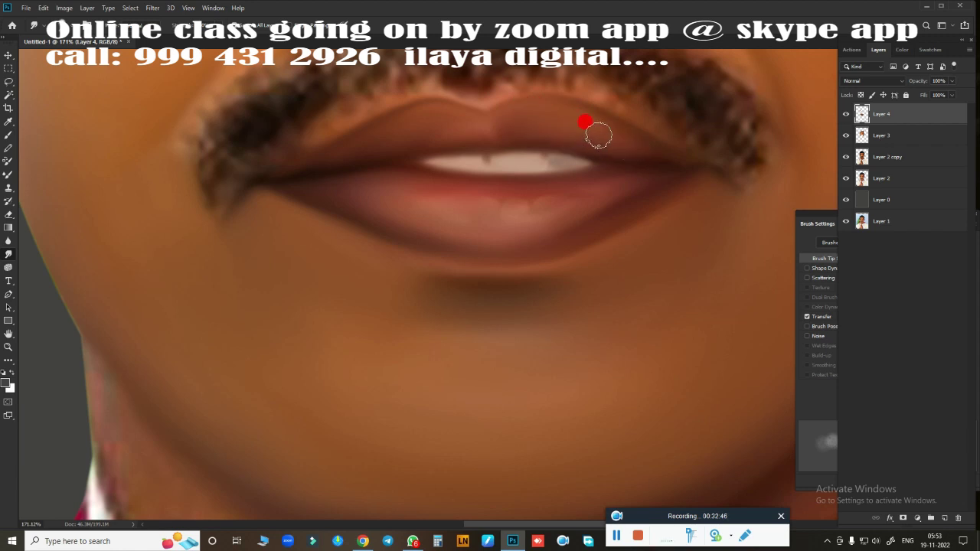
pyautogui.moveTo(515, 145)
pyautogui.mouseDown()
pyautogui.moveTo(477, 141)
pyautogui.moveTo(405, 164)
pyautogui.moveTo(604, 160)
pyautogui.moveTo(445, 194)
pyautogui.mouseUp()
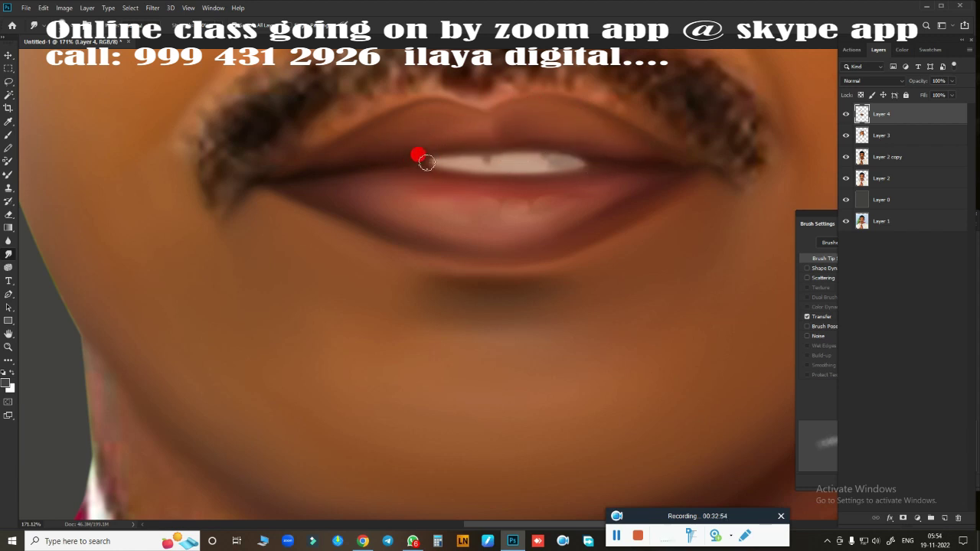
# Step: Merge Layer 3 into Layer 4, leaving Layer 4 directly above Layer 2 copy
pyautogui.scroll(-2, 554, 331)
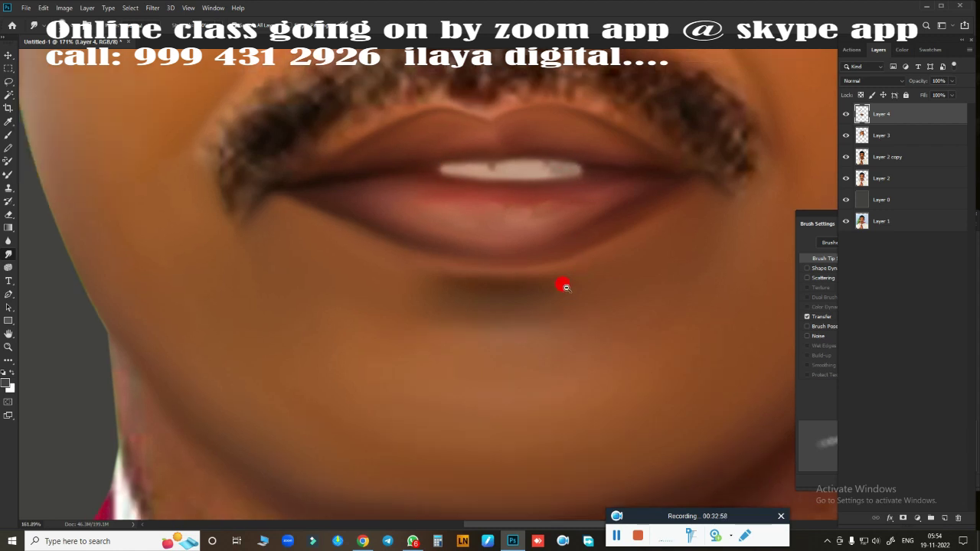
pyautogui.scroll(-3, 565, 284)
pyautogui.scroll(-3, 583, 271)
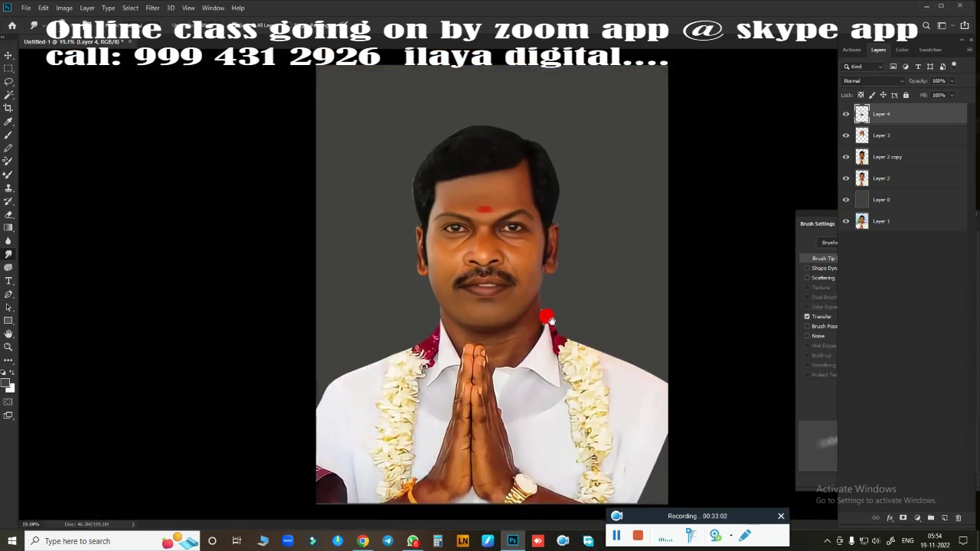
pyautogui.moveTo(844, 130); pyautogui.dragTo(842, 110)
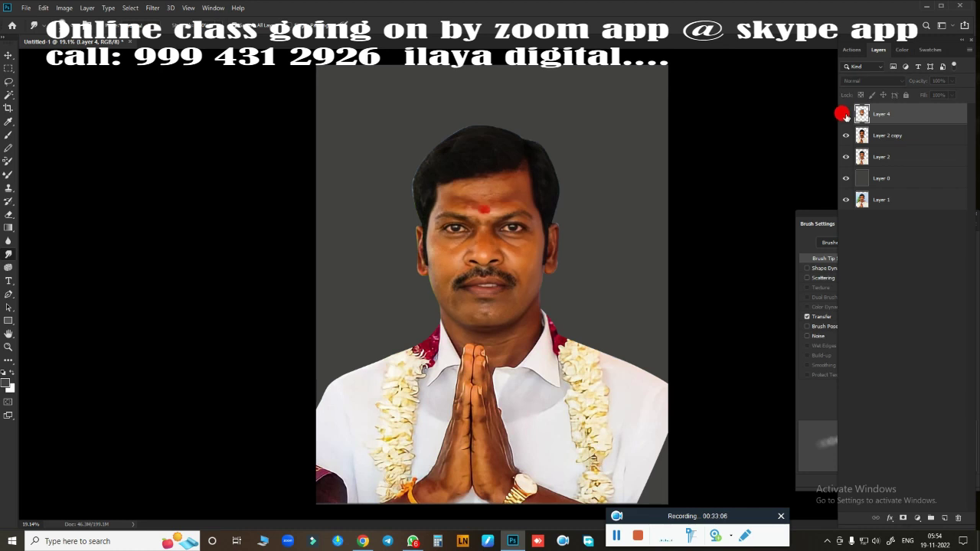
pyautogui.scroll(5, 624, 264)
pyautogui.scroll(3, 660, 258)
pyautogui.scroll(-1, 606, 247)
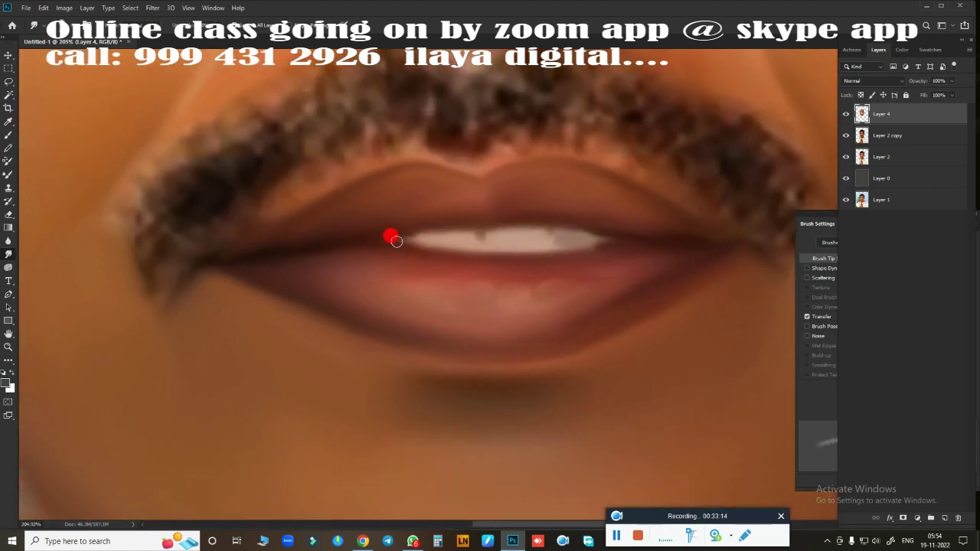
# Step: Smudge short strokes along the upper lip edge and Cupid's bow to blend the contour
pyautogui.scroll(-3, 604, 291)
pyautogui.scroll(2, 612, 332)
pyautogui.scroll(-1, 652, 295)
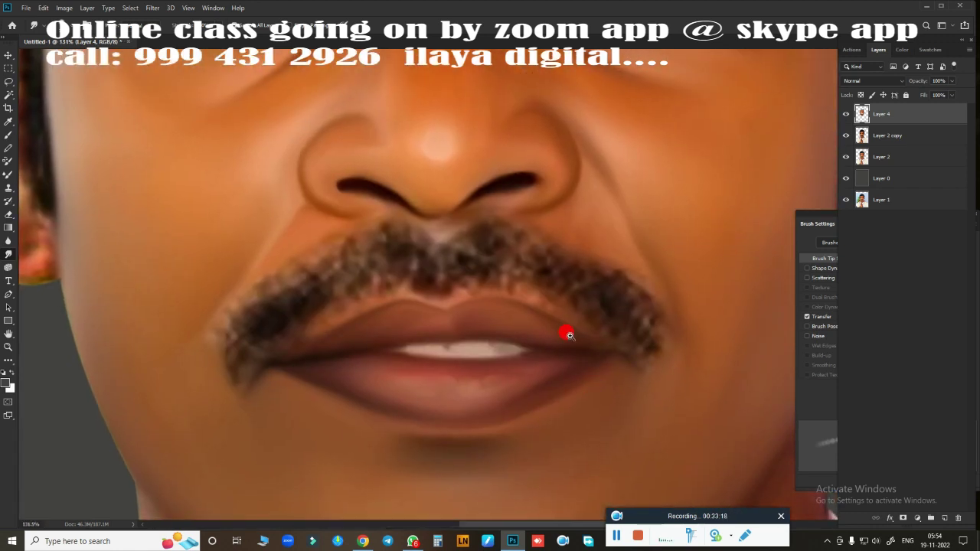
pyautogui.scroll(2, 564, 332)
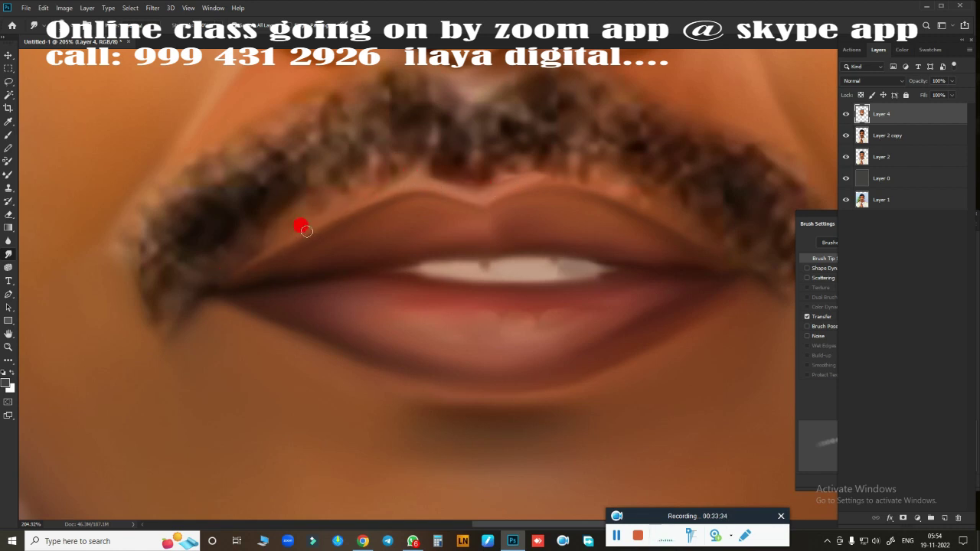
pyautogui.moveTo(630, 264); pyautogui.dragTo(481, 296)
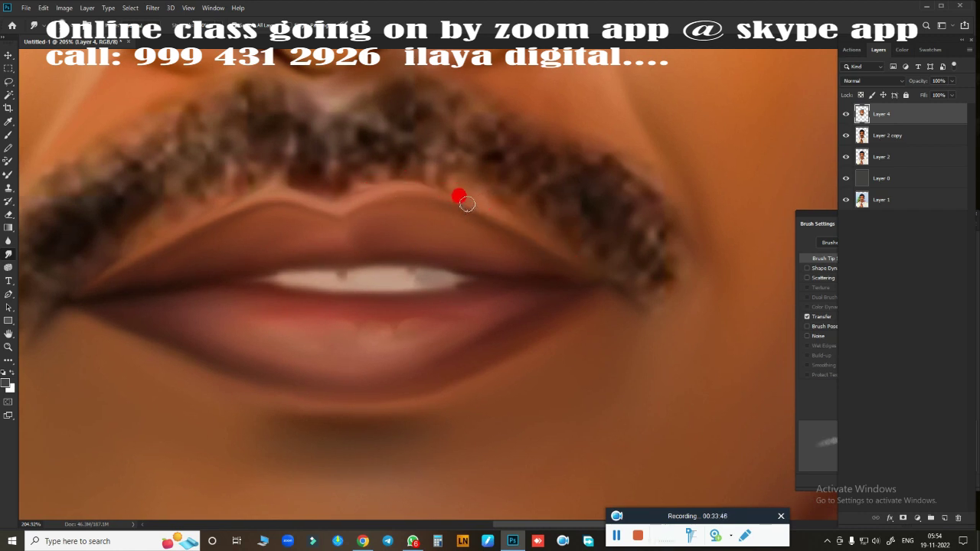
pyautogui.moveTo(467, 204)
pyautogui.mouseDown()
pyautogui.moveTo(586, 267)
pyautogui.moveTo(473, 221)
pyautogui.mouseUp()
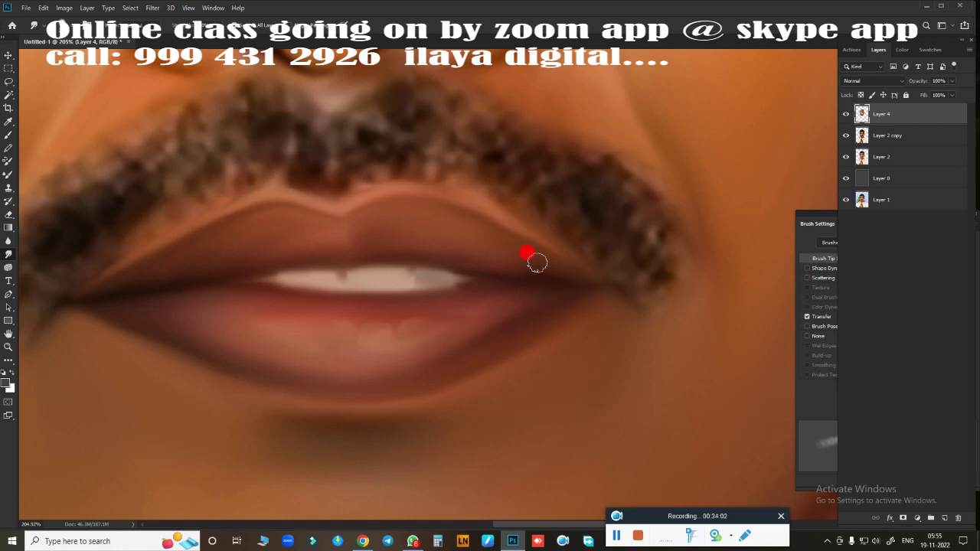
pyautogui.moveTo(457, 223)
pyautogui.mouseDown()
pyautogui.moveTo(302, 219)
pyautogui.moveTo(139, 273)
pyautogui.mouseUp()
pyautogui.moveTo(410, 177)
pyautogui.mouseDown()
pyautogui.moveTo(339, 235)
pyautogui.moveTo(338, 220)
pyautogui.mouseUp()
pyautogui.scroll(-3, 542, 352)
pyautogui.scroll(-2, 559, 376)
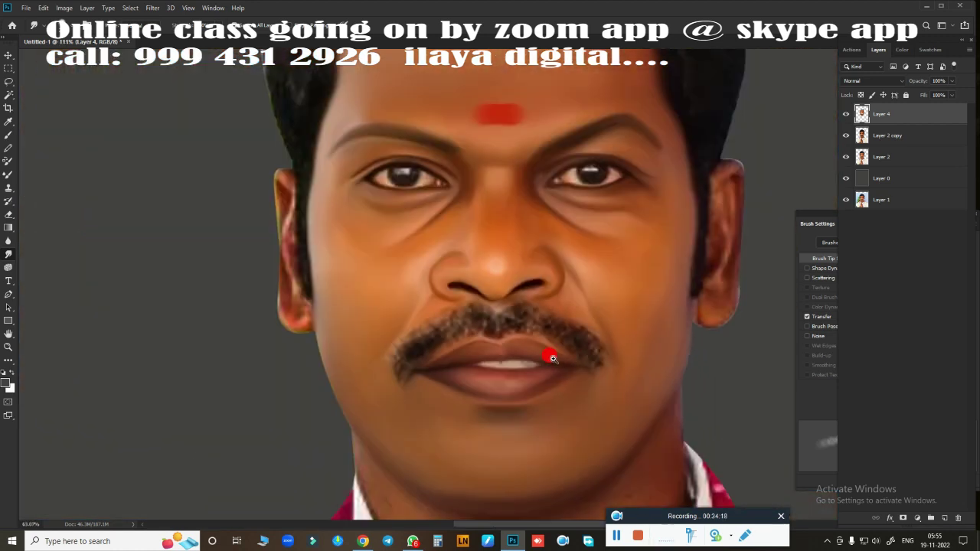
pyautogui.scroll(3, 551, 354)
# Step: Smudge the central mustache hairs, smearing the centre toward the right
pyautogui.scroll(3, 565, 355)
pyautogui.moveTo(598, 359); pyautogui.dragTo(642, 332)
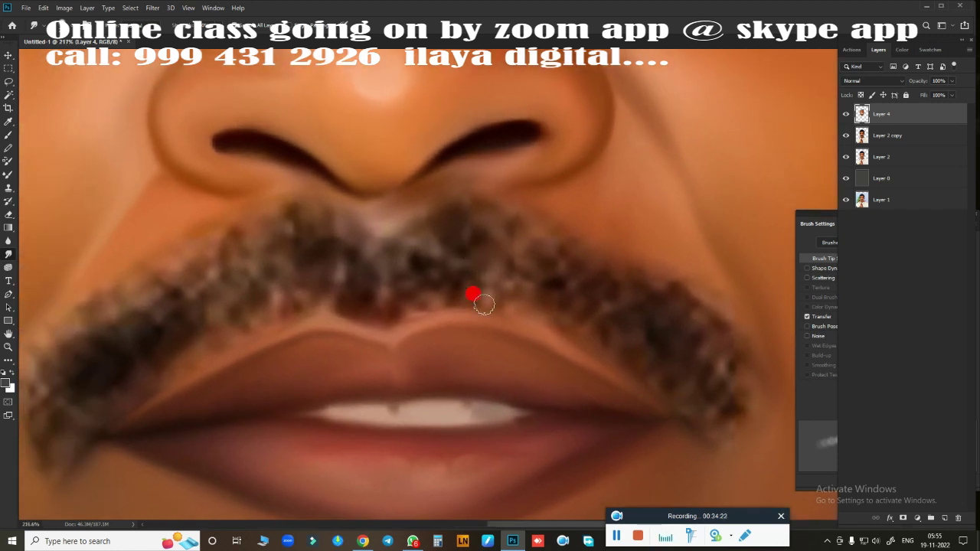
pyautogui.moveTo(484, 305)
pyautogui.mouseDown()
pyautogui.moveTo(390, 232)
pyautogui.moveTo(400, 252)
pyautogui.moveTo(375, 219)
pyautogui.moveTo(438, 255)
pyautogui.moveTo(471, 202)
pyautogui.moveTo(517, 254)
pyautogui.moveTo(528, 217)
pyautogui.moveTo(554, 255)
pyautogui.moveTo(604, 242)
pyautogui.moveTo(690, 341)
pyautogui.moveTo(738, 355)
pyautogui.moveTo(730, 296)
pyautogui.moveTo(644, 255)
pyautogui.moveTo(443, 261)
pyautogui.mouseUp()
pyautogui.moveTo(368, 289)
pyautogui.mouseDown()
pyautogui.moveTo(368, 245)
pyautogui.moveTo(409, 289)
pyautogui.moveTo(436, 247)
pyautogui.moveTo(589, 291)
pyautogui.moveTo(631, 344)
pyautogui.moveTo(661, 329)
pyautogui.moveTo(684, 400)
pyautogui.moveTo(717, 407)
pyautogui.moveTo(687, 367)
pyautogui.moveTo(464, 230)
pyautogui.moveTo(487, 244)
pyautogui.moveTo(516, 309)
pyautogui.moveTo(545, 263)
pyautogui.moveTo(580, 310)
pyautogui.moveTo(482, 234)
pyautogui.moveTo(434, 297)
pyautogui.mouseUp()
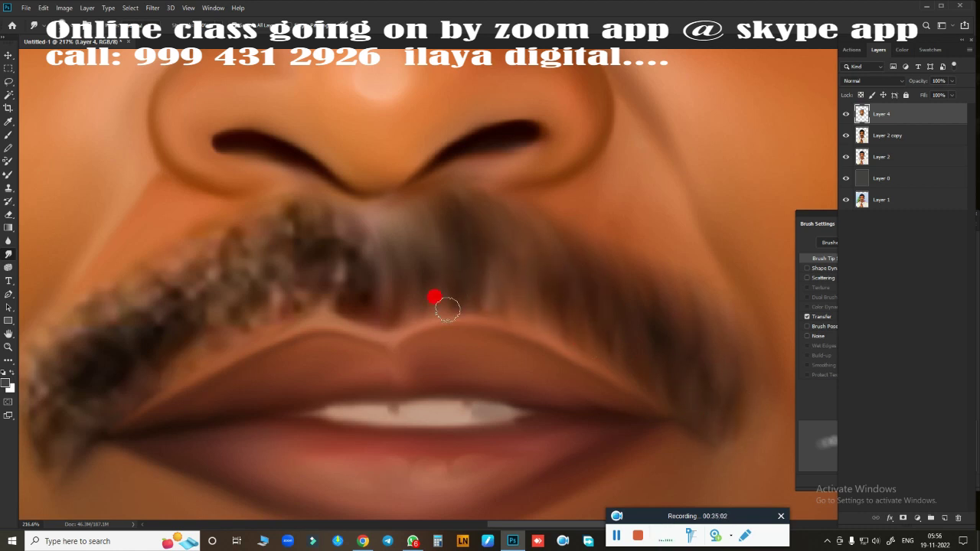
# Step: Smooth the mustache's upper-left and lower-left edges out to its left tip
pyautogui.moveTo(660, 330)
pyautogui.mouseDown()
pyautogui.moveTo(537, 400)
pyautogui.moveTo(661, 437)
pyautogui.mouseUp()
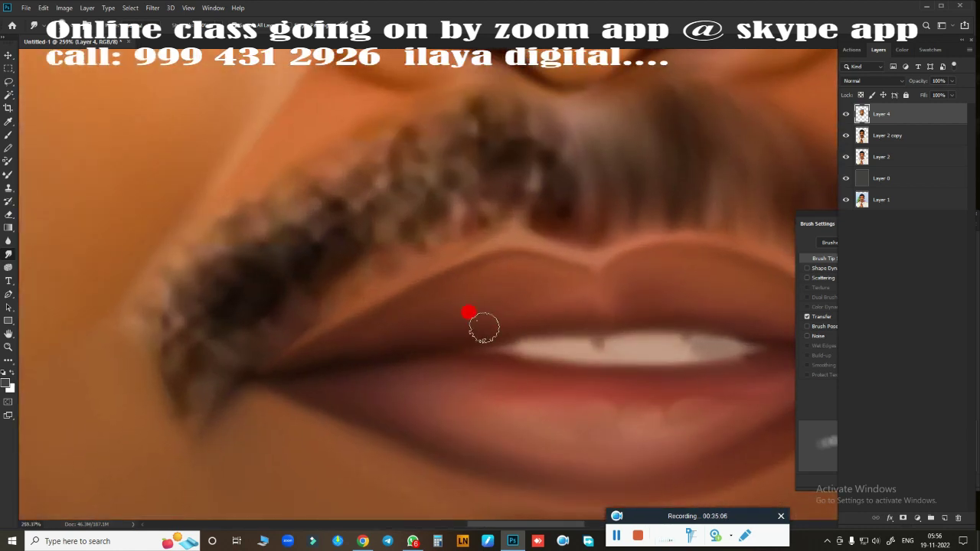
pyautogui.moveTo(435, 258); pyautogui.dragTo(354, 366)
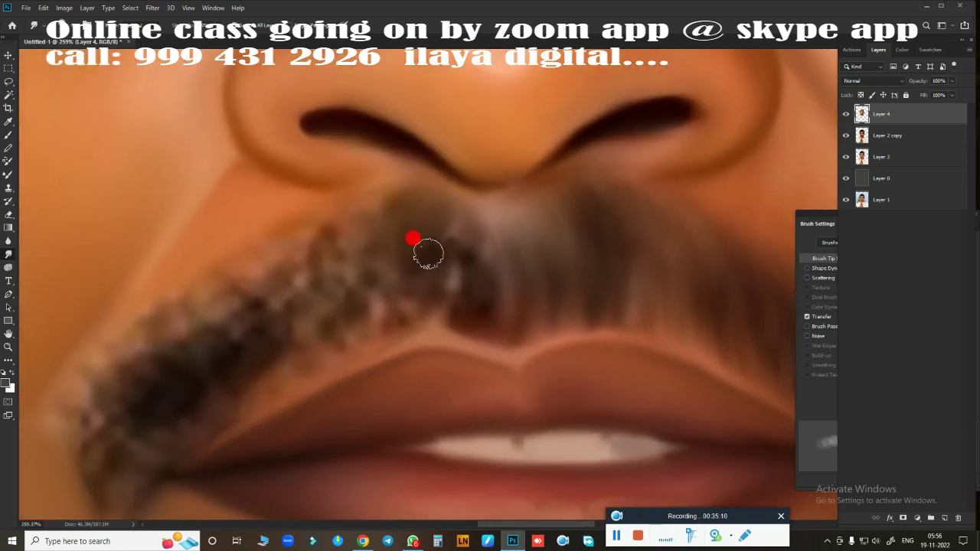
pyautogui.moveTo(429, 253); pyautogui.dragTo(490, 225)
pyautogui.moveTo(253, 245); pyautogui.dragTo(321, 226)
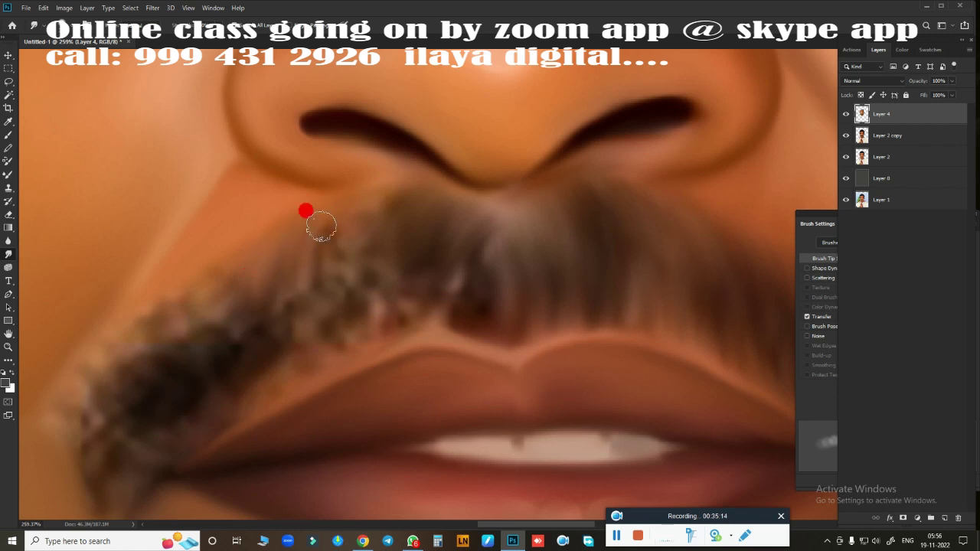
pyautogui.moveTo(398, 206); pyautogui.dragTo(505, 137)
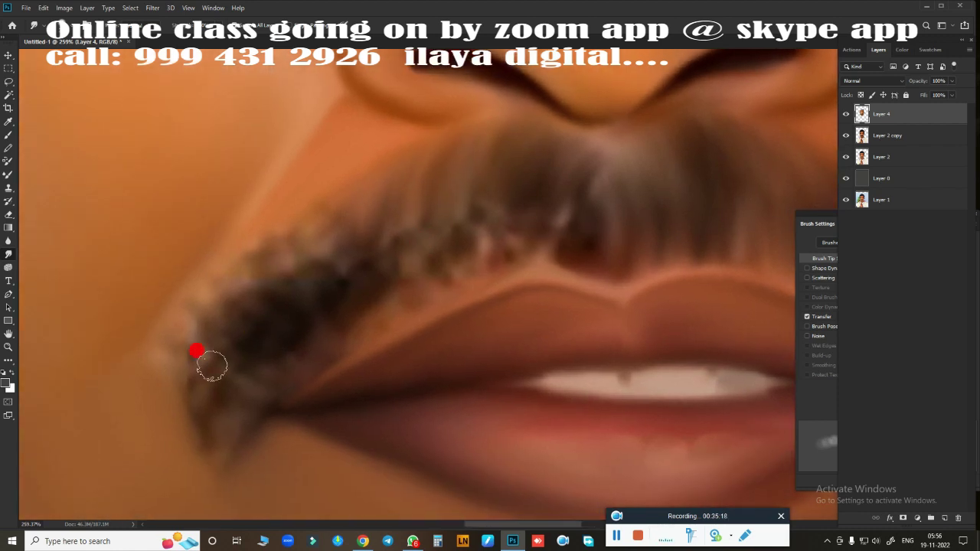
pyautogui.moveTo(179, 342)
pyautogui.mouseDown()
pyautogui.moveTo(222, 238)
pyautogui.moveTo(210, 322)
pyautogui.moveTo(269, 206)
pyautogui.moveTo(255, 278)
pyautogui.moveTo(331, 175)
pyautogui.moveTo(324, 247)
pyautogui.moveTo(369, 258)
pyautogui.moveTo(406, 204)
pyautogui.moveTo(287, 352)
pyautogui.moveTo(212, 304)
pyautogui.moveTo(210, 435)
pyautogui.moveTo(268, 338)
pyautogui.moveTo(232, 314)
pyautogui.moveTo(304, 256)
pyautogui.moveTo(298, 299)
pyautogui.moveTo(339, 270)
pyautogui.moveTo(407, 304)
pyautogui.moveTo(396, 280)
pyautogui.moveTo(268, 326)
pyautogui.moveTo(321, 330)
pyautogui.moveTo(322, 374)
pyautogui.moveTo(272, 392)
pyautogui.moveTo(201, 472)
pyautogui.moveTo(514, 179)
pyautogui.moveTo(536, 212)
pyautogui.moveTo(562, 226)
pyautogui.moveTo(574, 157)
pyautogui.moveTo(586, 197)
pyautogui.moveTo(537, 149)
pyautogui.moveTo(482, 180)
pyautogui.moveTo(531, 261)
pyautogui.mouseUp()
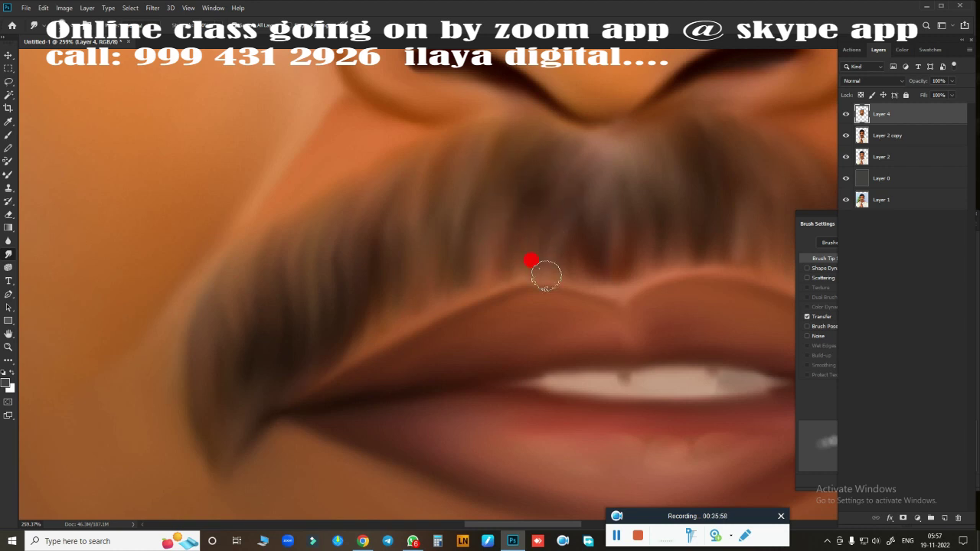
# Step: Blend the boundary between the mustache and the upper lip
pyautogui.hotkey('ctrl', '0')
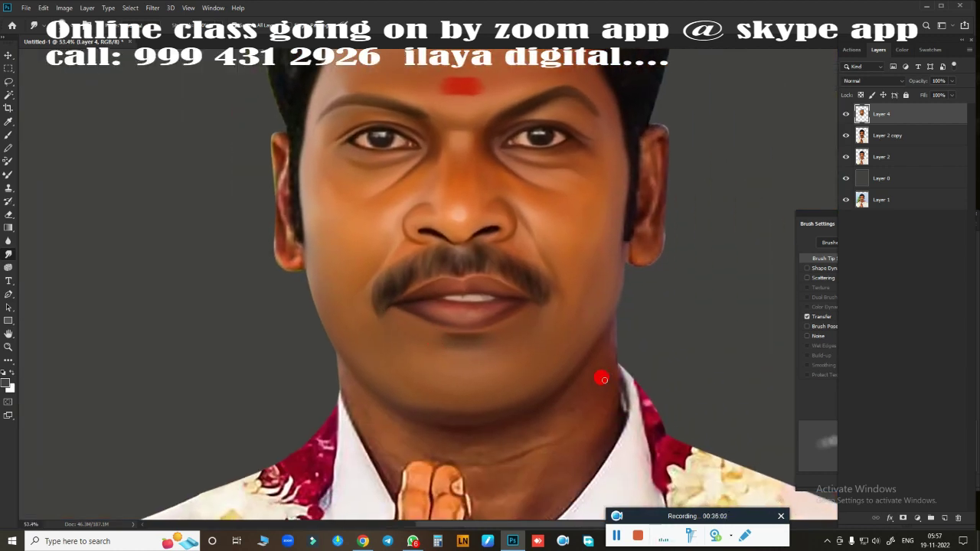
pyautogui.scroll(5, 602, 376)
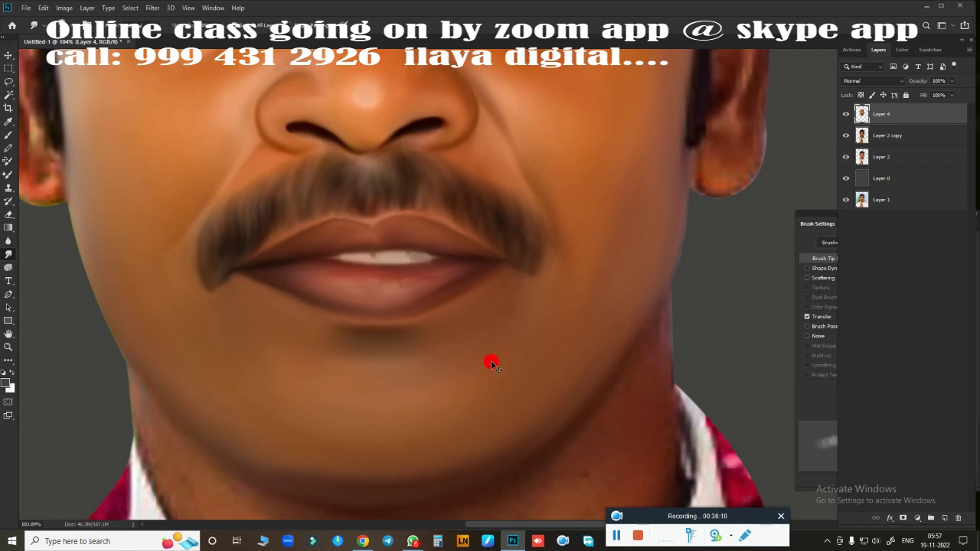
pyautogui.hotkey('ctrl', '0')
pyautogui.scroll(5, 393, 259)
pyautogui.moveTo(417, 235)
pyautogui.mouseDown()
pyautogui.moveTo(339, 267)
pyautogui.moveTo(604, 241)
pyautogui.moveTo(495, 260)
pyautogui.moveTo(501, 281)
pyautogui.mouseUp()
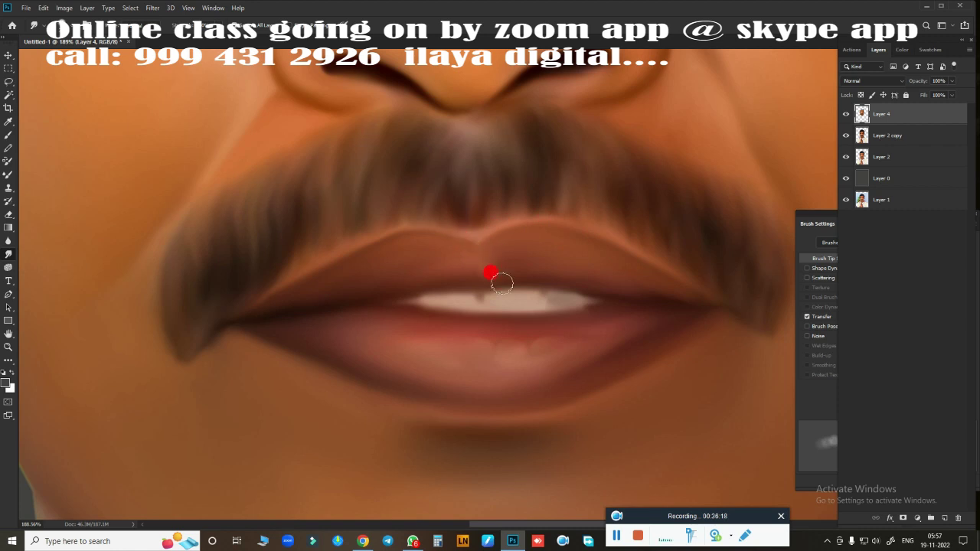
# Step: Review the whole face, then darken the right eye's lower eyelid line
pyautogui.hotkey('ctrl', '0')
pyautogui.scroll(2, 538, 329)
pyautogui.scroll(2, 538, 329)
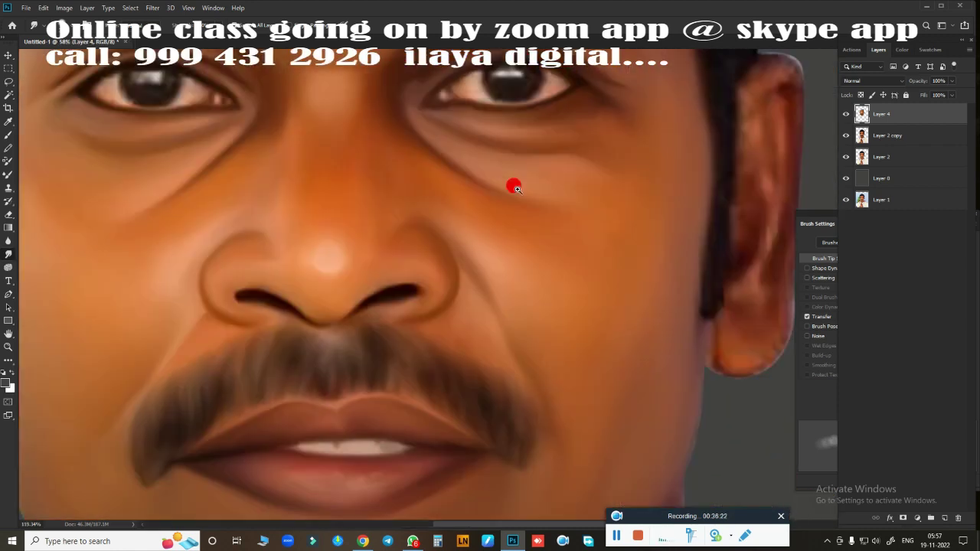
pyautogui.scroll(2, 512, 184)
pyautogui.scroll(2, 498, 357)
pyautogui.scroll(1, 572, 276)
pyautogui.moveTo(590, 283); pyautogui.dragTo(496, 215)
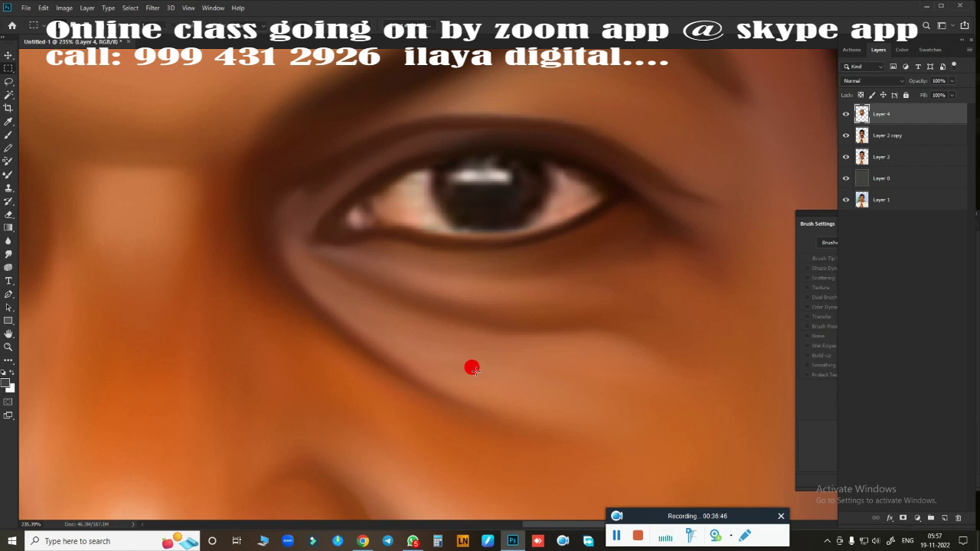
pyautogui.scroll(-5, 542, 285)
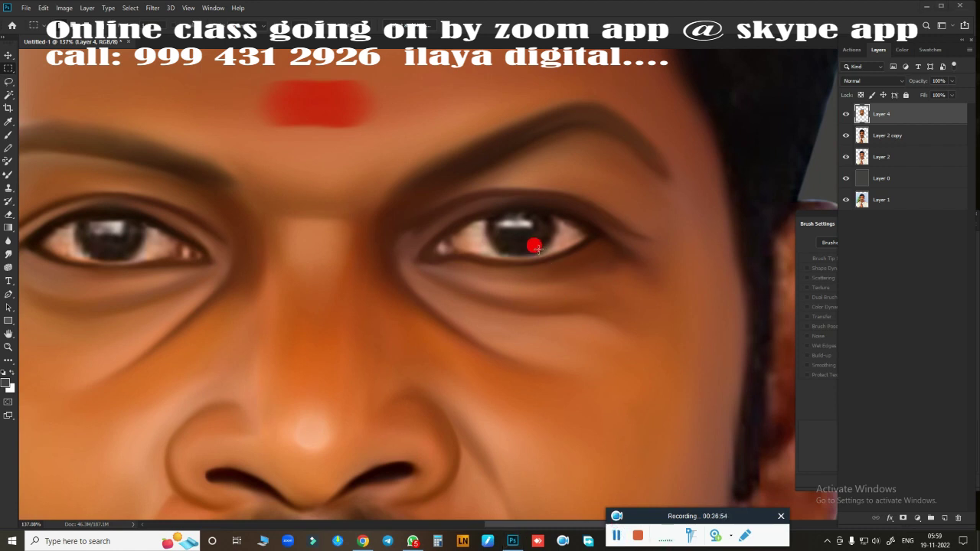
pyautogui.moveTo(490, 260); pyautogui.dragTo(587, 240)
# Step: Draw a rectangular selection around the right eye's iris
pyautogui.scroll(3, 570, 270)
pyautogui.scroll(2, 574, 281)
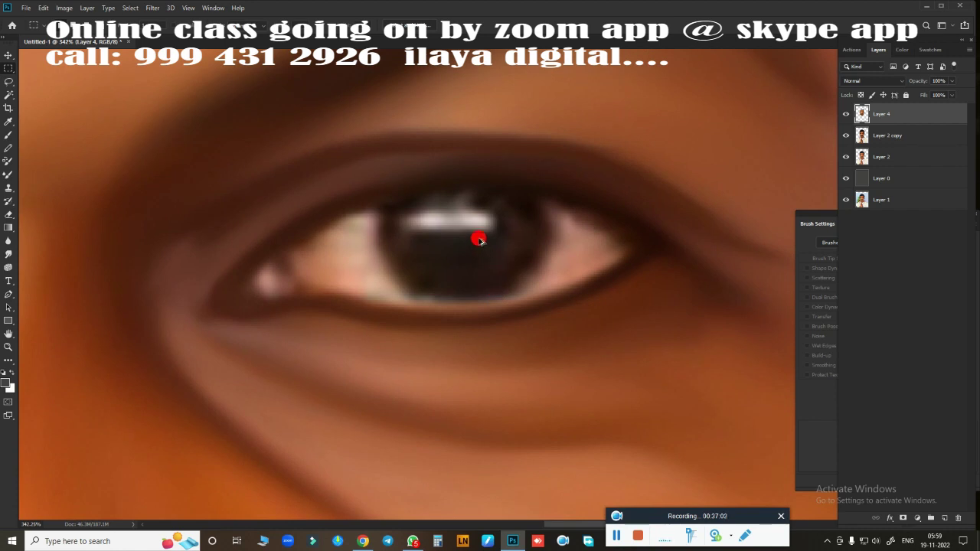
pyautogui.moveTo(472, 247); pyautogui.dragTo(505, 288)
# Step: Switch to the Elliptical Marquee and resample the image to 200 Pixels/Inch
pyautogui.rightClick(13, 72)
pyautogui.click(38, 75)
pyautogui.hotkey('ctrl', 'alt', 'i')
pyautogui.doubleClick(337, 194)
pyautogui.write('200')
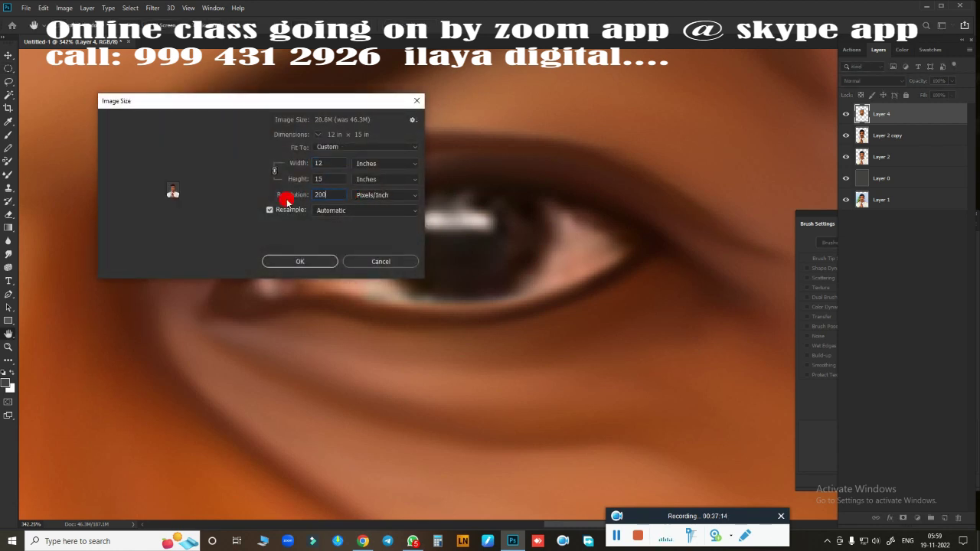
pyautogui.press('Return')
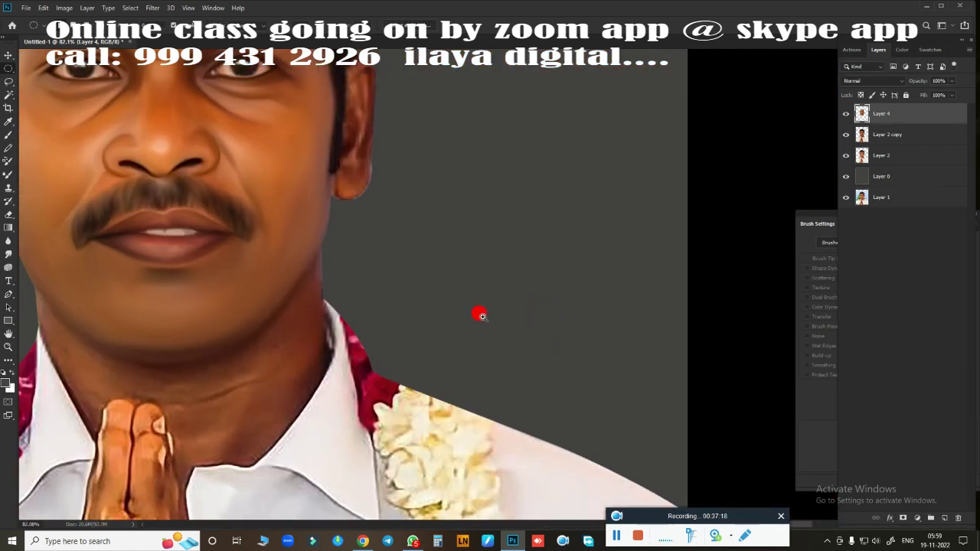
# Step: Recheck Image Size to confirm 200 ppi and 20.6M, then close it
pyautogui.scroll(3, 595, 252)
pyautogui.scroll(3, 545, 270)
pyautogui.scroll(2, 545, 271)
pyautogui.scroll(1, 556, 300)
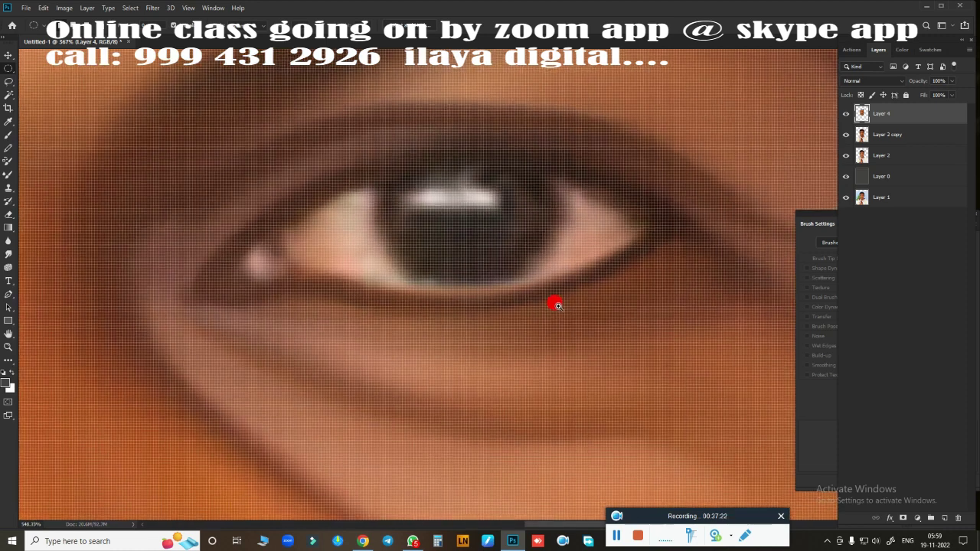
pyautogui.scroll(1, 552, 295)
pyautogui.hotkey('ctrl', 'alt', 'i')
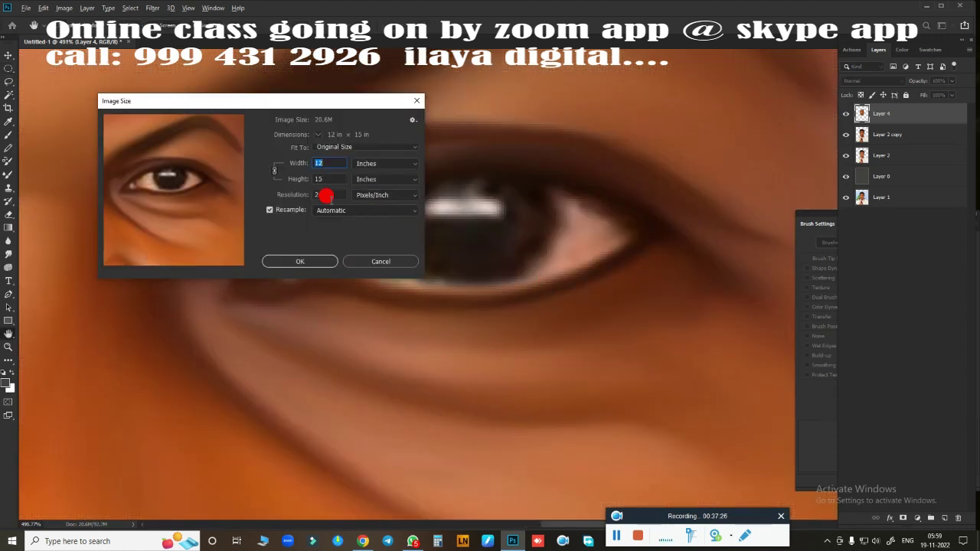
pyautogui.press('Escape')
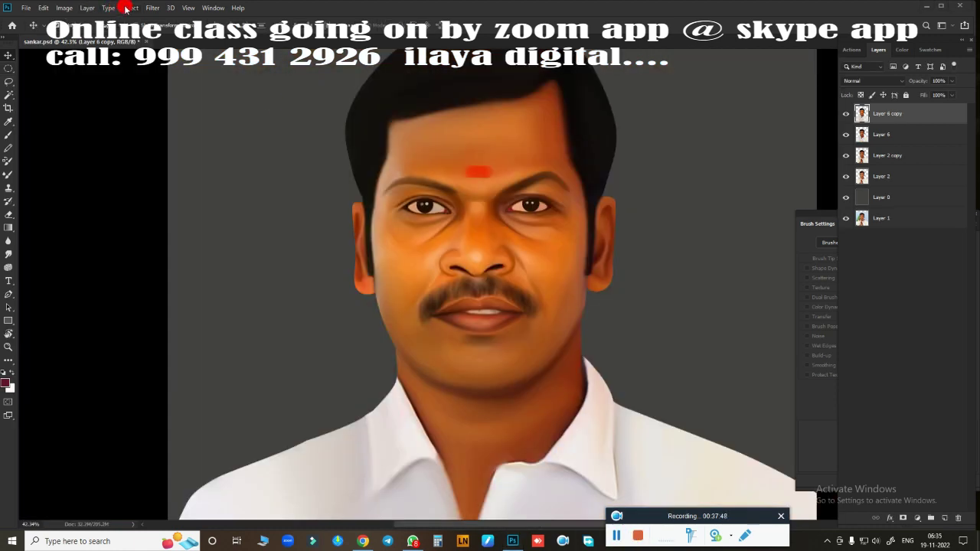
# Step: Select the image's highlights with Select > Color Range
pyautogui.click(126, 9)
pyautogui.click(164, 112)
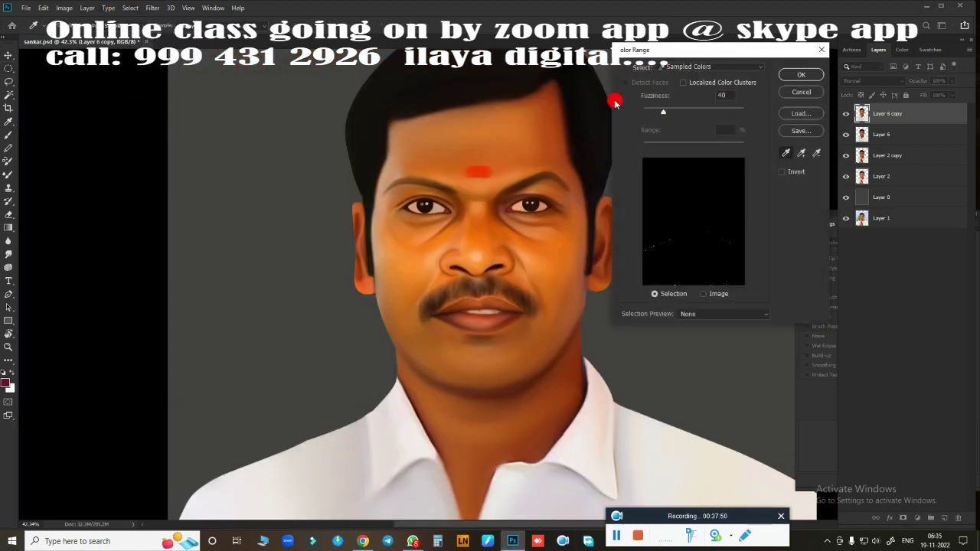
pyautogui.click(681, 68)
pyautogui.click(712, 167)
pyautogui.click(801, 74)
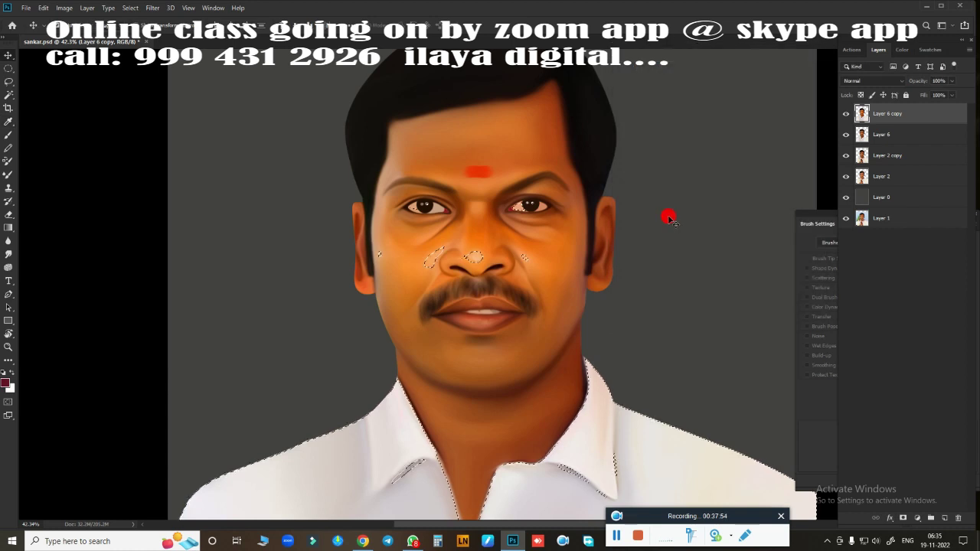
# Step: Shift the highlights toward blue (+31) with Color Balance, then deselect
pyautogui.hotkey('ctrl', 'b')
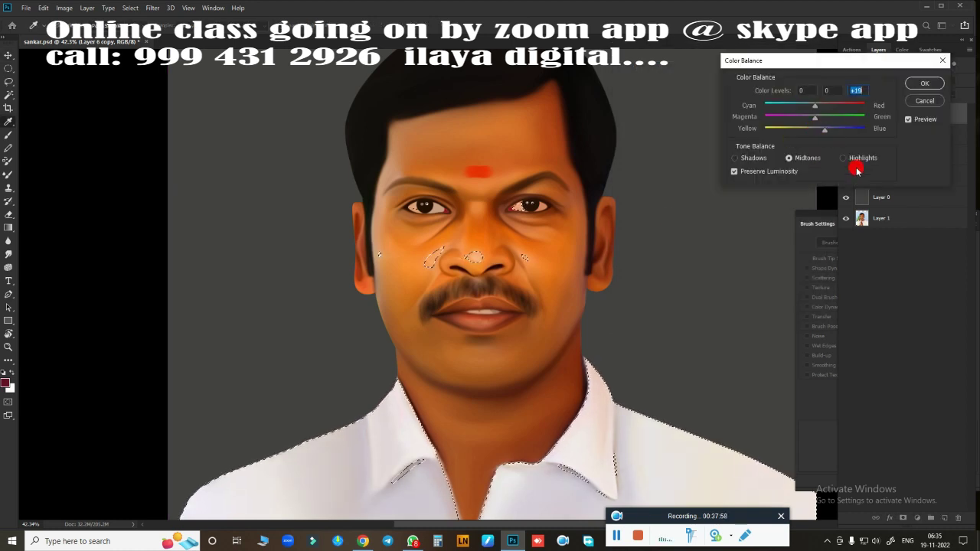
pyautogui.click(844, 158)
pyautogui.moveTo(815, 128); pyautogui.dragTo(832, 131)
pyautogui.click(924, 82)
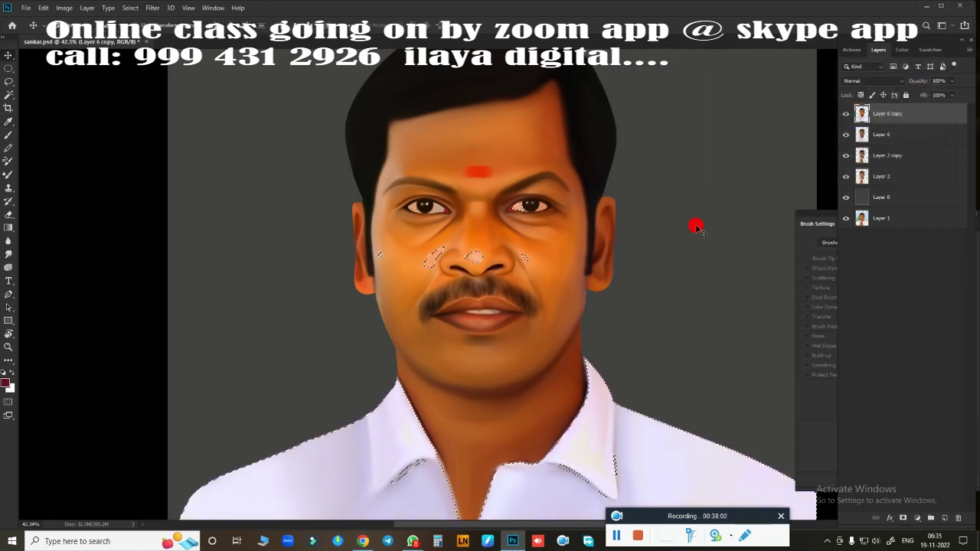
pyautogui.hotkey('ctrl', 'd')
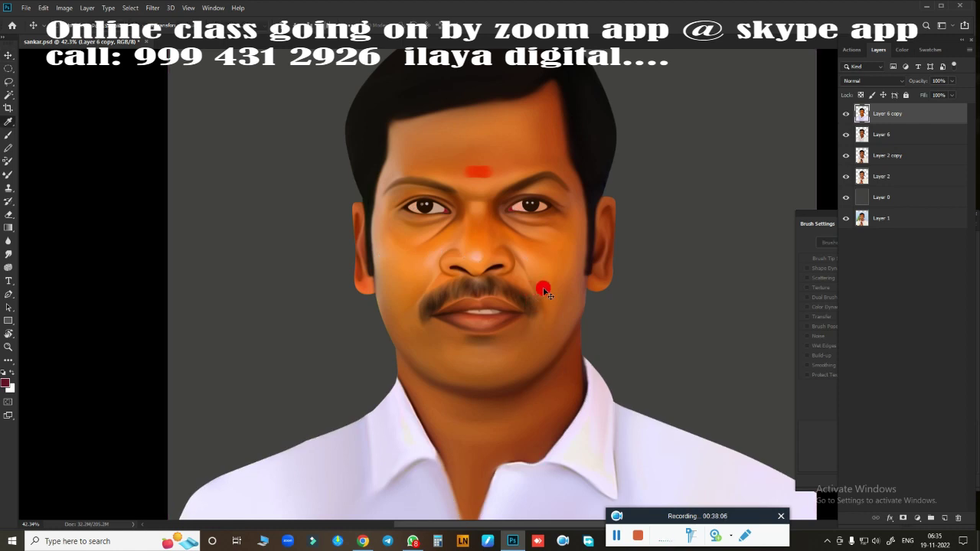
# Step: Apply a second Color Balance change to the shadows
pyautogui.hotkey('ctrl', 'b')
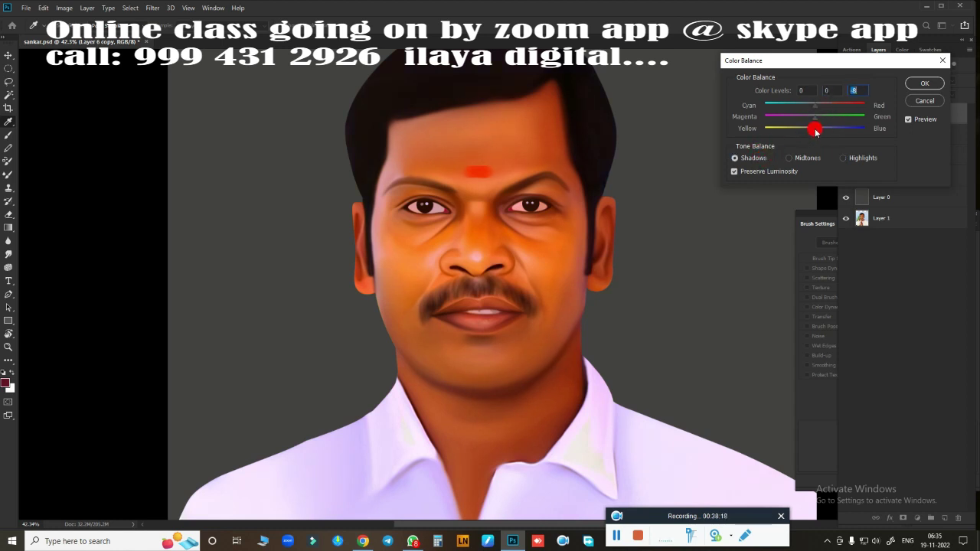
pyautogui.click(918, 84)
pyautogui.scroll(-3, 679, 241)
pyautogui.scroll(4, 602, 256)
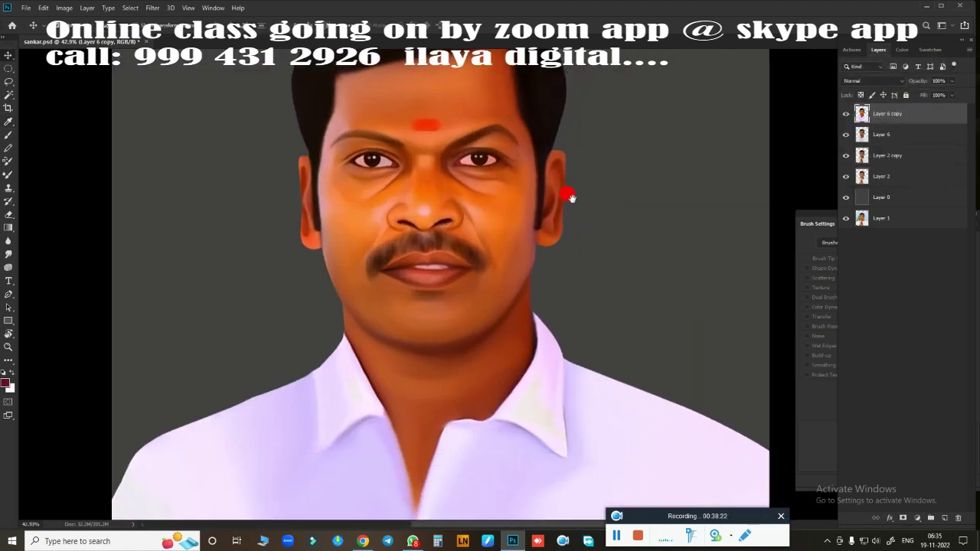
# Step: In Curves, pull the black and white input sliders inward and adjust Blue
pyautogui.moveTo(682, 232); pyautogui.dragTo(681, 234)
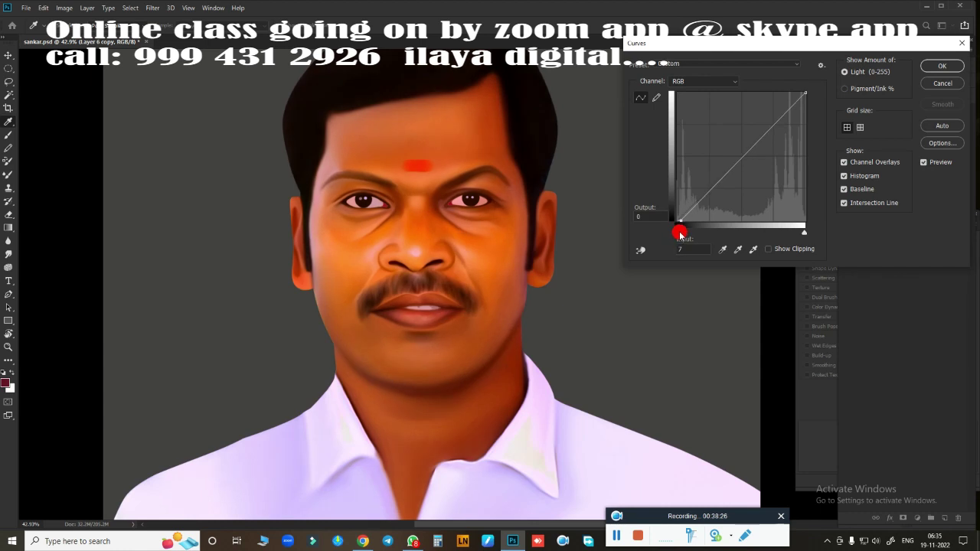
pyautogui.moveTo(804, 234); pyautogui.dragTo(796, 236)
pyautogui.click(703, 82)
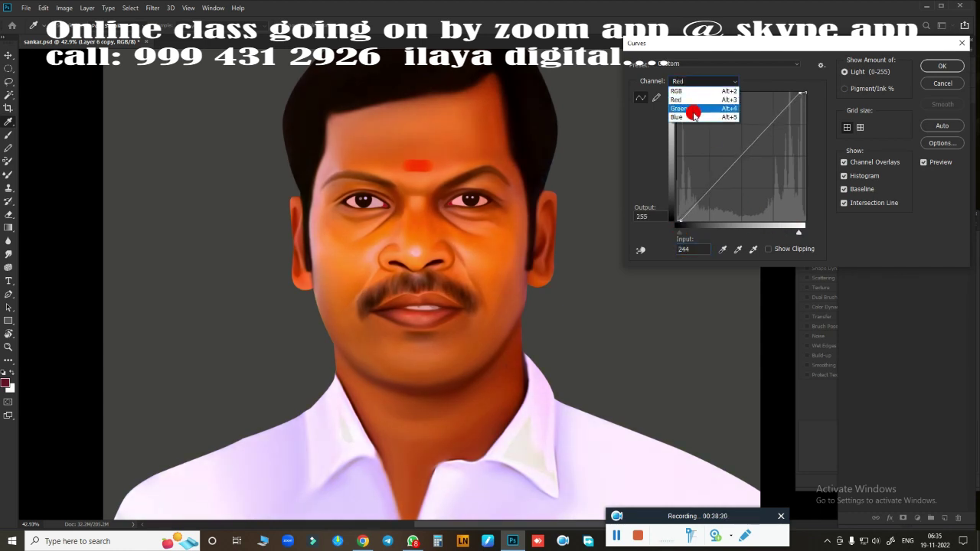
pyautogui.click(693, 114)
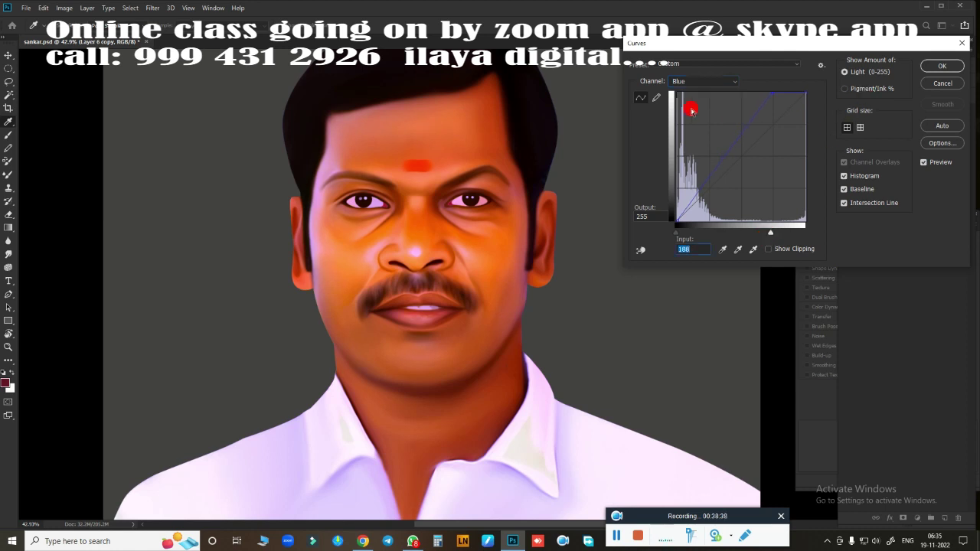
# Step: Darken the Green channel's shadows, apply the Curves, and save the document
pyautogui.click(703, 81)
pyautogui.click(694, 109)
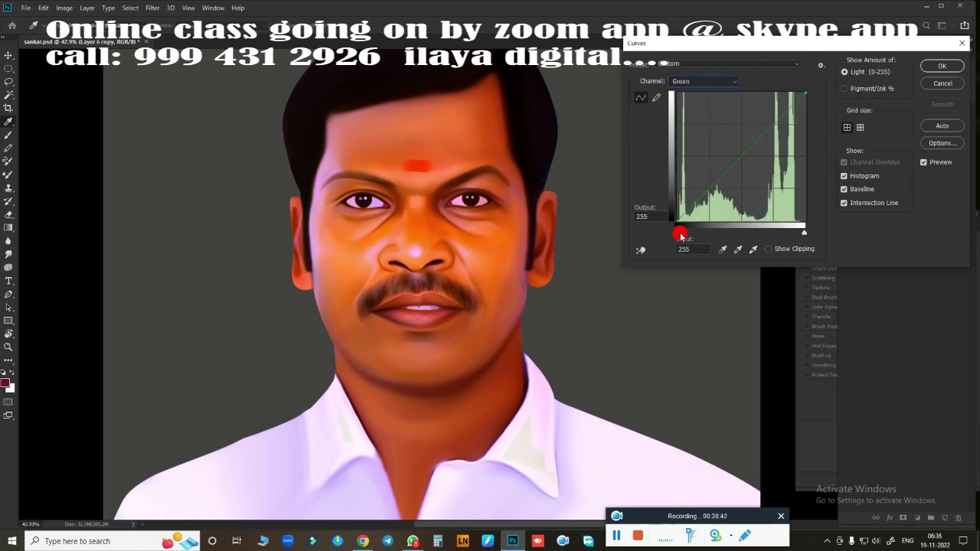
pyautogui.moveTo(677, 232); pyautogui.dragTo(680, 234)
pyautogui.press('Return')
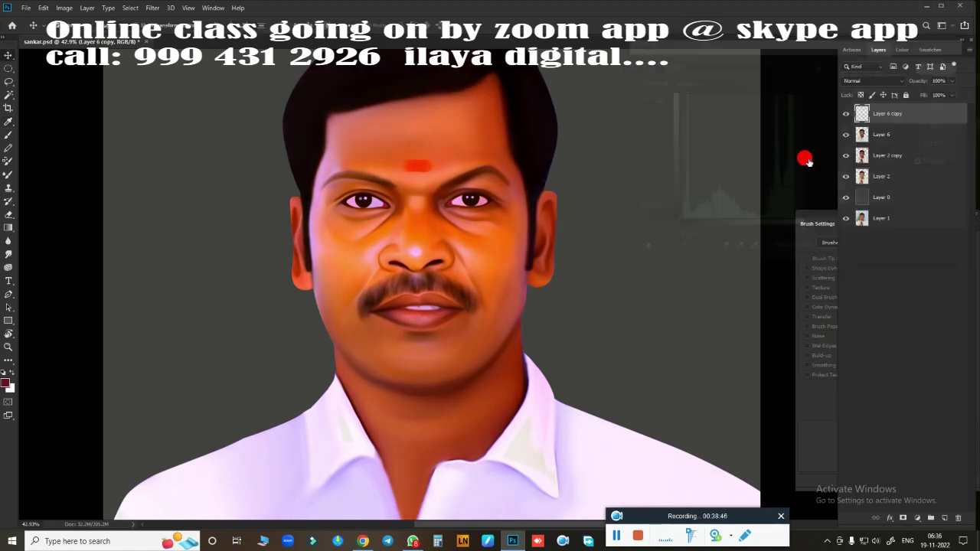
pyautogui.hotkey('ctrl', '0')
pyautogui.hotkey('ctrl', 's')
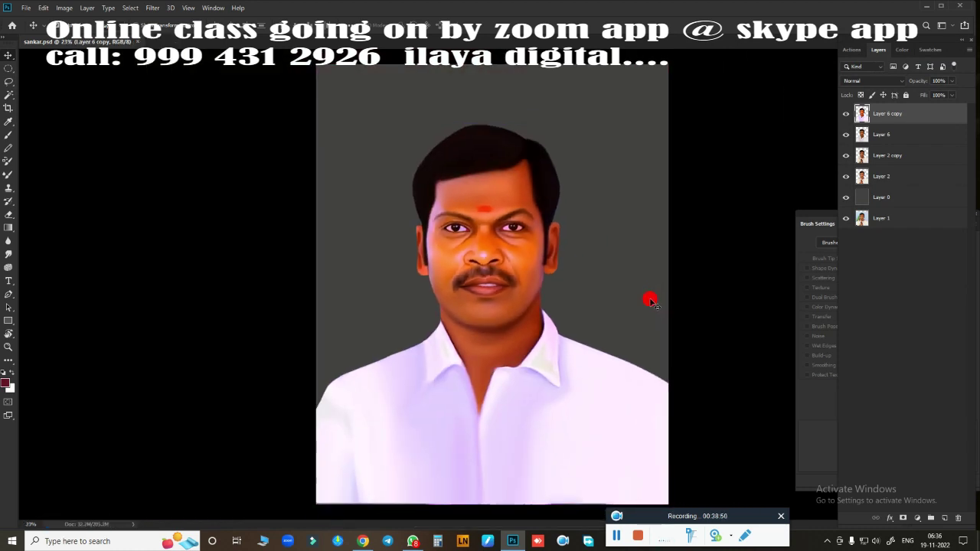
# Step: Lasso the lips, feather 5 px, copy to Layer 7, and hide the painted layers below
pyautogui.moveTo(502, 289); pyautogui.dragTo(568, 314)
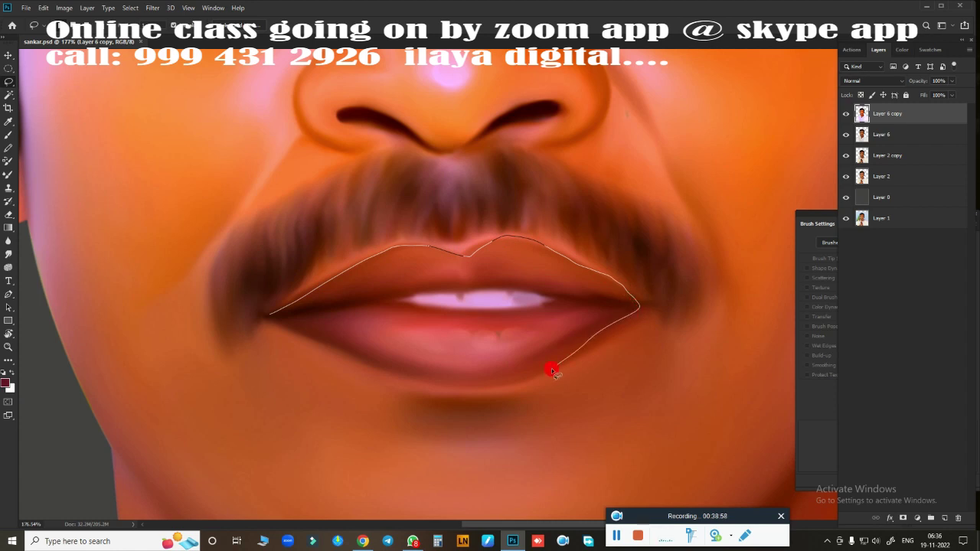
pyautogui.moveTo(301, 337); pyautogui.dragTo(280, 322)
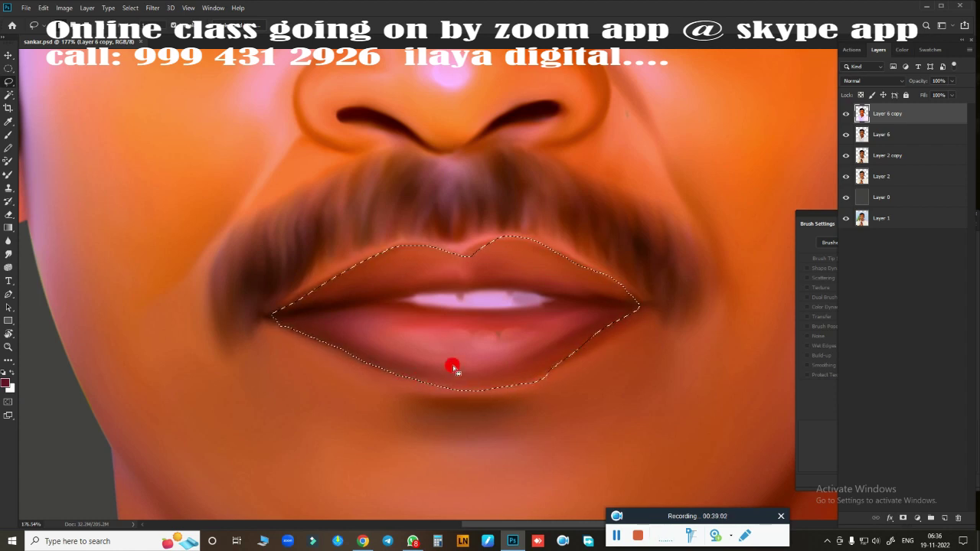
pyautogui.hotkey('shift', 'F6')
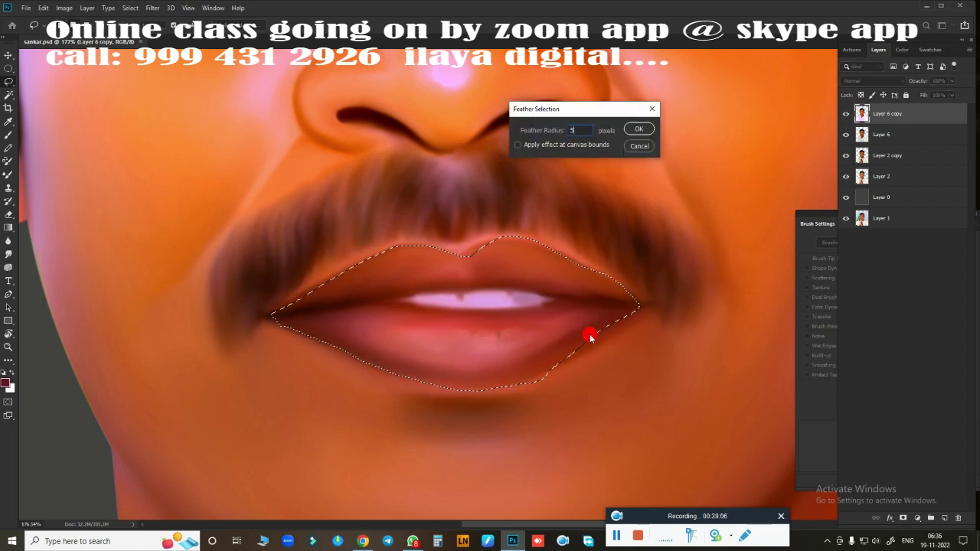
pyautogui.press('Return')
pyautogui.hotkey('ctrl', 'j')
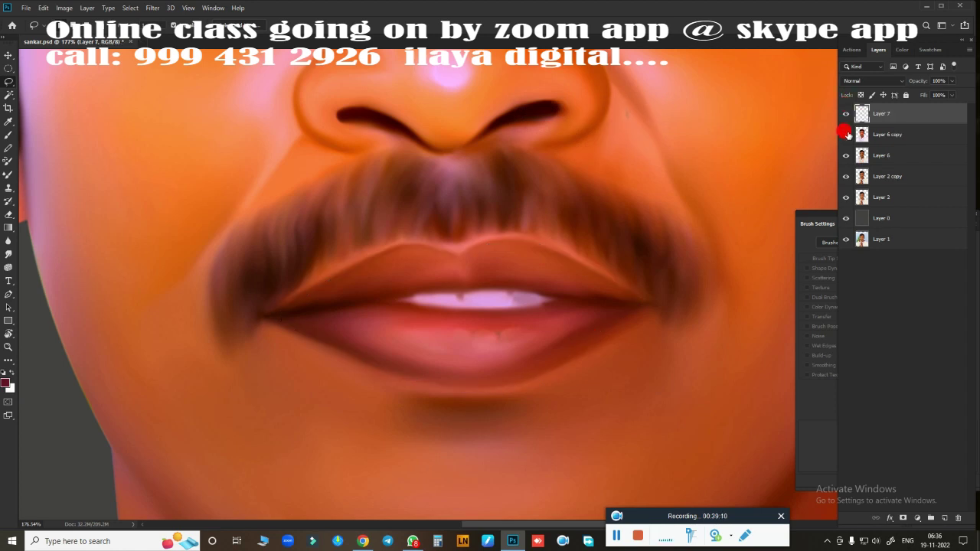
pyautogui.moveTo(846, 134); pyautogui.dragTo(846, 176)
pyautogui.press('b')
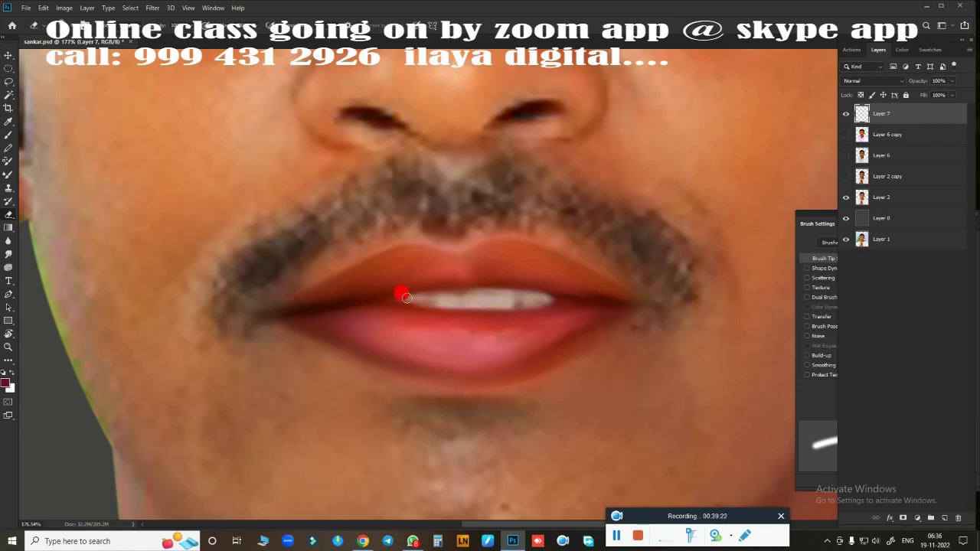
# Step: Show the painted face layer and deepen the lips' dark tones with Curves
pyautogui.click(846, 135)
pyautogui.scroll(-3, 574, 278)
pyautogui.scroll(1, 591, 278)
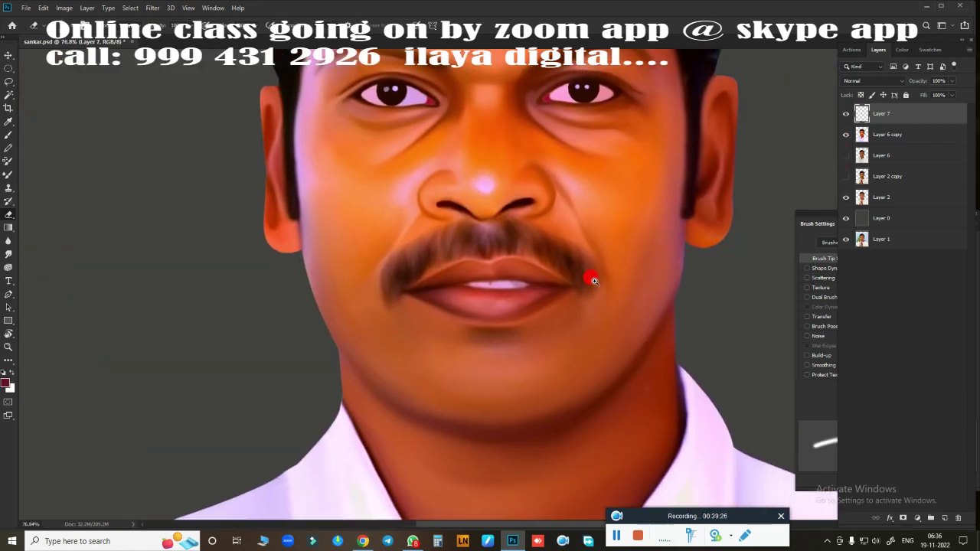
pyautogui.scroll(1, 623, 282)
pyautogui.hotkey('ctrl', 'm')
pyautogui.moveTo(673, 232); pyautogui.dragTo(683, 233)
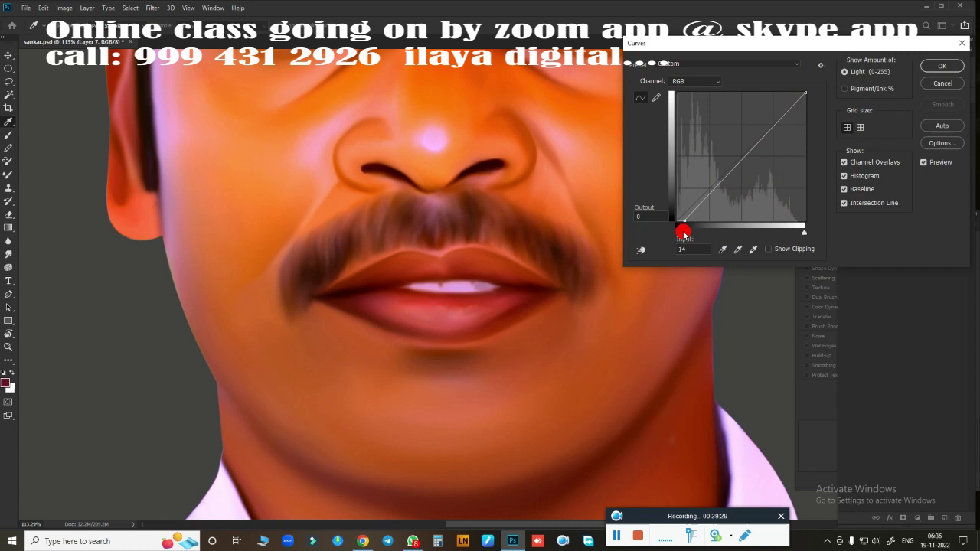
pyautogui.click(931, 75)
# Step: Shift the lips' hue and saturation with Hue/Saturation
pyautogui.hotkey('ctrl', '0')
pyautogui.hotkey('ctrl', 'u')
pyautogui.moveTo(794, 154); pyautogui.dragTo(791, 132)
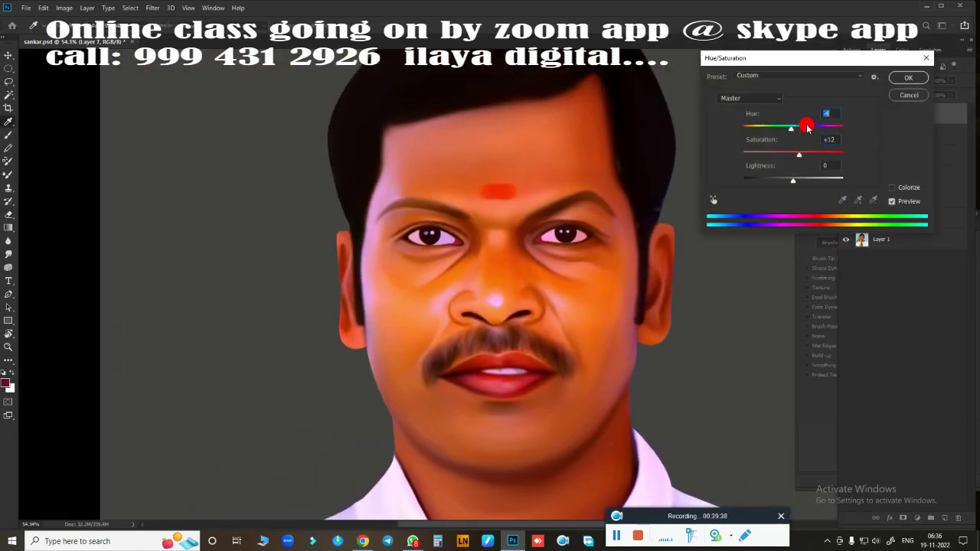
pyautogui.click(911, 77)
# Step: Lower the lips layer's Fill to 27%, reduce saturation, and merge into the face layer
pyautogui.click(951, 95)
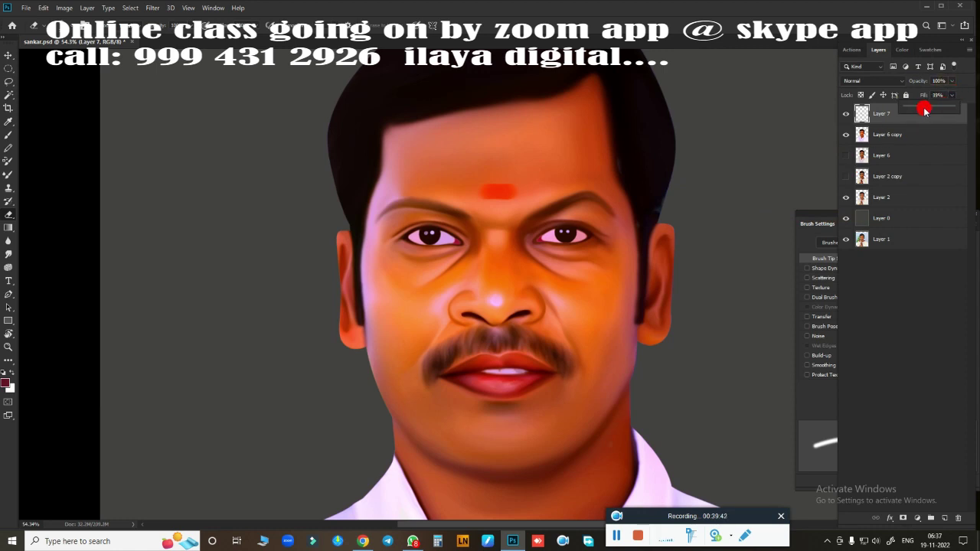
pyautogui.moveTo(926, 111); pyautogui.dragTo(912, 113)
pyautogui.click(847, 116)
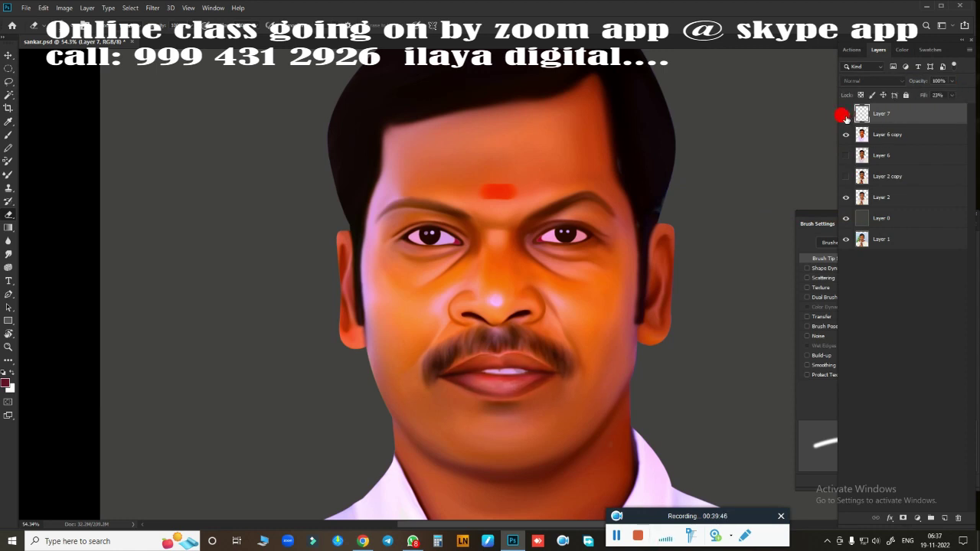
pyautogui.click(952, 96)
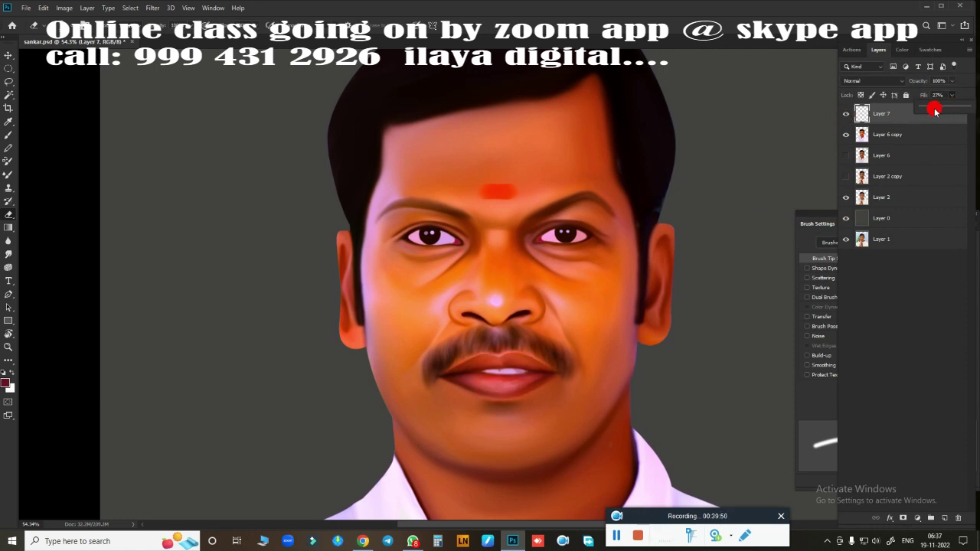
pyautogui.hotkey('ctrl', 'u')
pyautogui.moveTo(793, 154); pyautogui.dragTo(780, 154)
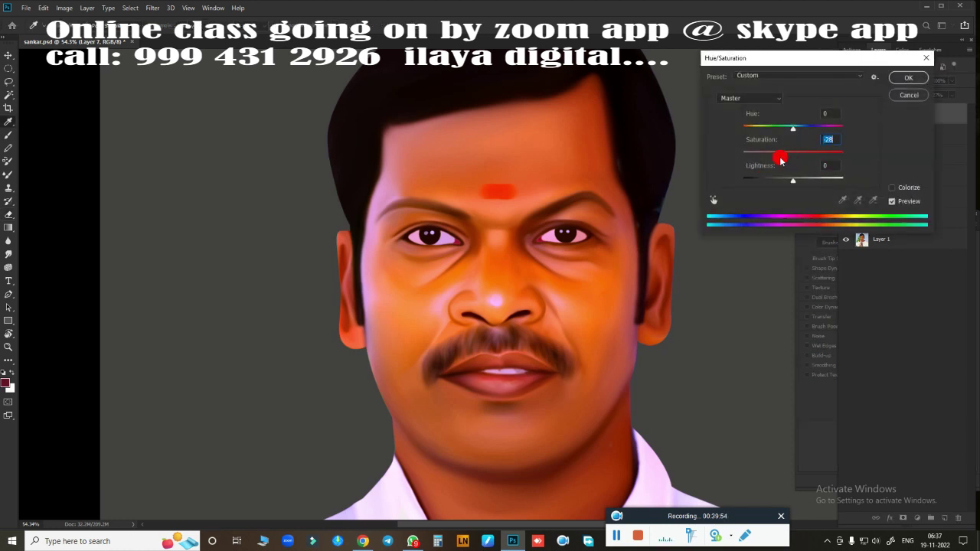
pyautogui.click(903, 80)
pyautogui.keyDown('shift'); pyautogui.click(861, 134); pyautogui.keyUp('shift')
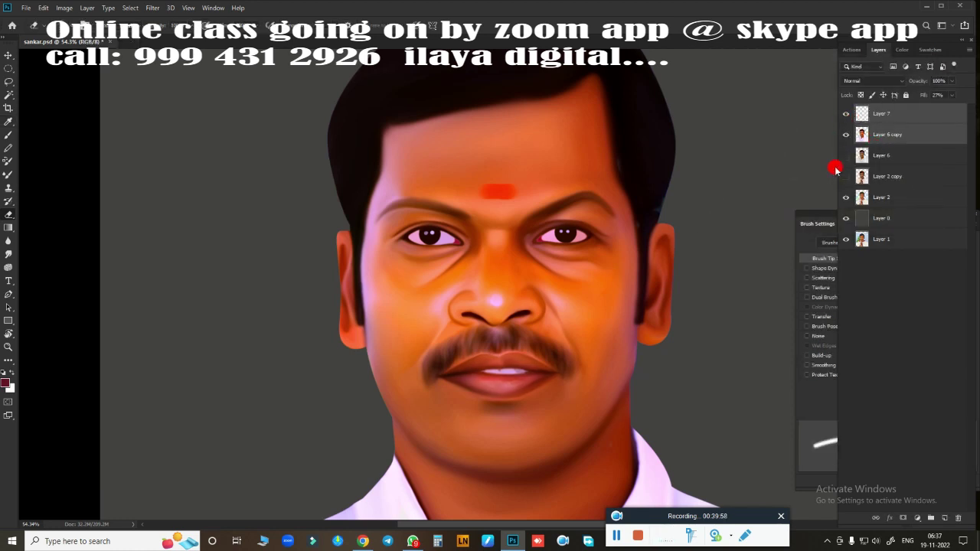
pyautogui.hotkey('ctrl', 'e')
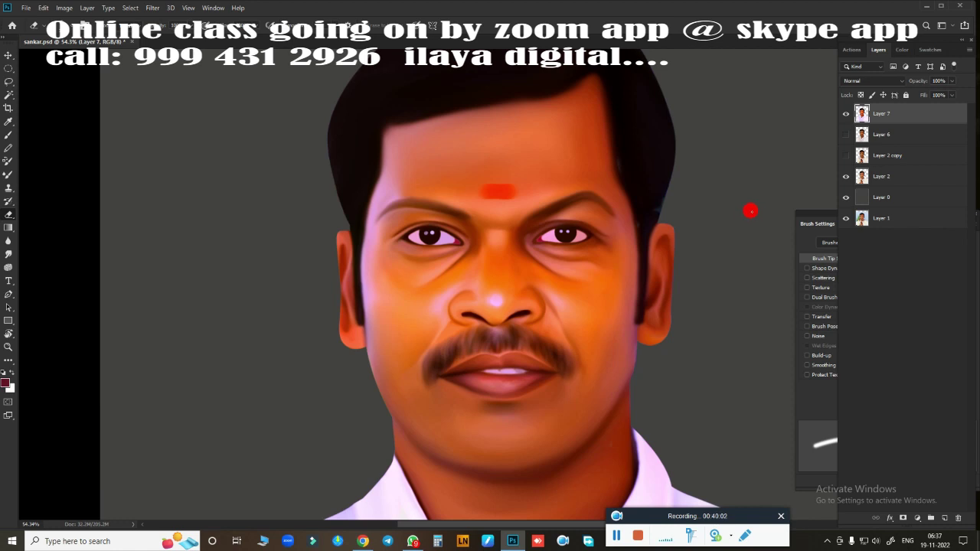
# Step: Lasso the left side of the face and hair, feather 175 px, copy to Layer 8
pyautogui.scroll(-3, 629, 263)
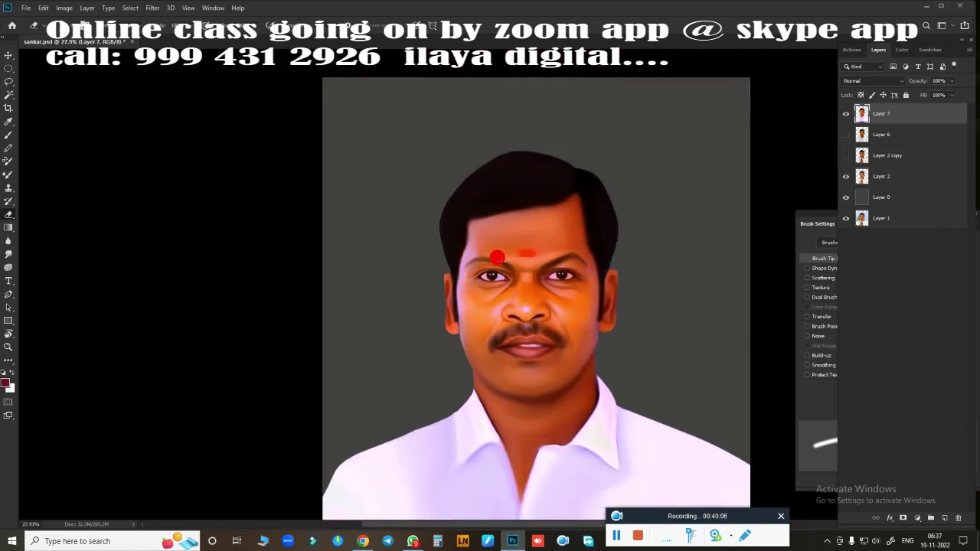
pyautogui.press('l')
pyautogui.moveTo(500, 246); pyautogui.dragTo(404, 440)
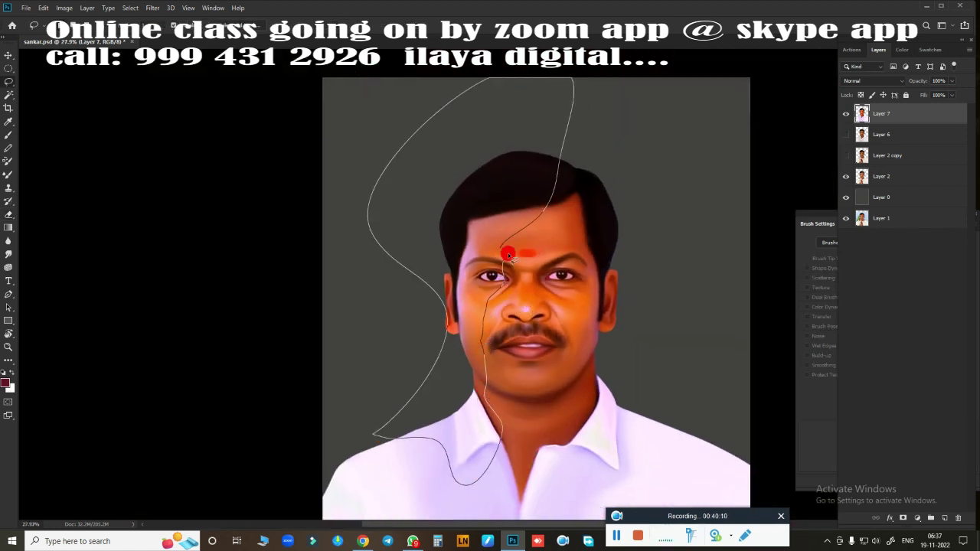
pyautogui.moveTo(508, 255)
pyautogui.mouseDown()
pyautogui.moveTo(488, 337)
pyautogui.moveTo(258, 361)
pyautogui.mouseUp()
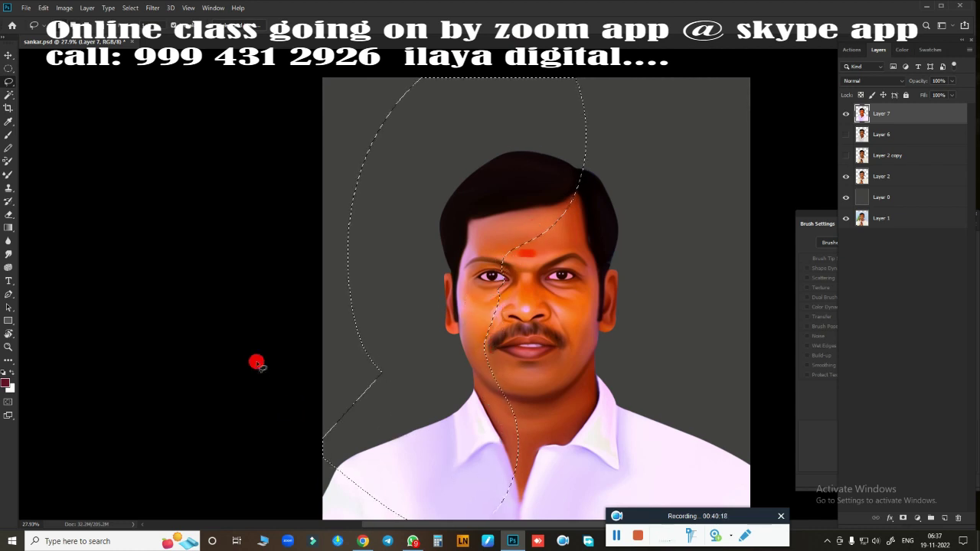
pyautogui.hotkey('shift', 'F6')
pyautogui.write('175')
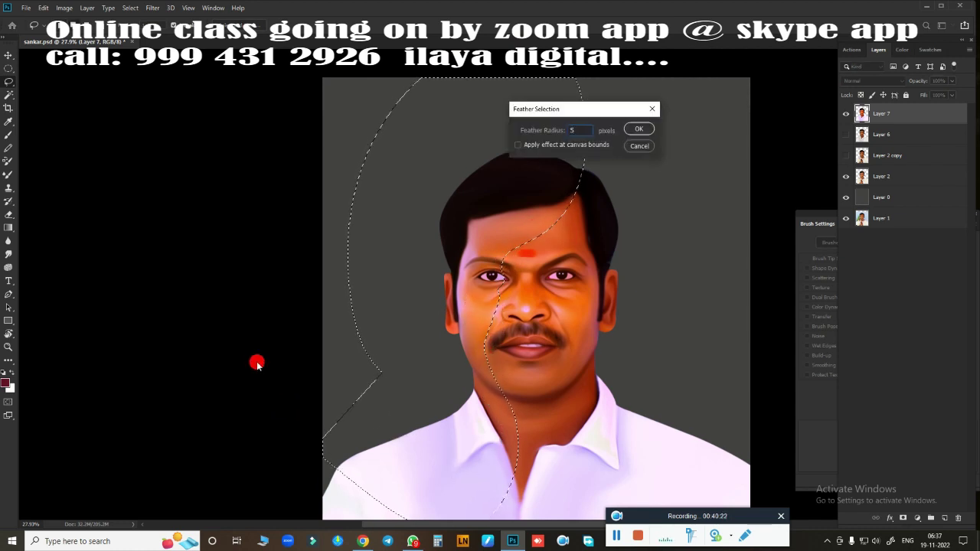
pyautogui.press('Return')
pyautogui.hotkey('ctrl', 'j')
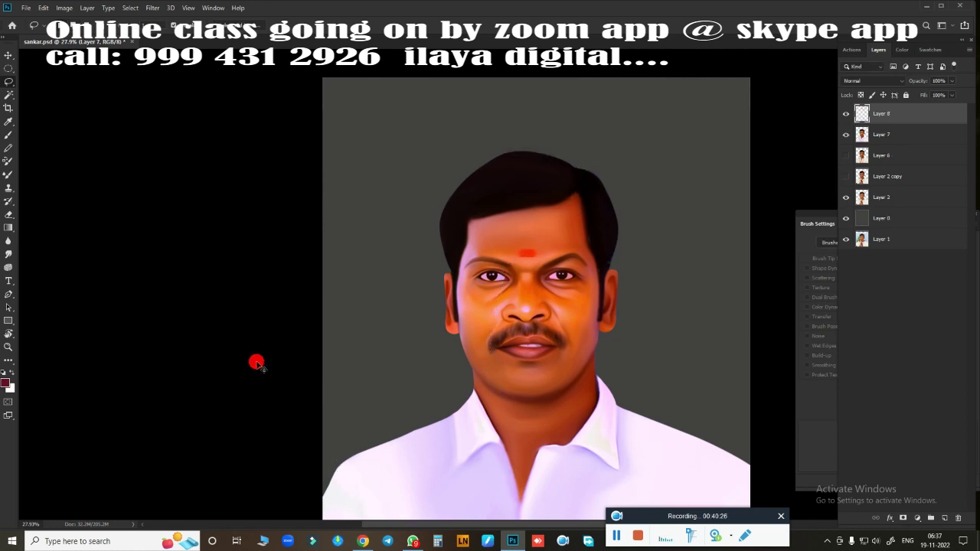
# Step: Copy a feathered right side of the face onto Layer 9, then open Color Balance
pyautogui.click(896, 138)
pyautogui.moveTo(612, 99); pyautogui.dragTo(560, 253)
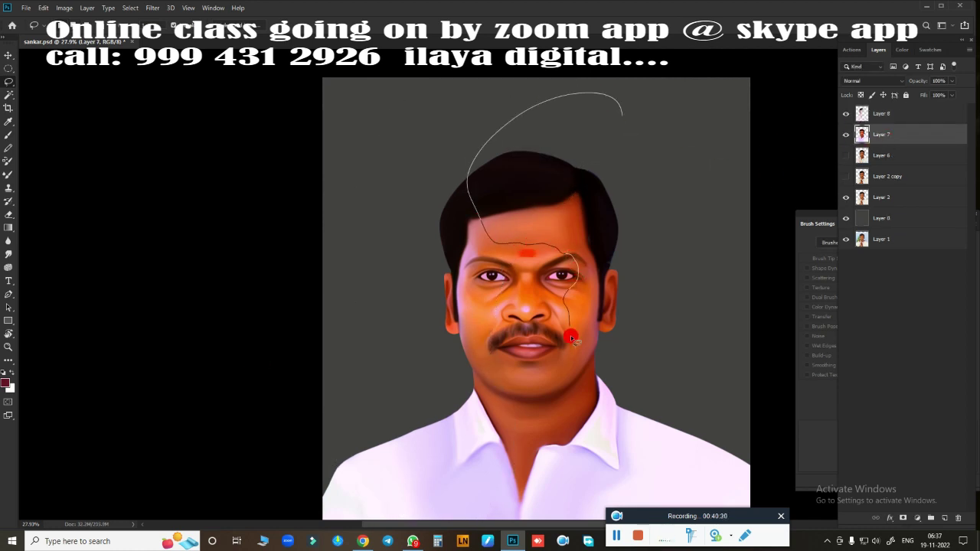
pyautogui.moveTo(572, 338); pyautogui.dragTo(651, 84)
pyautogui.hotkey('shift', 'F6')
pyautogui.press('Return')
pyautogui.hotkey('ctrl', 'j')
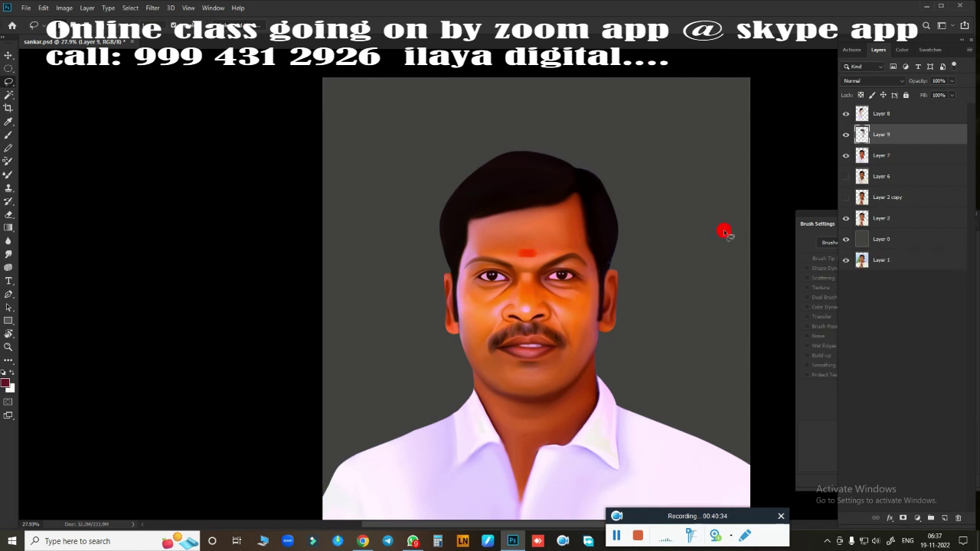
pyautogui.click(886, 116)
pyautogui.hotkey('ctrl', 'b')
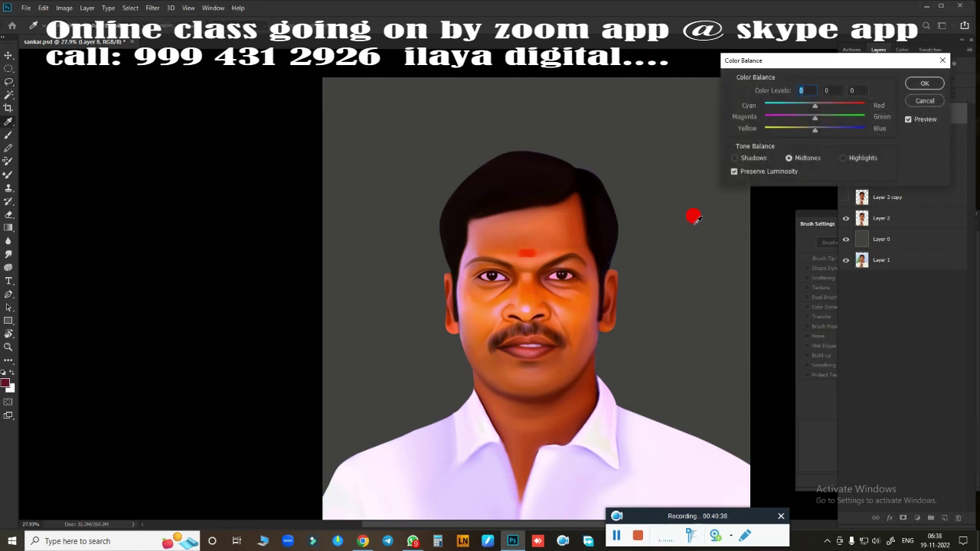
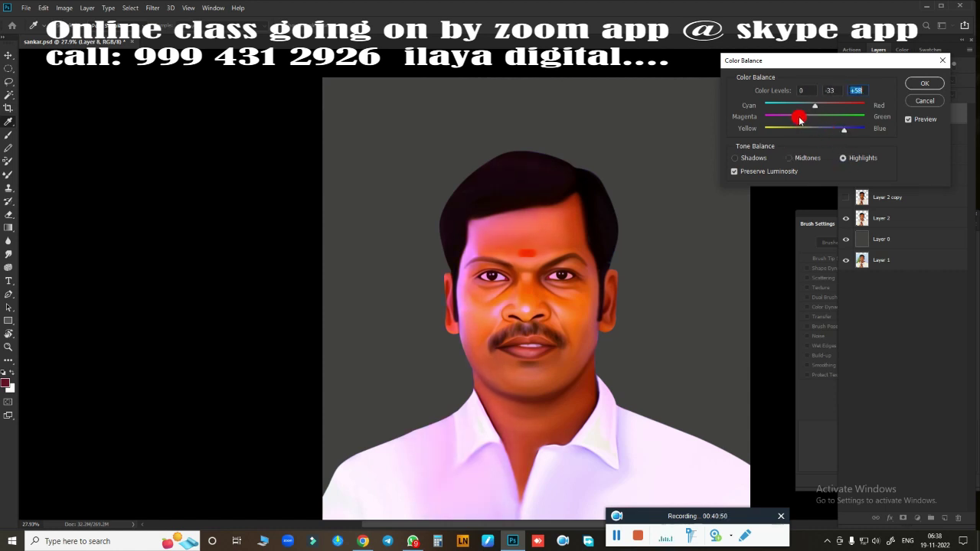
# Step: Apply a Color Balance adjustment to the portrait's highlights
pyautogui.click(908, 83)
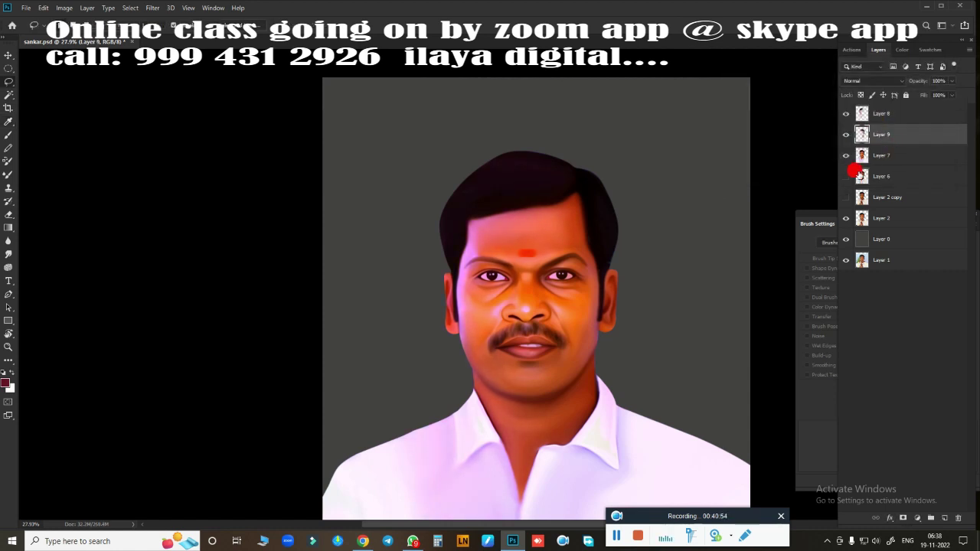
pyautogui.hotkey('ctrl', 'b')
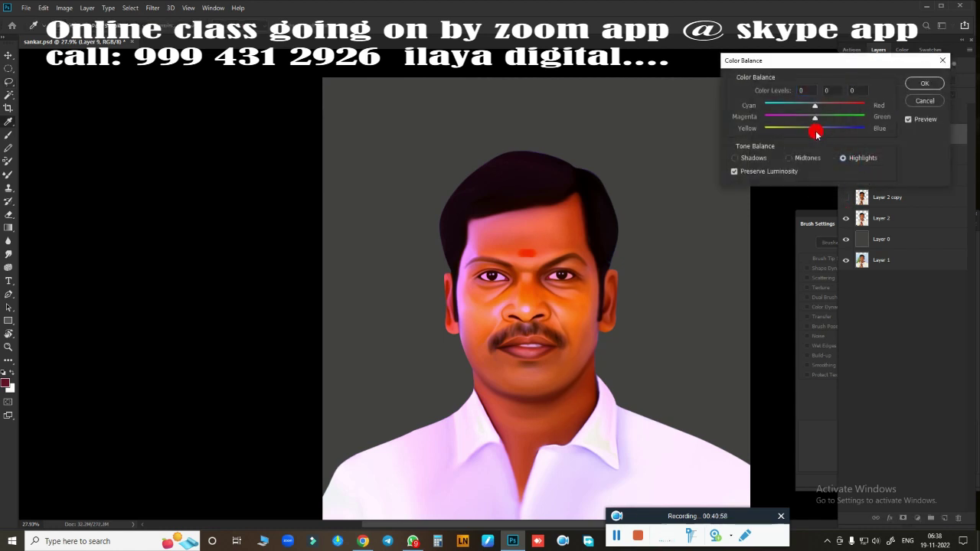
pyautogui.click(923, 84)
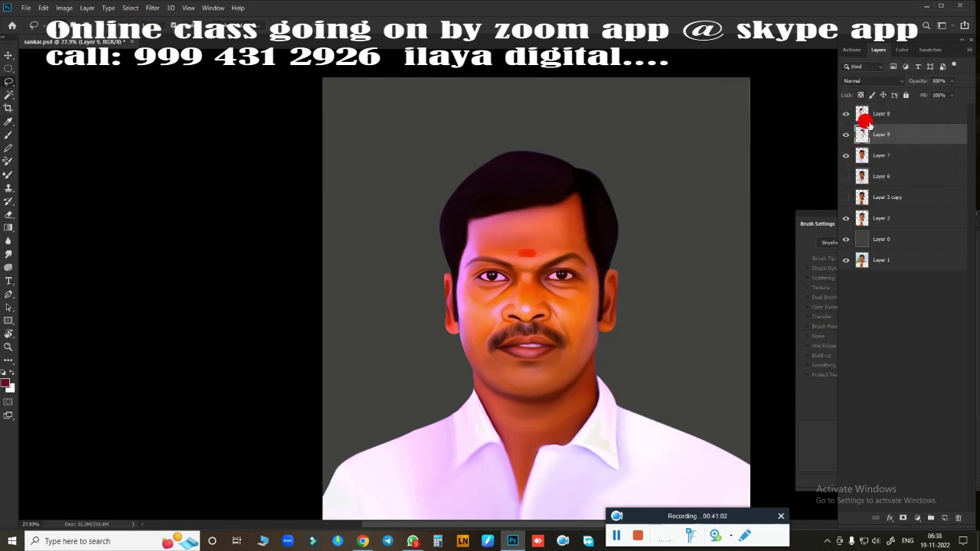
# Step: Duplicate Layer 7 and merge the copy into Layer 8
pyautogui.click(873, 155)
pyautogui.hotkey('ctrl', 'j')
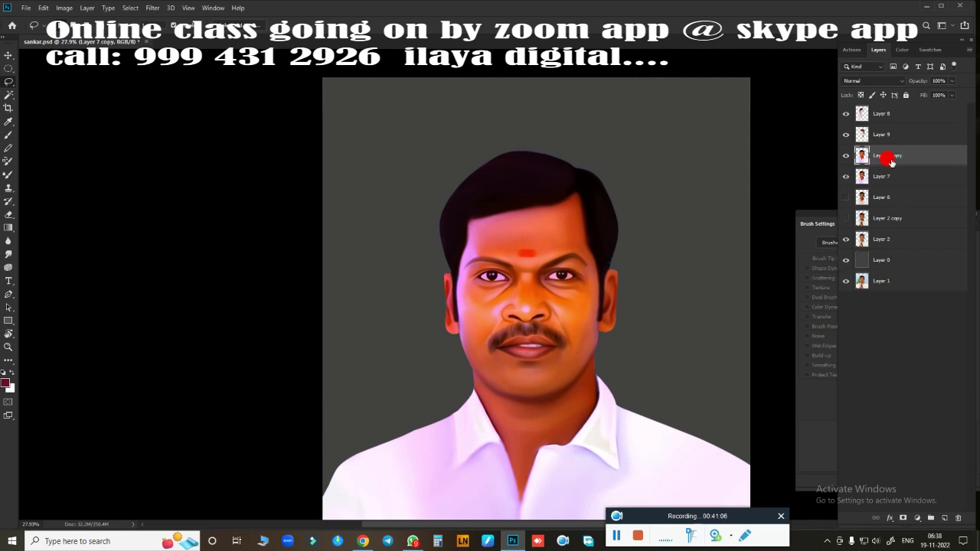
pyautogui.keyDown('shift'); pyautogui.click(881, 114); pyautogui.keyUp('shift')
pyautogui.hotkey('ctrl', 'e')
pyautogui.scroll(1, 635, 284)
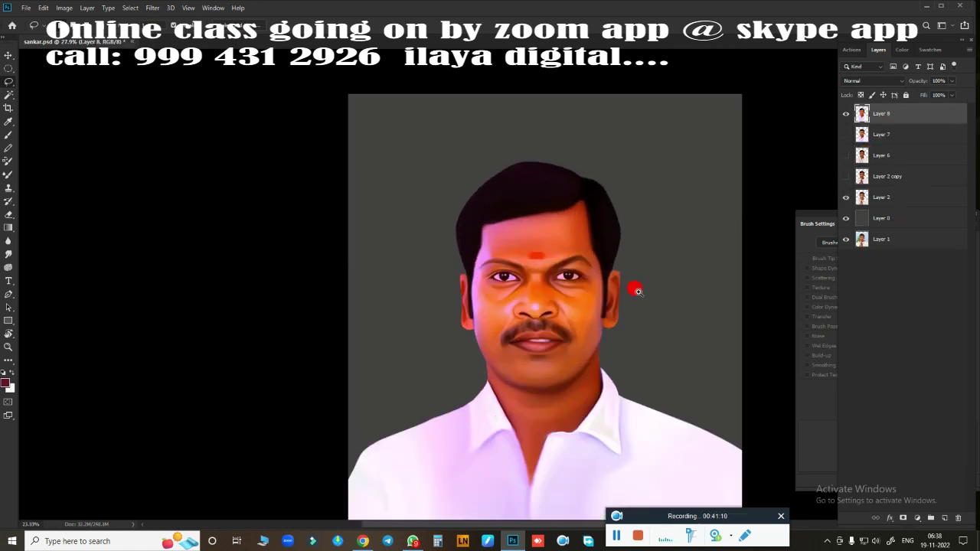
pyautogui.scroll(2, 623, 314)
pyautogui.scroll(-1, 623, 315)
pyautogui.scroll(-2, 643, 311)
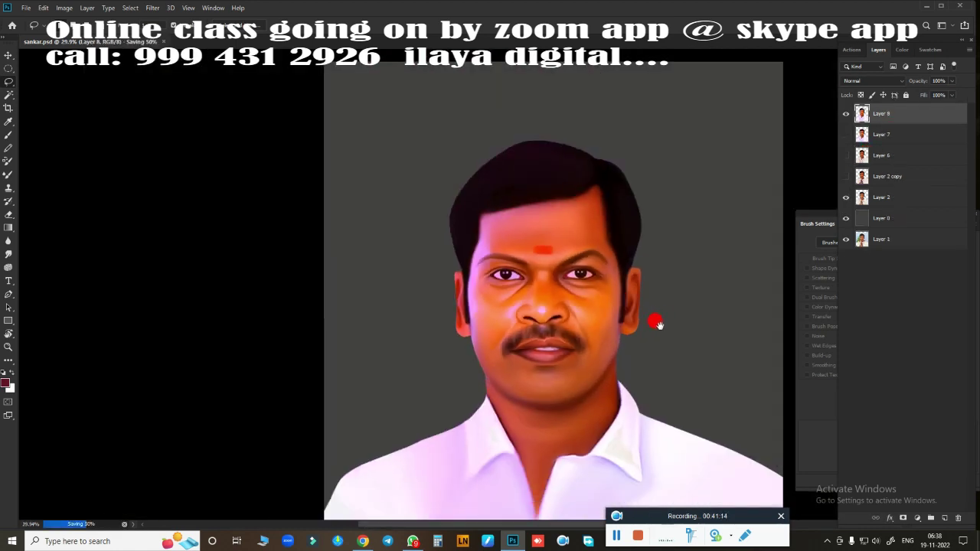
pyautogui.scroll(-2, 655, 322)
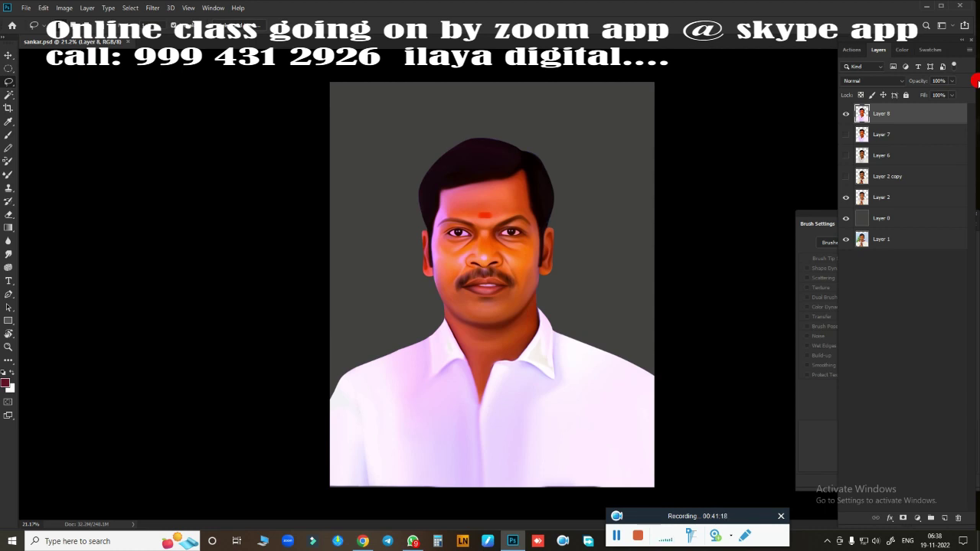
# Step: Group Layer 7, Layer 6 and Layer 2 copy into Group 1, then add empty Layer 9
pyautogui.click(879, 141)
pyautogui.keyDown('shift'); pyautogui.click(889, 177); pyautogui.keyUp('shift')
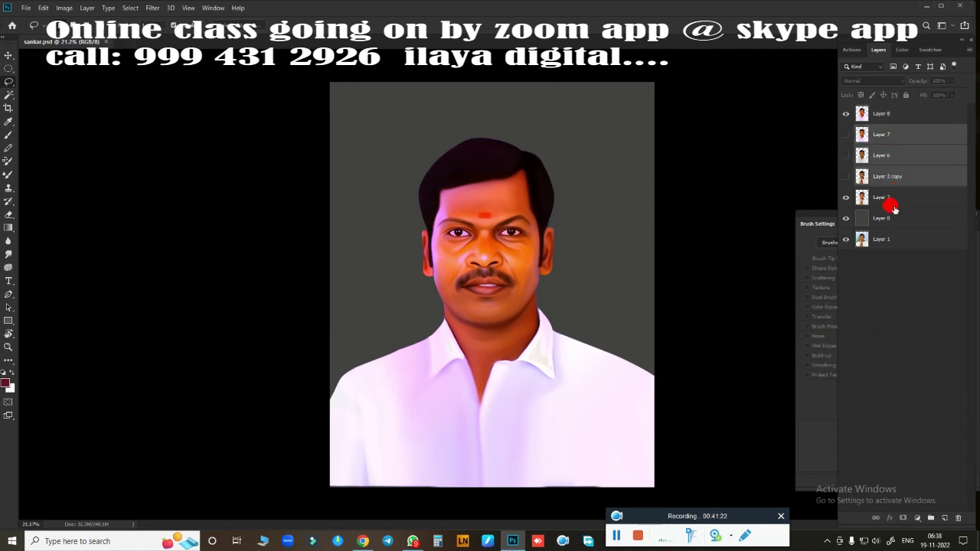
pyautogui.hotkey('ctrl', 'g')
pyautogui.click(944, 518)
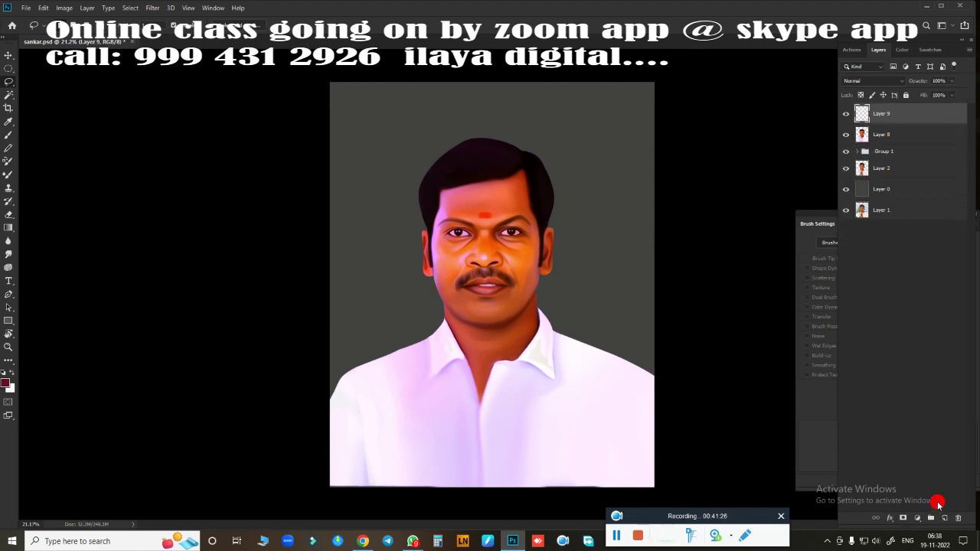
# Step: Choose a fine 10 px, 0% hardness brush preset for painting hair
pyautogui.press('b')
pyautogui.hotkey('ctrl', 'alt', 'i')
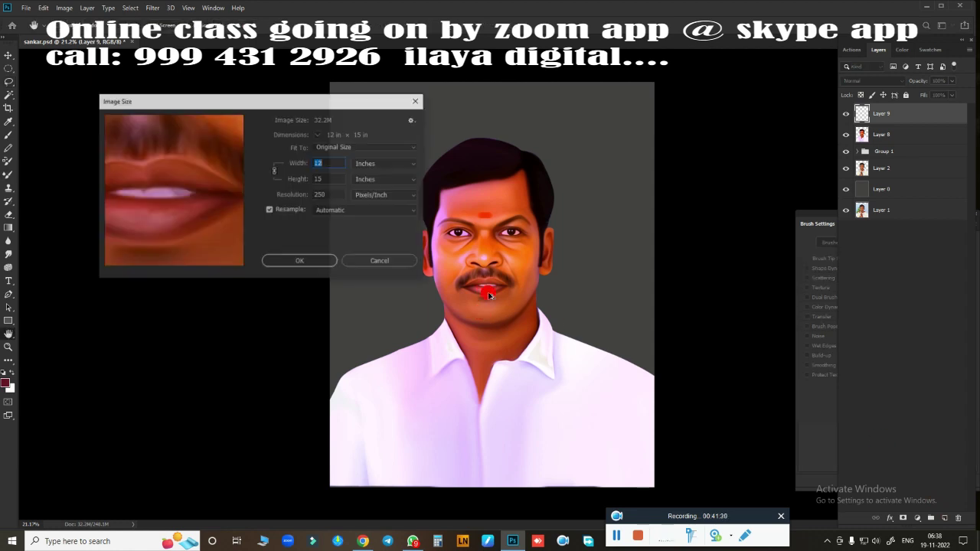
pyautogui.click(417, 99)
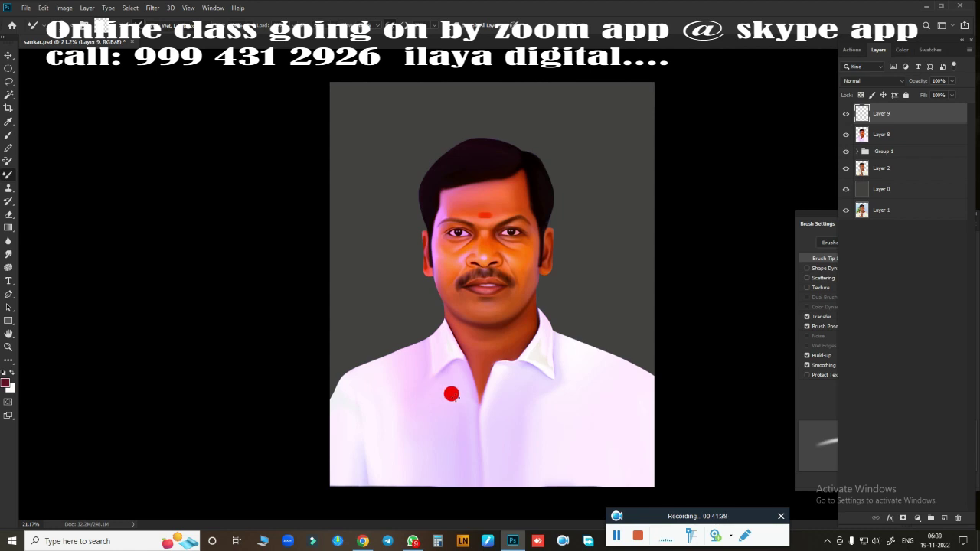
pyautogui.rightClick(462, 351)
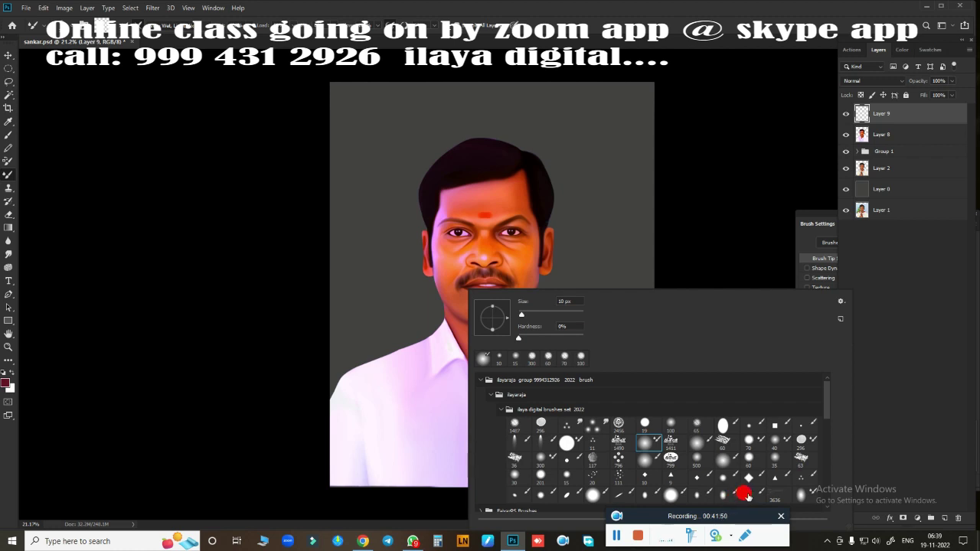
pyautogui.click(477, 261)
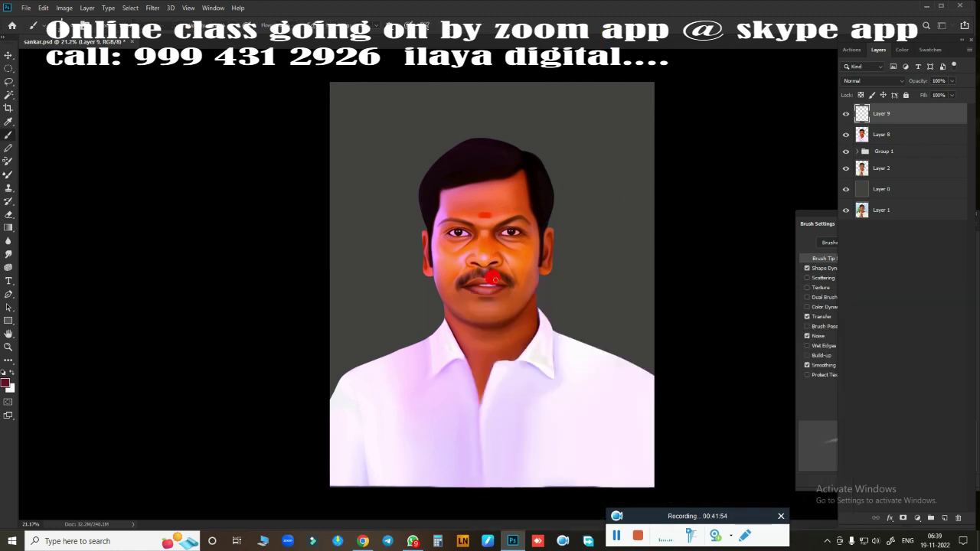
pyautogui.scroll(1, 492, 280)
# Step: Set the foreground painting colour to a light cyan blue-grey
pyautogui.scroll(1, 493, 280)
pyautogui.click(12, 389)
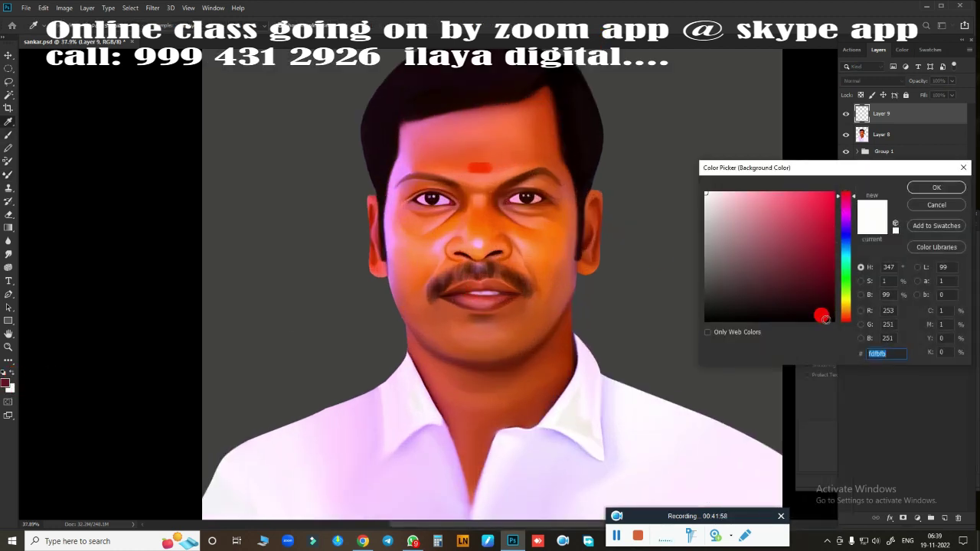
pyautogui.click(936, 188)
pyautogui.click(5, 382)
pyautogui.click(846, 251)
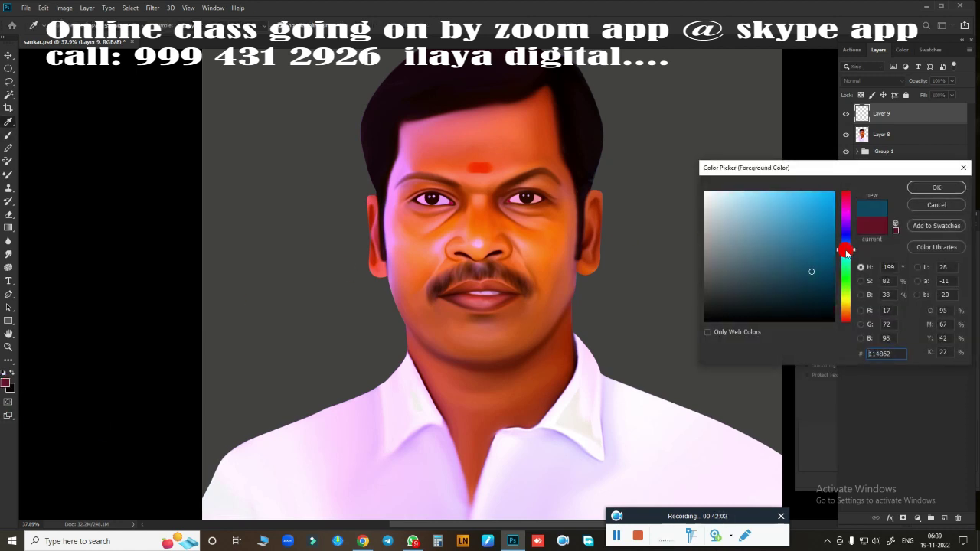
pyautogui.click(765, 198)
pyautogui.click(936, 187)
# Step: Make the brush slightly smaller
pyautogui.scroll(3, 504, 230)
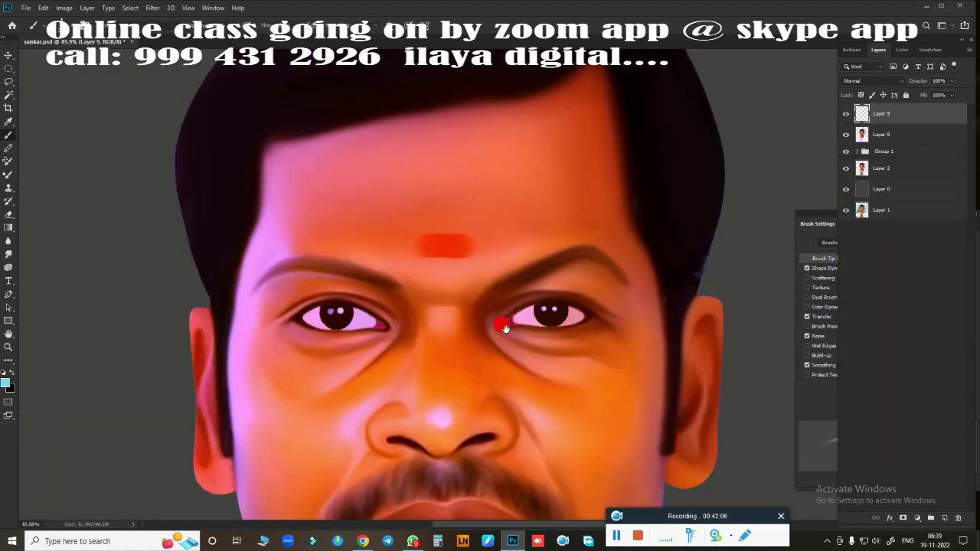
pyautogui.scroll(2, 505, 328)
pyautogui.scroll(2, 497, 390)
pyautogui.scroll(2, 519, 331)
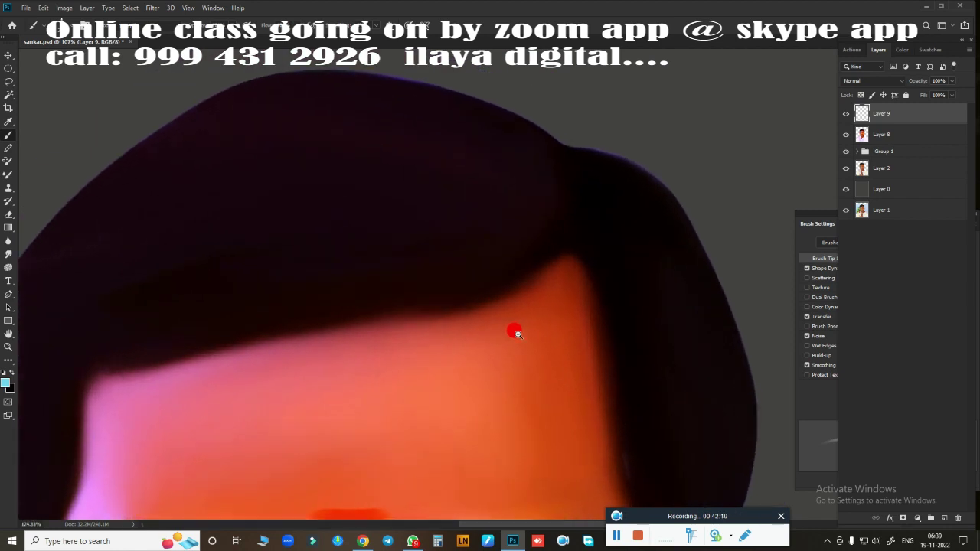
pyautogui.hscroll(-1, 549, 322)
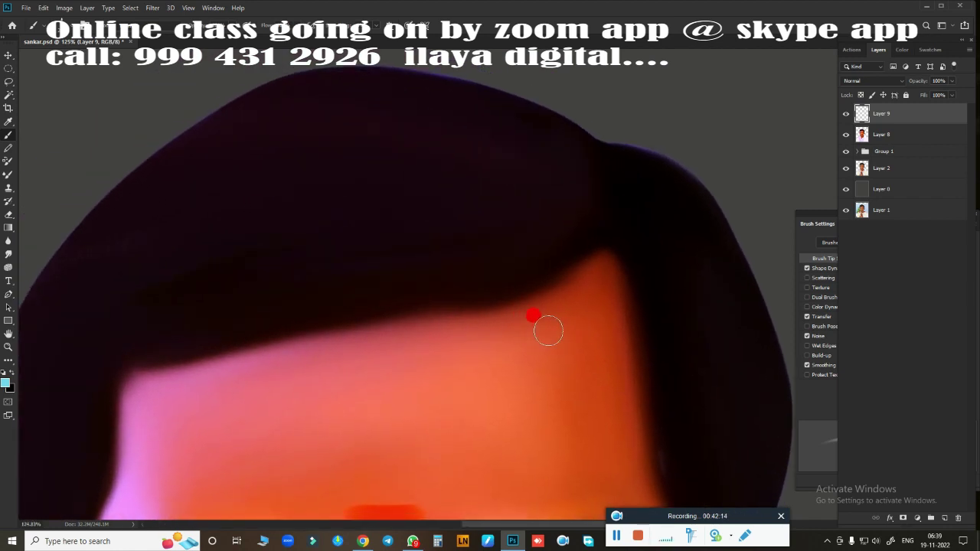
pyautogui.press('[')
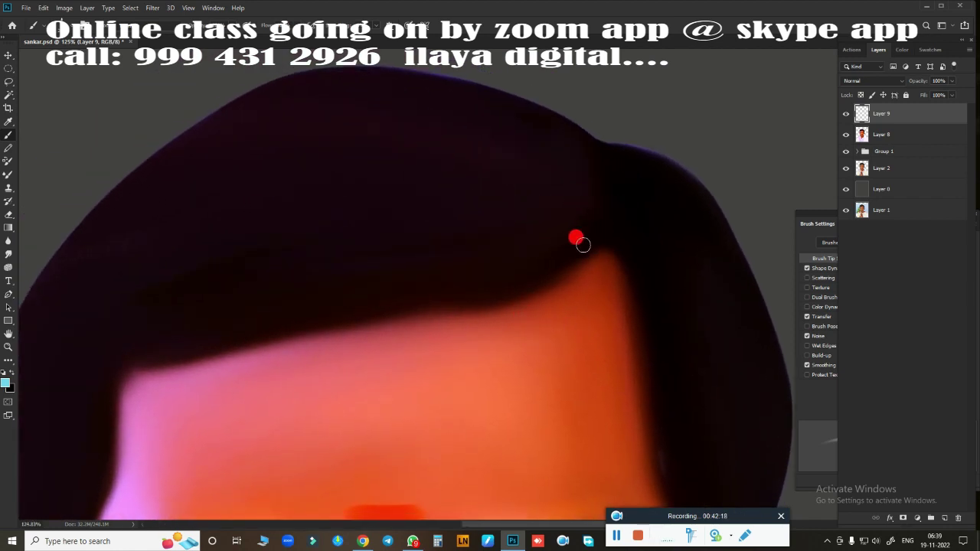
pyautogui.scroll(-1, 546, 321)
pyautogui.scroll(-1, 573, 332)
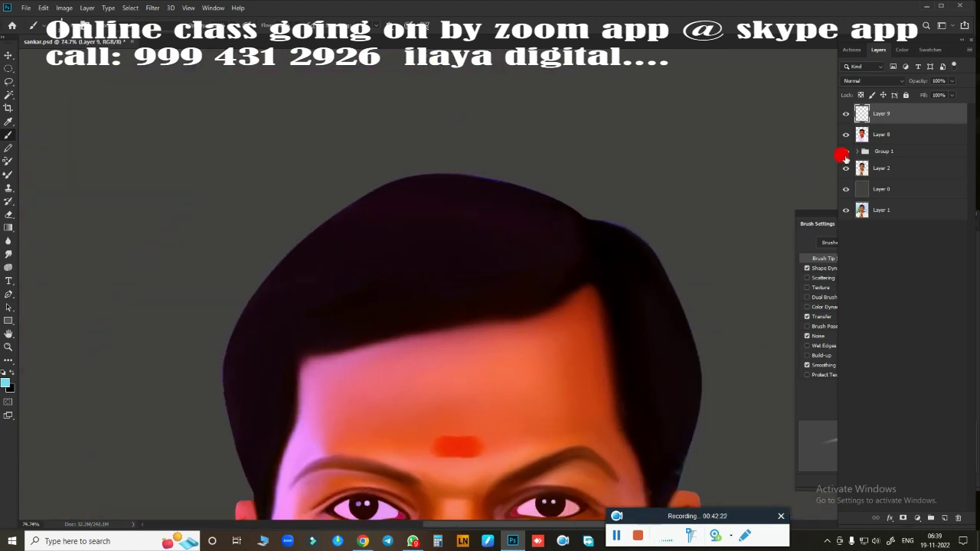
# Step: Hide Layer 8 to reveal the original photo's hairline as reference
pyautogui.click(846, 134)
pyautogui.scroll(-1, 547, 306)
pyautogui.scroll(1, 536, 329)
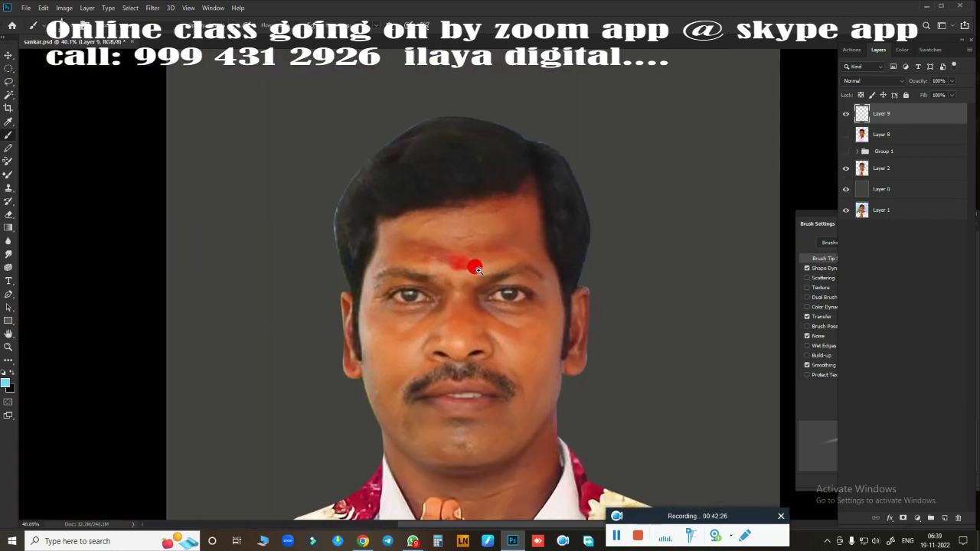
pyautogui.scroll(1, 516, 379)
pyautogui.scroll(1, 513, 379)
pyautogui.scroll(1, 484, 317)
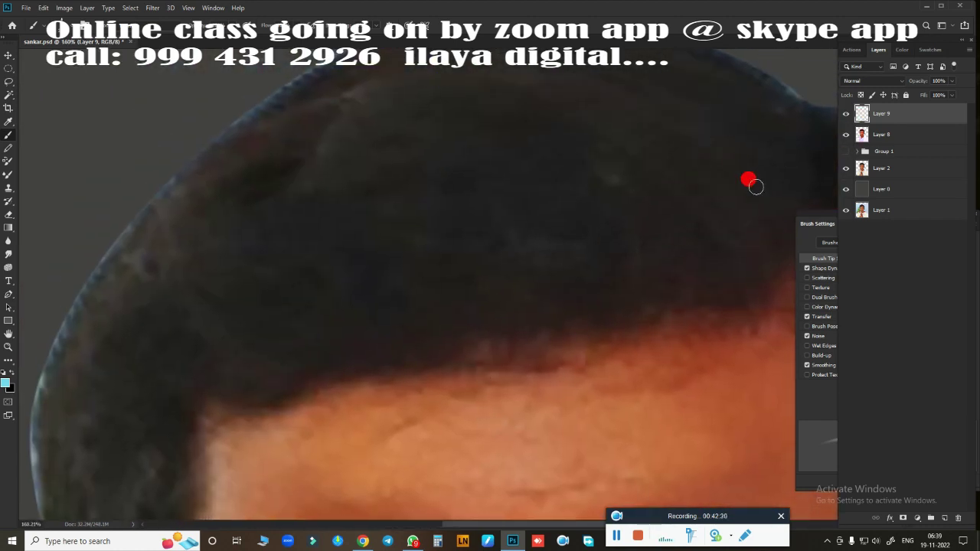
pyautogui.scroll(1, 565, 311)
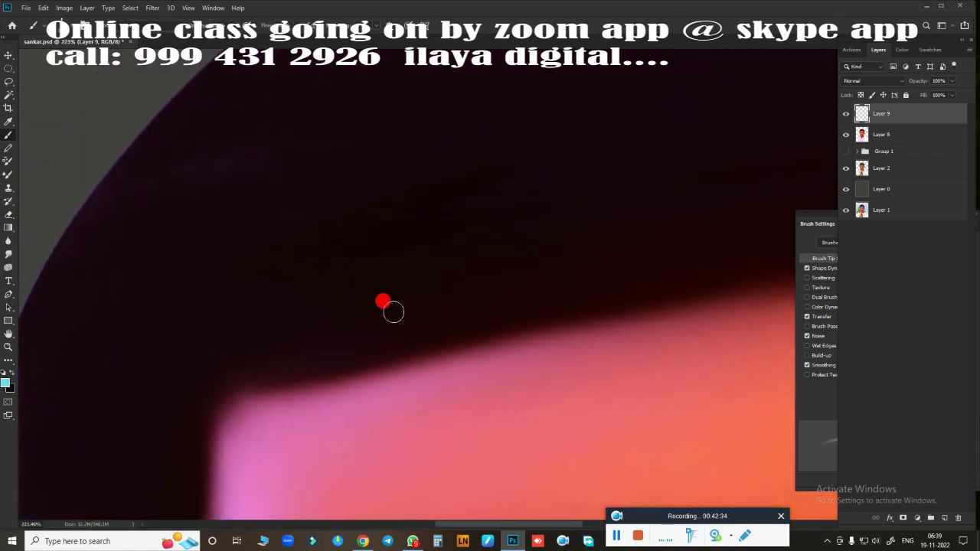
pyautogui.click(846, 135)
pyautogui.scroll(-1, 733, 207)
pyautogui.scroll(-2, 400, 339)
pyautogui.scroll(-1, 382, 350)
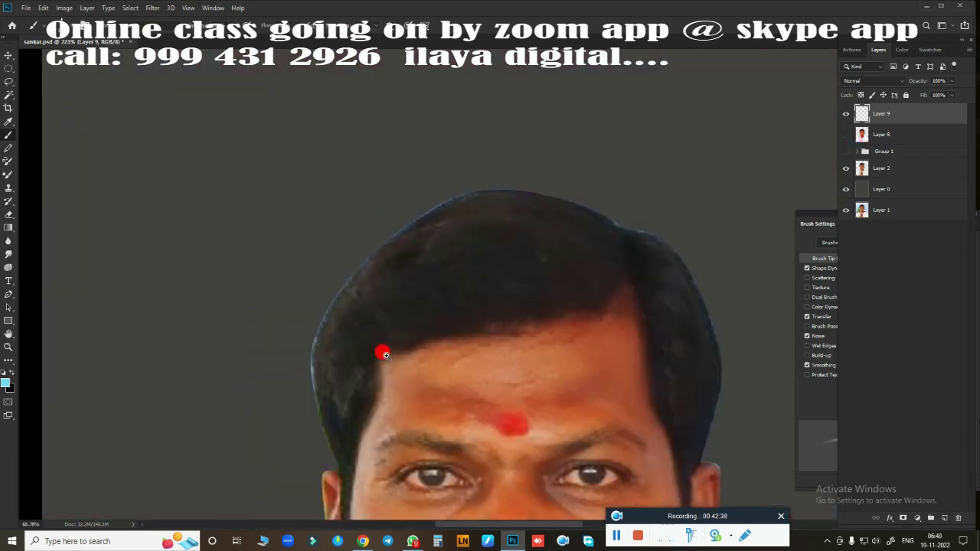
pyautogui.scroll(1, 455, 354)
pyautogui.scroll(1, 479, 329)
# Step: Rotate the view to follow the hair and paint light-blue strands, undoing the last stroke
pyautogui.scroll(1, 490, 352)
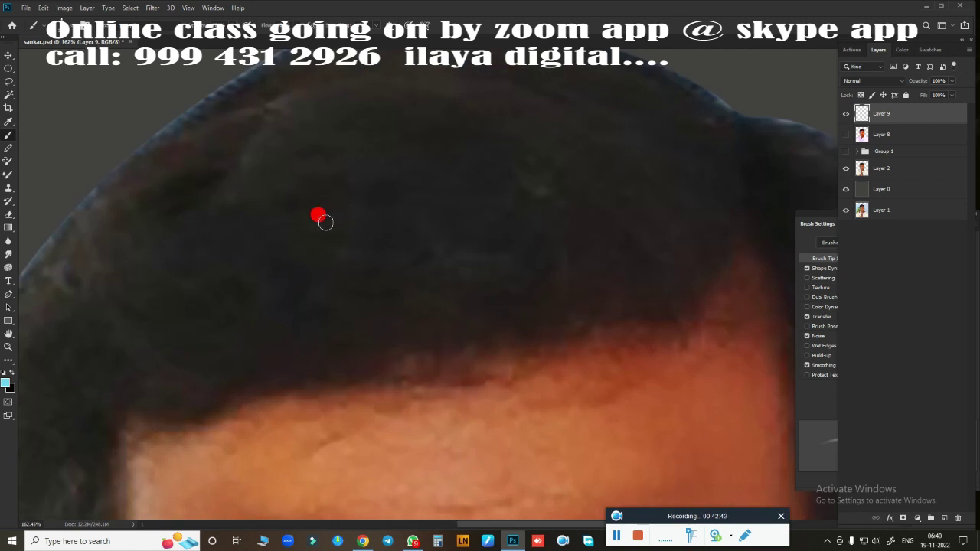
pyautogui.press('r')
pyautogui.moveTo(321, 217)
pyautogui.mouseDown()
pyautogui.moveTo(316, 314)
pyautogui.moveTo(409, 332)
pyautogui.mouseUp()
pyautogui.scroll(1, 567, 278)
pyautogui.scroll(1, 544, 286)
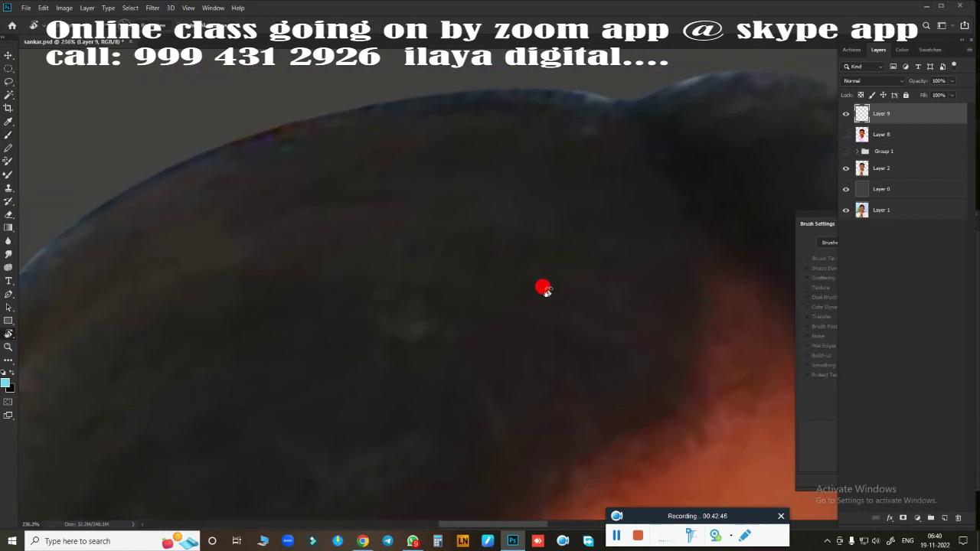
pyautogui.press('b')
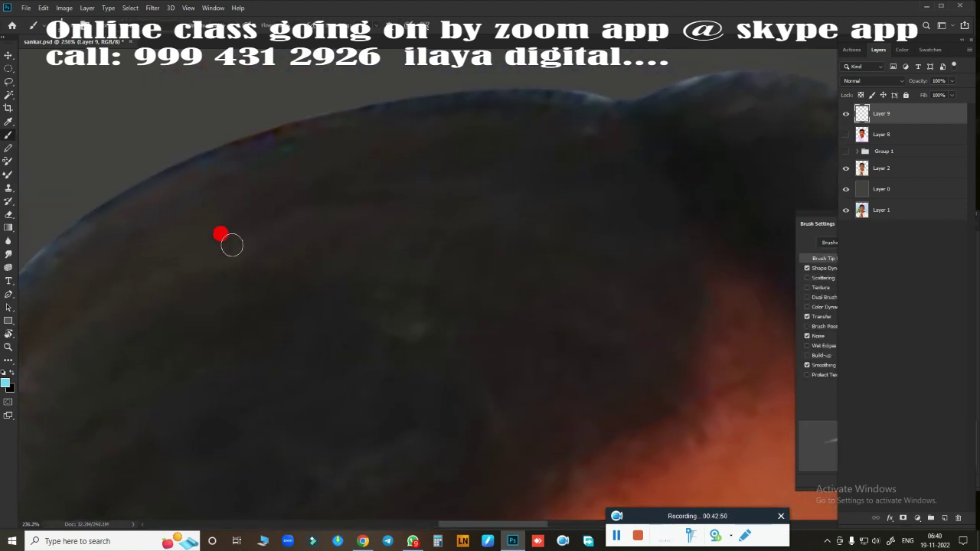
pyautogui.moveTo(306, 203); pyautogui.dragTo(598, 253)
pyautogui.moveTo(609, 196); pyautogui.dragTo(651, 242)
pyautogui.moveTo(544, 173)
pyautogui.mouseDown()
pyautogui.moveTo(420, 165)
pyautogui.moveTo(657, 223)
pyautogui.mouseUp()
pyautogui.hotkey('ctrl', 'z')
pyautogui.hotkey('ctrl', 'z')
# Step: Paint light-blue strands along the top and upper-middle of the hair
pyautogui.moveTo(602, 157)
pyautogui.mouseDown()
pyautogui.moveTo(462, 118)
pyautogui.moveTo(470, 104)
pyautogui.moveTo(628, 140)
pyautogui.moveTo(383, 76)
pyautogui.mouseUp()
pyautogui.scroll(-3, 532, 372)
pyautogui.moveTo(230, 344)
pyautogui.mouseDown()
pyautogui.moveTo(528, 289)
pyautogui.moveTo(345, 262)
pyautogui.mouseUp()
pyautogui.moveTo(360, 210)
pyautogui.mouseDown()
pyautogui.moveTo(579, 249)
pyautogui.moveTo(475, 184)
pyautogui.mouseUp()
pyautogui.moveTo(606, 227); pyautogui.dragTo(376, 190)
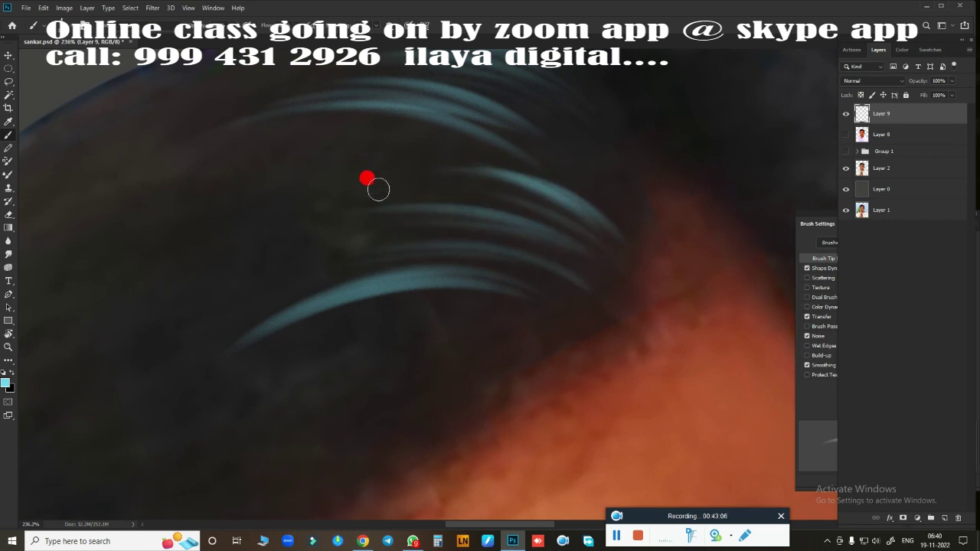
pyautogui.moveTo(516, 189); pyautogui.dragTo(628, 249)
# Step: Paint light-blue strands across the lower hair
pyautogui.moveTo(253, 440)
pyautogui.mouseDown()
pyautogui.moveTo(482, 354)
pyautogui.moveTo(307, 390)
pyautogui.mouseUp()
pyautogui.moveTo(343, 350)
pyautogui.mouseDown()
pyautogui.moveTo(569, 329)
pyautogui.moveTo(330, 329)
pyautogui.mouseUp()
pyautogui.scroll(-3, 291, 357)
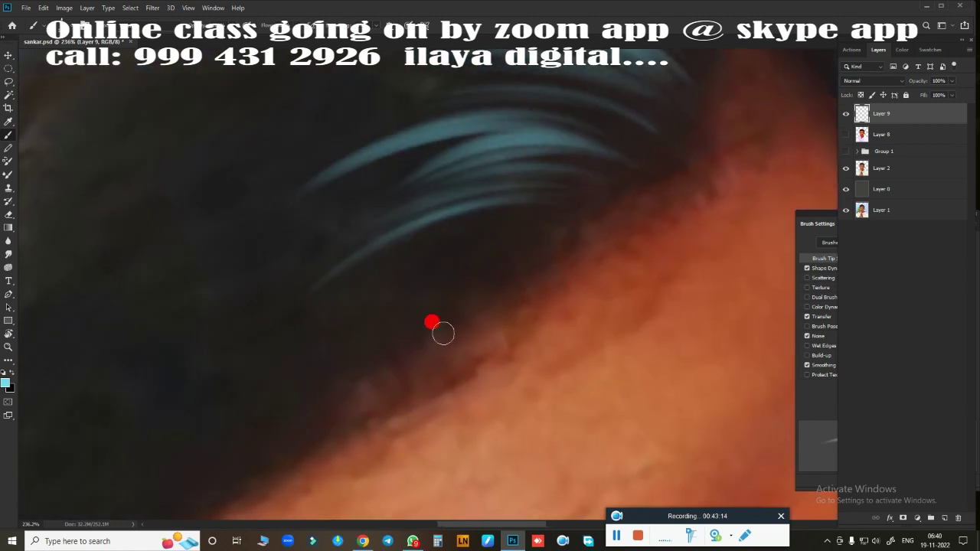
pyautogui.moveTo(438, 332)
pyautogui.mouseDown()
pyautogui.moveTo(350, 308)
pyautogui.moveTo(444, 250)
pyautogui.mouseUp()
pyautogui.moveTo(360, 306); pyautogui.dragTo(480, 227)
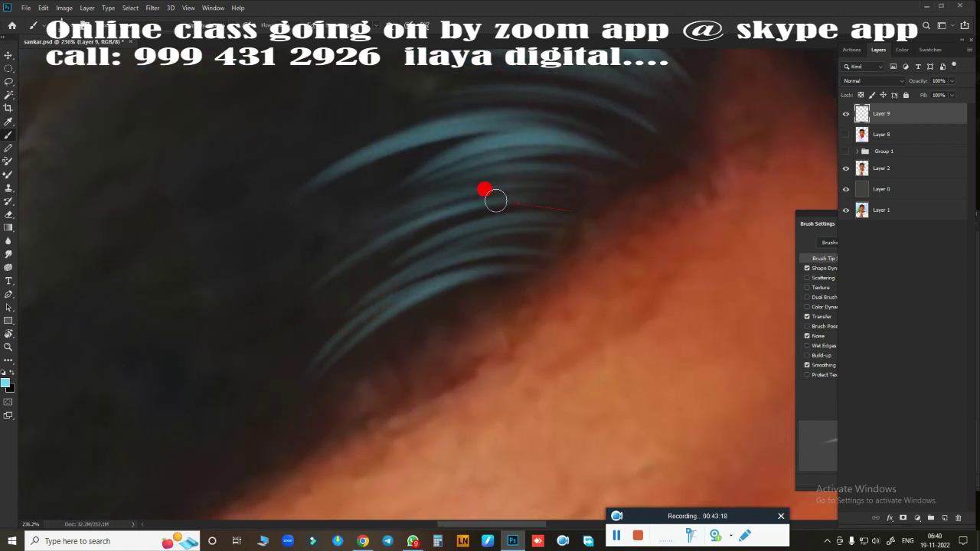
pyautogui.scroll(3, 393, 475)
pyautogui.scroll(3, 580, 400)
pyautogui.scroll(2, 618, 332)
# Step: Zoom in on the forehead hairline and paint a blue strand along it
pyautogui.moveTo(617, 333); pyautogui.dragTo(532, 299)
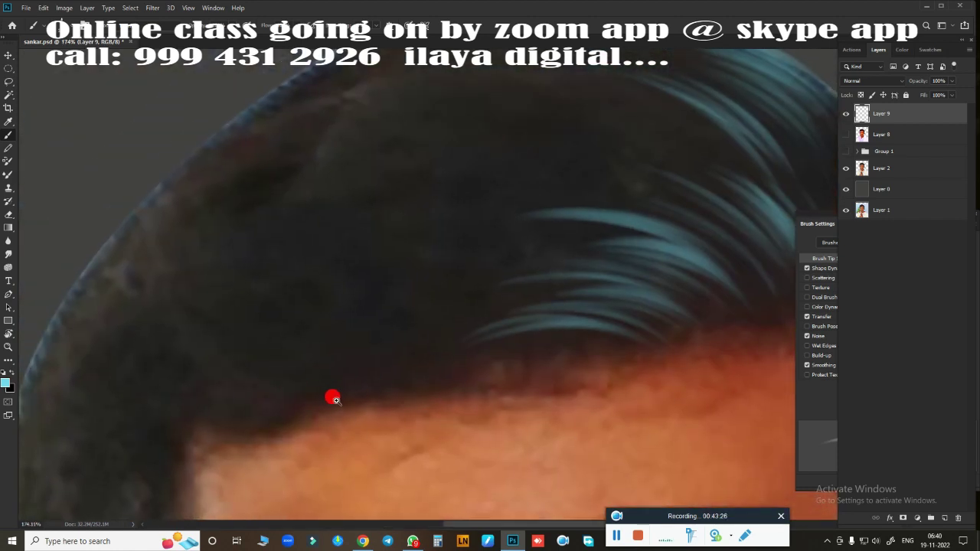
pyautogui.moveTo(335, 400); pyautogui.dragTo(368, 398)
pyautogui.moveTo(80, 298); pyautogui.dragTo(319, 354)
pyautogui.hotkey('ctrl', 'z')
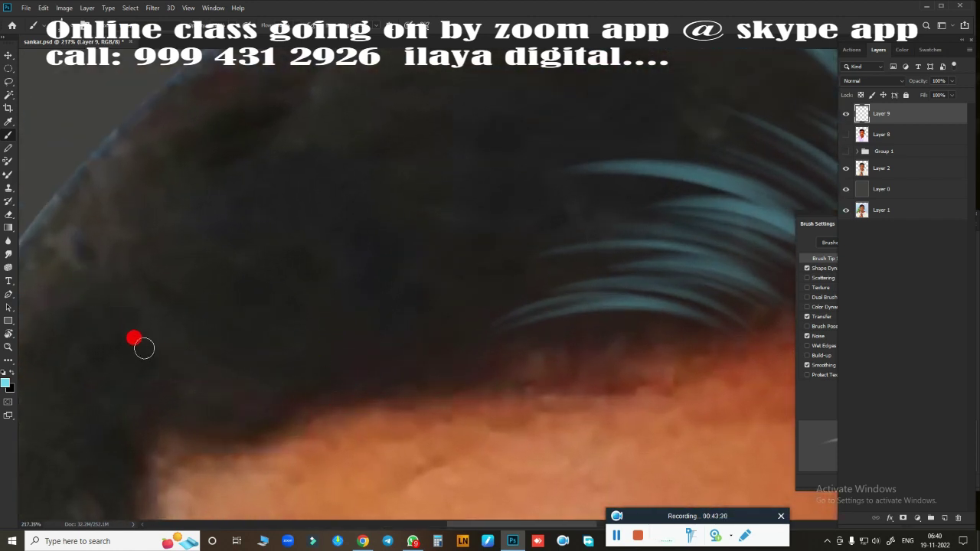
pyautogui.moveTo(126, 331); pyautogui.dragTo(402, 344)
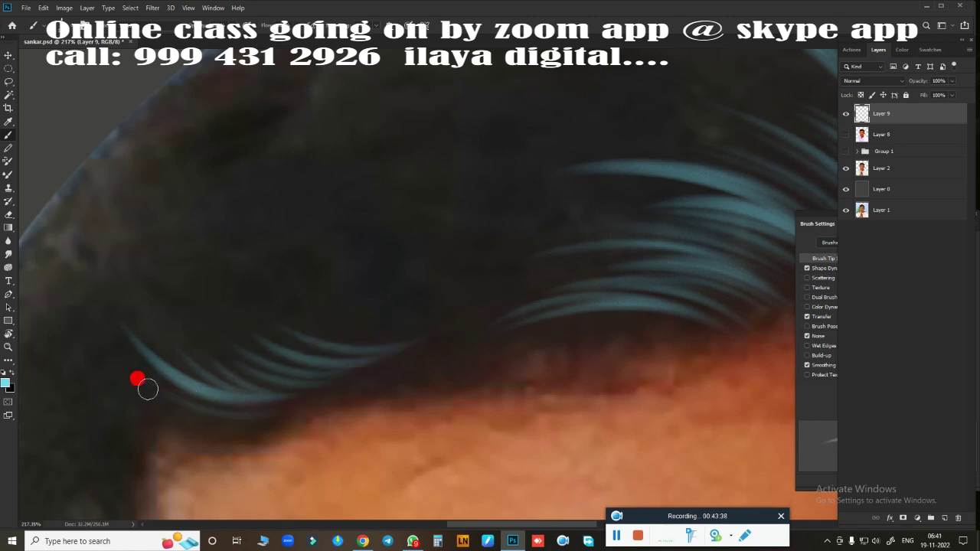
pyautogui.scroll(3, 401, 344)
# Step: Add faint blue strands along the left side of the hairline
pyautogui.moveTo(139, 329); pyautogui.dragTo(290, 369)
pyautogui.moveTo(193, 322); pyautogui.dragTo(417, 300)
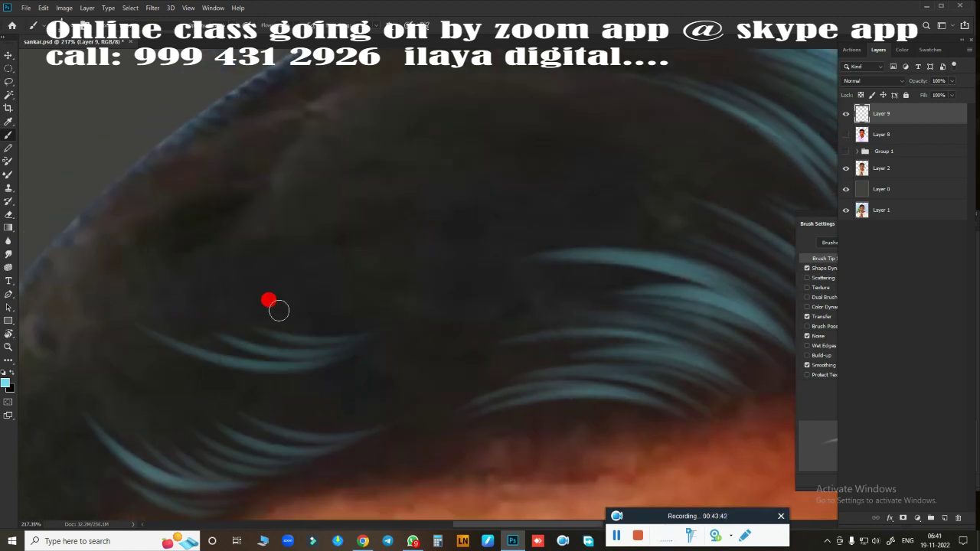
pyautogui.moveTo(249, 394); pyautogui.dragTo(532, 271)
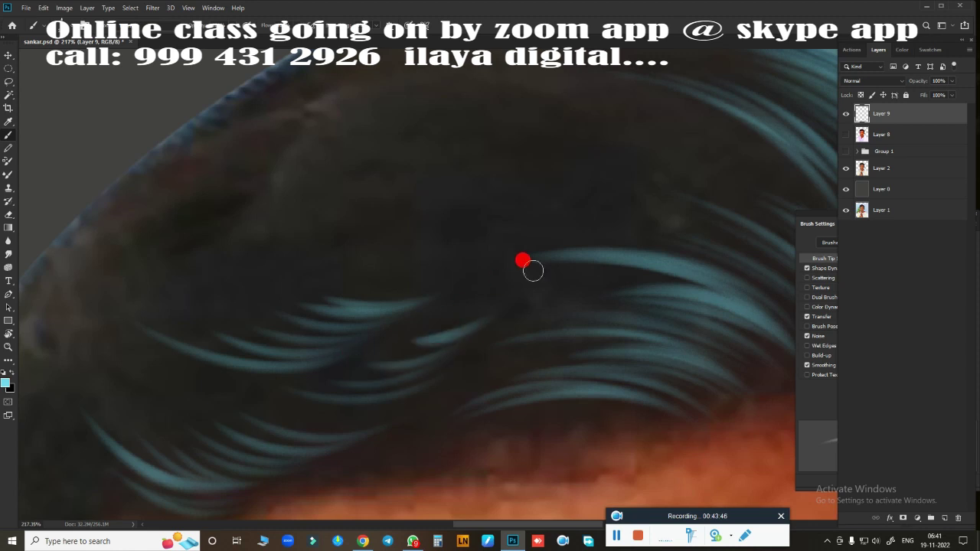
pyautogui.scroll(-4, 460, 306)
pyautogui.moveTo(246, 346); pyautogui.dragTo(278, 327)
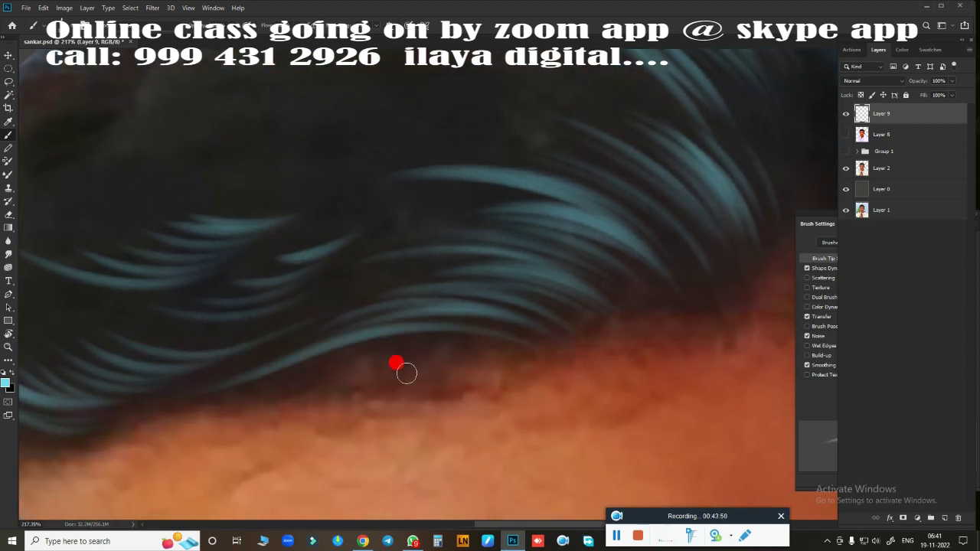
pyautogui.moveTo(263, 393)
pyautogui.mouseDown()
pyautogui.moveTo(452, 382)
pyautogui.moveTo(359, 341)
pyautogui.mouseUp()
pyautogui.scroll(4, 359, 342)
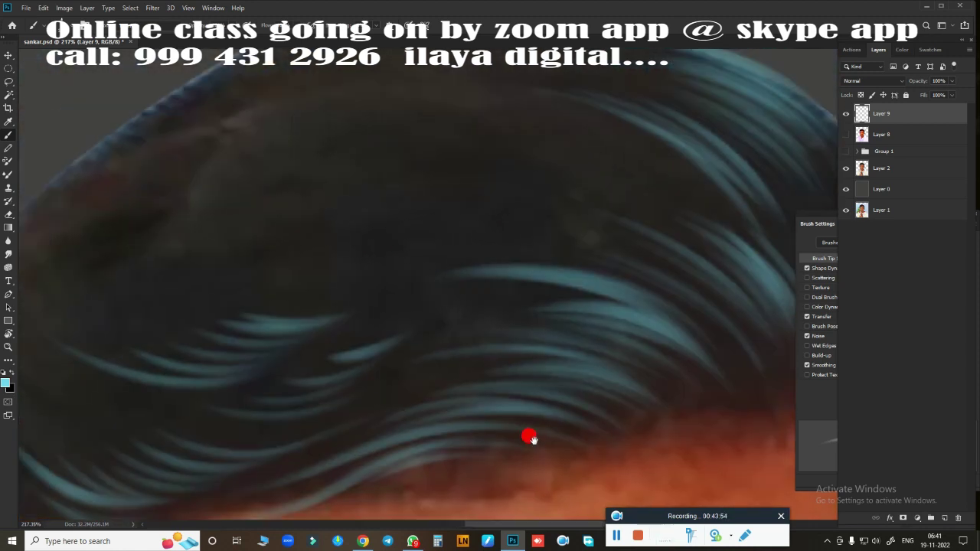
pyautogui.scroll(3, 534, 299)
# Step: Paint blue strands across the scalp and along its top edge
pyautogui.moveTo(416, 288)
pyautogui.mouseDown()
pyautogui.moveTo(491, 286)
pyautogui.moveTo(416, 260)
pyautogui.moveTo(626, 300)
pyautogui.moveTo(543, 248)
pyautogui.mouseUp()
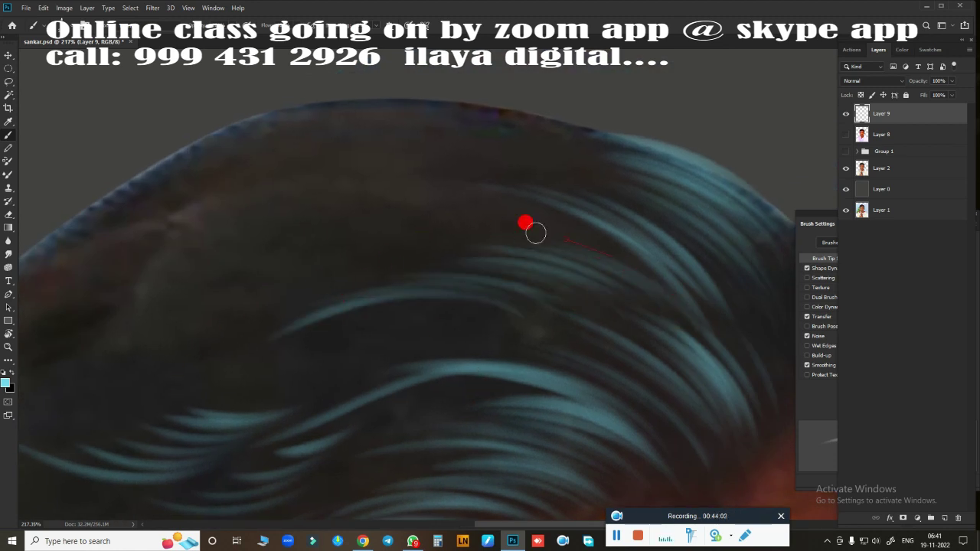
pyautogui.scroll(3, 537, 230)
pyautogui.moveTo(230, 356)
pyautogui.mouseDown()
pyautogui.moveTo(495, 267)
pyautogui.moveTo(419, 238)
pyautogui.moveTo(654, 240)
pyautogui.moveTo(633, 210)
pyautogui.mouseUp()
pyautogui.moveTo(528, 184)
pyautogui.mouseDown()
pyautogui.moveTo(748, 196)
pyautogui.moveTo(490, 157)
pyautogui.mouseUp()
pyautogui.scroll(1, 321, 398)
pyautogui.moveTo(236, 308); pyautogui.dragTo(454, 177)
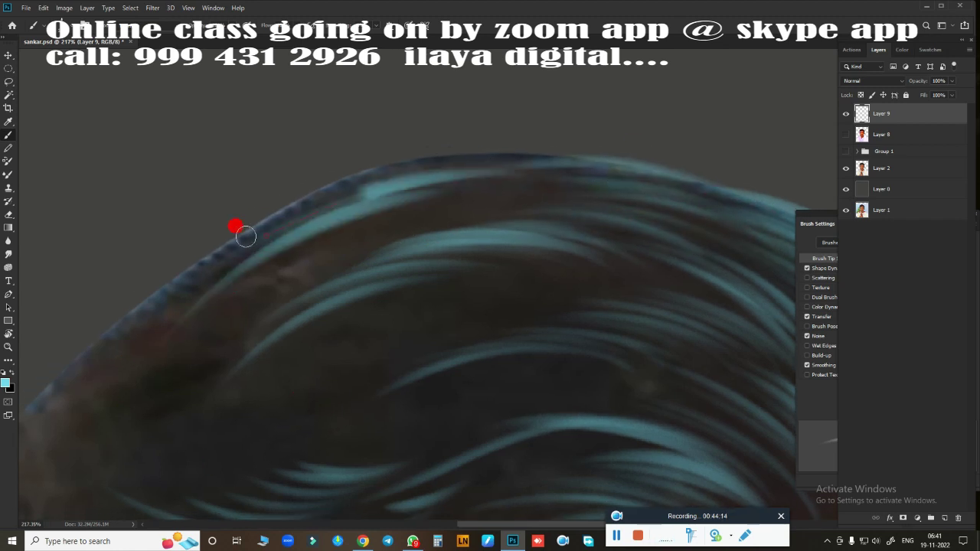
pyautogui.moveTo(235, 221); pyautogui.dragTo(620, 160)
pyautogui.moveTo(199, 243); pyautogui.dragTo(607, 168)
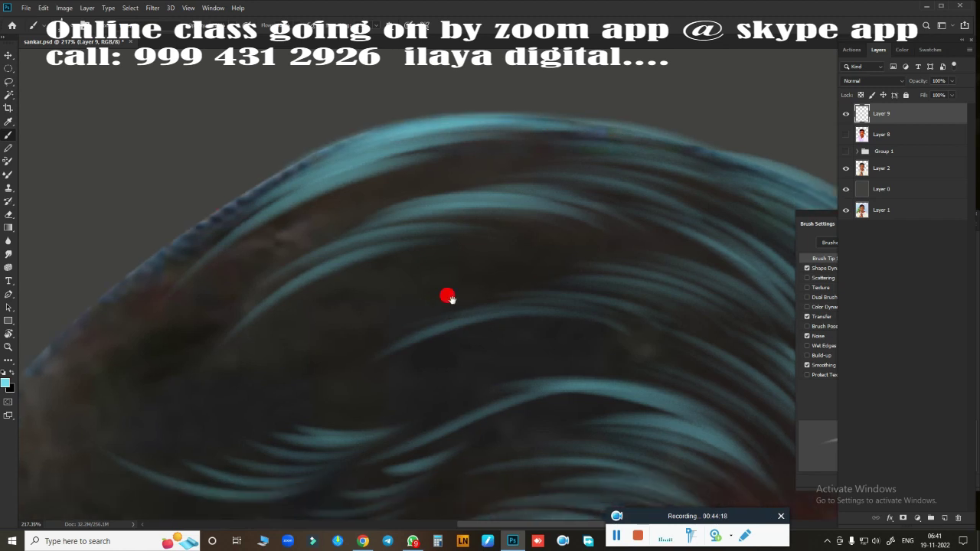
pyautogui.scroll(-2, 446, 293)
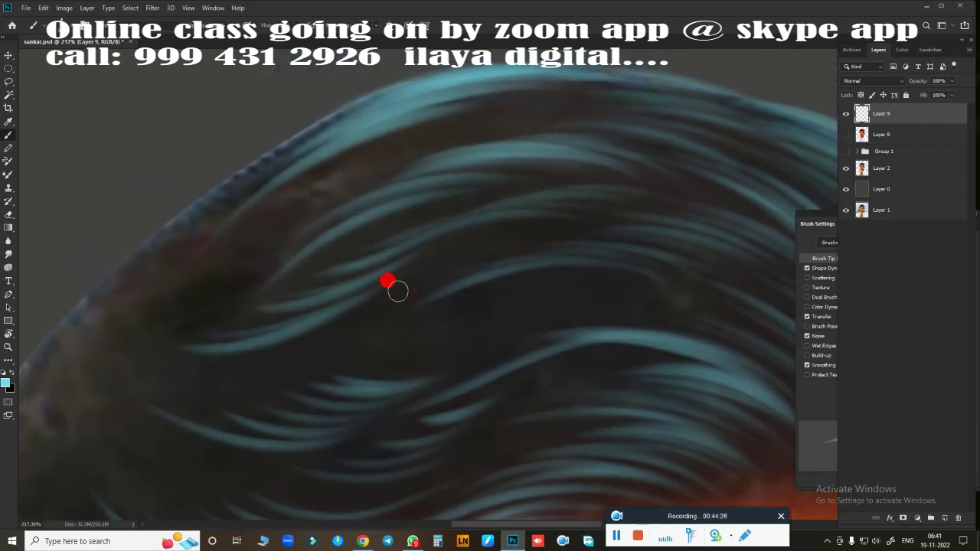
# Step: Add bright strands on the left side and over the hair above the forehead
pyautogui.moveTo(354, 335)
pyautogui.mouseDown()
pyautogui.moveTo(181, 377)
pyautogui.moveTo(335, 337)
pyautogui.mouseUp()
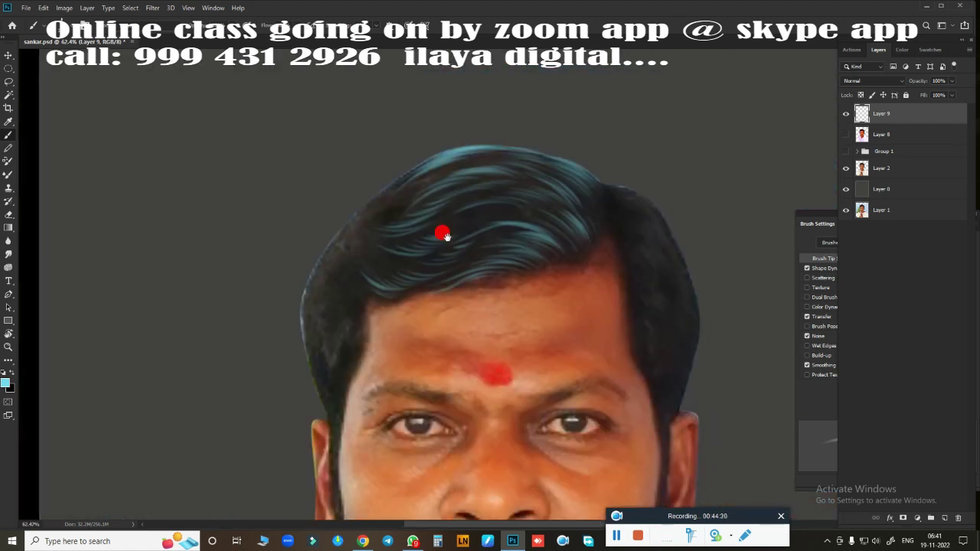
pyautogui.moveTo(296, 407); pyautogui.dragTo(483, 301)
pyautogui.moveTo(620, 213); pyautogui.dragTo(733, 197)
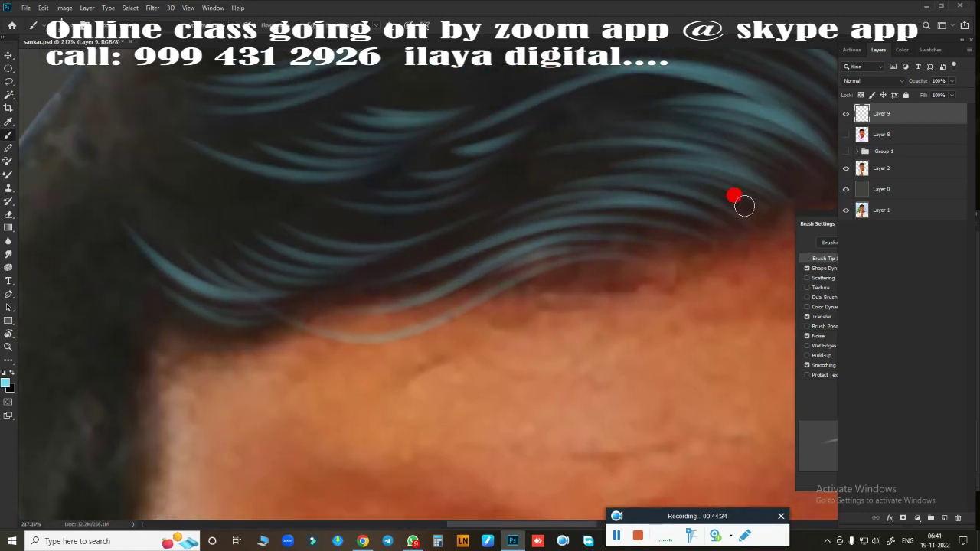
pyautogui.moveTo(405, 164); pyautogui.dragTo(650, 300)
pyautogui.moveTo(459, 289); pyautogui.dragTo(654, 300)
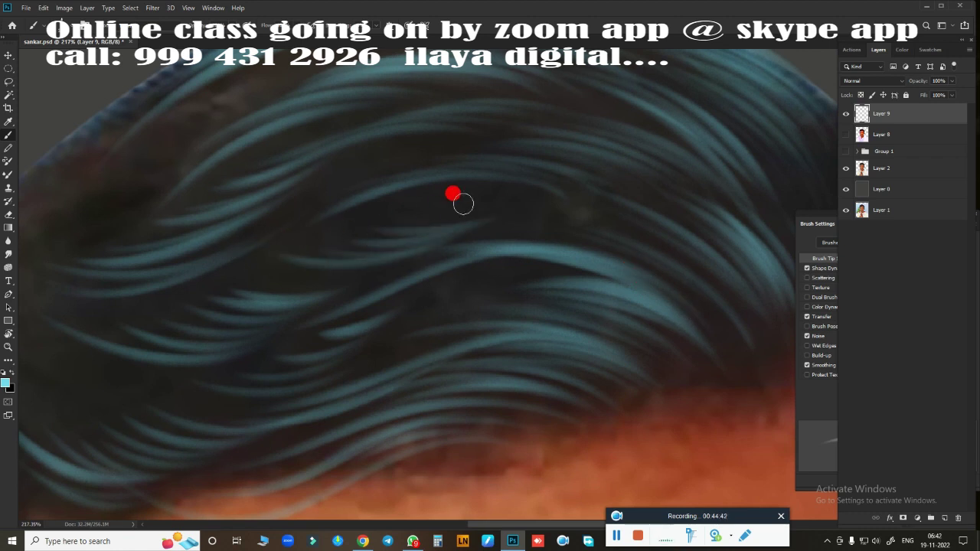
pyautogui.moveTo(264, 254)
pyautogui.mouseDown()
pyautogui.moveTo(608, 296)
pyautogui.moveTo(416, 263)
pyautogui.moveTo(437, 158)
pyautogui.moveTo(579, 153)
pyautogui.moveTo(646, 232)
pyautogui.moveTo(548, 93)
pyautogui.moveTo(621, 324)
pyautogui.moveTo(497, 322)
pyautogui.moveTo(487, 356)
pyautogui.mouseUp()
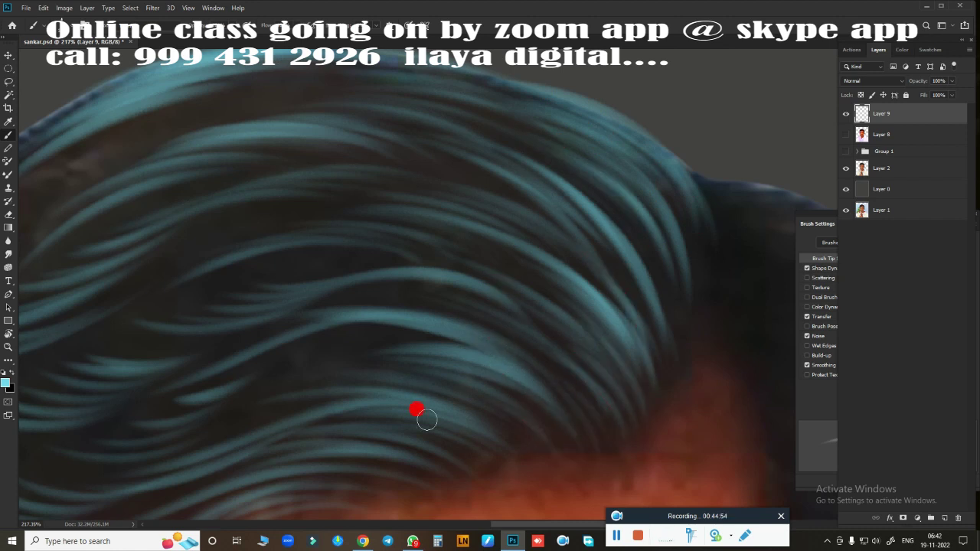
# Step: Paint light strands near the top of the head, then zoom out to the whole portrait
pyautogui.moveTo(543, 405); pyautogui.dragTo(580, 493)
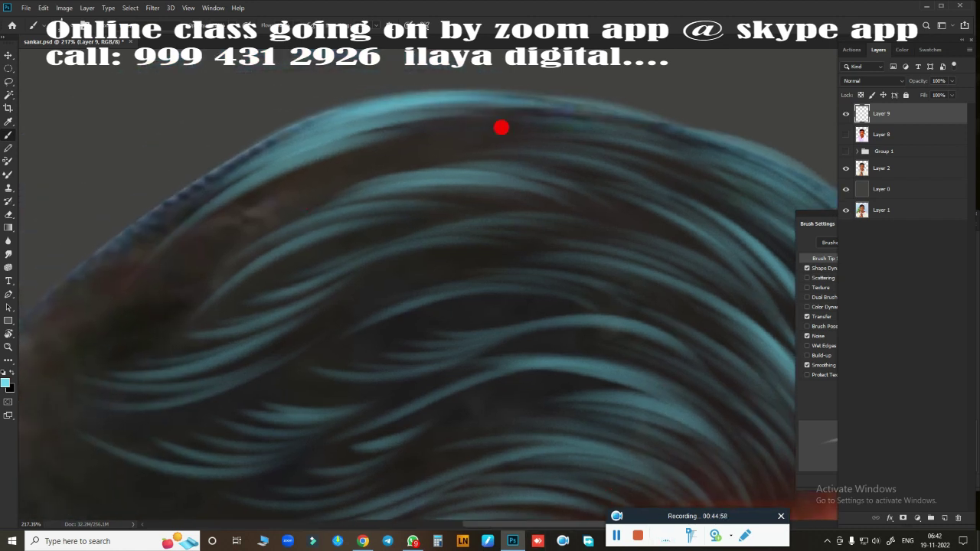
pyautogui.moveTo(501, 127)
pyautogui.mouseDown()
pyautogui.moveTo(608, 149)
pyautogui.moveTo(350, 160)
pyautogui.moveTo(674, 148)
pyautogui.mouseUp()
pyautogui.moveTo(536, 399); pyautogui.dragTo(550, 263)
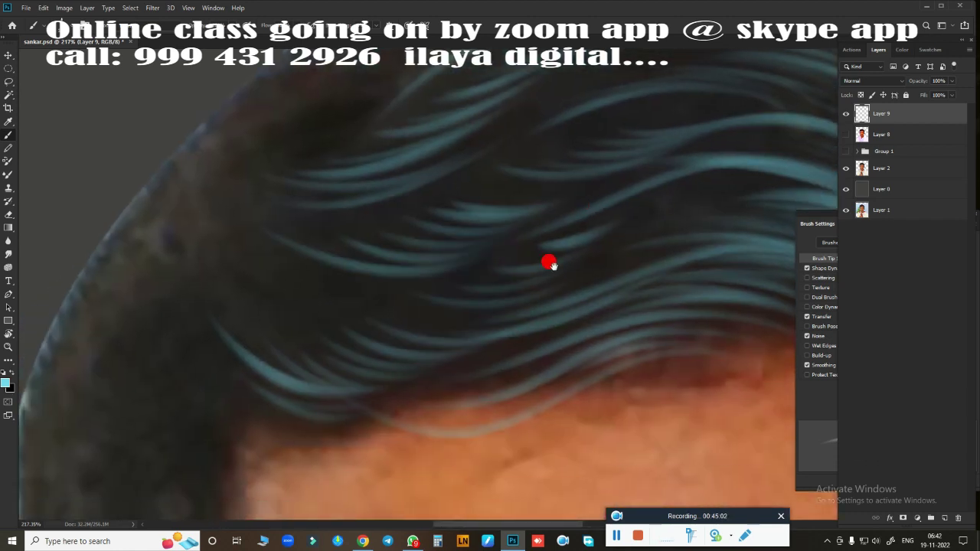
pyautogui.hotkey('ctrl', '-')
pyautogui.hotkey('ctrl', '-')
pyautogui.hotkey('ctrl', '-')
# Step: Rotate and zoom the canvas view to line up the hairline, back on the Brush tool
pyautogui.scroll(-2, 566, 288)
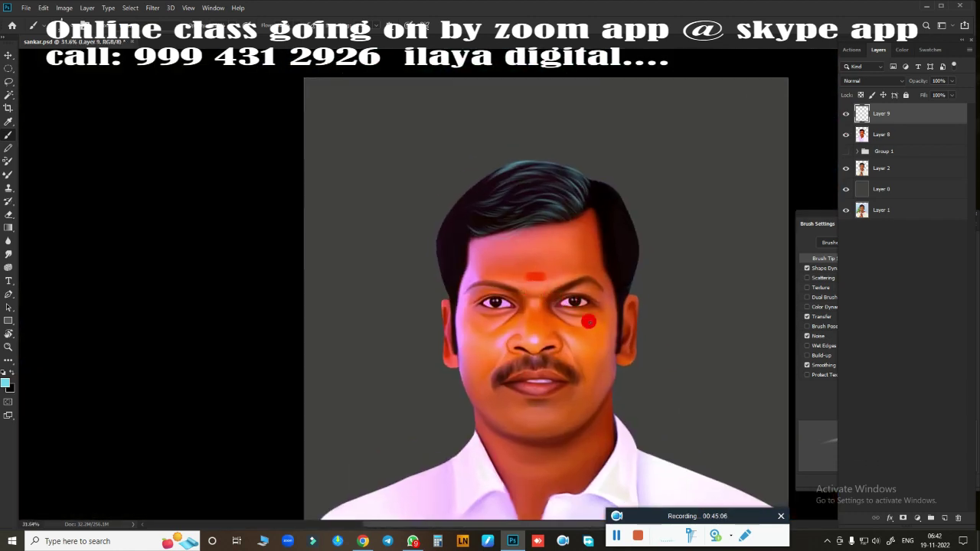
pyautogui.press('r')
pyautogui.moveTo(594, 327); pyautogui.dragTo(401, 217)
pyautogui.scroll(5, 488, 279)
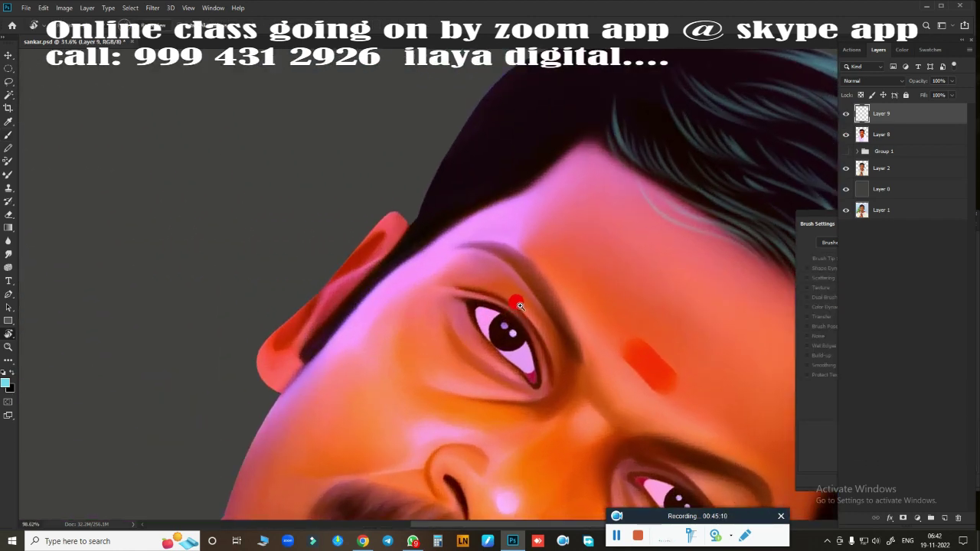
pyautogui.scroll(2, 413, 254)
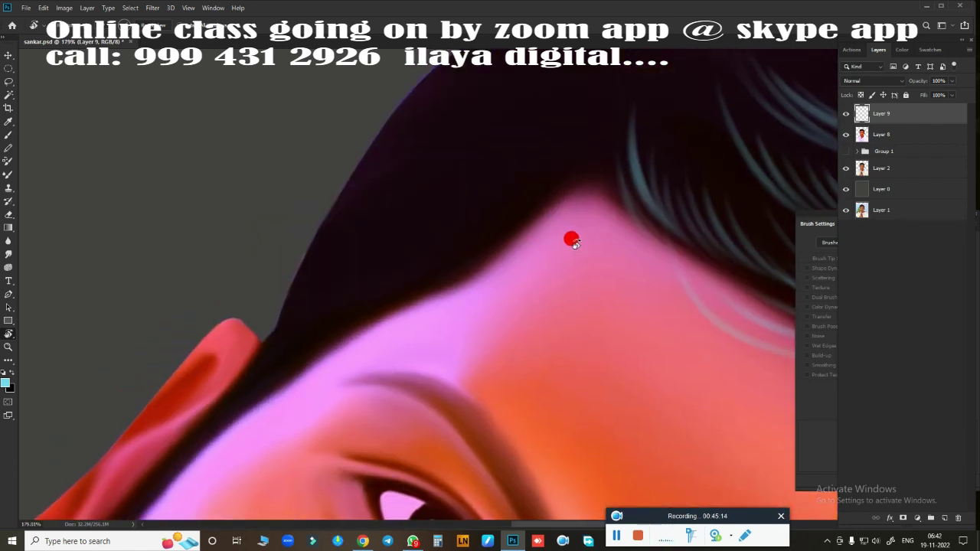
pyautogui.scroll(2, 571, 241)
pyautogui.moveTo(604, 308); pyautogui.dragTo(419, 350)
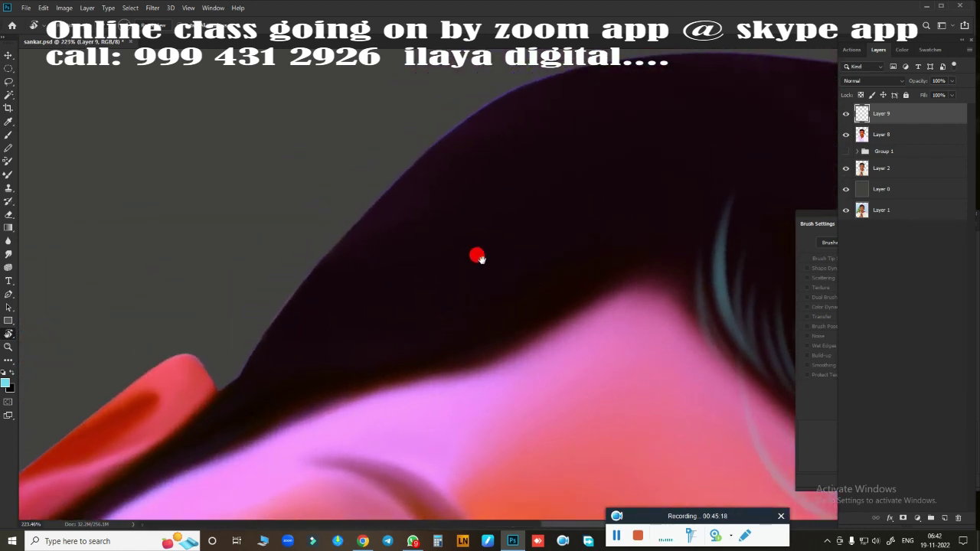
pyautogui.press('b')
pyautogui.moveTo(408, 316); pyautogui.dragTo(226, 332)
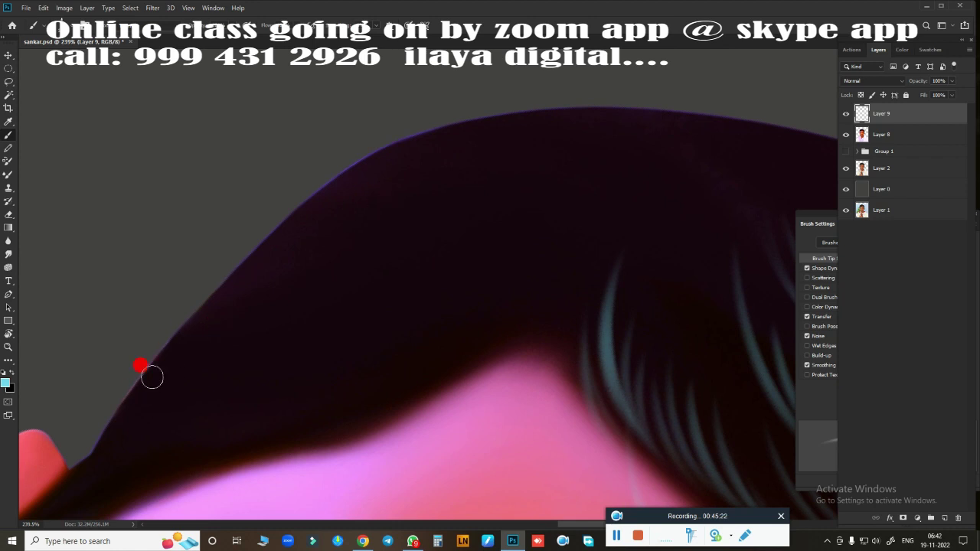
# Step: Paint light blue-grey strands along the hair's top edge and above the forehead
pyautogui.moveTo(151, 377)
pyautogui.mouseDown()
pyautogui.moveTo(311, 179)
pyautogui.moveTo(506, 133)
pyautogui.moveTo(313, 176)
pyautogui.moveTo(162, 420)
pyautogui.moveTo(252, 317)
pyautogui.moveTo(510, 239)
pyautogui.moveTo(329, 234)
pyautogui.moveTo(531, 164)
pyautogui.moveTo(442, 149)
pyautogui.moveTo(527, 121)
pyautogui.moveTo(645, 136)
pyautogui.mouseUp()
pyautogui.moveTo(410, 392)
pyautogui.mouseDown()
pyautogui.moveTo(440, 270)
pyautogui.moveTo(522, 231)
pyautogui.moveTo(363, 225)
pyautogui.moveTo(468, 173)
pyautogui.moveTo(589, 176)
pyautogui.moveTo(447, 146)
pyautogui.moveTo(539, 111)
pyautogui.moveTo(677, 131)
pyautogui.mouseUp()
pyautogui.moveTo(350, 389)
pyautogui.mouseDown()
pyautogui.moveTo(411, 469)
pyautogui.moveTo(351, 365)
pyautogui.mouseUp()
pyautogui.moveTo(344, 265)
pyautogui.mouseDown()
pyautogui.moveTo(248, 324)
pyautogui.moveTo(429, 223)
pyautogui.mouseUp()
pyautogui.moveTo(382, 306); pyautogui.dragTo(410, 314)
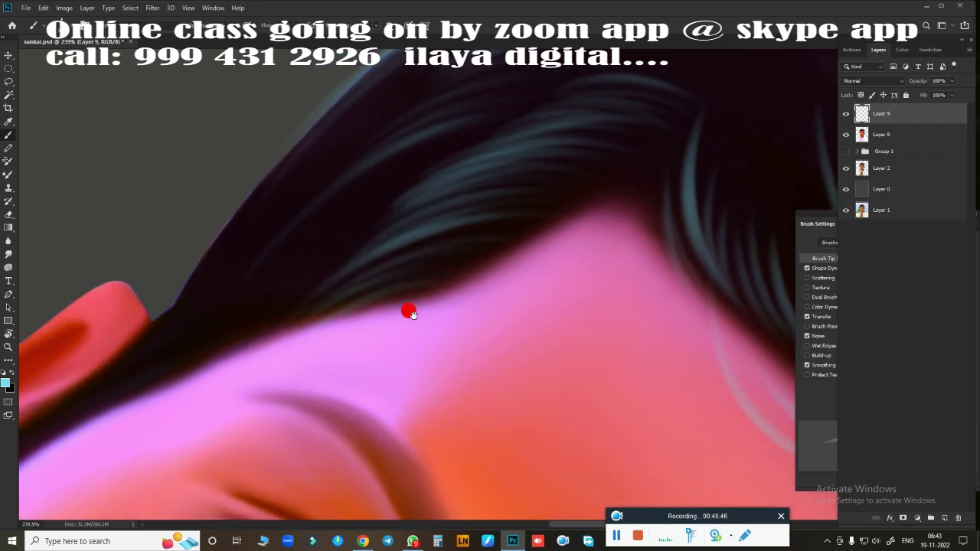
pyautogui.moveTo(303, 348); pyautogui.dragTo(495, 138)
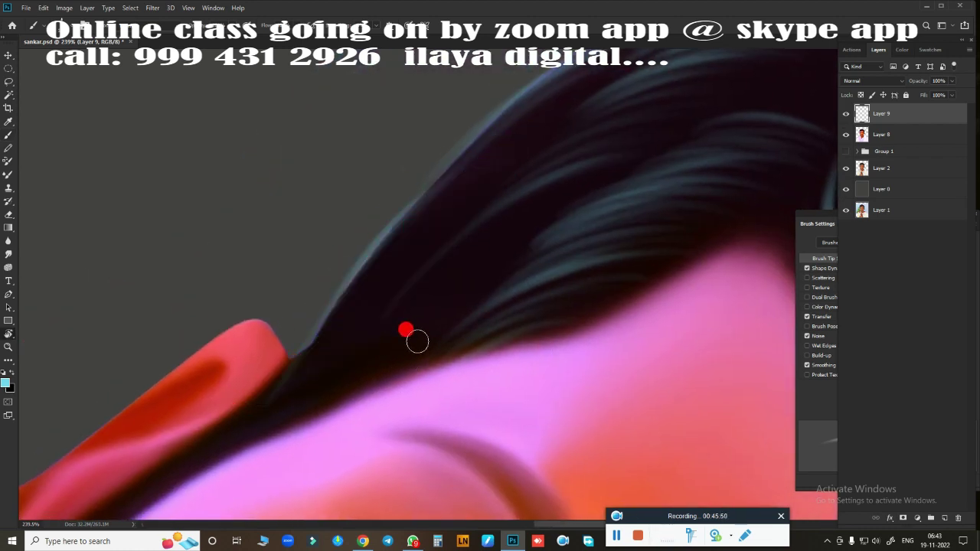
pyautogui.scroll(-2, 417, 341)
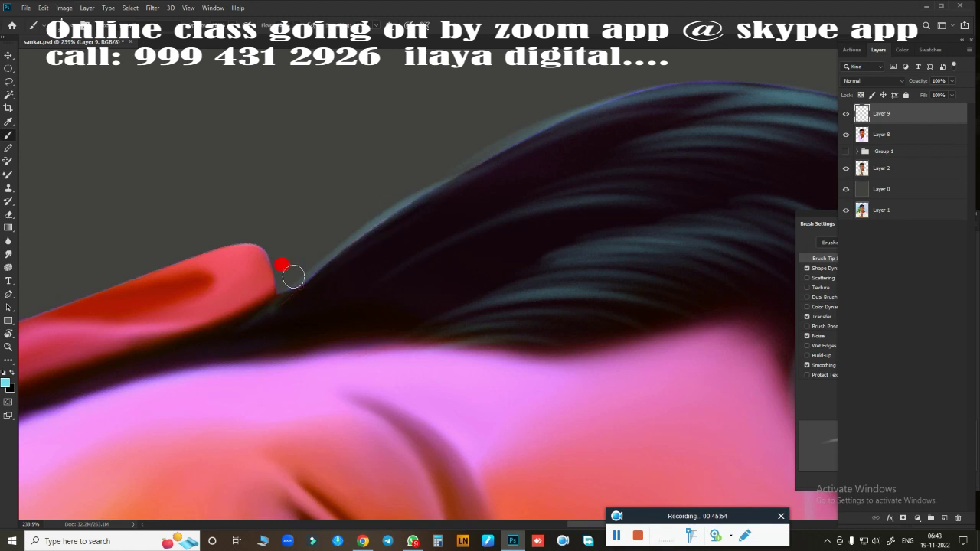
pyautogui.moveTo(293, 276); pyautogui.dragTo(536, 160)
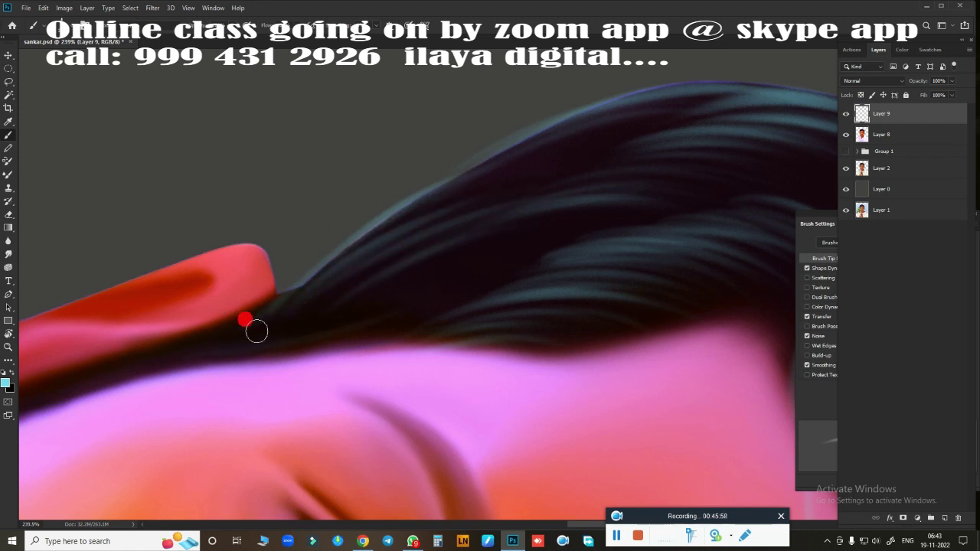
pyautogui.moveTo(379, 285); pyautogui.dragTo(605, 204)
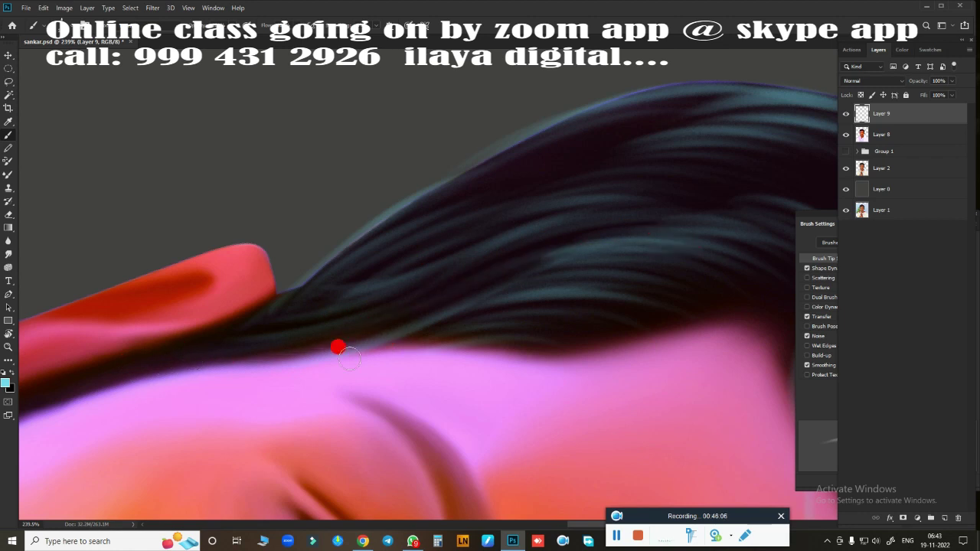
# Step: Lighten the dark hair beside the ear with light strands
pyautogui.moveTo(652, 313); pyautogui.dragTo(516, 372)
pyautogui.moveTo(323, 299)
pyautogui.mouseDown()
pyautogui.moveTo(573, 176)
pyautogui.moveTo(628, 296)
pyautogui.moveTo(508, 158)
pyautogui.mouseUp()
pyautogui.moveTo(460, 187); pyautogui.dragTo(462, 450)
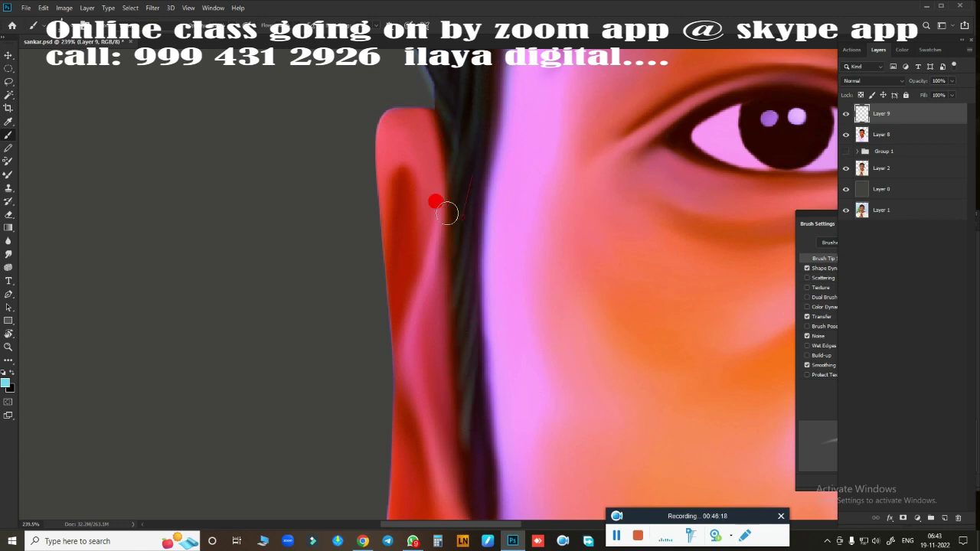
pyautogui.scroll(-5, 448, 213)
pyautogui.moveTo(464, 197); pyautogui.dragTo(462, 366)
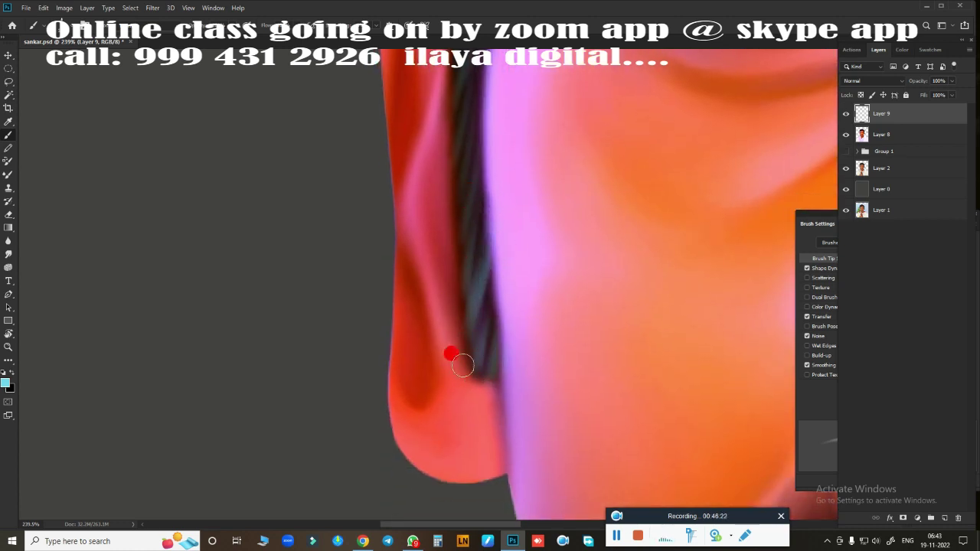
pyautogui.scroll(10, 462, 365)
pyautogui.scroll(-3, 455, 317)
pyautogui.moveTo(434, 116)
pyautogui.mouseDown()
pyautogui.moveTo(426, 247)
pyautogui.moveTo(457, 237)
pyautogui.mouseUp()
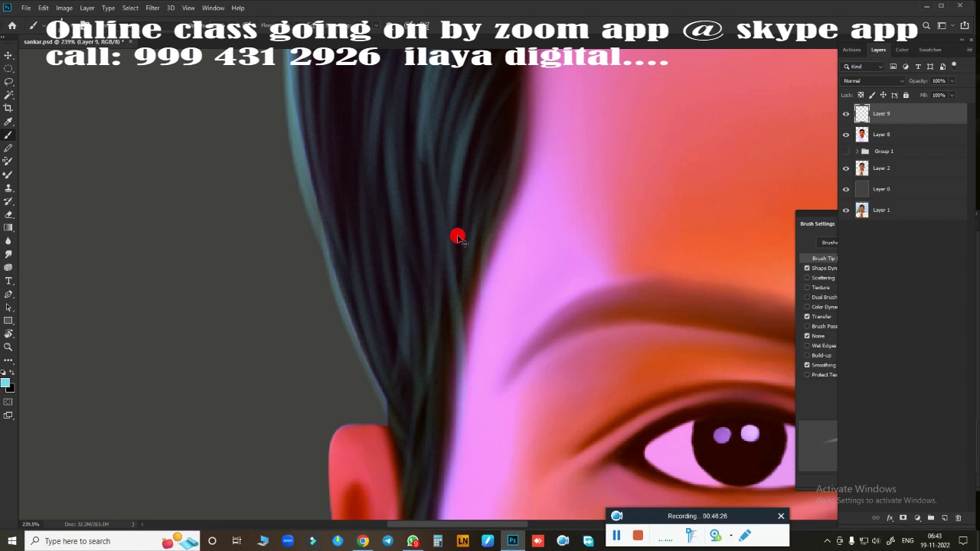
pyautogui.scroll(4, 409, 466)
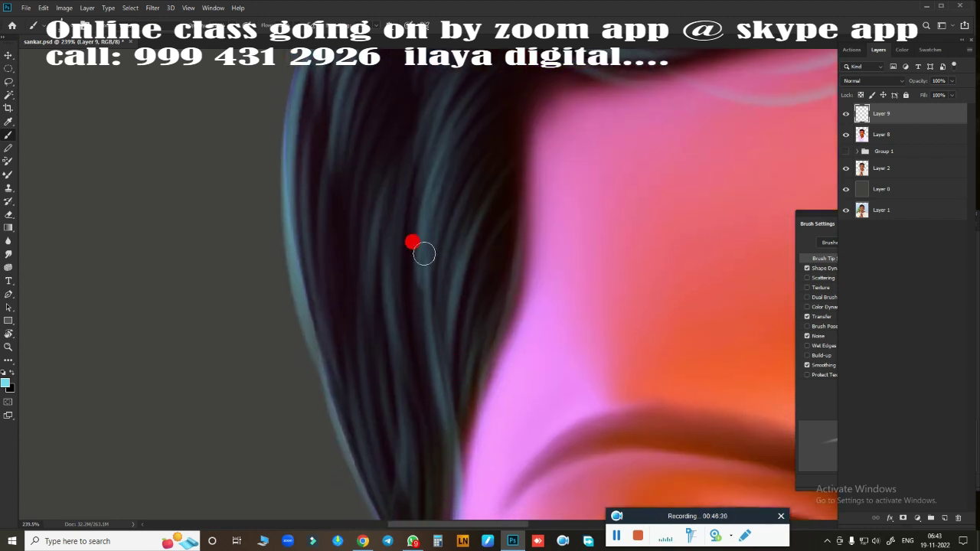
pyautogui.moveTo(420, 165); pyautogui.dragTo(413, 375)
pyautogui.moveTo(472, 216); pyautogui.dragTo(460, 406)
pyautogui.scroll(2, 467, 241)
pyautogui.moveTo(317, 215); pyautogui.dragTo(360, 460)
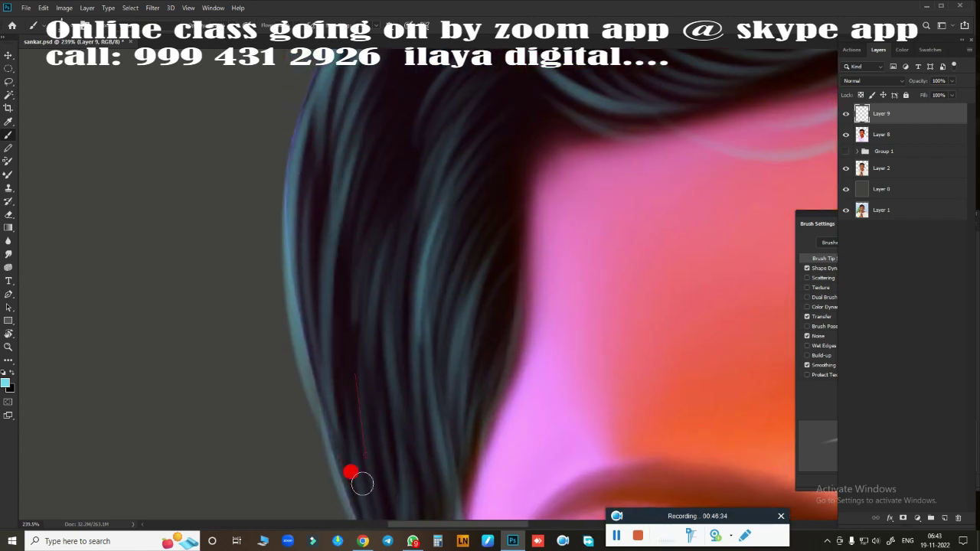
# Step: Add blue-grey strands along the hair's left edge and near the top of the head
pyautogui.scroll(5, 375, 452)
pyautogui.scroll(3, 352, 376)
pyautogui.scroll(3, 238, 341)
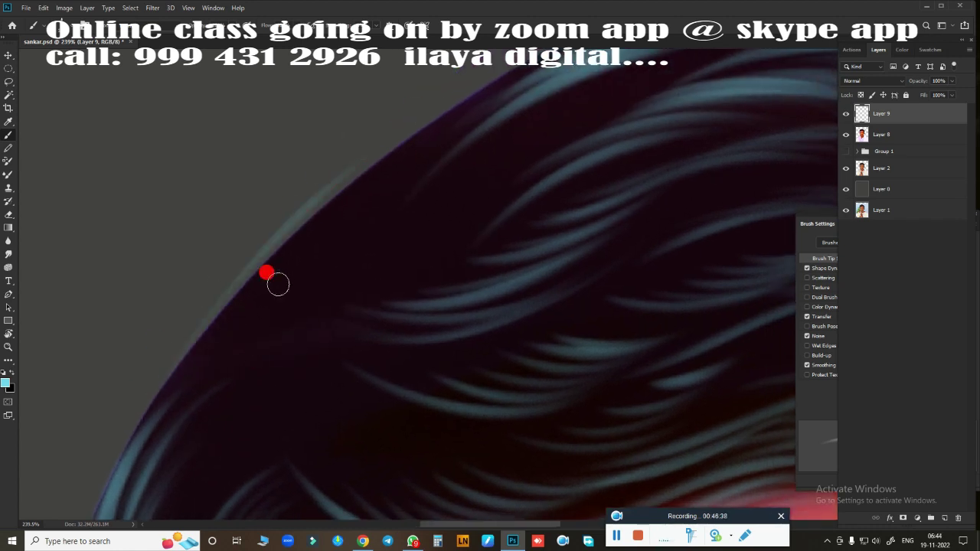
pyautogui.moveTo(278, 283); pyautogui.dragTo(486, 86)
pyautogui.moveTo(287, 337)
pyautogui.mouseDown()
pyautogui.moveTo(460, 233)
pyautogui.moveTo(304, 269)
pyautogui.moveTo(444, 171)
pyautogui.mouseUp()
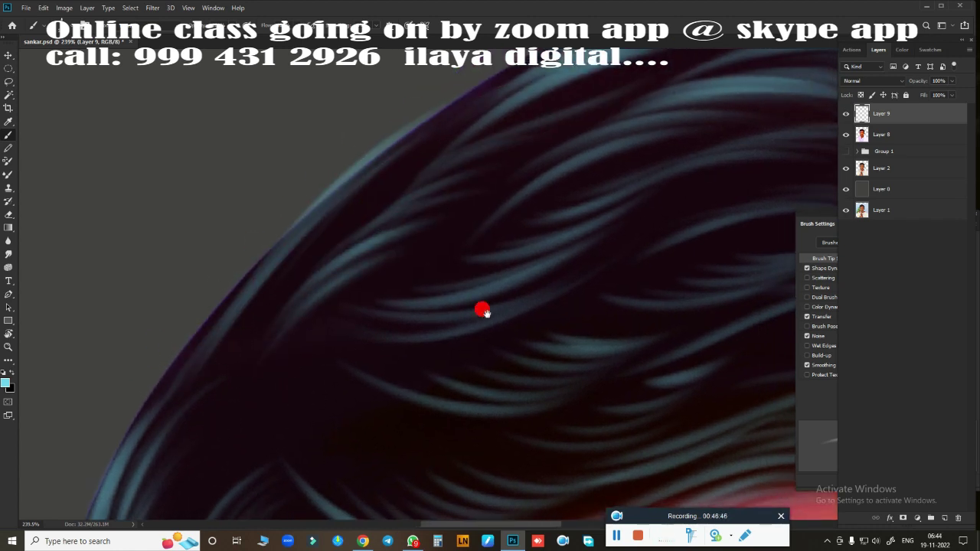
pyautogui.scroll(-5, 481, 308)
pyautogui.moveTo(252, 237)
pyautogui.mouseDown()
pyautogui.moveTo(350, 263)
pyautogui.moveTo(452, 264)
pyautogui.moveTo(530, 242)
pyautogui.mouseUp()
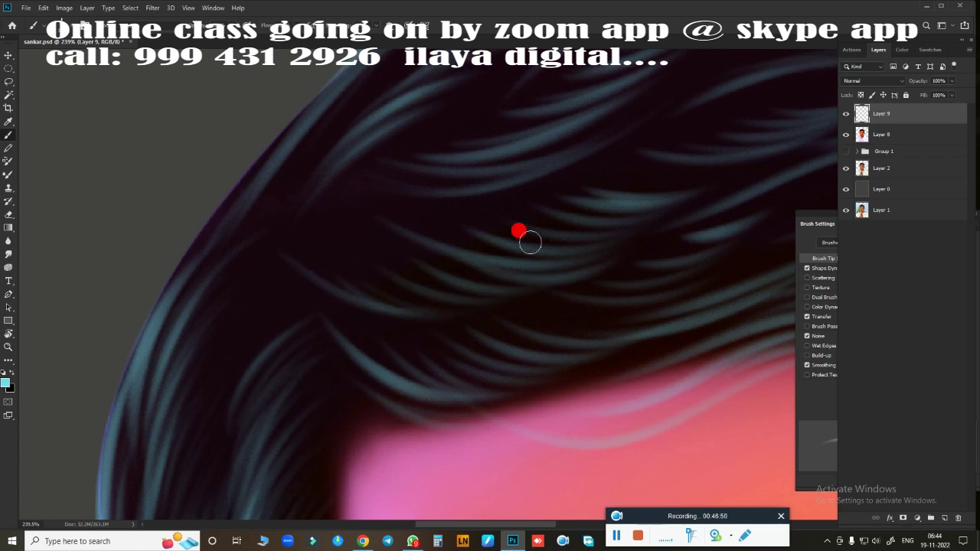
pyautogui.moveTo(332, 376); pyautogui.dragTo(452, 409)
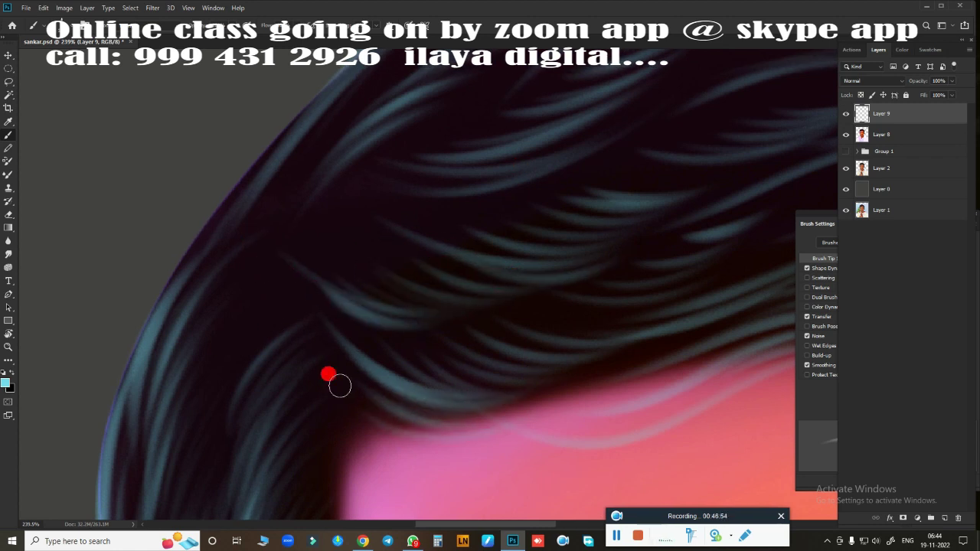
# Step: Paint a light strand across the hair, undo it, and repaint it better placed
pyautogui.hscroll(3, 252, 360)
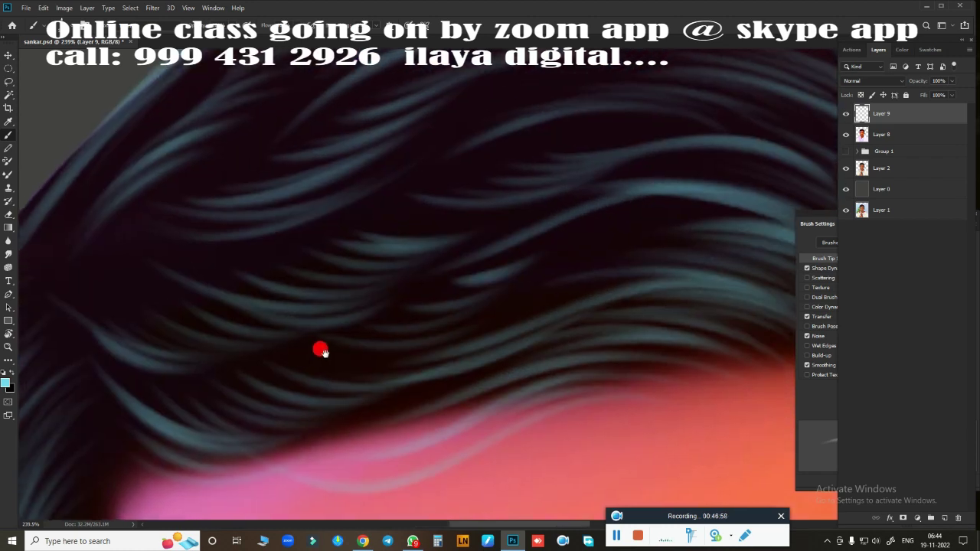
pyautogui.moveTo(136, 317); pyautogui.dragTo(432, 272)
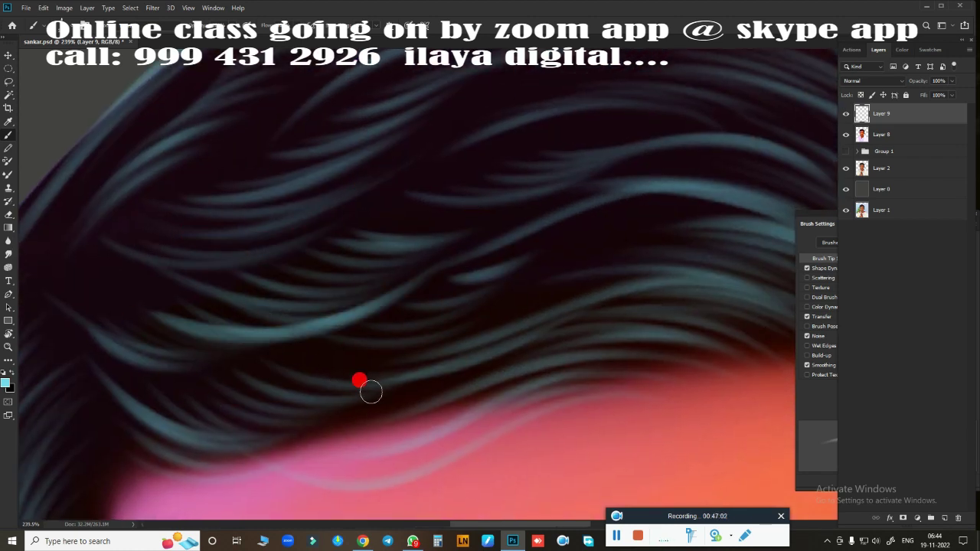
pyautogui.hotkey('ctrl', 'z')
pyautogui.moveTo(175, 306); pyautogui.dragTo(467, 268)
pyautogui.hscroll(3, 614, 218)
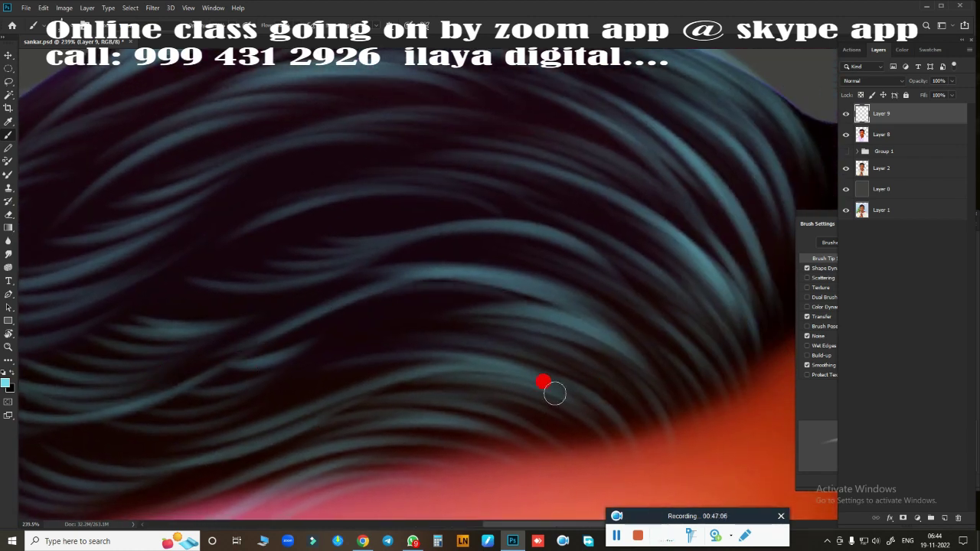
pyautogui.scroll(3, 462, 350)
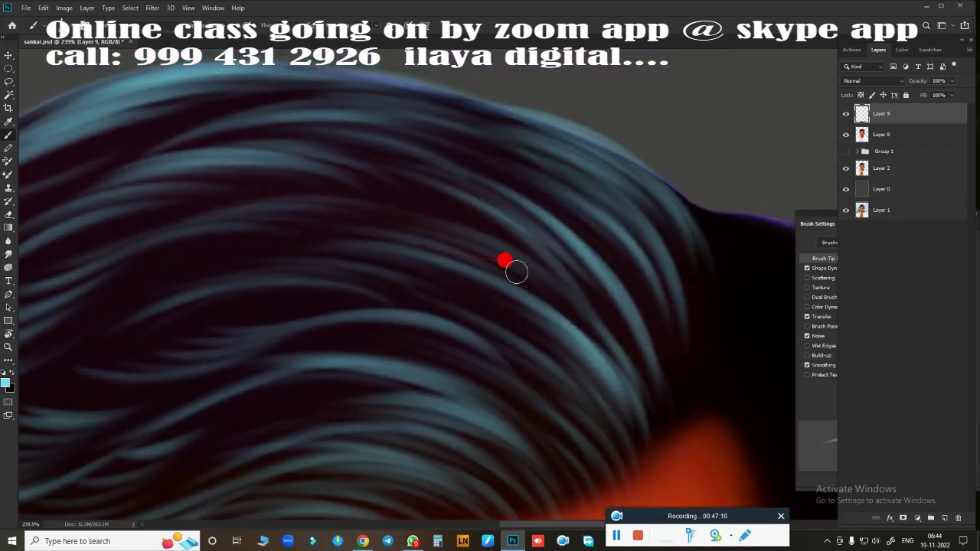
pyautogui.moveTo(505, 263); pyautogui.dragTo(616, 360)
pyautogui.scroll(-10, 620, 361)
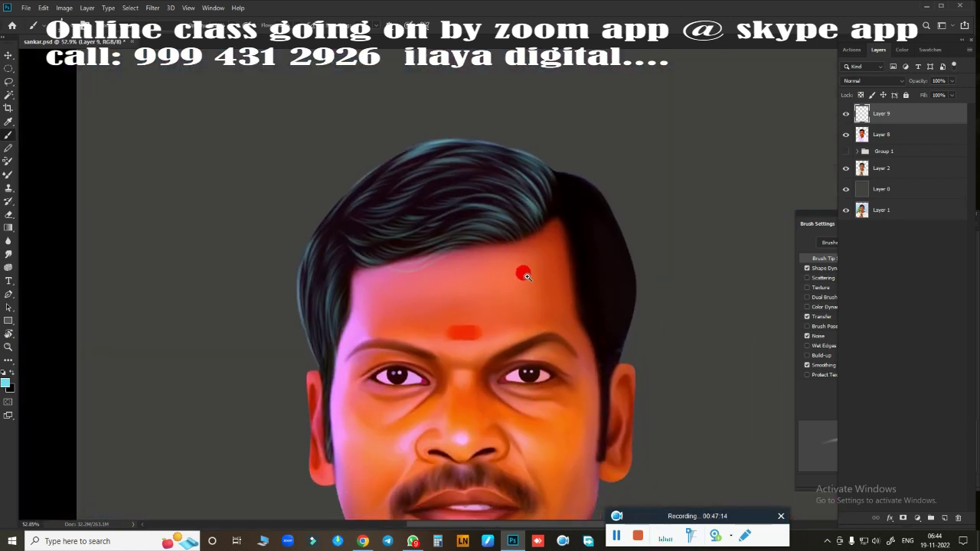
# Step: Brush light-blue strands along the hair edge, undoing a bright cyan stroke
pyautogui.scroll(3, 527, 277)
pyautogui.moveTo(431, 295)
pyautogui.mouseDown()
pyautogui.moveTo(489, 465)
pyautogui.moveTo(532, 378)
pyautogui.mouseUp()
pyautogui.scroll(3, 497, 314)
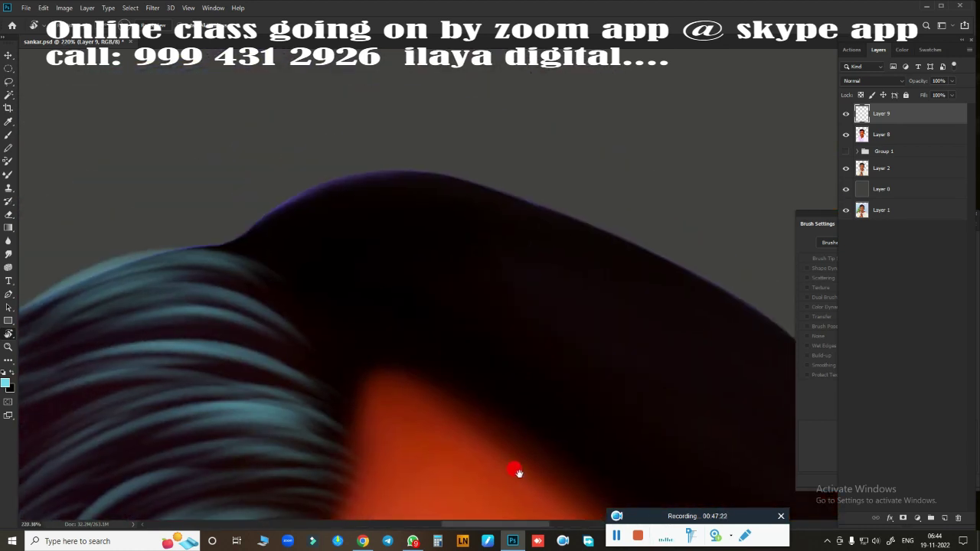
pyautogui.moveTo(350, 278); pyautogui.dragTo(431, 460)
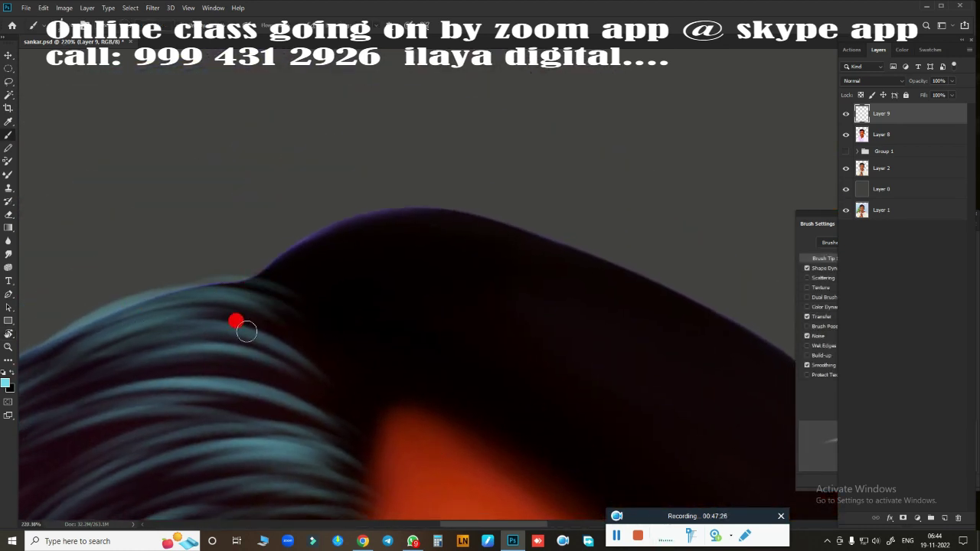
pyautogui.moveTo(246, 331)
pyautogui.mouseDown()
pyautogui.moveTo(299, 339)
pyautogui.moveTo(314, 371)
pyautogui.moveTo(350, 376)
pyautogui.moveTo(346, 417)
pyautogui.mouseUp()
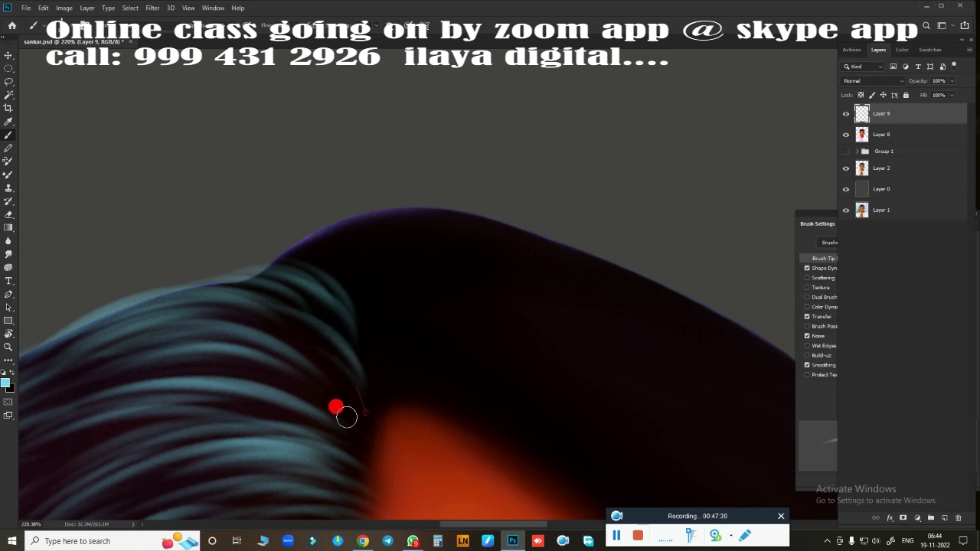
pyautogui.moveTo(248, 261); pyautogui.dragTo(160, 313)
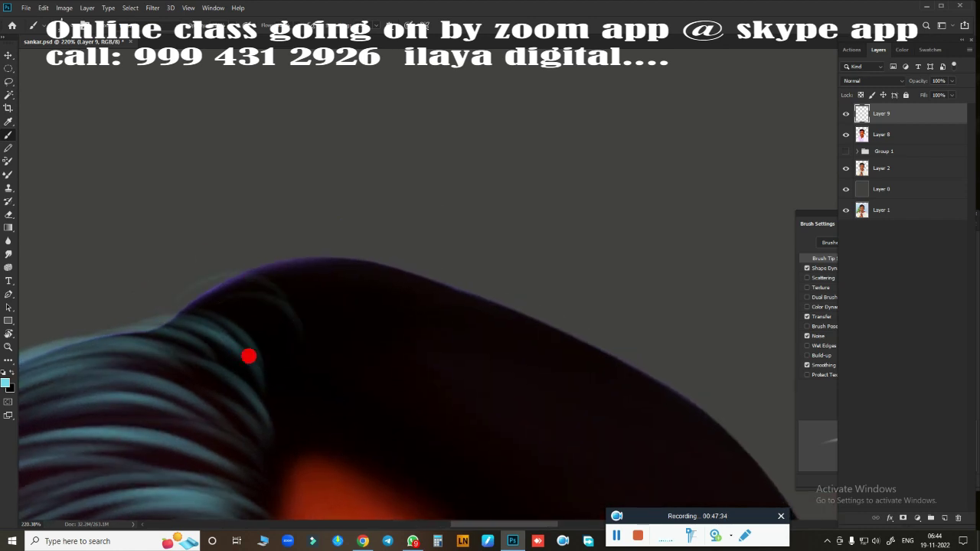
pyautogui.moveTo(249, 356); pyautogui.dragTo(229, 396)
pyautogui.moveTo(414, 298)
pyautogui.mouseDown()
pyautogui.moveTo(317, 341)
pyautogui.moveTo(385, 268)
pyautogui.mouseUp()
pyautogui.hotkey('ctrl', 'z')
# Step: Paint light-blue strands along the top curve of the hair
pyautogui.moveTo(294, 339); pyautogui.dragTo(362, 303)
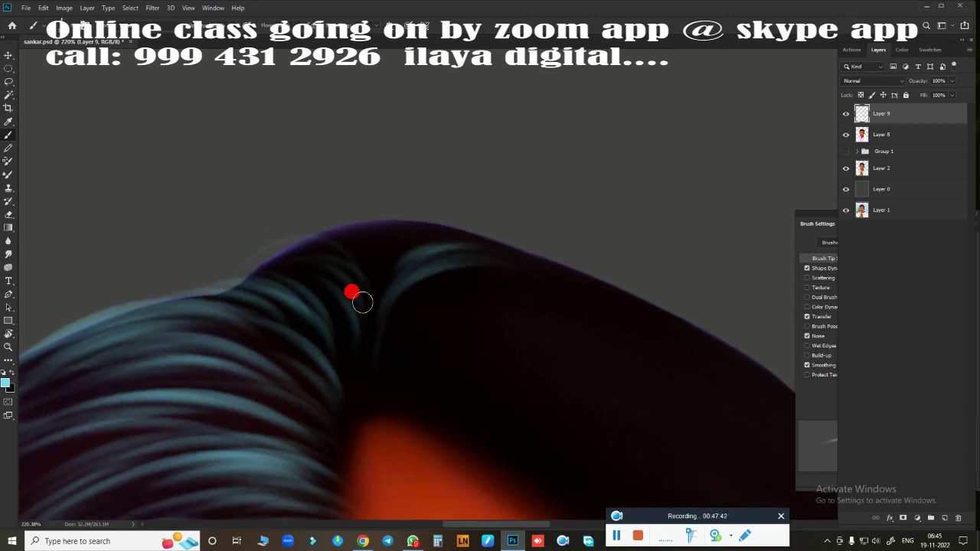
pyautogui.moveTo(365, 374); pyautogui.dragTo(223, 275)
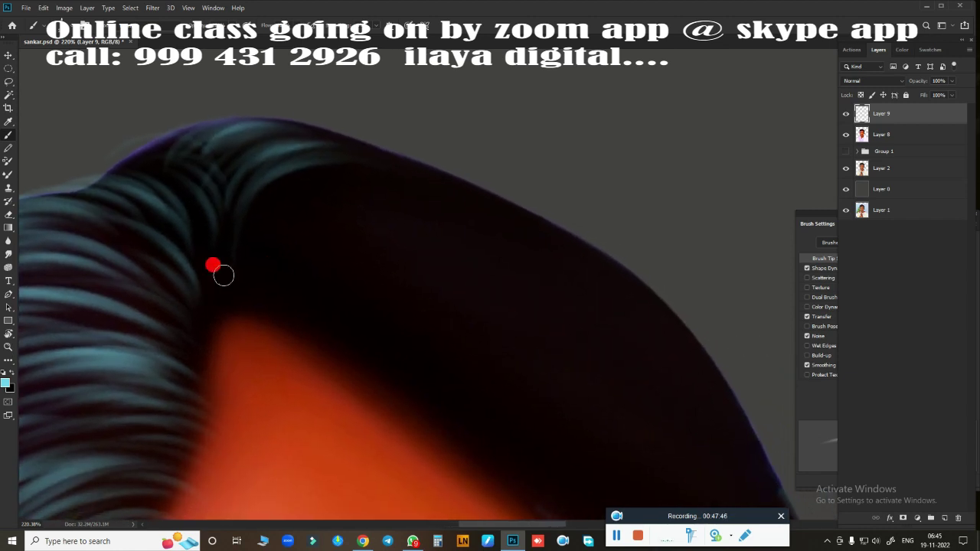
pyautogui.moveTo(268, 222)
pyautogui.mouseDown()
pyautogui.moveTo(460, 241)
pyautogui.moveTo(351, 203)
pyautogui.moveTo(590, 311)
pyautogui.moveTo(459, 192)
pyautogui.mouseUp()
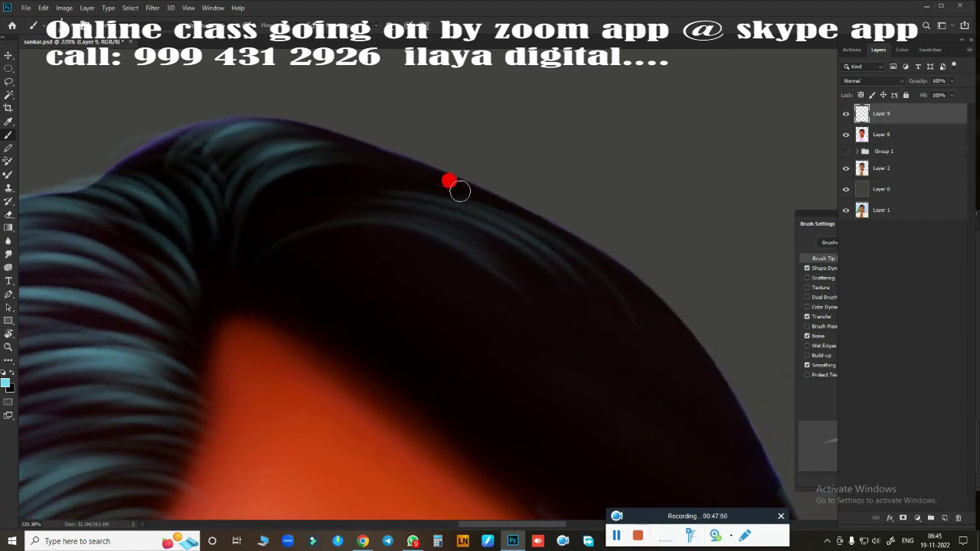
pyautogui.moveTo(355, 273); pyautogui.dragTo(431, 334)
pyautogui.moveTo(296, 284)
pyautogui.mouseDown()
pyautogui.moveTo(564, 263)
pyautogui.moveTo(258, 173)
pyautogui.moveTo(189, 245)
pyautogui.mouseUp()
pyautogui.moveTo(353, 351)
pyautogui.mouseDown()
pyautogui.moveTo(269, 214)
pyautogui.moveTo(529, 366)
pyautogui.mouseUp()
# Step: Add curving light strands through the dark hair down toward the temple
pyautogui.moveTo(399, 241); pyautogui.dragTo(532, 368)
pyautogui.moveTo(385, 271); pyautogui.dragTo(532, 376)
pyautogui.moveTo(348, 252); pyautogui.dragTo(449, 360)
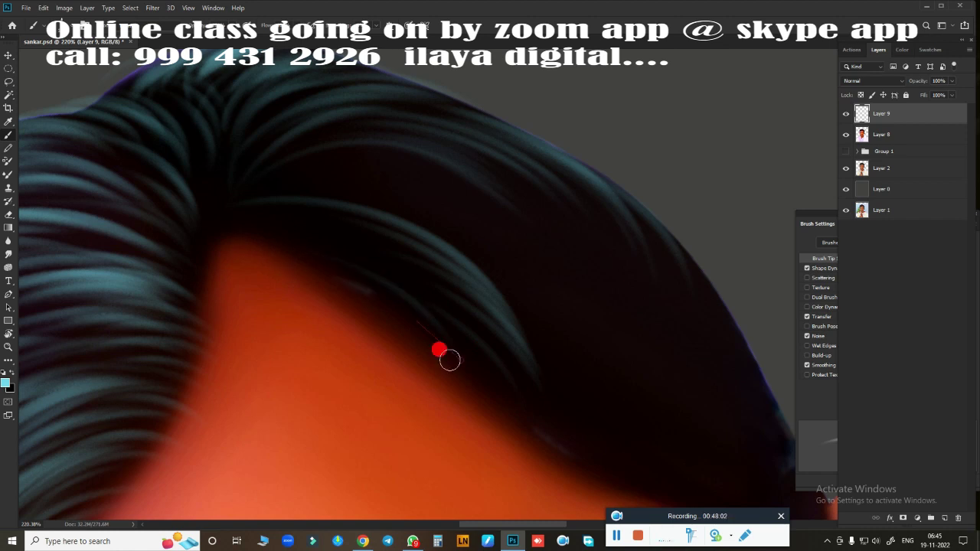
pyautogui.moveTo(280, 265); pyautogui.dragTo(457, 286)
pyautogui.moveTo(313, 163); pyautogui.dragTo(576, 253)
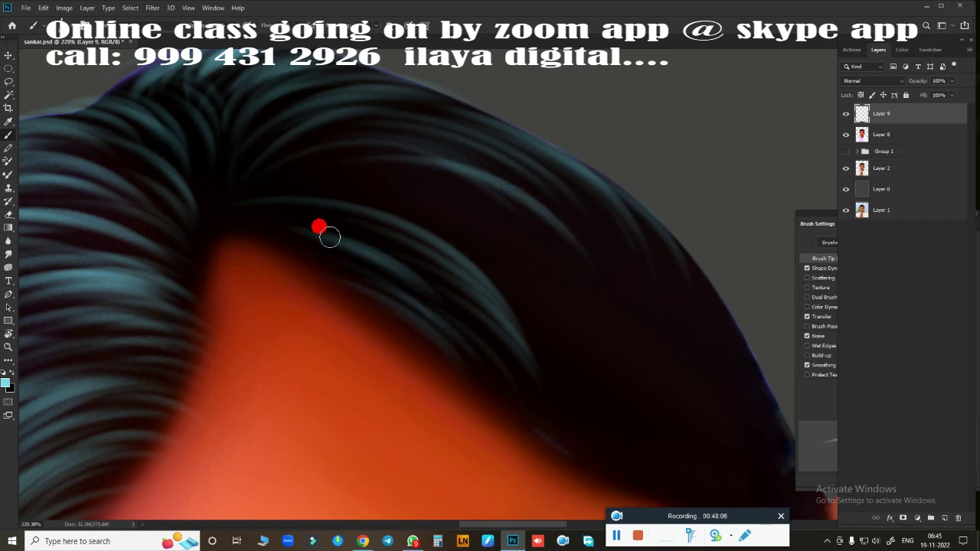
pyautogui.moveTo(300, 166)
pyautogui.mouseDown()
pyautogui.moveTo(486, 258)
pyautogui.moveTo(540, 355)
pyautogui.mouseUp()
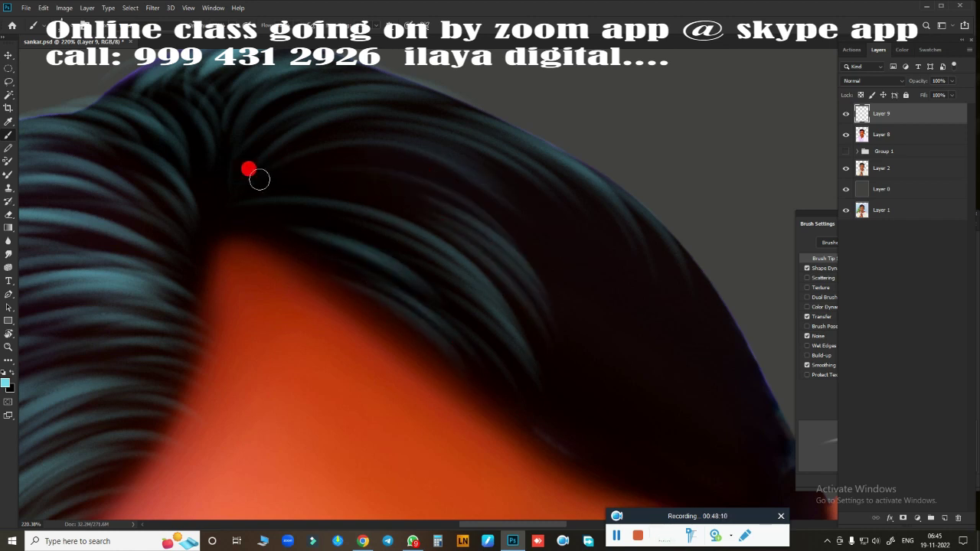
pyautogui.moveTo(258, 179); pyautogui.dragTo(503, 240)
# Step: Paint light strands curving down through the hair above the ear
pyautogui.moveTo(580, 422); pyautogui.dragTo(322, 160)
pyautogui.moveTo(348, 203); pyautogui.dragTo(467, 306)
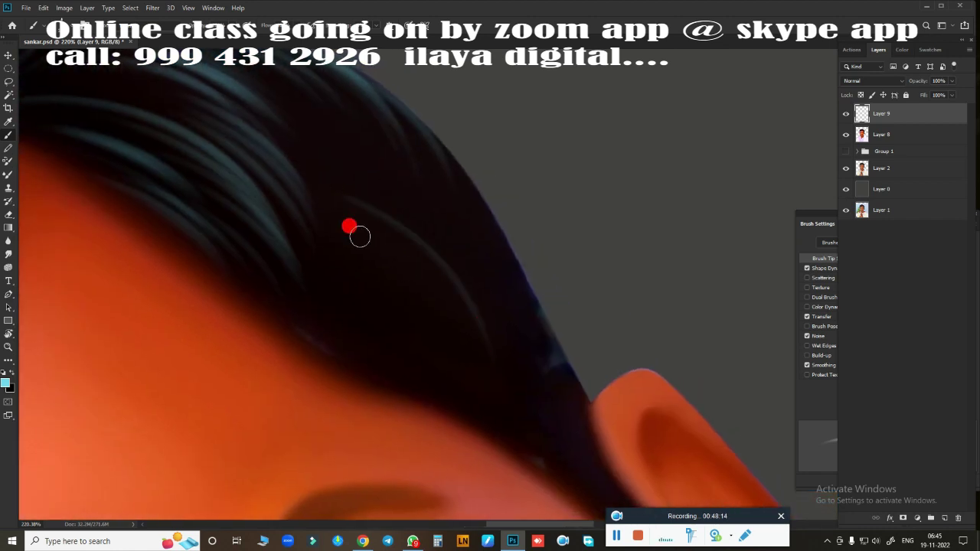
pyautogui.moveTo(360, 237); pyautogui.dragTo(406, 350)
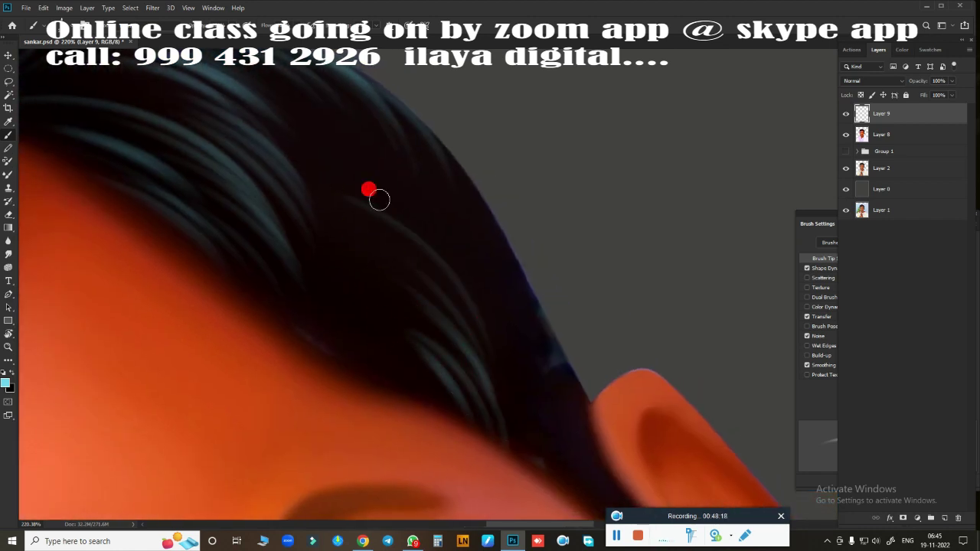
pyautogui.moveTo(379, 199); pyautogui.dragTo(466, 285)
pyautogui.moveTo(414, 229); pyautogui.dragTo(465, 326)
pyautogui.moveTo(437, 165)
pyautogui.mouseDown()
pyautogui.moveTo(473, 205)
pyautogui.moveTo(475, 322)
pyautogui.mouseUp()
pyautogui.moveTo(413, 253)
pyautogui.mouseDown()
pyautogui.moveTo(465, 379)
pyautogui.moveTo(464, 304)
pyautogui.mouseUp()
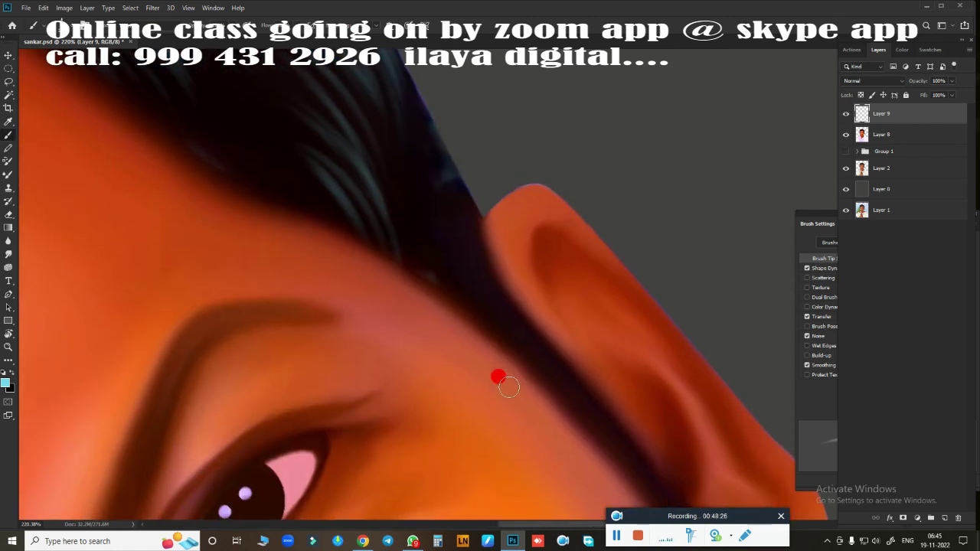
# Step: Add light strands where the hair meets the ear and below it
pyautogui.moveTo(509, 387)
pyautogui.mouseDown()
pyautogui.moveTo(477, 350)
pyautogui.moveTo(531, 301)
pyautogui.moveTo(365, 298)
pyautogui.mouseUp()
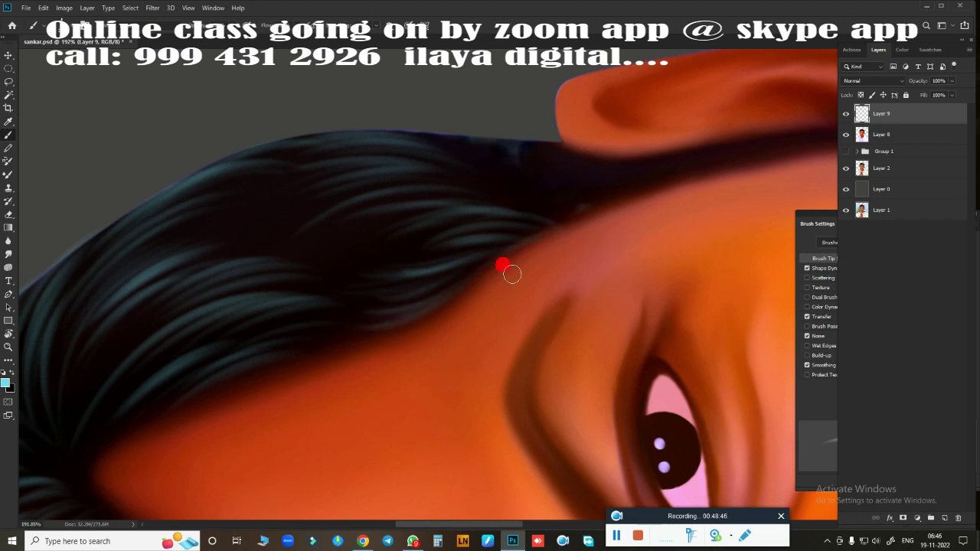
pyautogui.moveTo(434, 306); pyautogui.dragTo(499, 396)
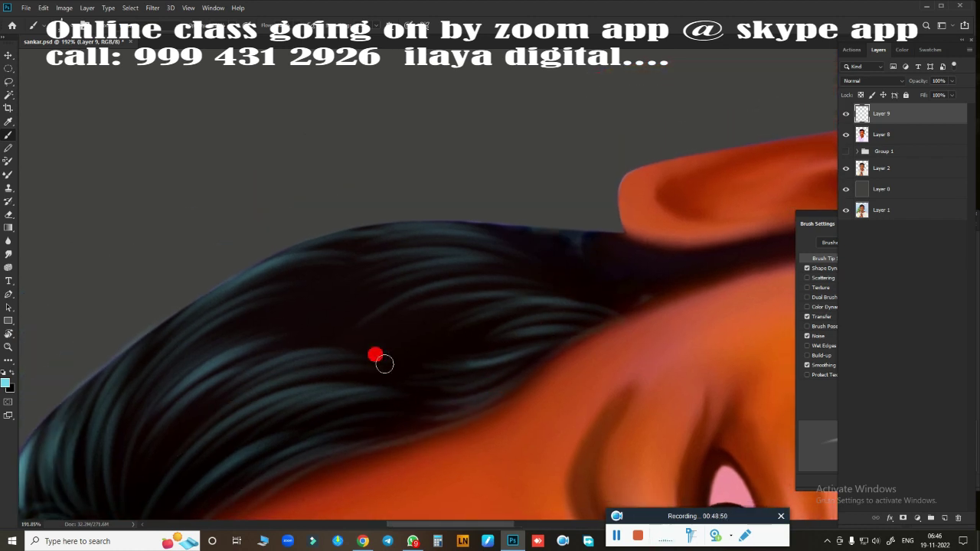
pyautogui.moveTo(426, 230); pyautogui.dragTo(197, 267)
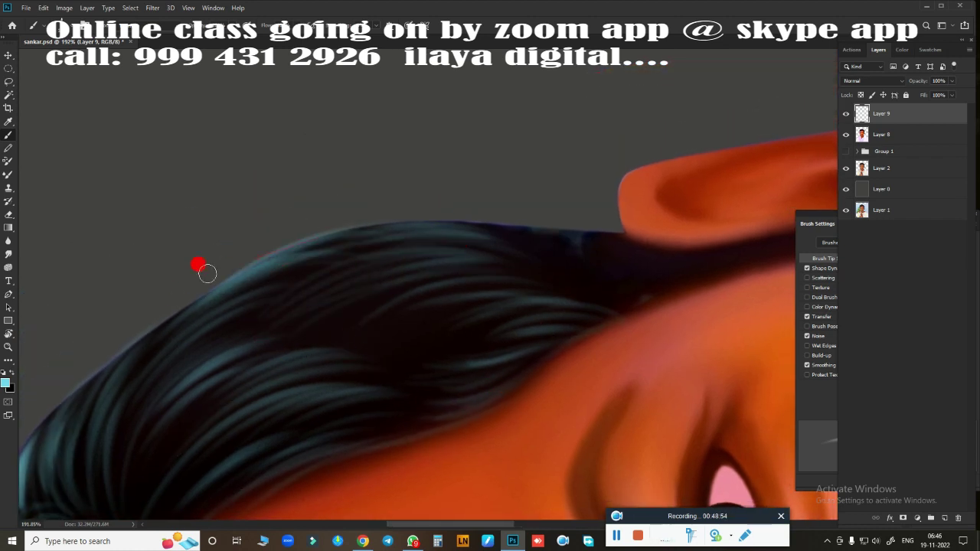
pyautogui.moveTo(323, 259)
pyautogui.mouseDown()
pyautogui.moveTo(324, 275)
pyautogui.moveTo(268, 289)
pyautogui.moveTo(280, 280)
pyautogui.moveTo(293, 236)
pyautogui.moveTo(358, 290)
pyautogui.mouseUp()
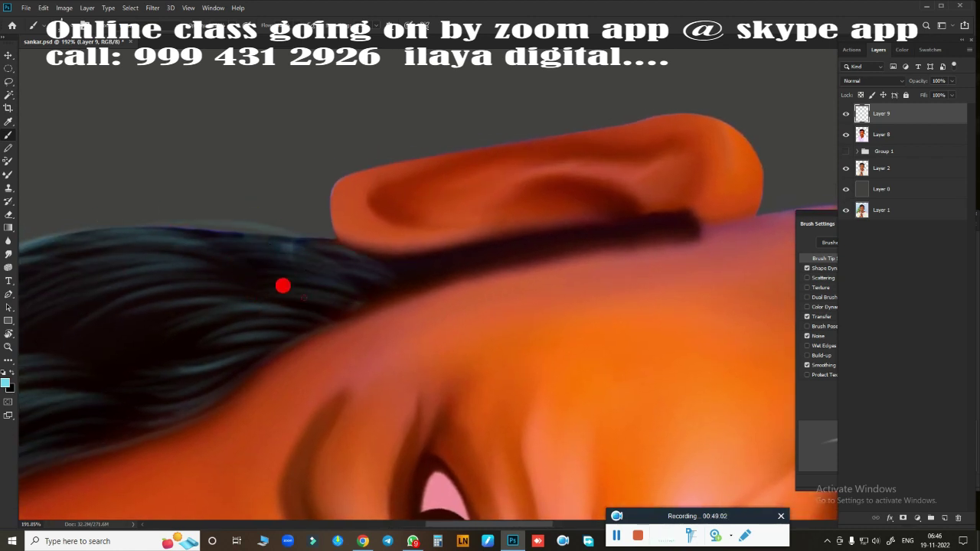
pyautogui.moveTo(460, 299); pyautogui.dragTo(300, 376)
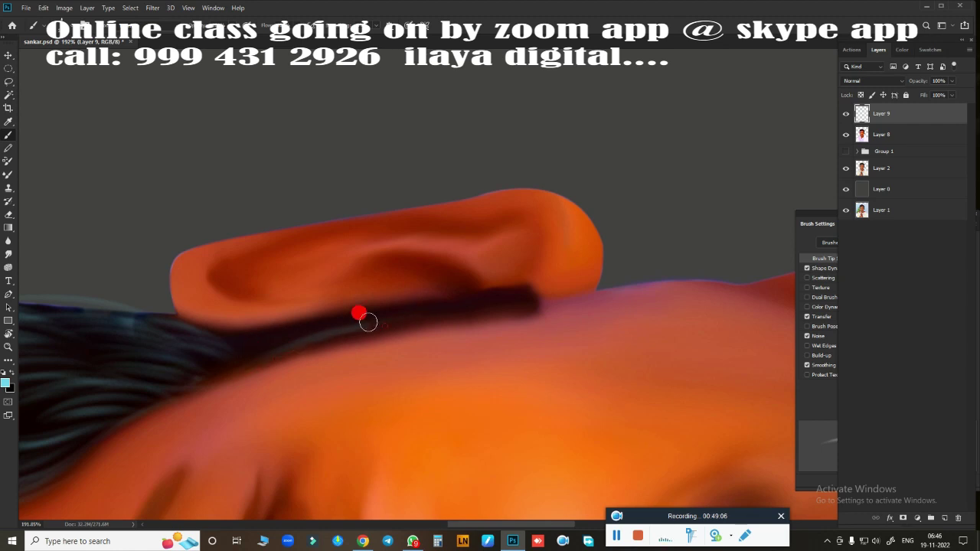
pyautogui.moveTo(299, 329)
pyautogui.mouseDown()
pyautogui.moveTo(411, 322)
pyautogui.moveTo(303, 336)
pyautogui.mouseUp()
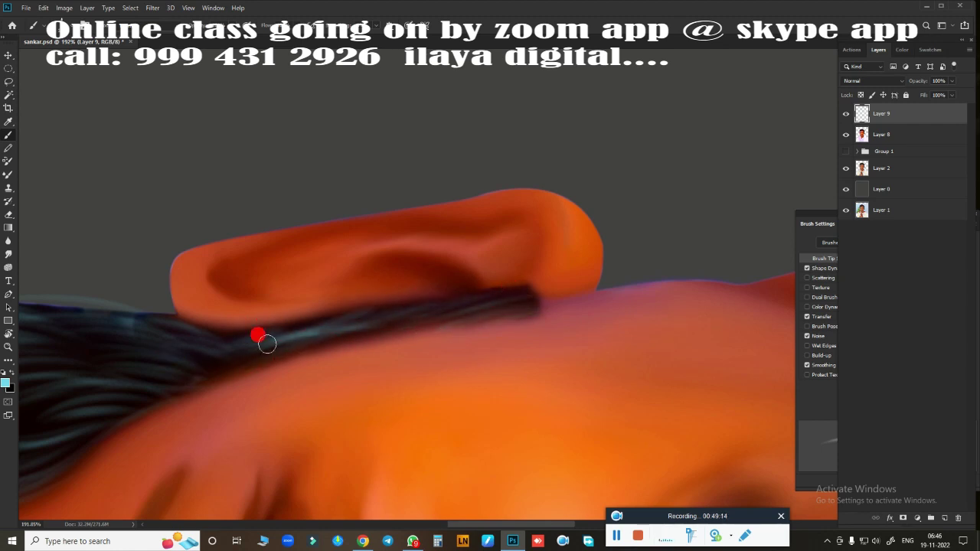
# Step: Straighten the view, add a faint strand on the hair's right side, and review the face
pyautogui.moveTo(389, 345); pyautogui.dragTo(470, 367)
pyautogui.scroll(-3, 525, 409)
pyautogui.scroll(3, 542, 164)
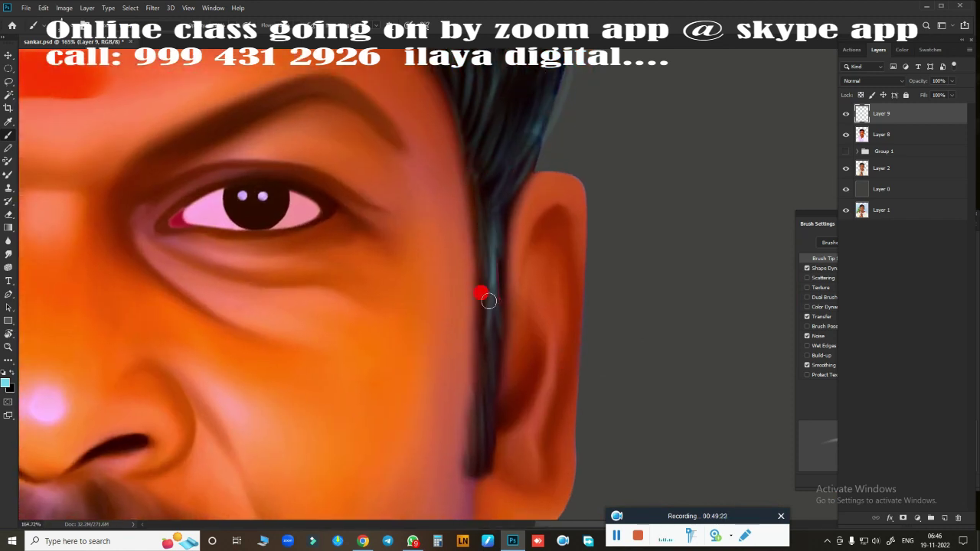
pyautogui.scroll(-3, 458, 391)
pyautogui.scroll(2, 582, 318)
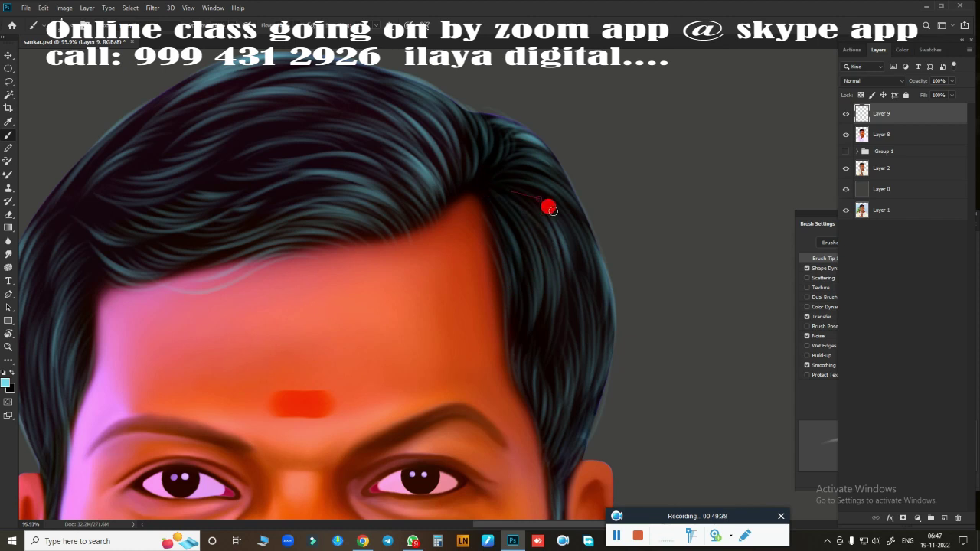
pyautogui.moveTo(490, 92); pyautogui.dragTo(447, 179)
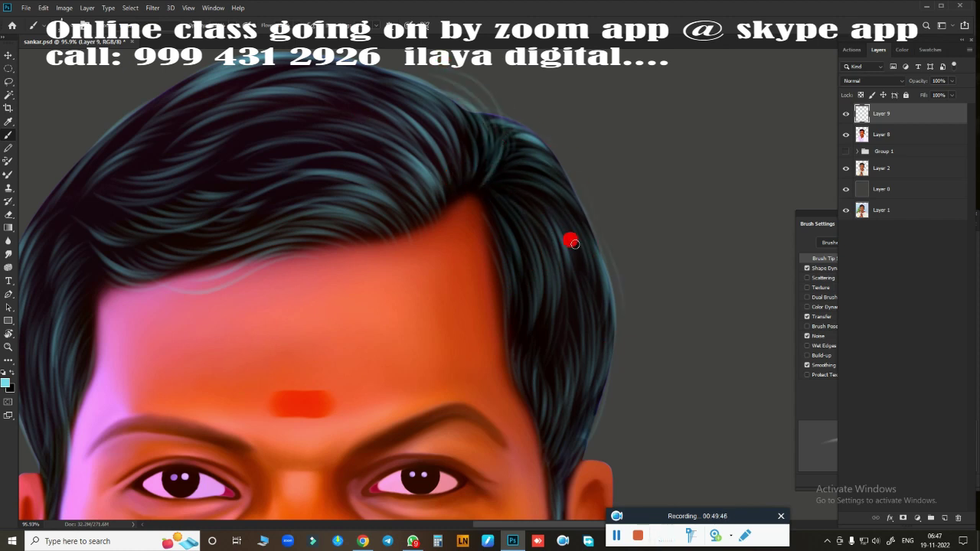
pyautogui.moveTo(584, 179); pyautogui.dragTo(602, 329)
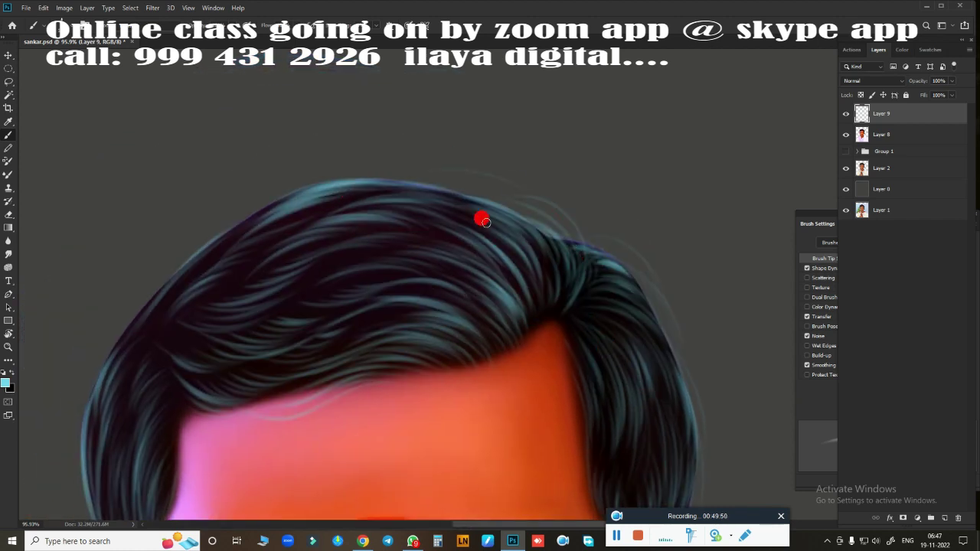
pyautogui.moveTo(242, 390); pyautogui.dragTo(364, 223)
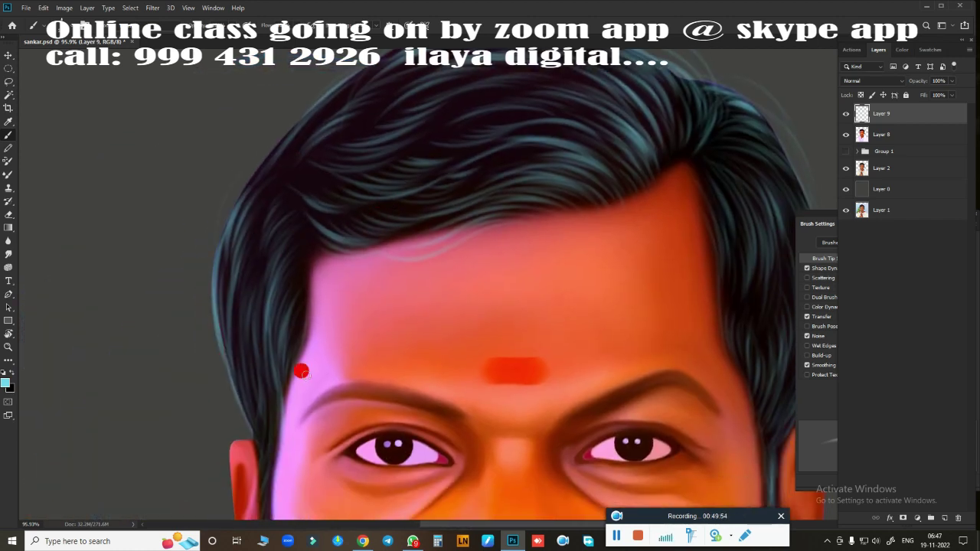
pyautogui.scroll(-3, 302, 372)
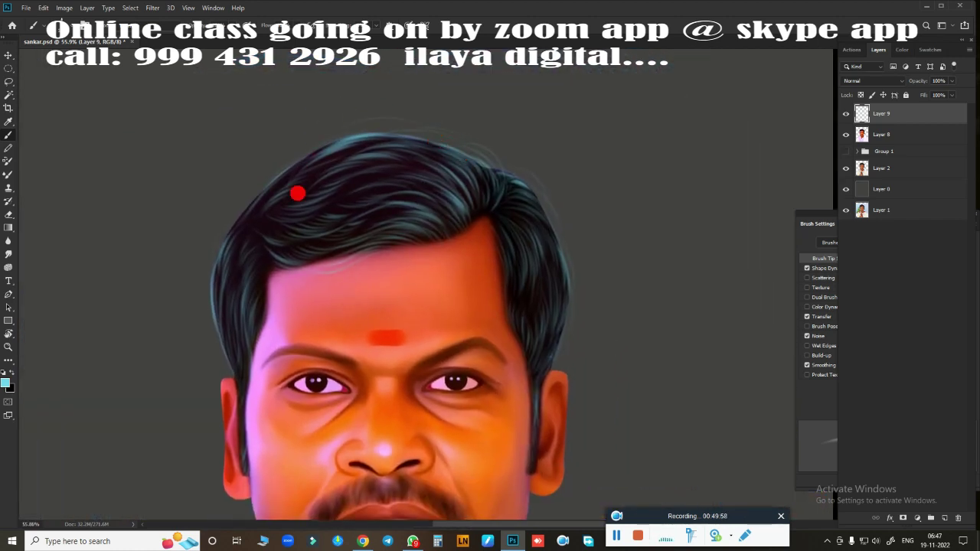
pyautogui.moveTo(475, 327); pyautogui.dragTo(514, 292)
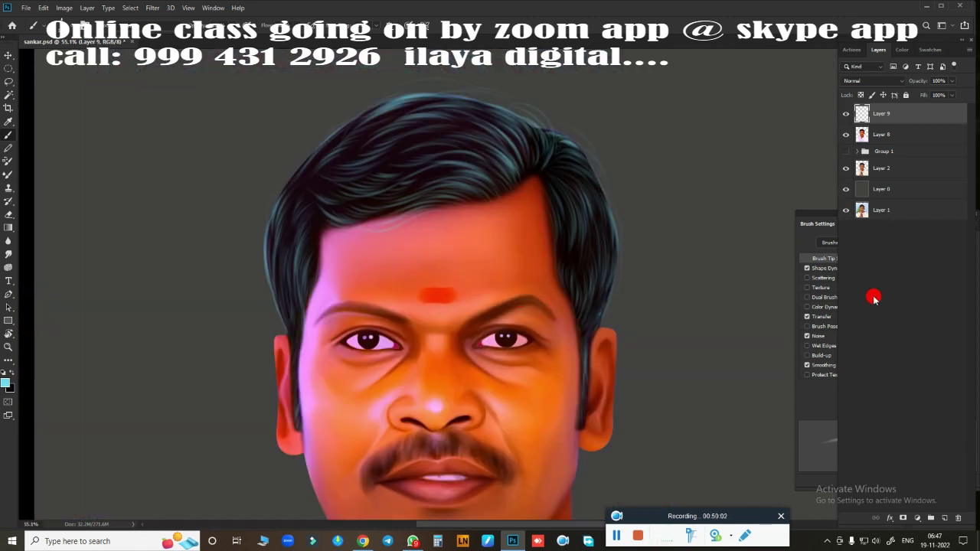
# Step: Add Layer 10 and paint dark strands along the hairline over the forehead
pyautogui.keyDown('ctrl'); pyautogui.click(945, 518); pyautogui.keyUp('ctrl')
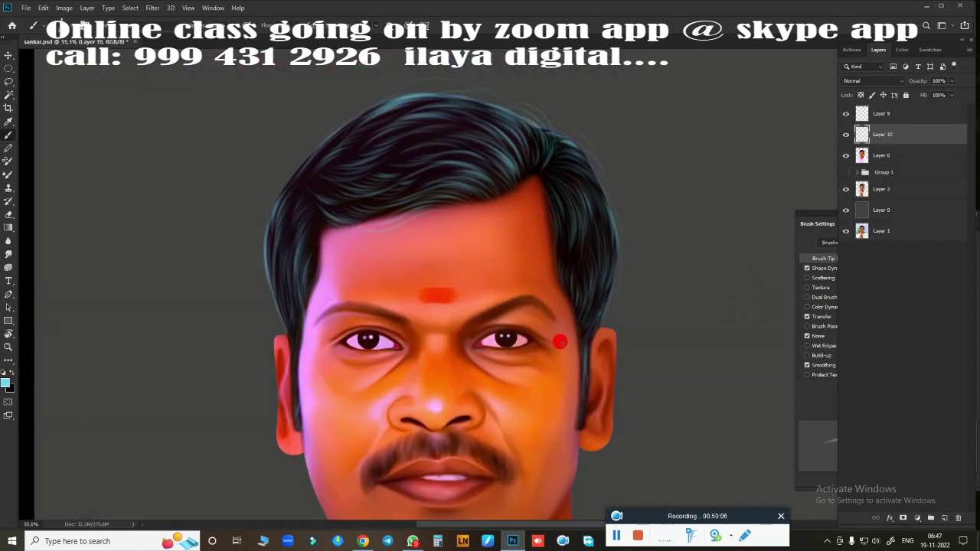
pyautogui.scroll(2, 557, 340)
pyautogui.scroll(2, 490, 339)
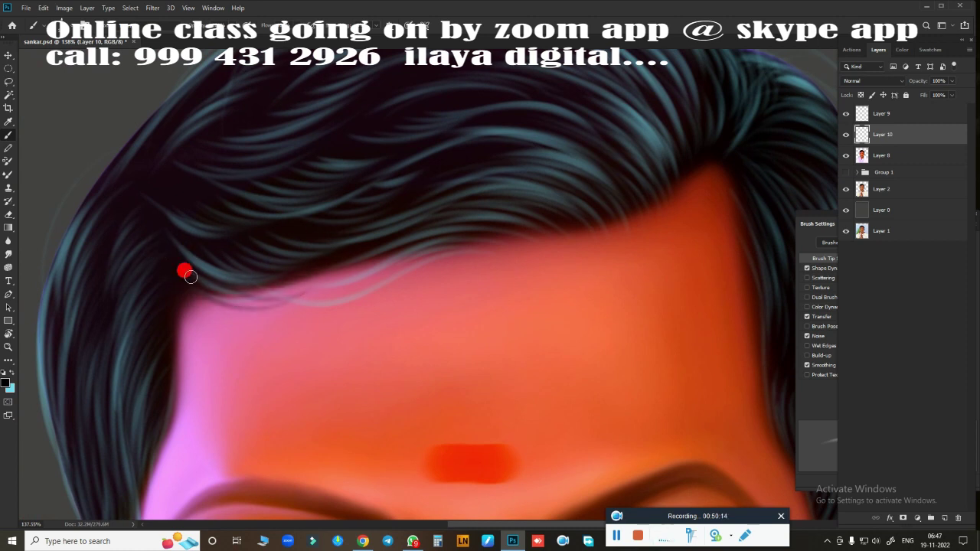
pyautogui.moveTo(190, 276); pyautogui.dragTo(399, 220)
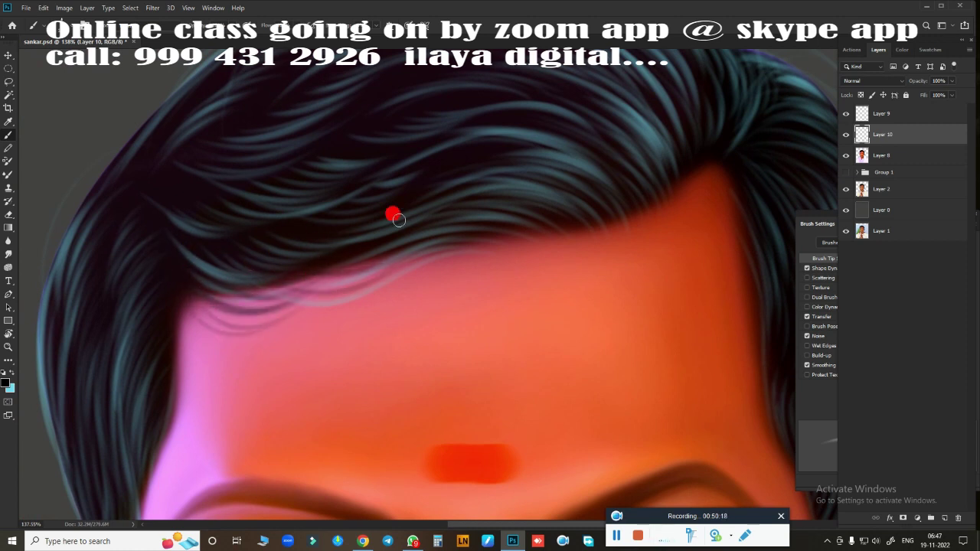
pyautogui.moveTo(260, 295); pyautogui.dragTo(403, 263)
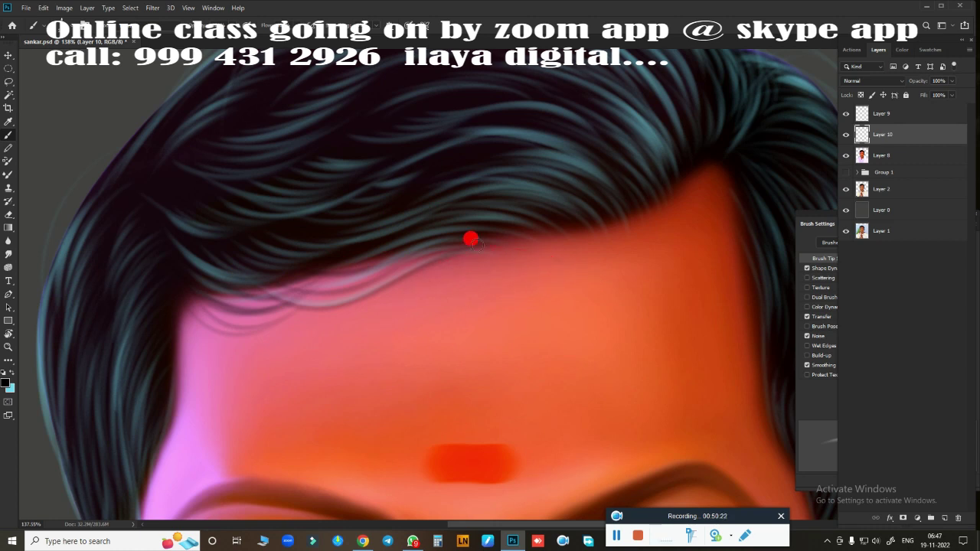
# Step: Paint more strands near the crown and over the forehead, then reframe the face
pyautogui.moveTo(541, 372)
pyautogui.mouseDown()
pyautogui.moveTo(280, 284)
pyautogui.moveTo(344, 371)
pyautogui.mouseUp()
pyautogui.moveTo(383, 137); pyautogui.dragTo(457, 242)
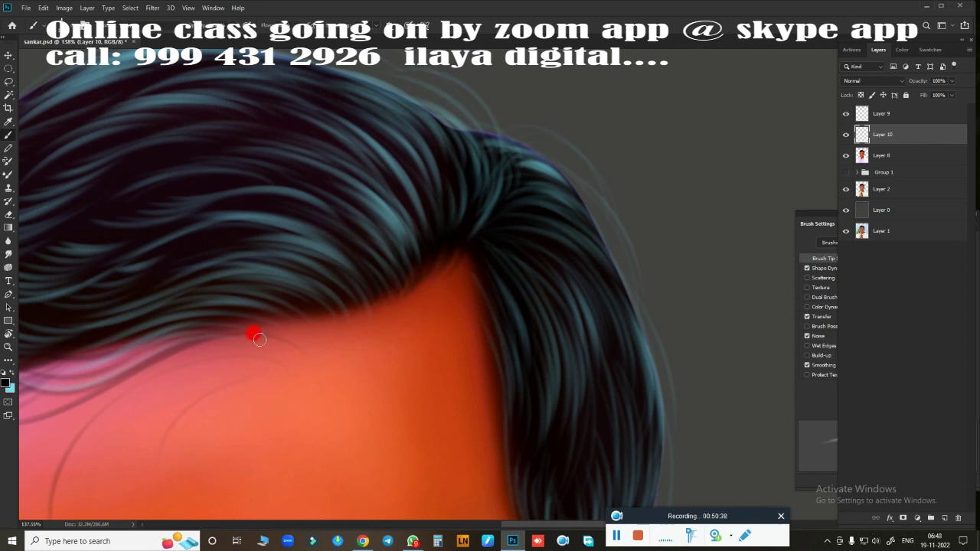
pyautogui.moveTo(174, 381); pyautogui.dragTo(181, 309)
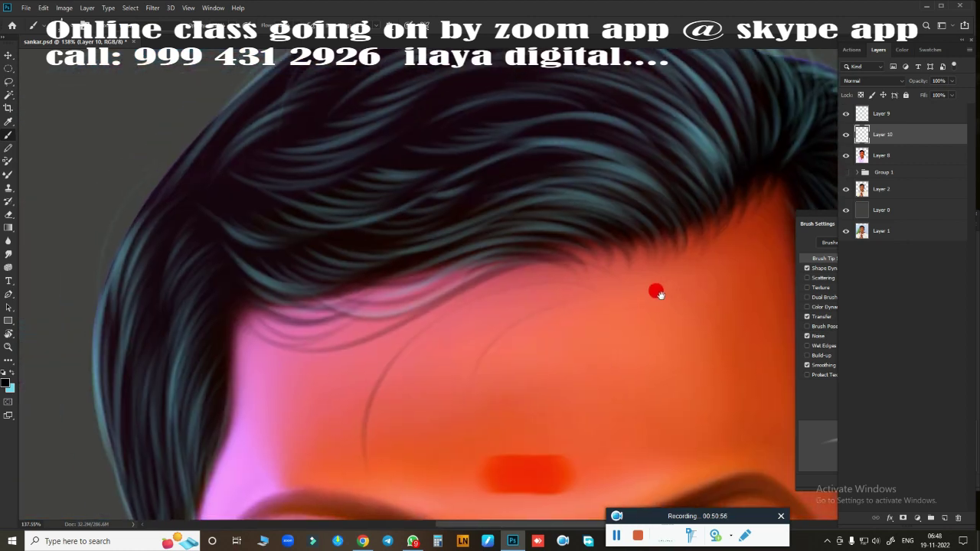
pyautogui.moveTo(381, 290); pyautogui.dragTo(656, 287)
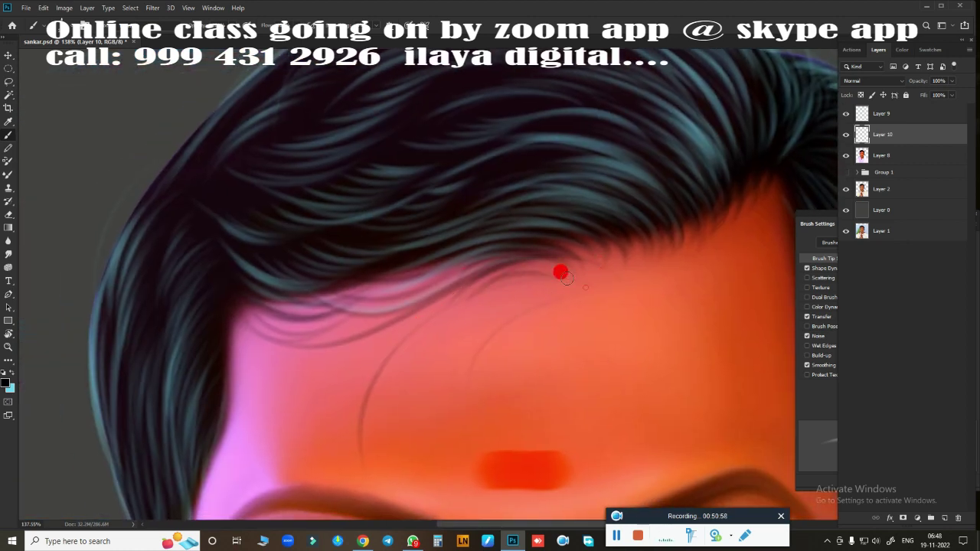
pyautogui.scroll(-5, 576, 339)
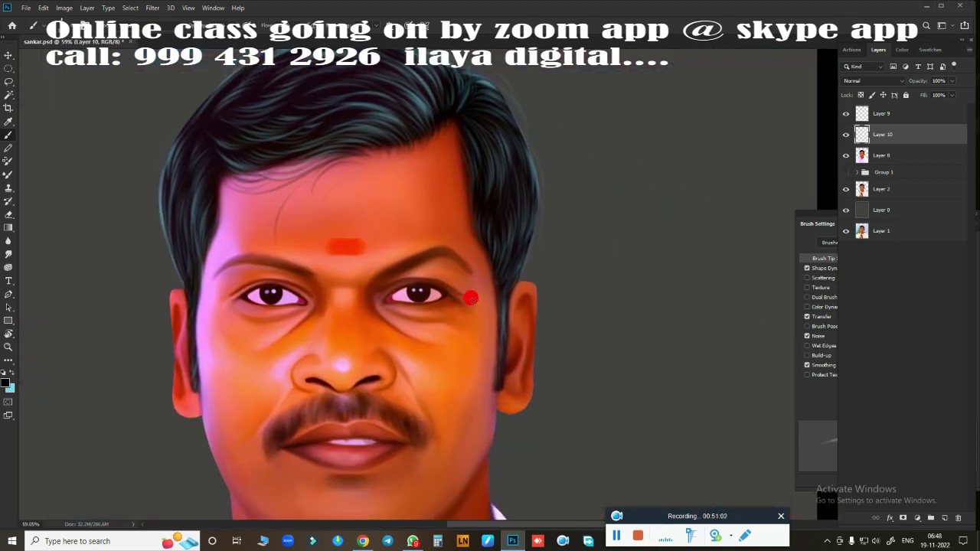
# Step: Zoom in to about 197% on the forehead hairline
pyautogui.scroll(-2, 476, 293)
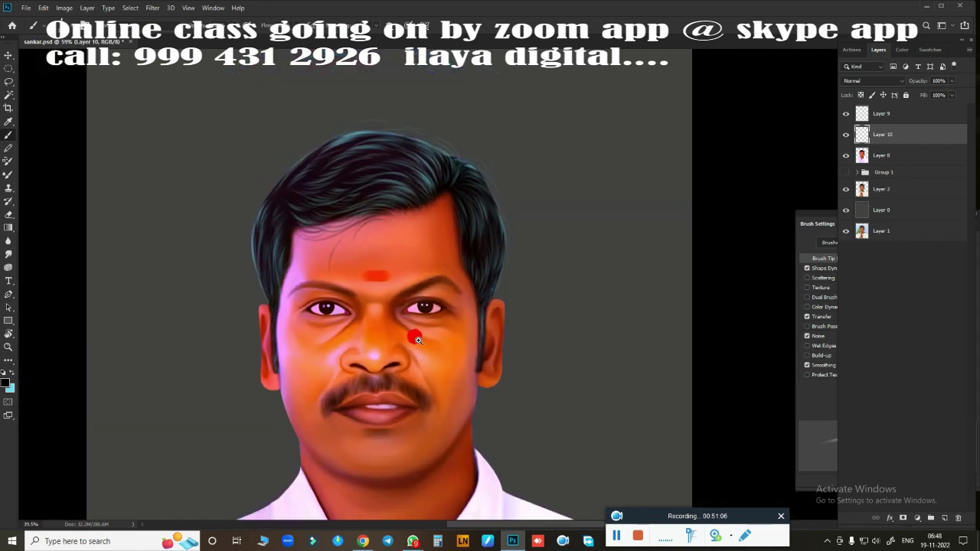
pyautogui.scroll(5, 405, 350)
pyautogui.scroll(2, 464, 455)
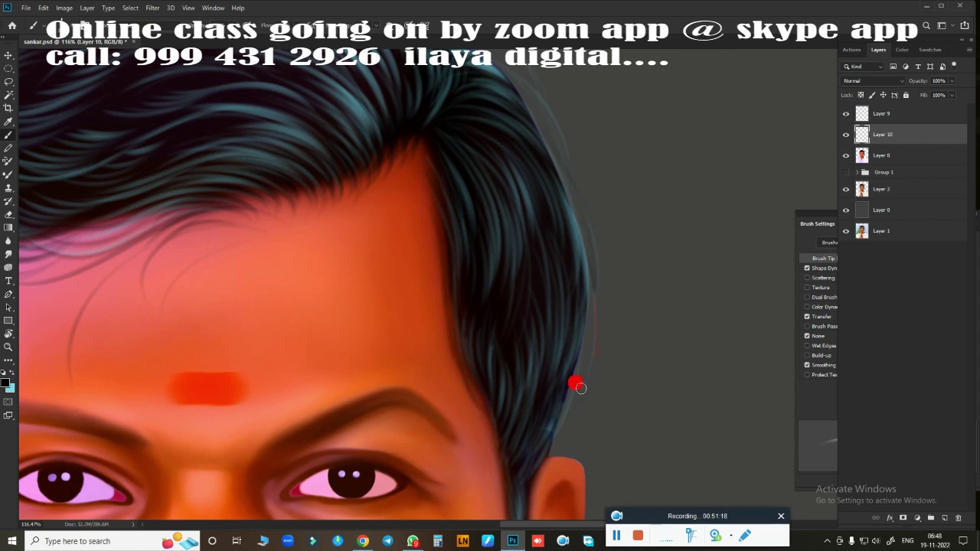
pyautogui.scroll(3, 542, 276)
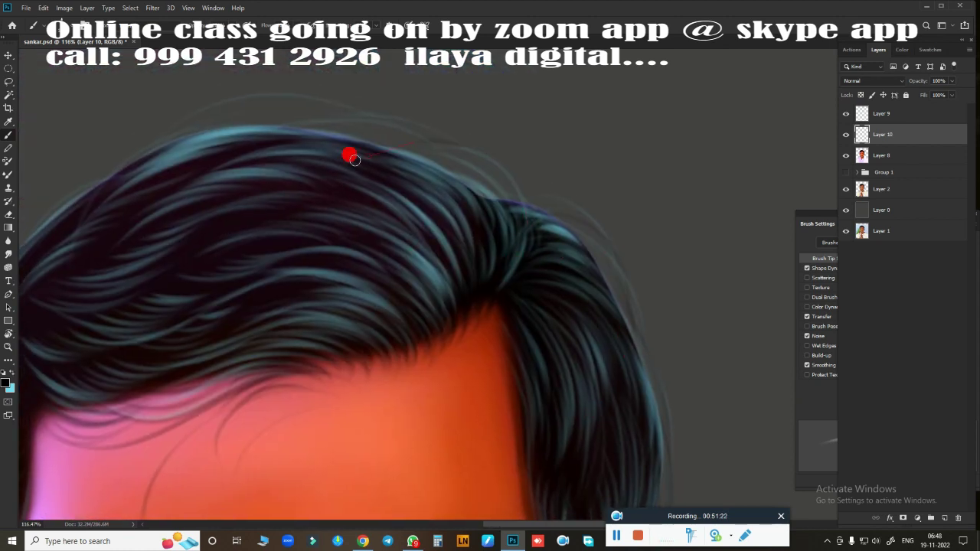
pyautogui.scroll(-3, 345, 168)
pyautogui.scroll(-2, 291, 267)
pyautogui.scroll(-2, 252, 304)
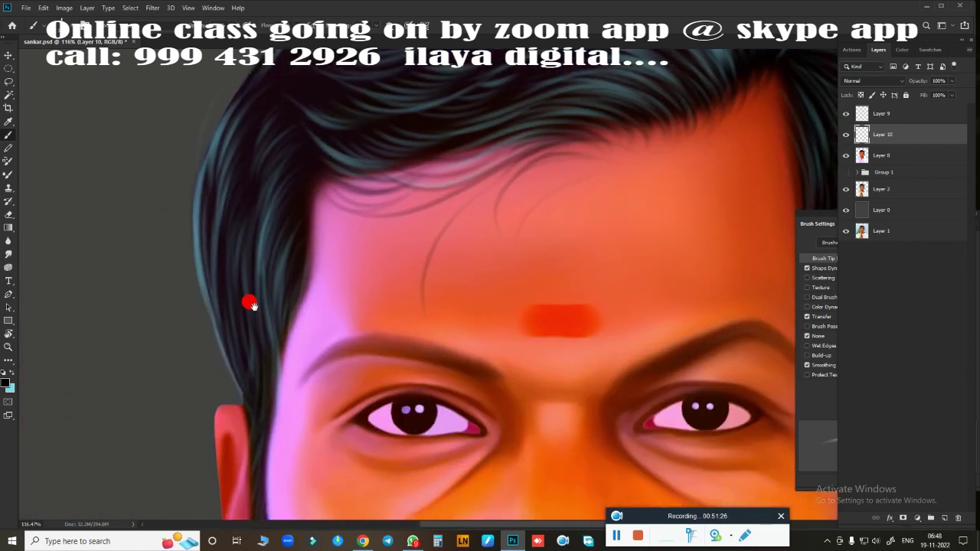
pyautogui.scroll(1, 261, 353)
pyautogui.scroll(-2, 266, 392)
pyautogui.scroll(1, 324, 311)
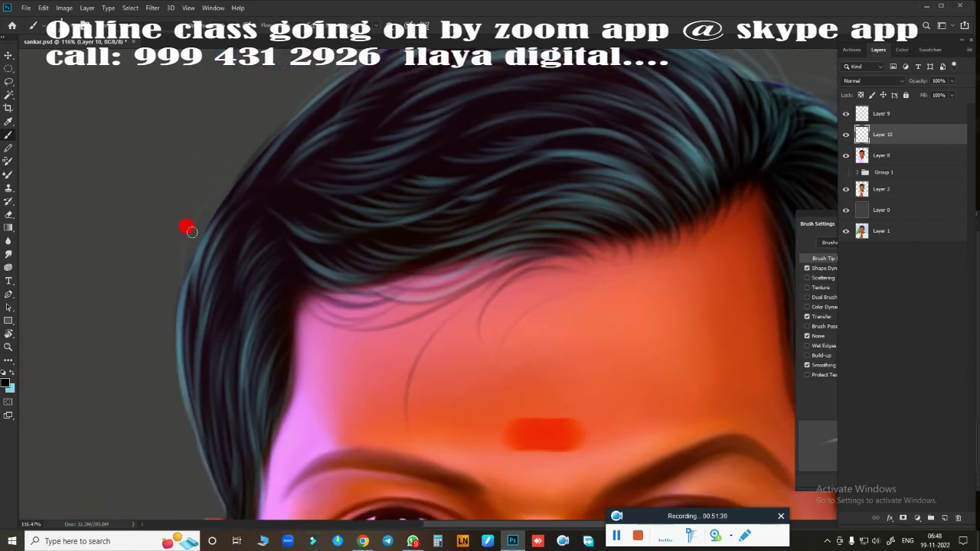
pyautogui.scroll(3, 189, 225)
pyautogui.scroll(1, 271, 421)
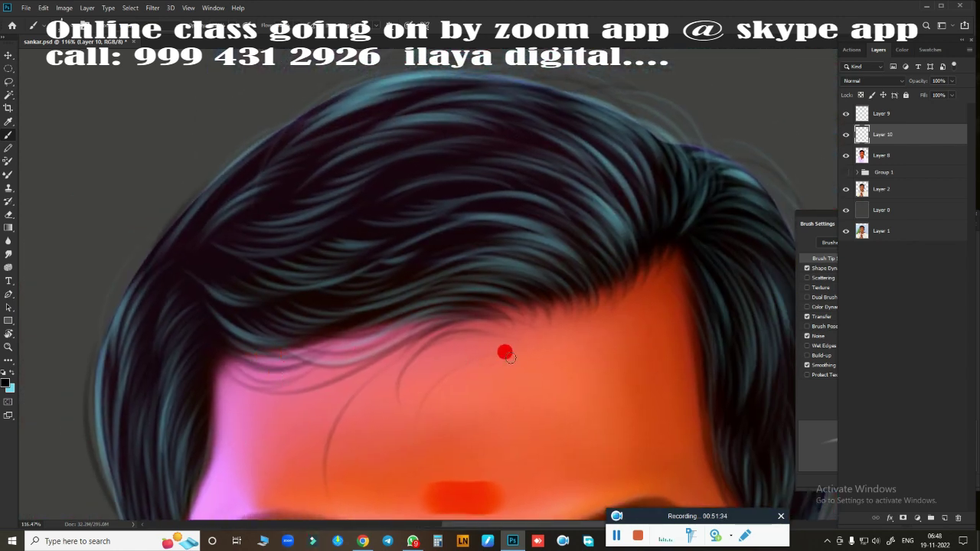
pyautogui.scroll(-3, 505, 353)
pyautogui.scroll(-1, 459, 199)
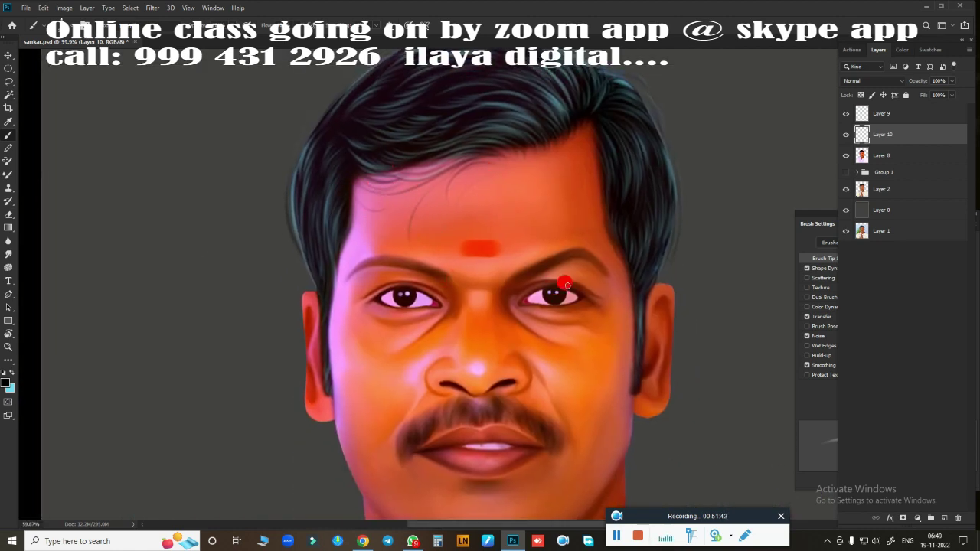
pyautogui.scroll(3, 563, 264)
pyautogui.scroll(3, 573, 373)
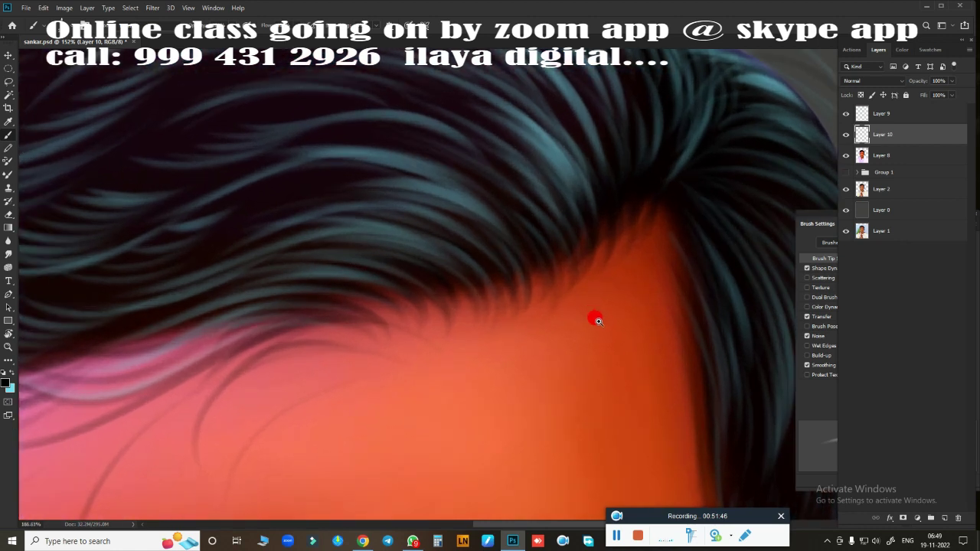
pyautogui.scroll(2, 562, 295)
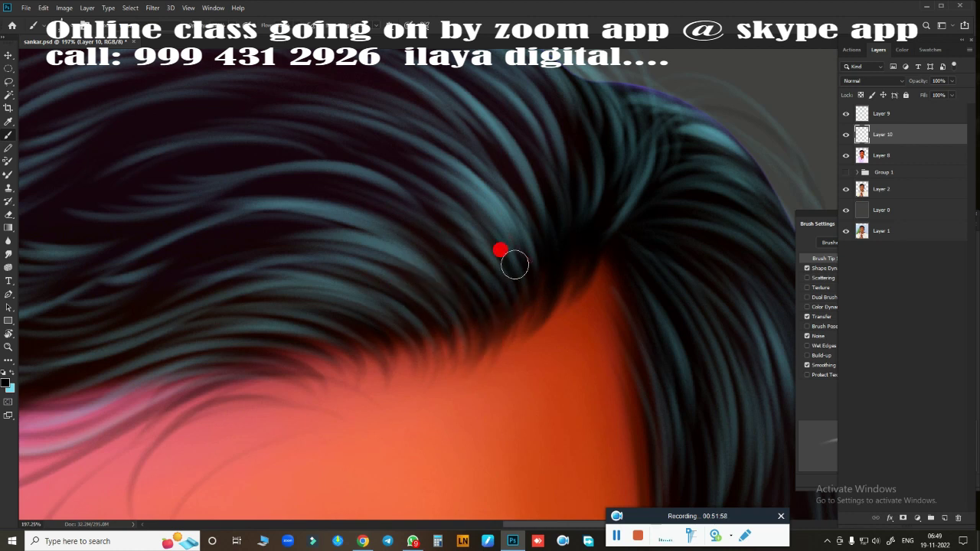
# Step: Paint extra dark strands across the hairline on Layer 10
pyautogui.moveTo(503, 252); pyautogui.dragTo(499, 314)
pyautogui.moveTo(594, 203); pyautogui.dragTo(528, 270)
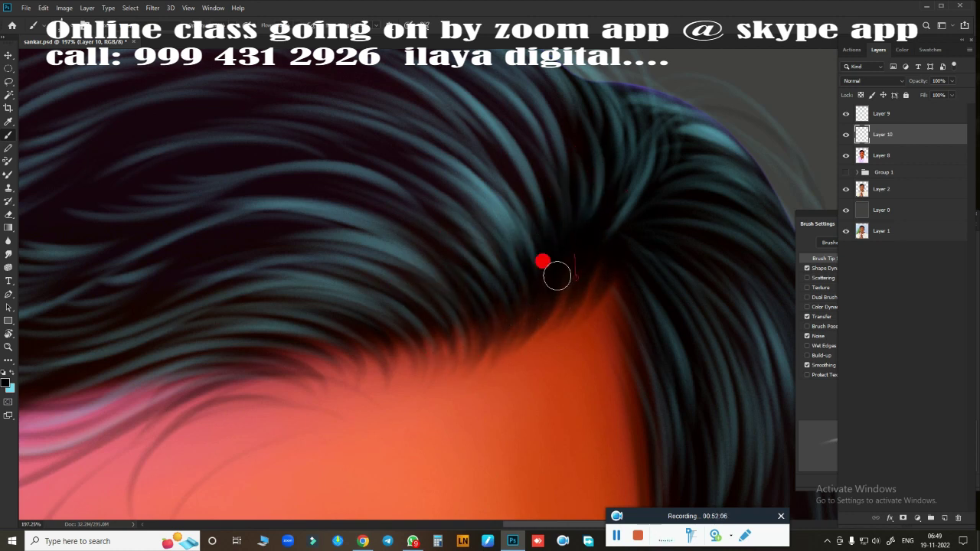
pyautogui.moveTo(392, 259); pyautogui.dragTo(433, 352)
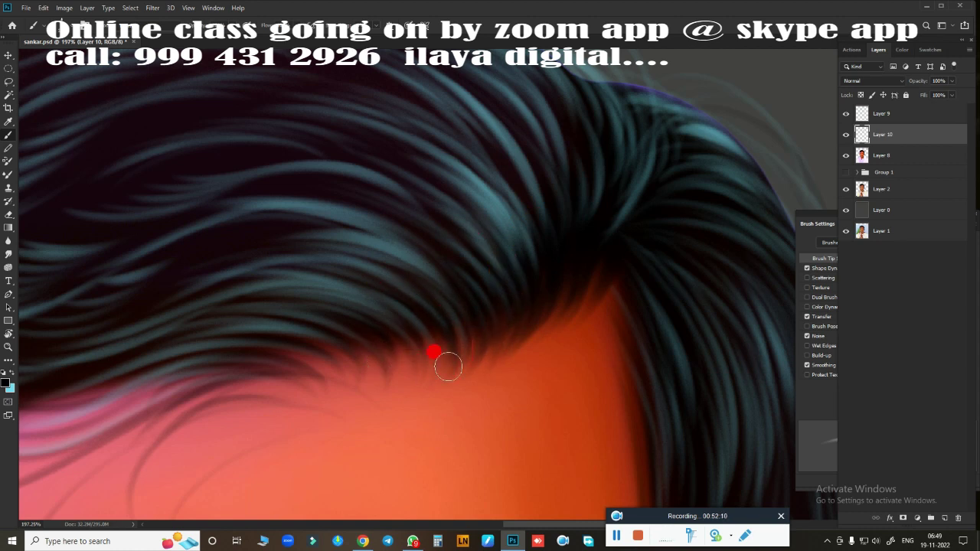
pyautogui.moveTo(391, 324); pyautogui.dragTo(375, 373)
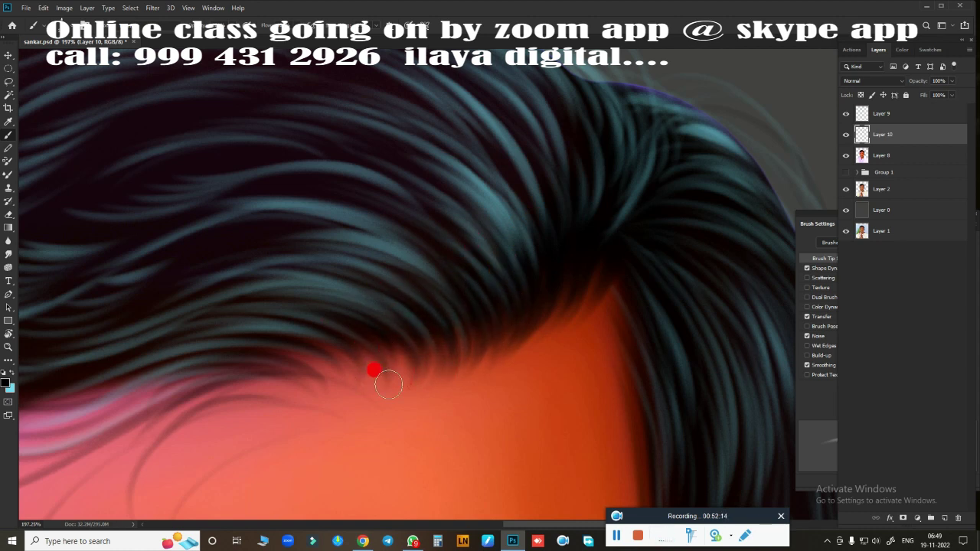
pyautogui.moveTo(302, 349)
pyautogui.mouseDown()
pyautogui.moveTo(318, 400)
pyautogui.moveTo(307, 372)
pyautogui.moveTo(393, 350)
pyautogui.moveTo(417, 323)
pyautogui.mouseUp()
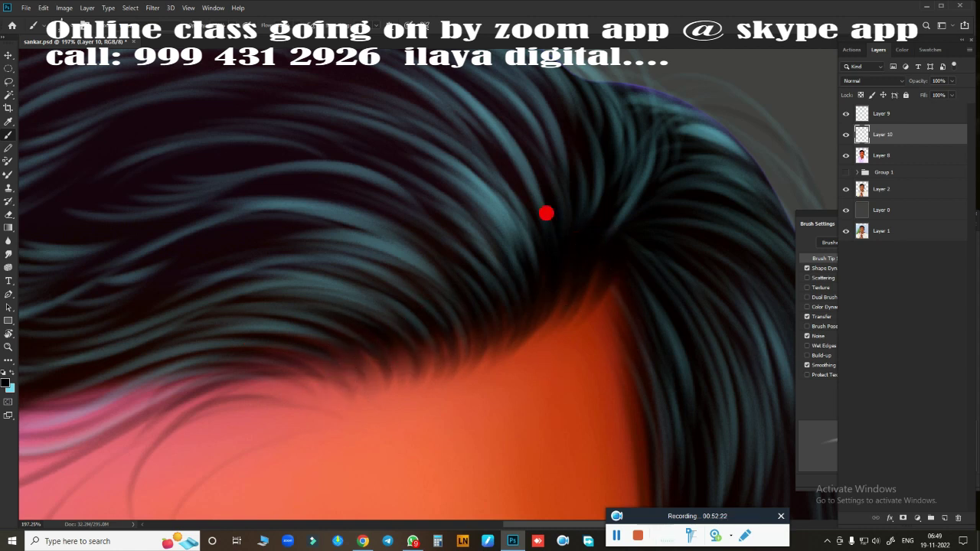
# Step: Select Layer 9 and fit the whole portrait in the window
pyautogui.hotkey('ctrl', '0')
pyautogui.scroll(-2, 536, 353)
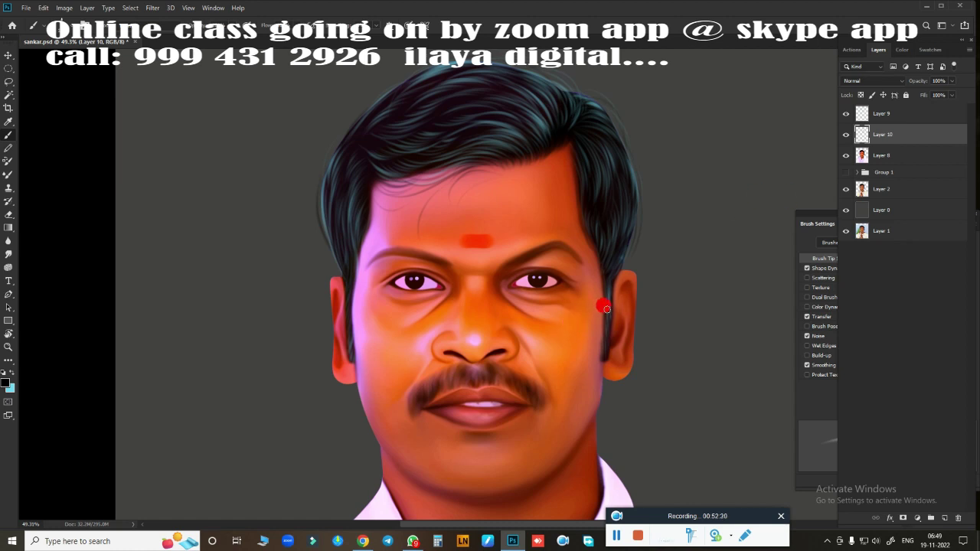
pyautogui.scroll(3, 518, 169)
pyautogui.scroll(3, 635, 291)
pyautogui.hotkey('alt', ']')
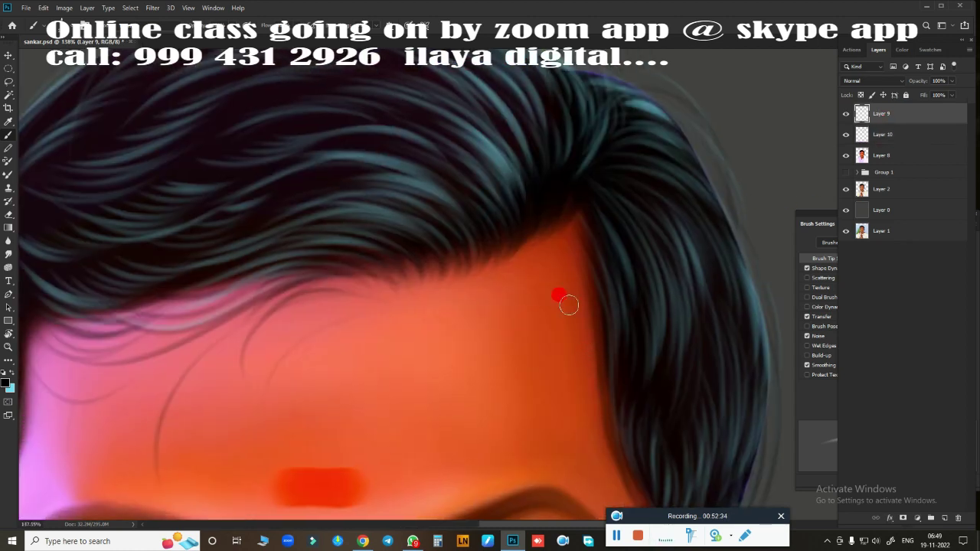
pyautogui.scroll(2, 478, 308)
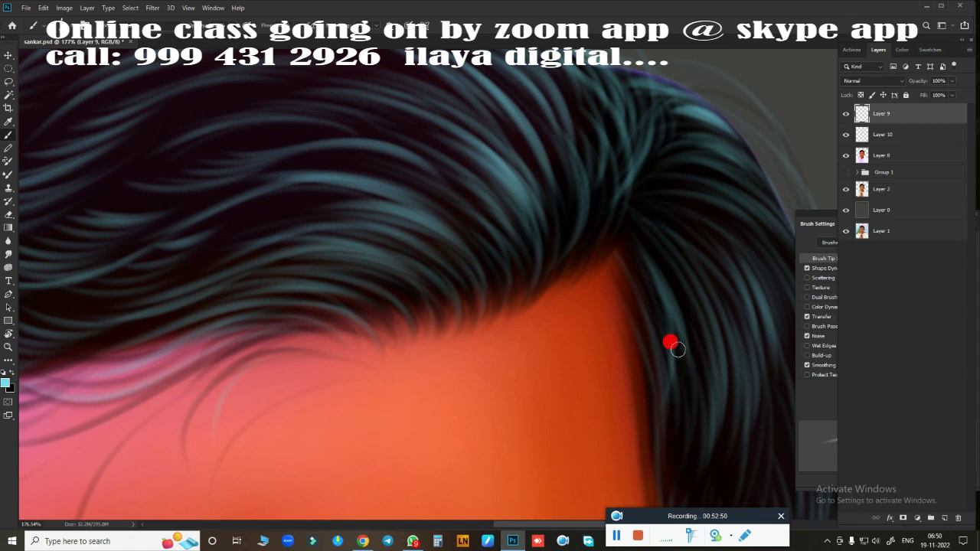
pyautogui.scroll(-5, 596, 358)
pyautogui.moveTo(596, 358); pyautogui.dragTo(496, 209)
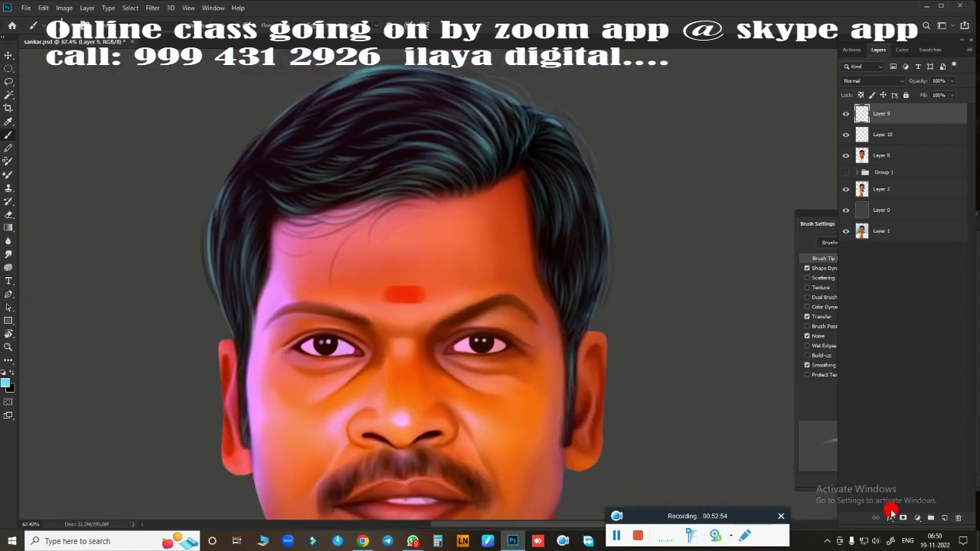
pyautogui.hotkey('ctrl', '0')
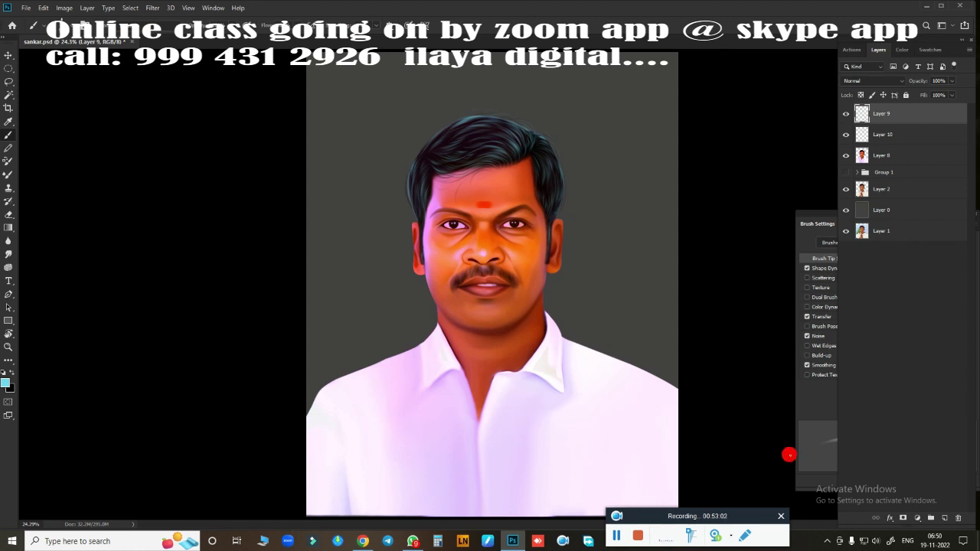
# Step: Set the image resolution to 300 pixels per inch in Image Size
pyautogui.hotkey('ctrl', 'alt', 'i')
pyautogui.doubleClick(337, 195)
pyautogui.write('300')
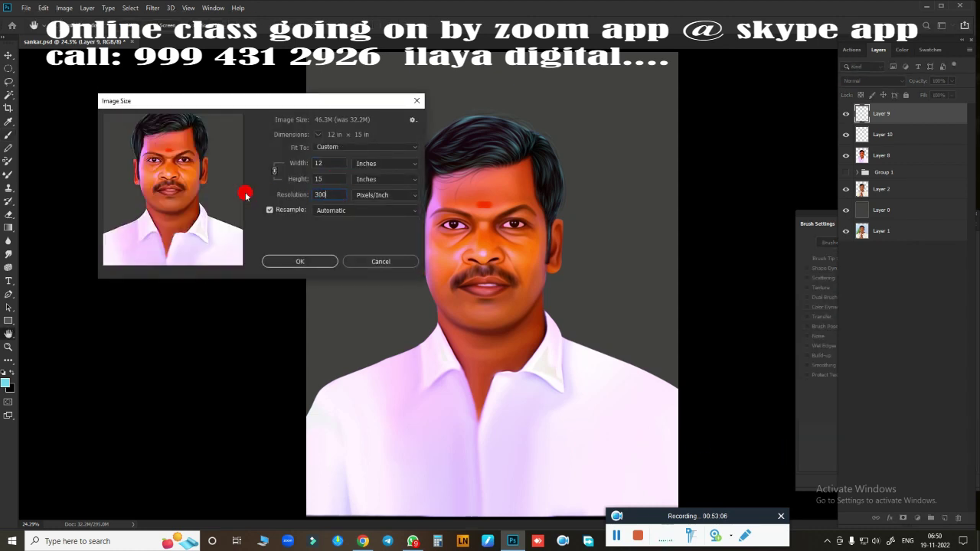
pyautogui.press('Return')
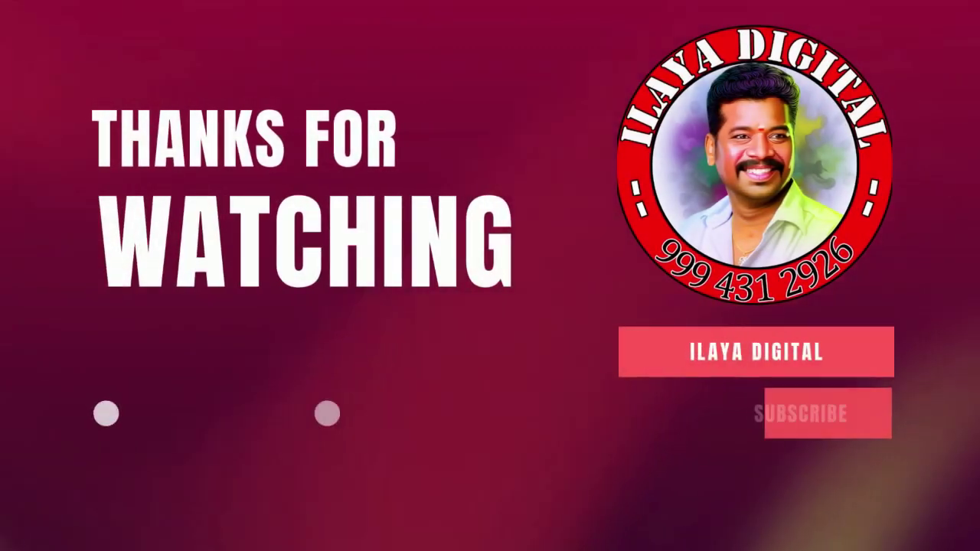